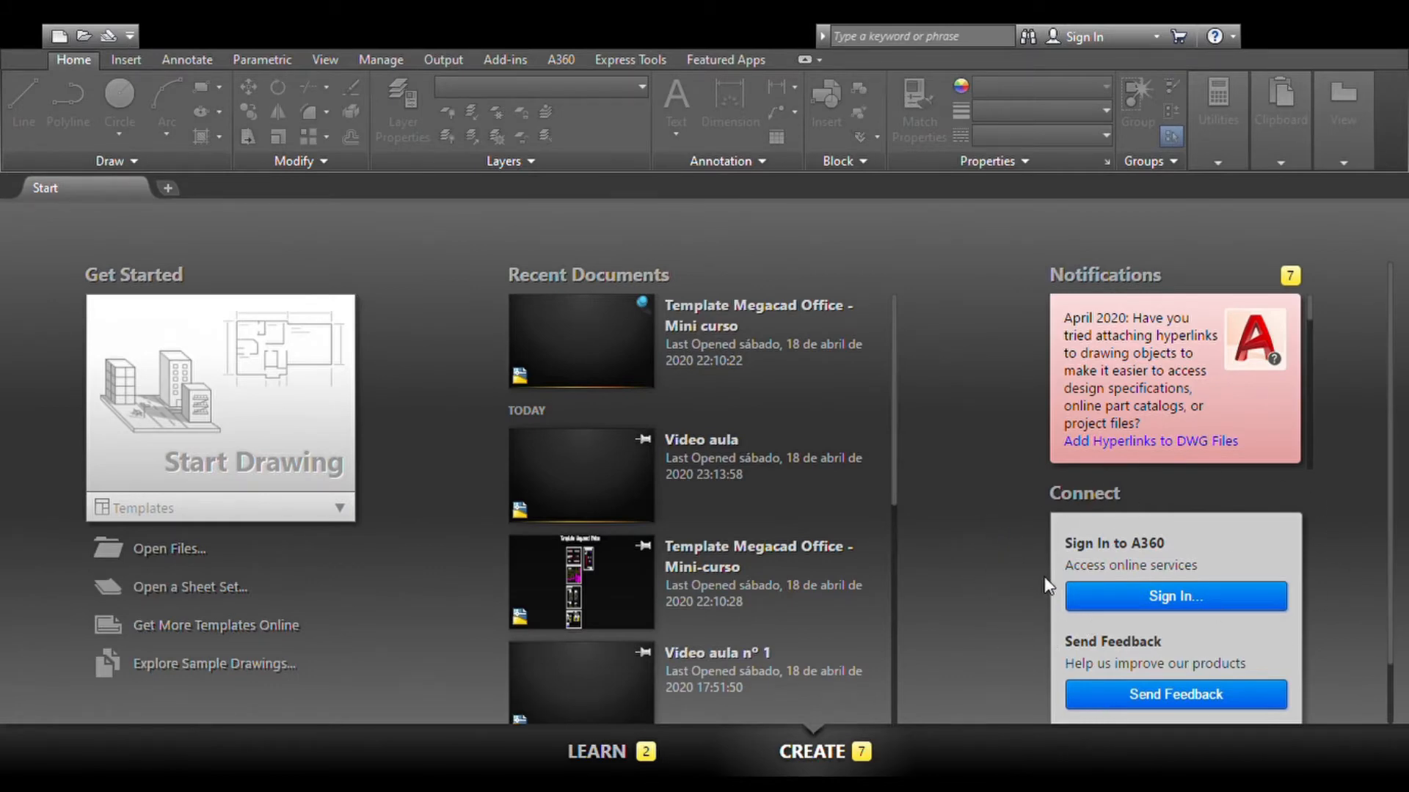
# Step: Start a new blank drawing
pyautogui.click(307, 408)
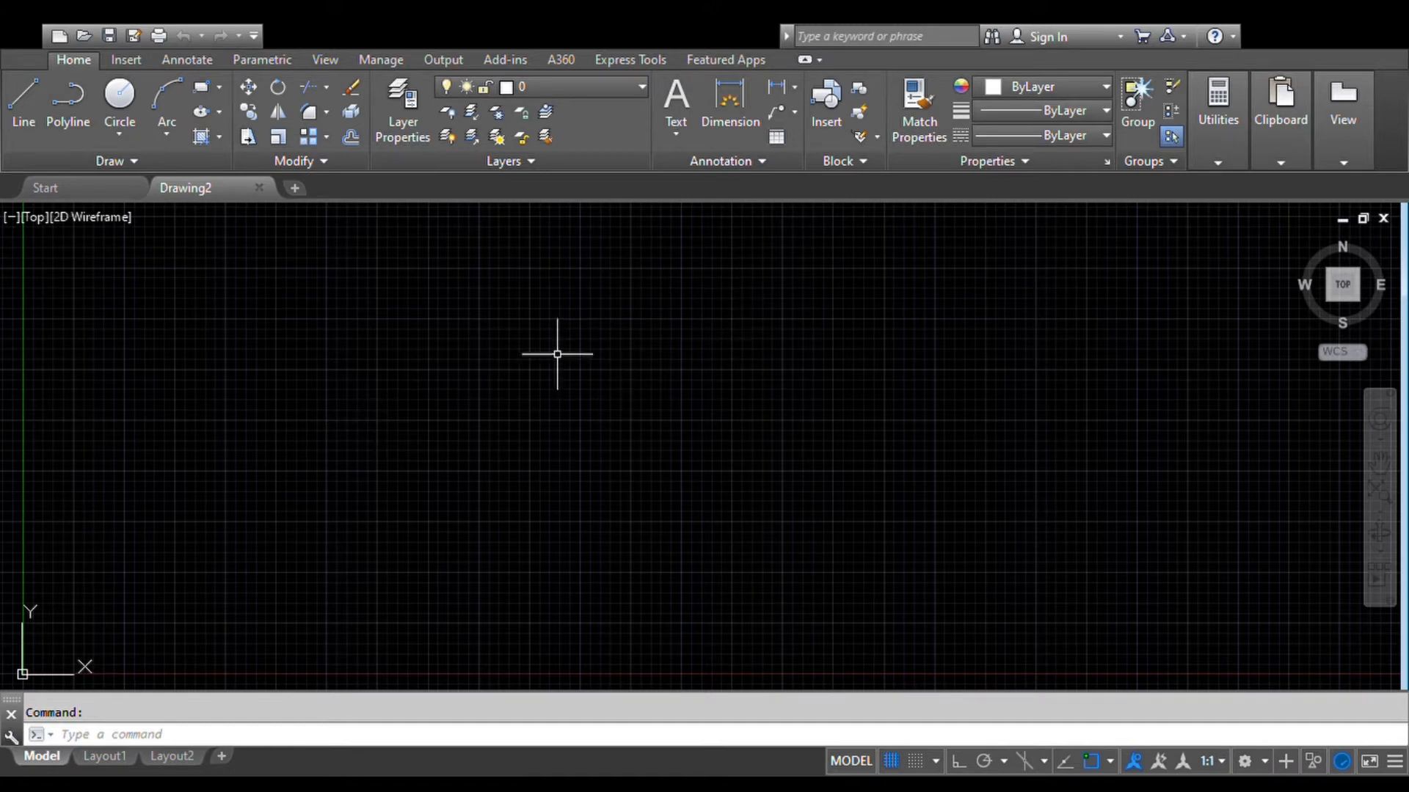
pyautogui.scroll(-1, 573, 401)
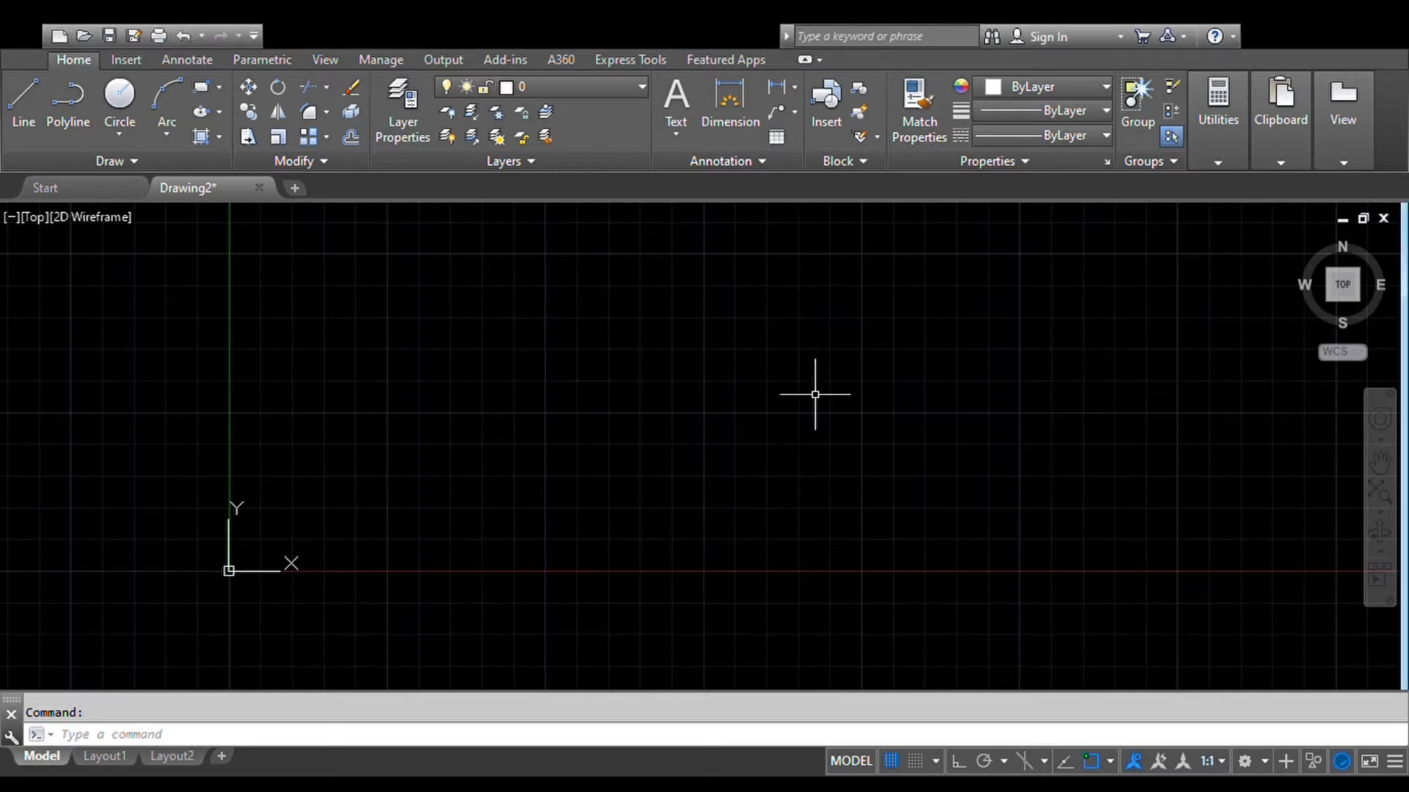
pyautogui.scroll(-4, 795, 403)
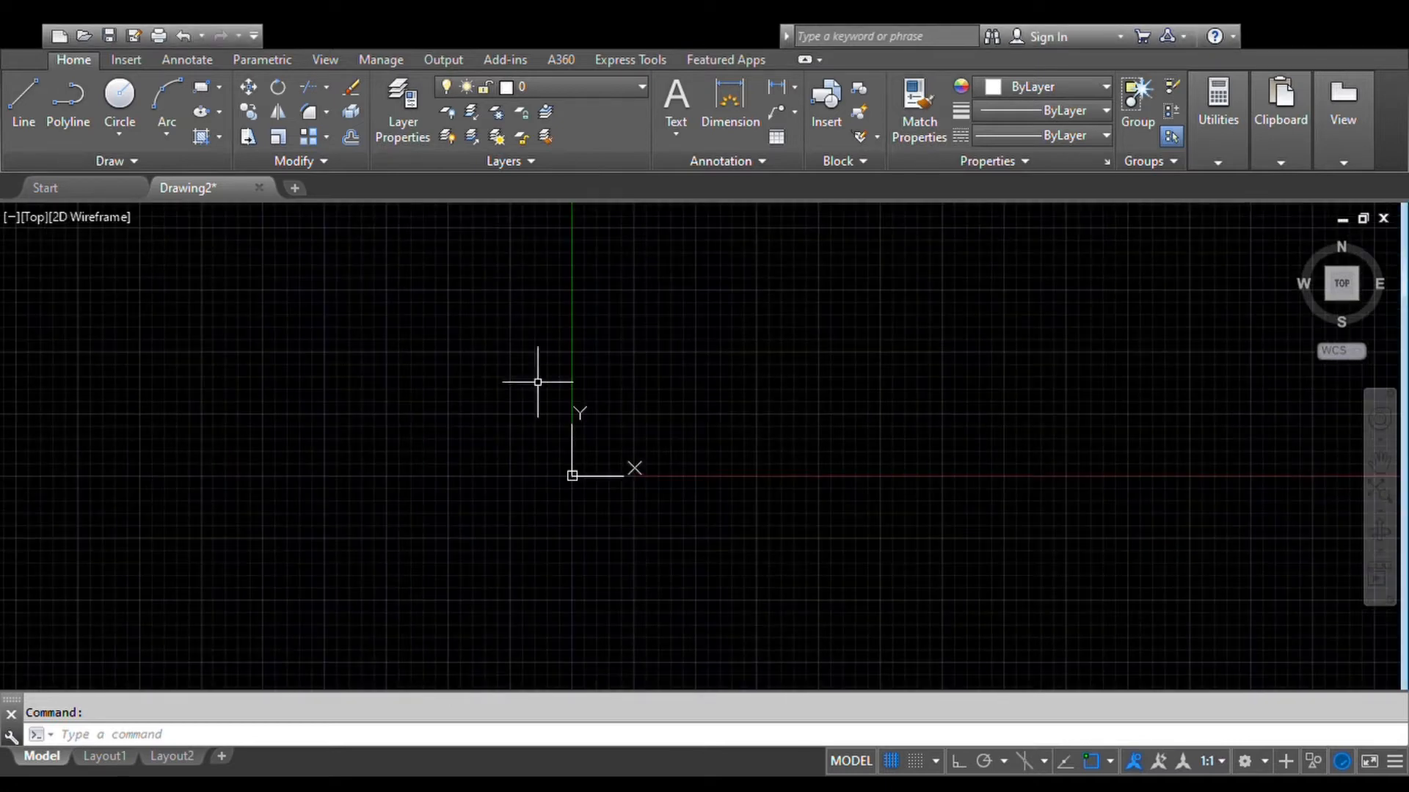
pyautogui.moveTo(664, 511)
pyautogui.mouseDown(button='middle')
pyautogui.moveTo(629, 503)
pyautogui.moveTo(462, 534)
pyautogui.mouseUp(button='middle')
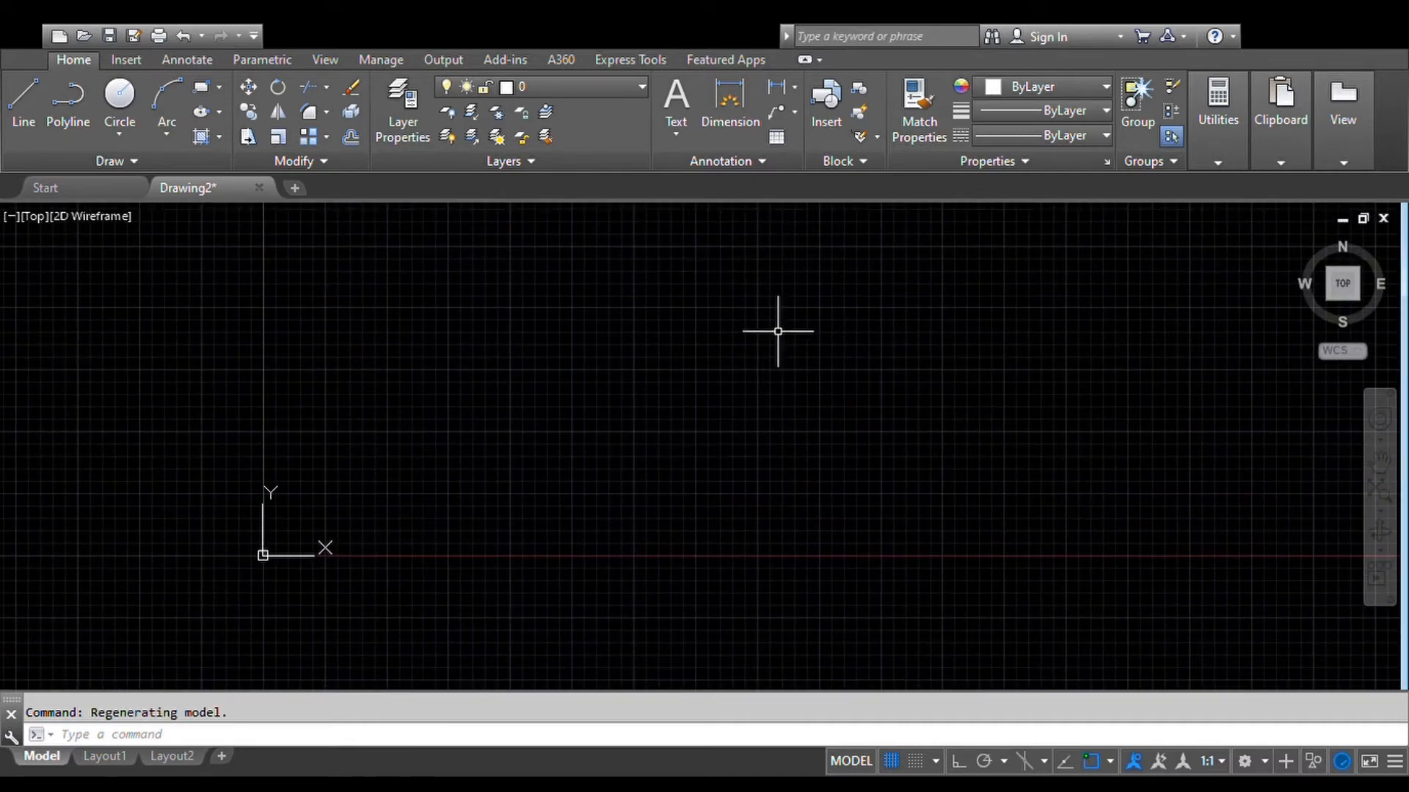
pyautogui.scroll(3, 632, 512)
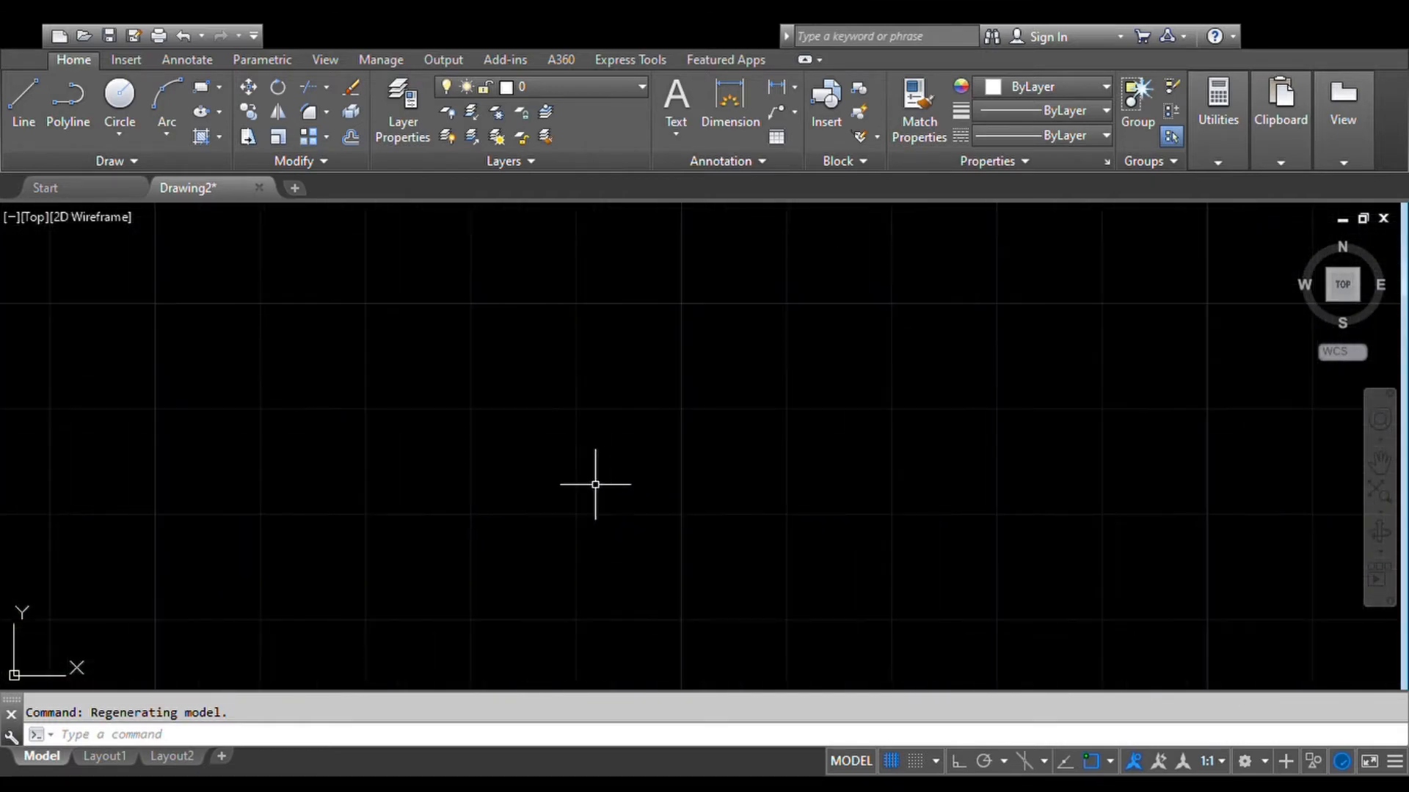
pyautogui.scroll(-2, 515, 489)
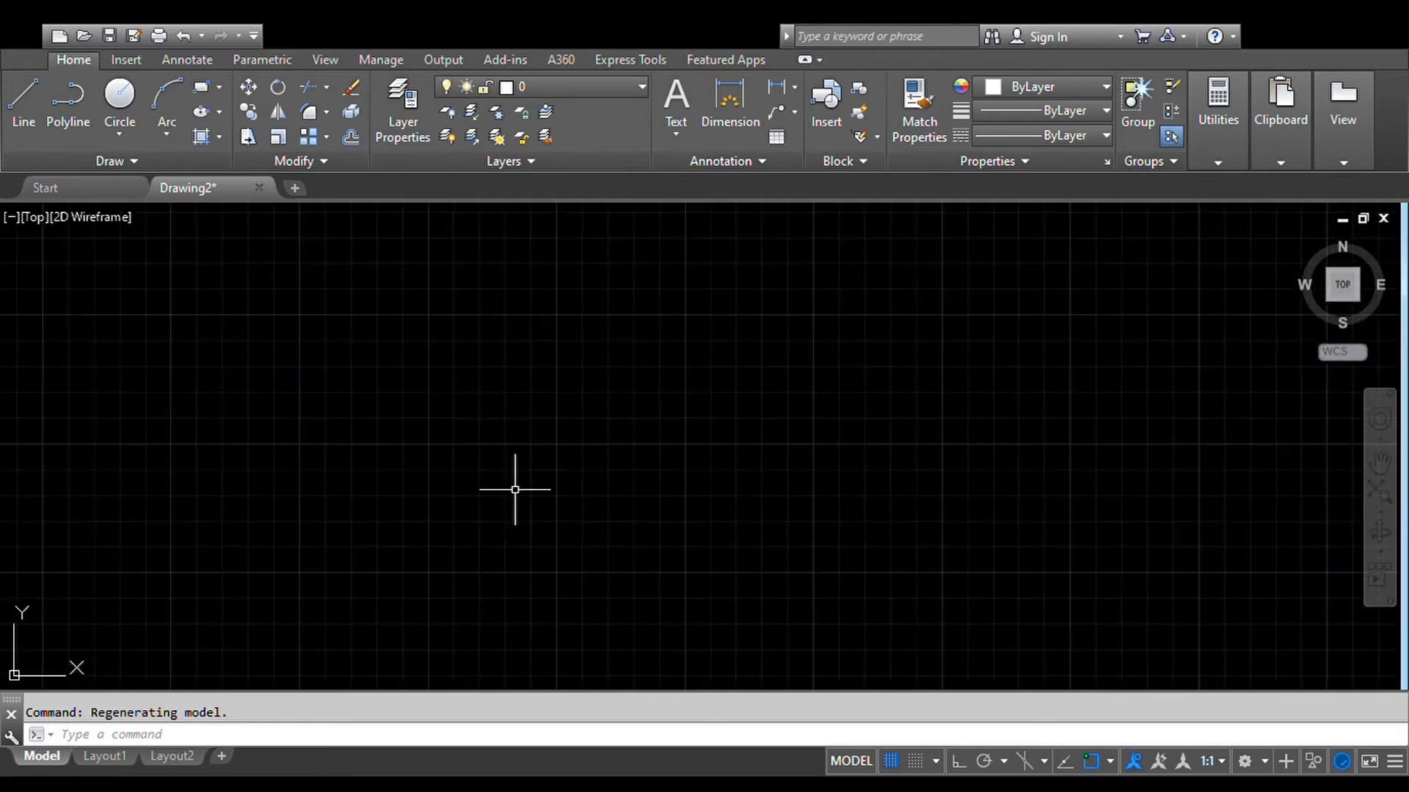
pyautogui.moveTo(512, 487); pyautogui.dragTo(563, 480, button='middle')
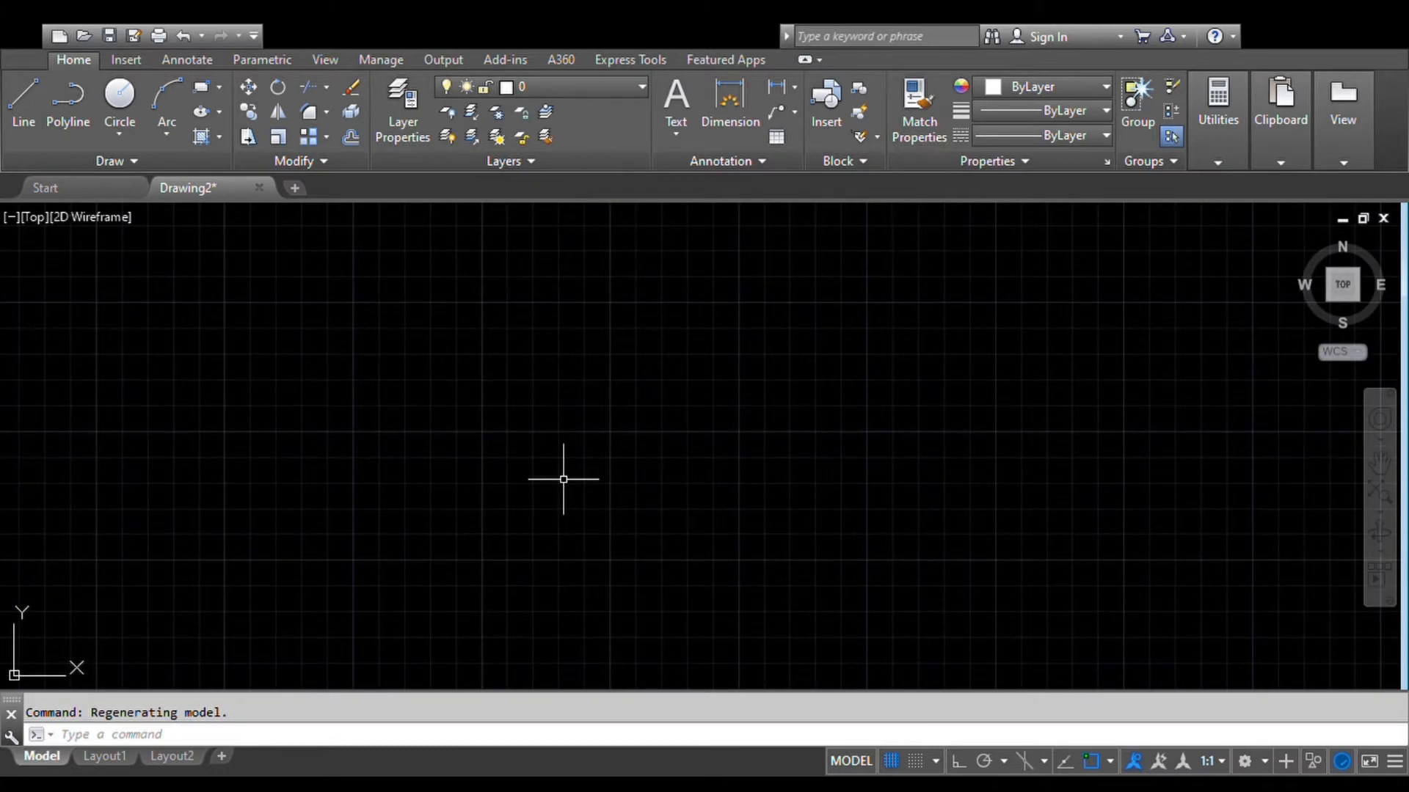
pyautogui.scroll(-2, 564, 470)
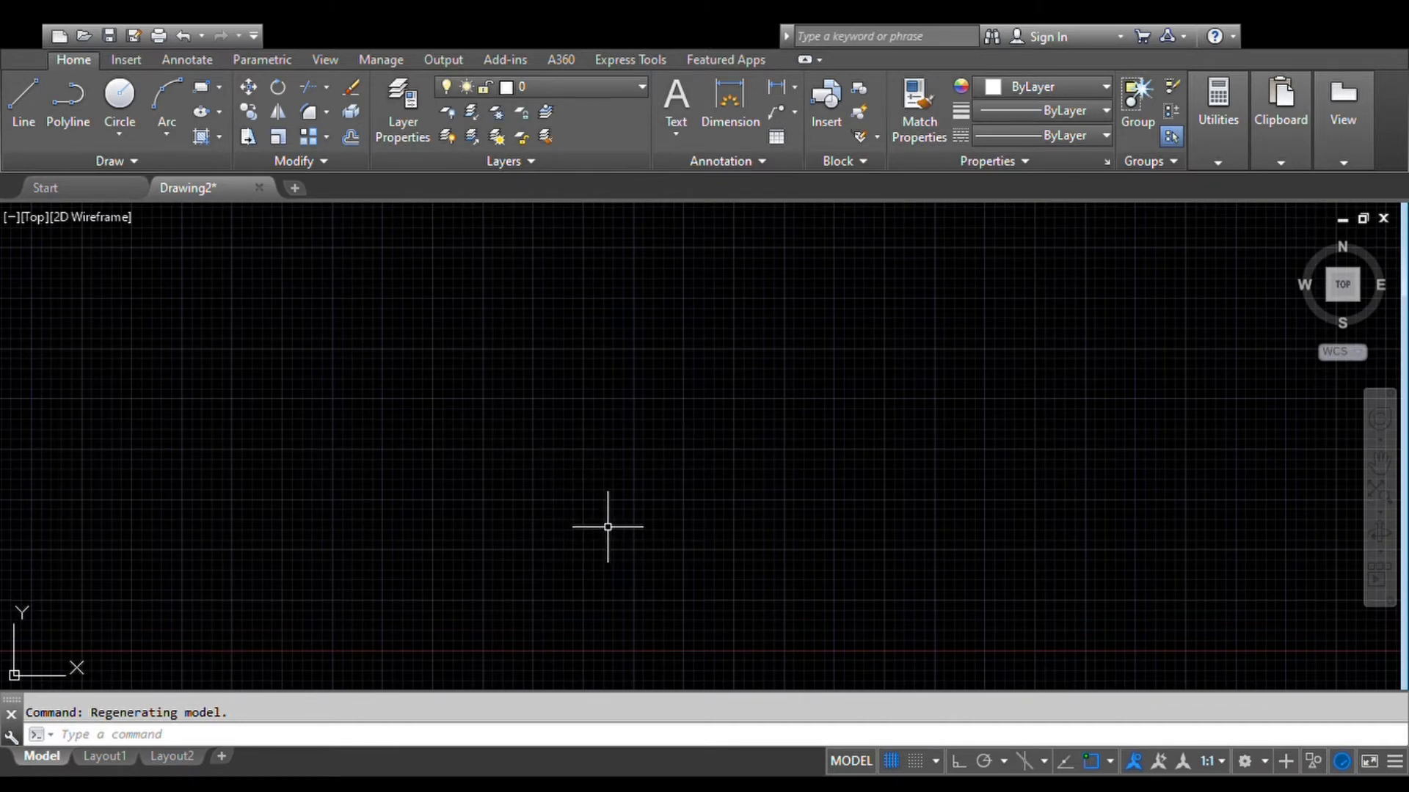
# Step: Toggle the display of the background grid several times and leave it turned off
pyautogui.press('F7')
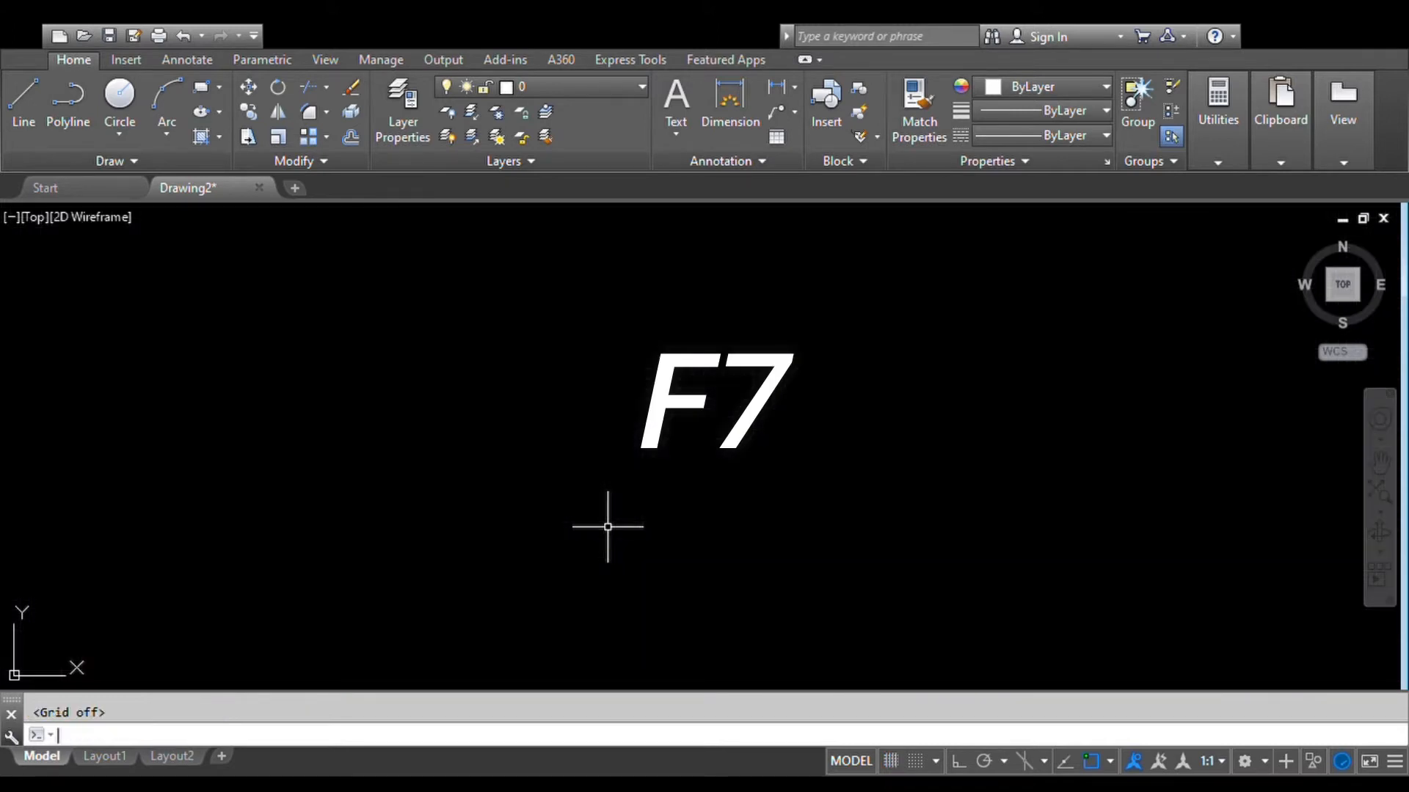
pyautogui.press('F7')
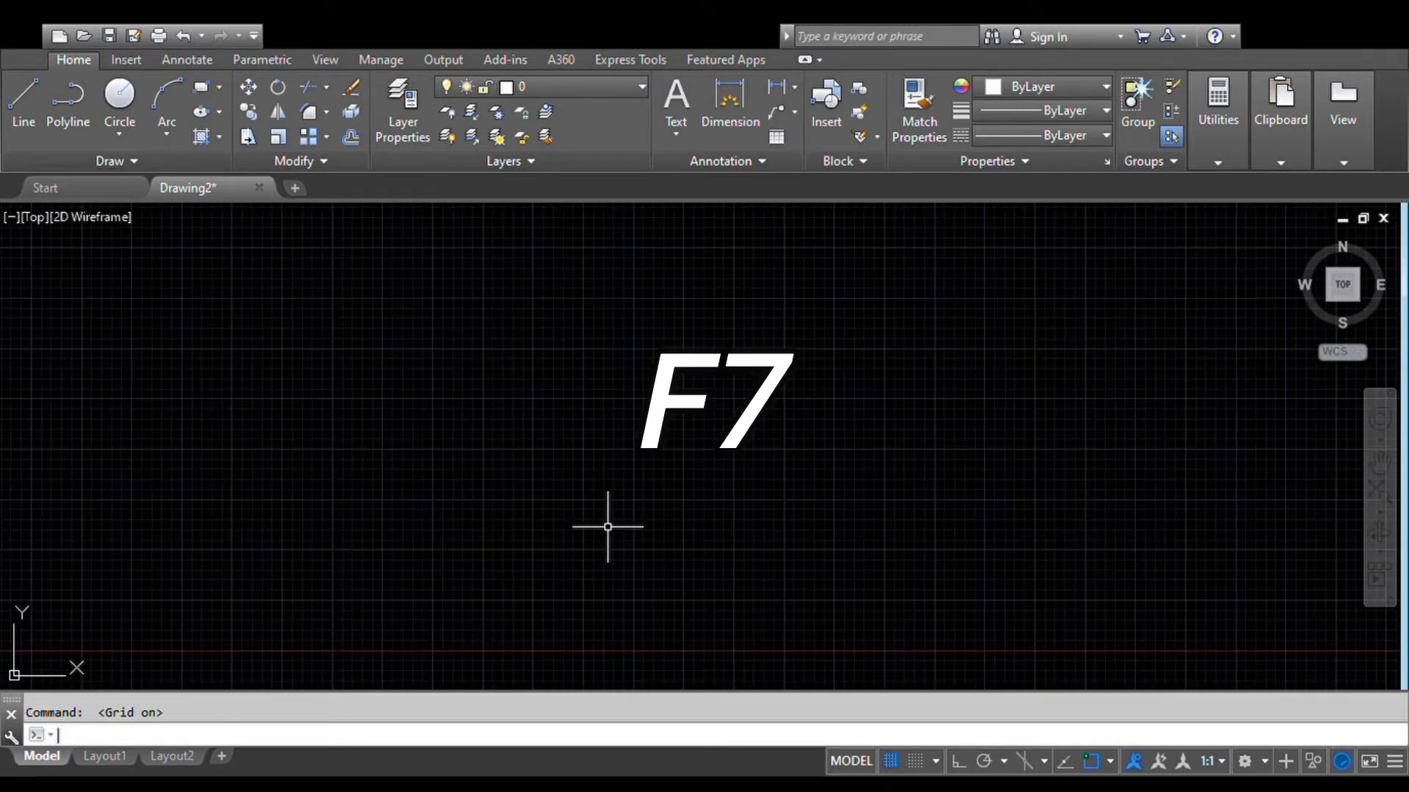
pyautogui.click(890, 763)
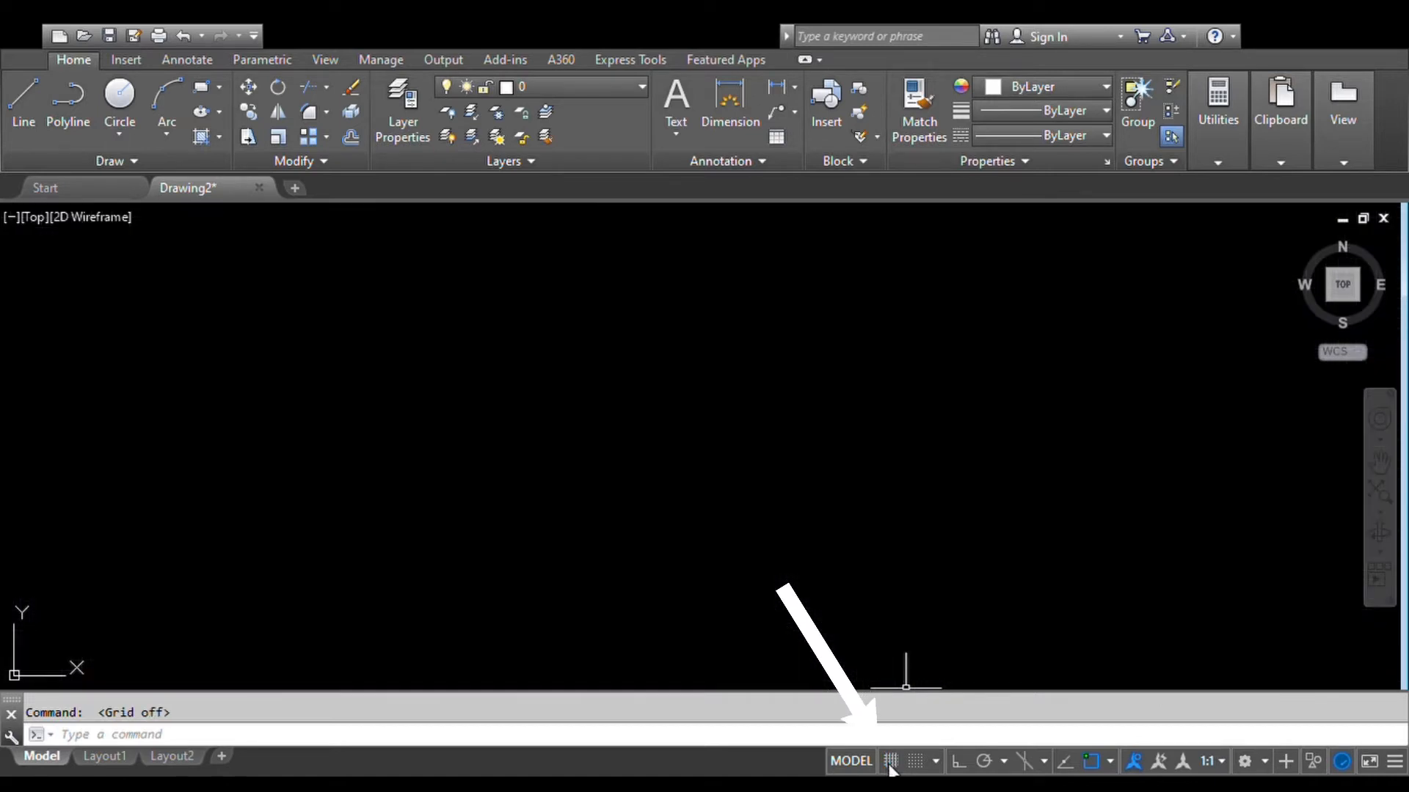
pyautogui.click(890, 763)
pyautogui.click(890, 763)
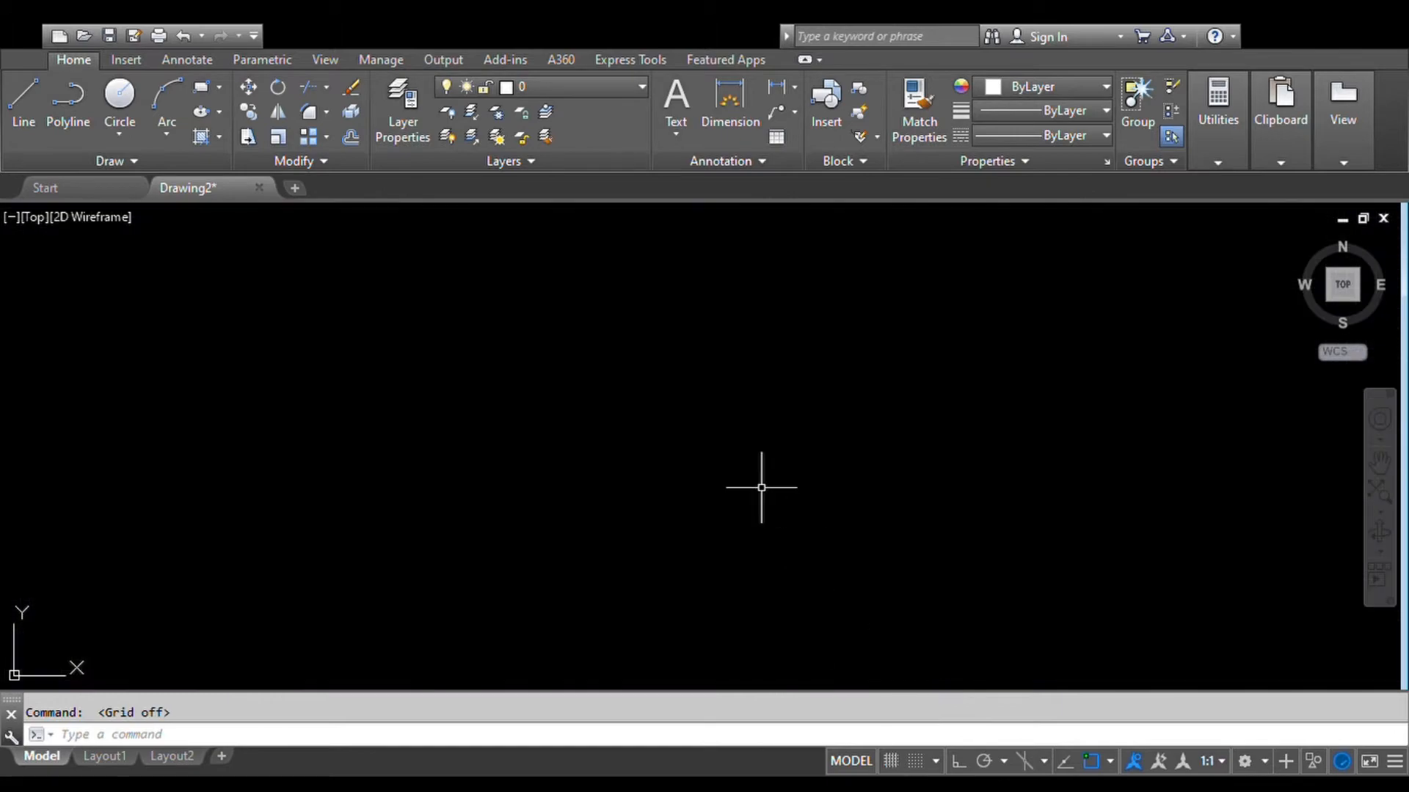
pyautogui.press('F7')
pyautogui.press('F7')
pyautogui.click(894, 764)
pyautogui.click(895, 764)
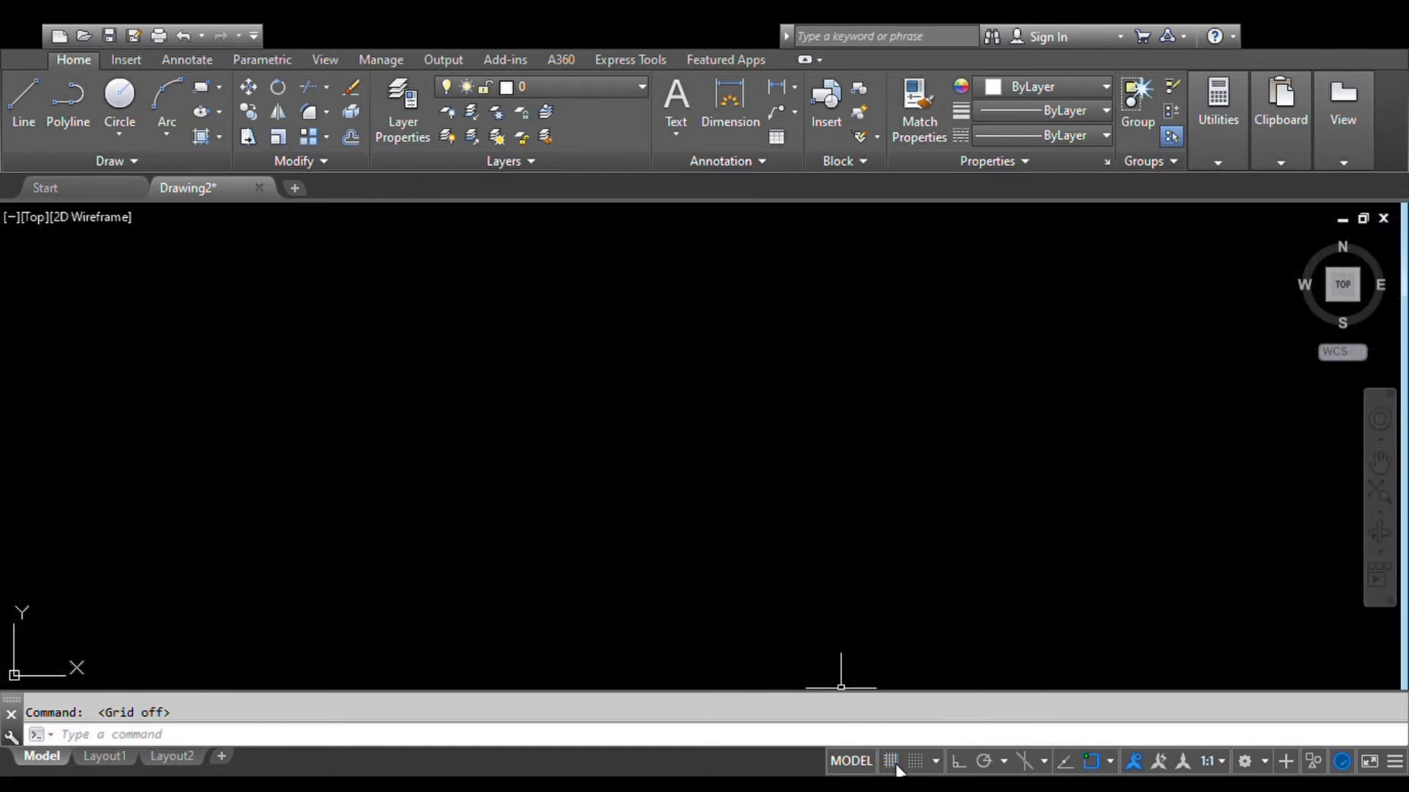
pyautogui.click(894, 763)
pyautogui.click(892, 763)
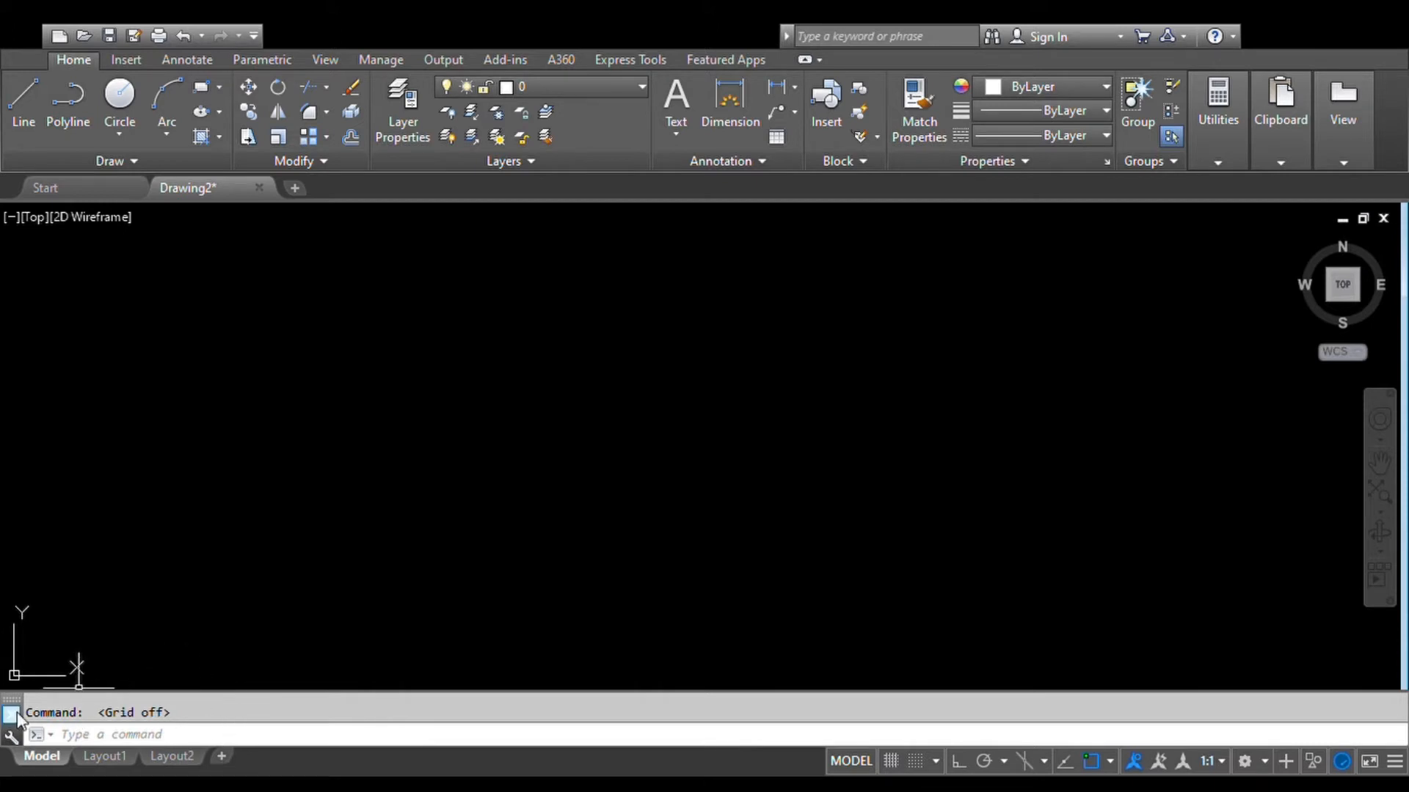
# Step: Hide the command line and restore it, and open the Properties palette with the PR command
pyautogui.hotkey('ctrl', '9')
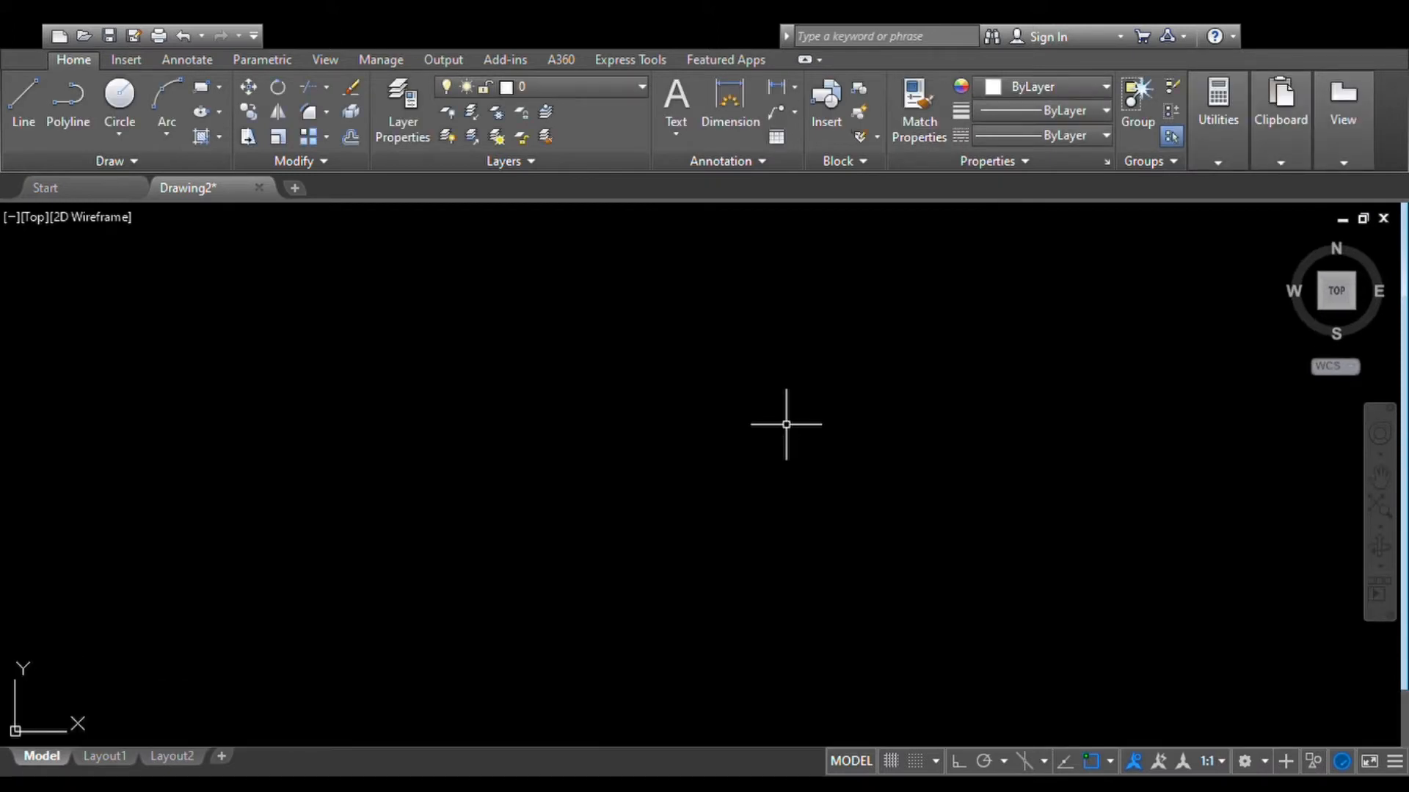
pyautogui.hotkey('ctrl', '9')
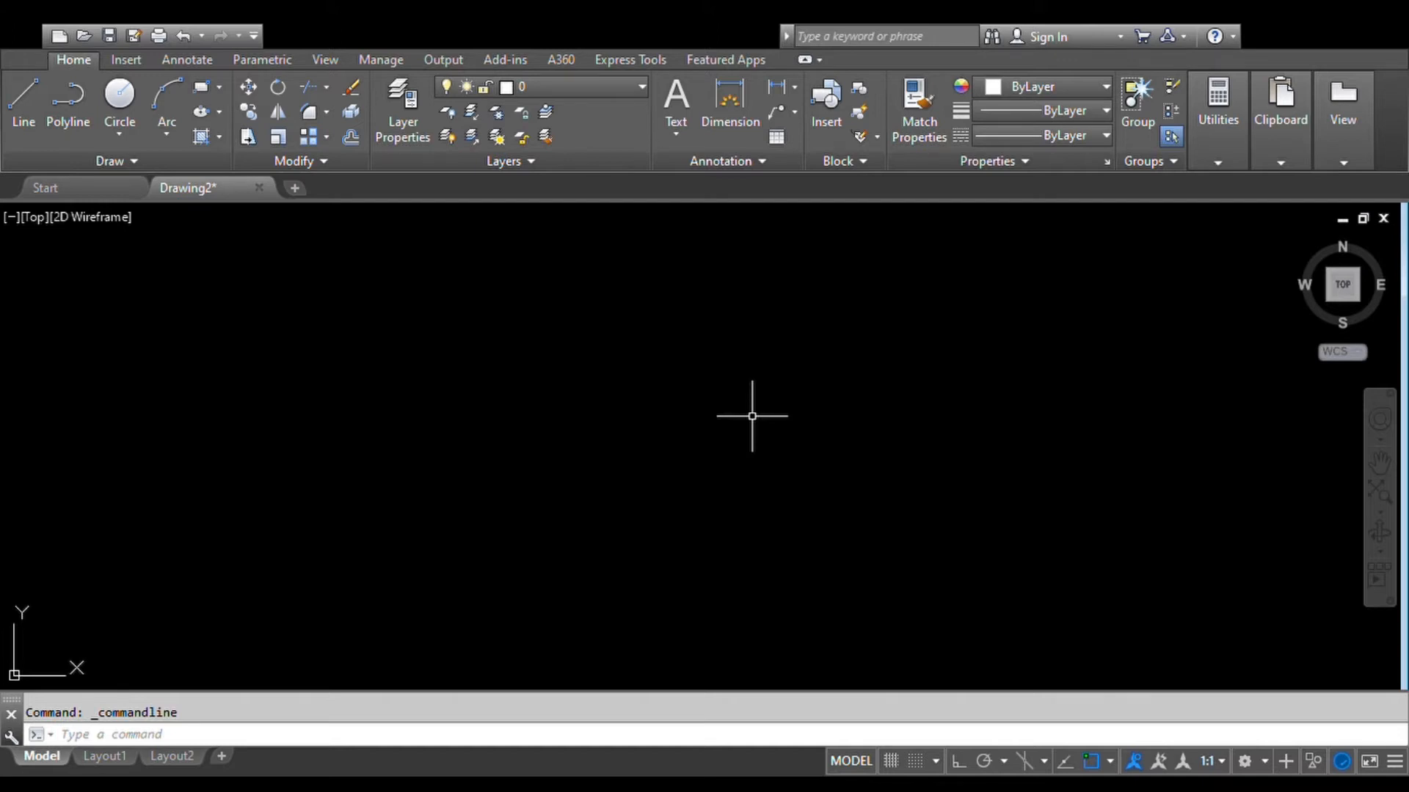
pyautogui.write('p')
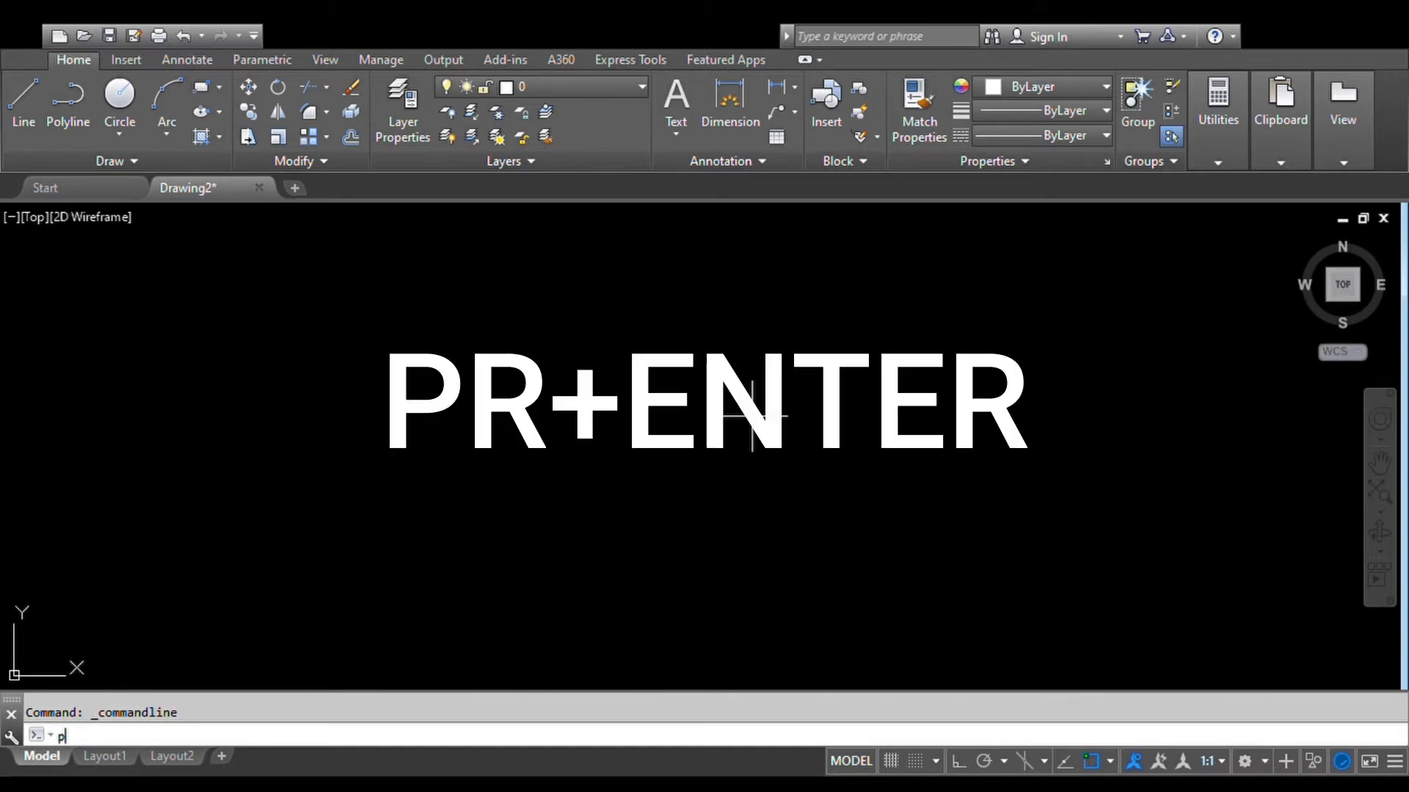
pyautogui.write('r')
pyautogui.press('Return')
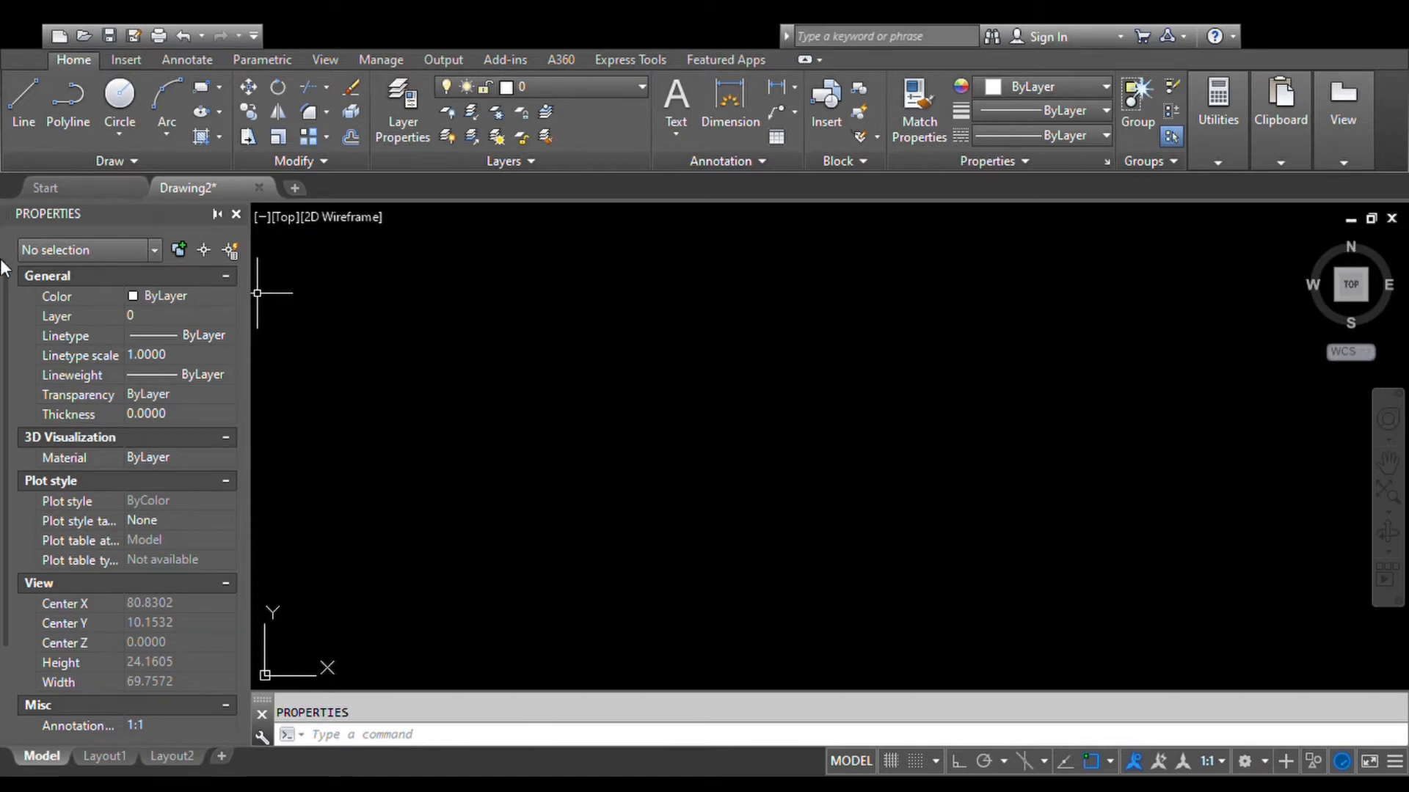
# Step: Close the command line window and bring it back
pyautogui.click(263, 710)
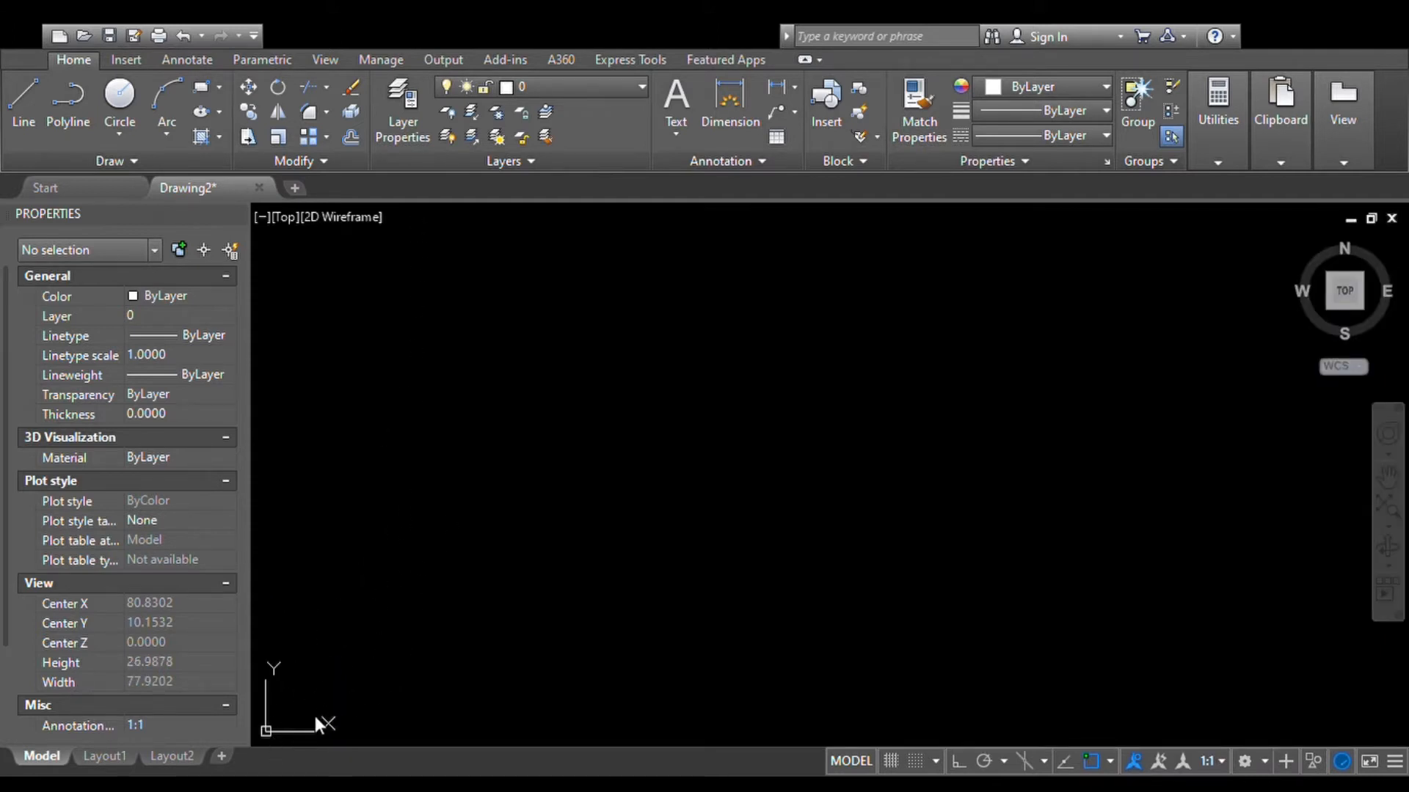
pyautogui.hotkey('ctrl', '9')
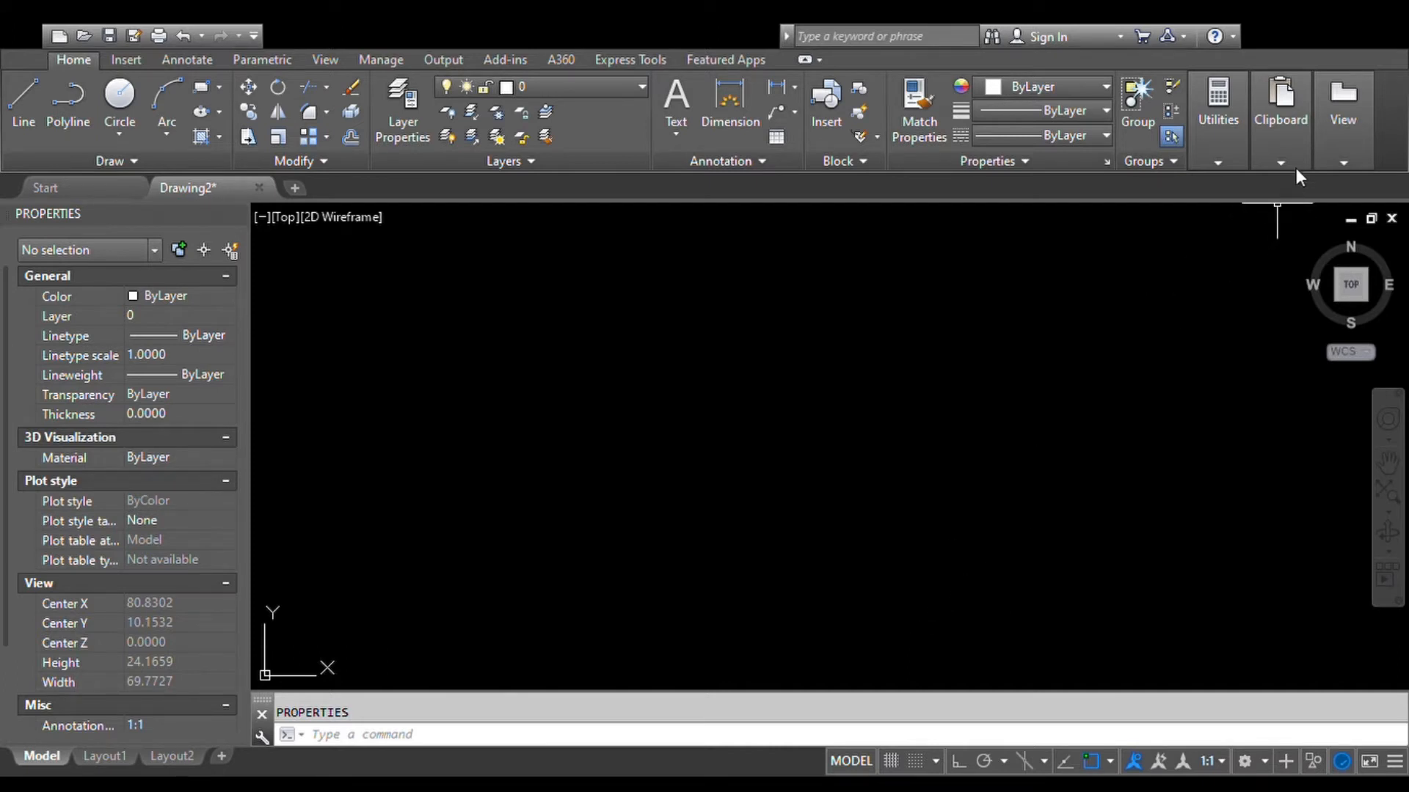
pyautogui.click(653, 422)
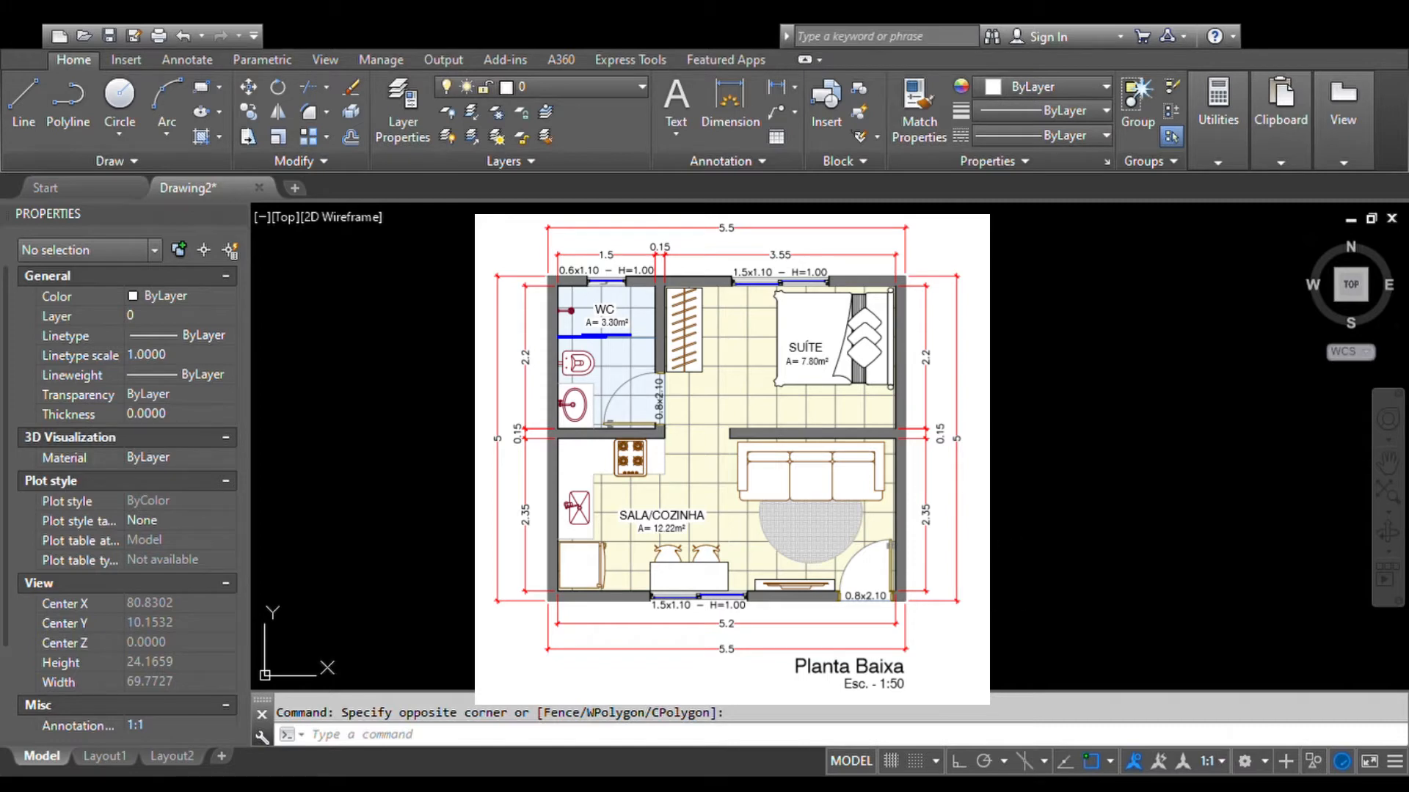
pyautogui.scroll(-2, 699, 470)
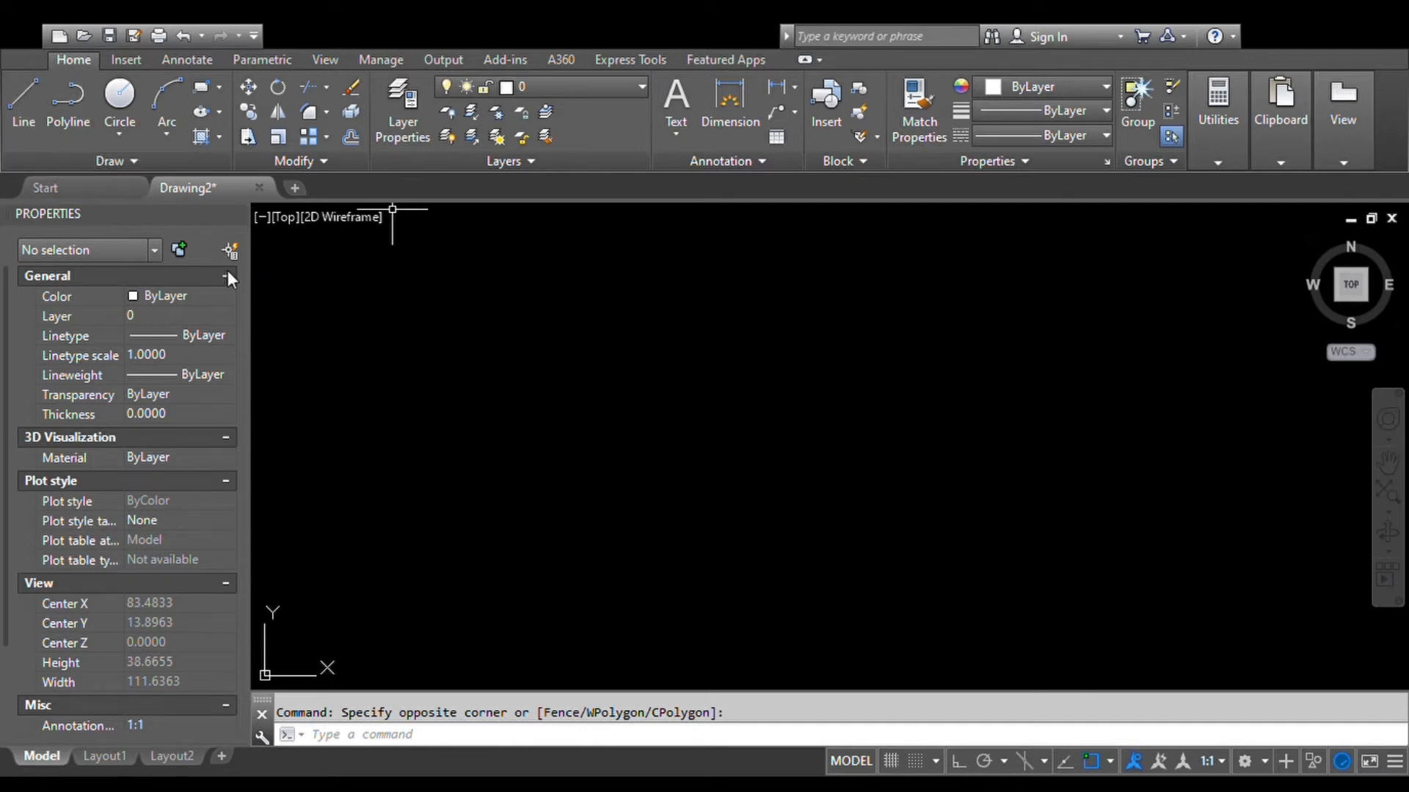
pyautogui.write('L')
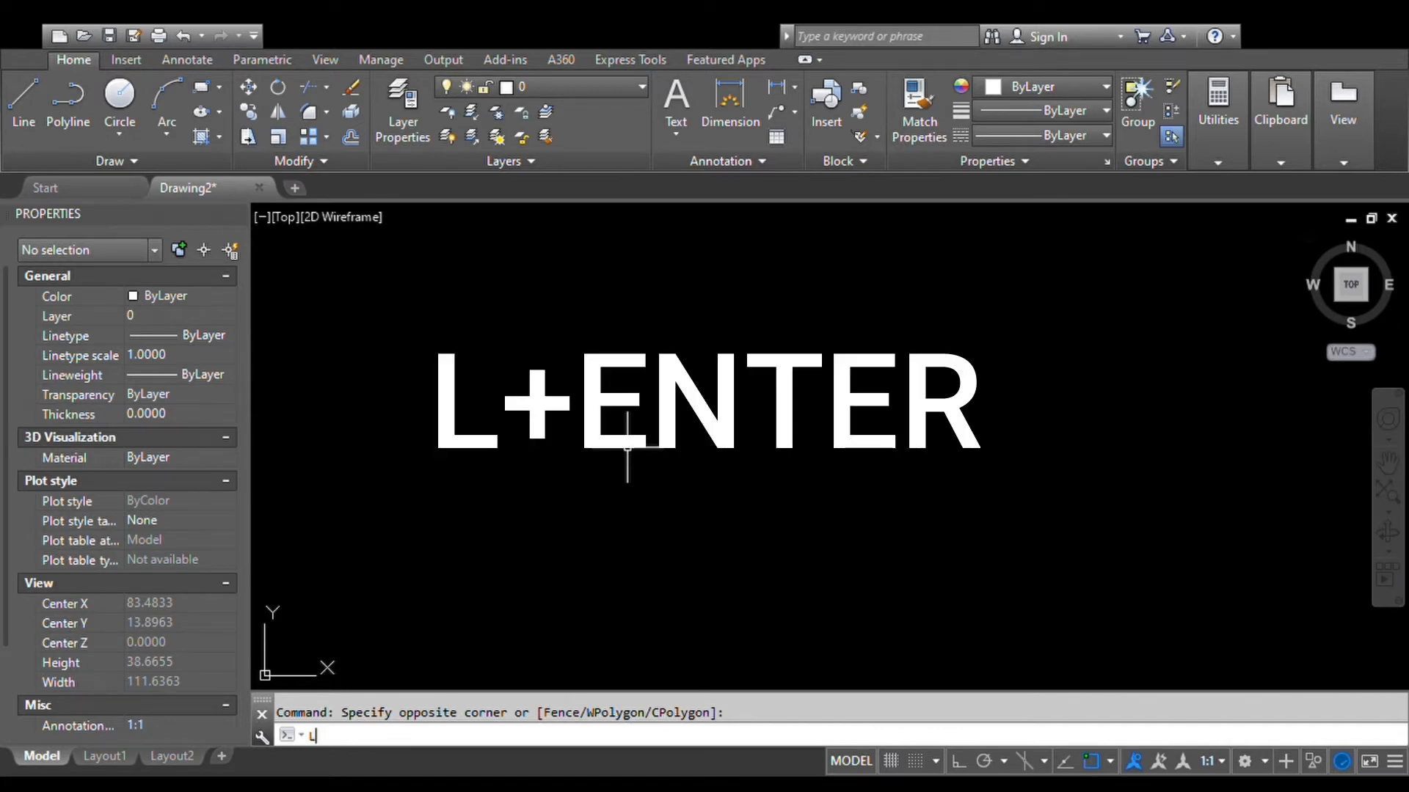
pyautogui.press('Return')
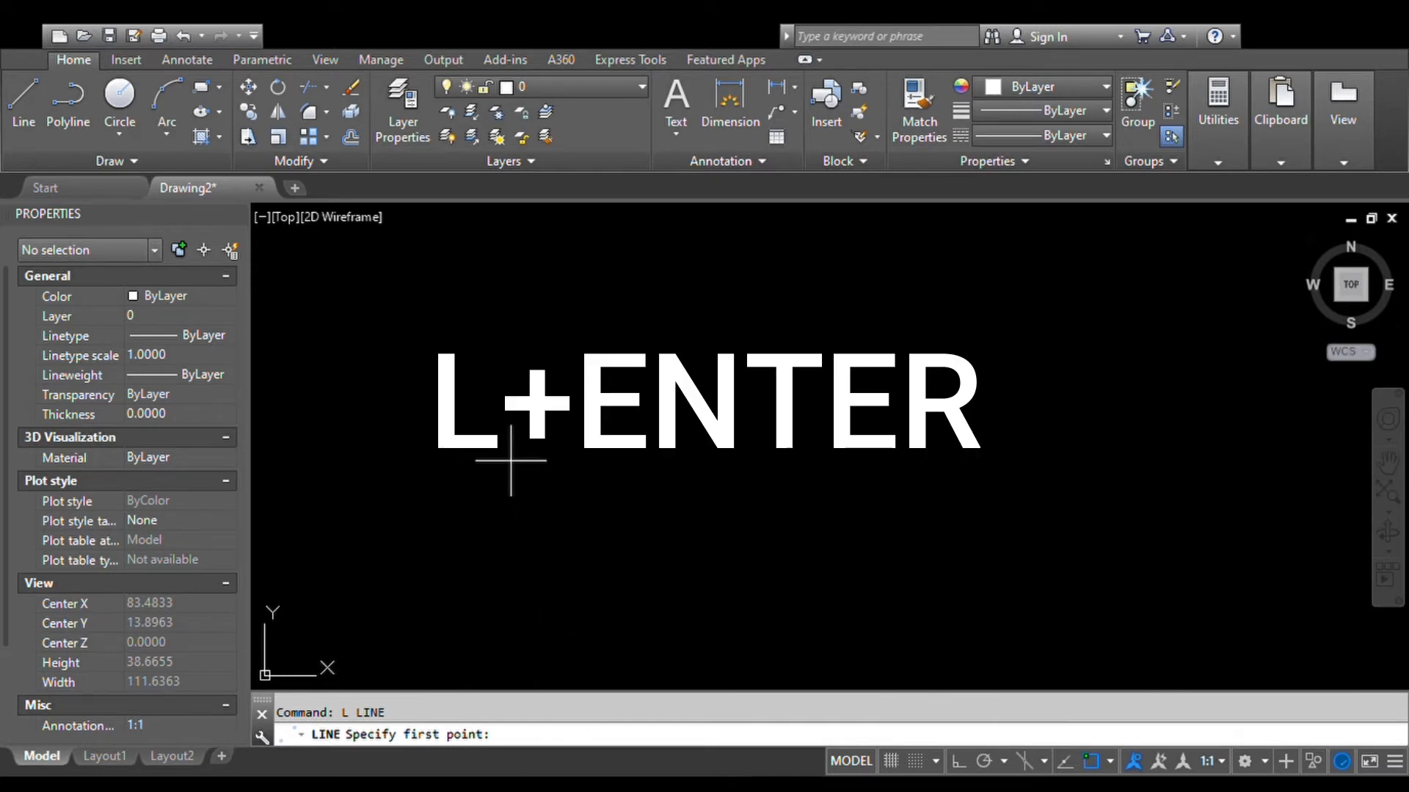
pyautogui.moveTo(509, 450)
pyautogui.mouseDown(button='middle')
pyautogui.moveTo(504, 418)
pyautogui.moveTo(552, 434)
pyautogui.moveTo(519, 440)
pyautogui.mouseUp(button='middle')
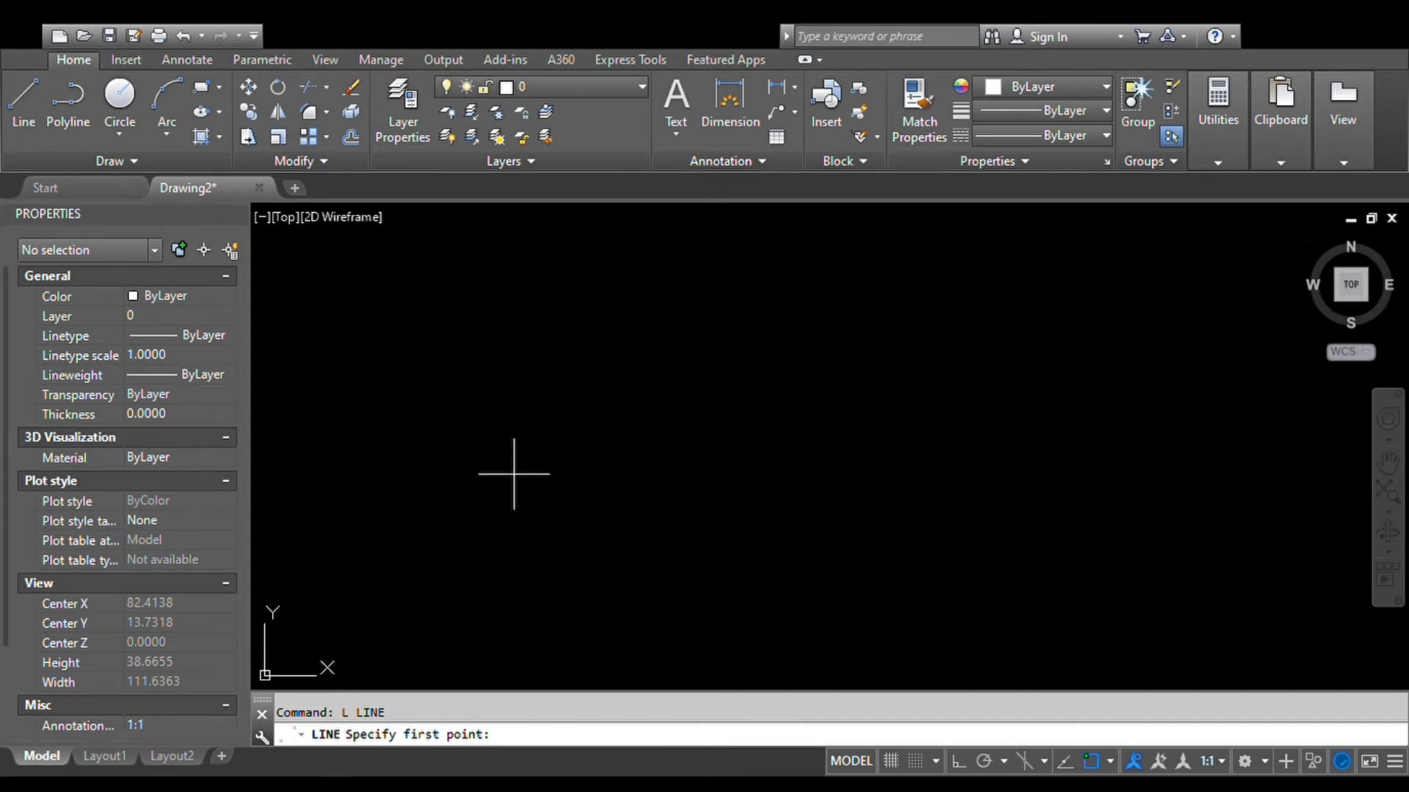
pyautogui.press('Escape')
pyautogui.write('l')
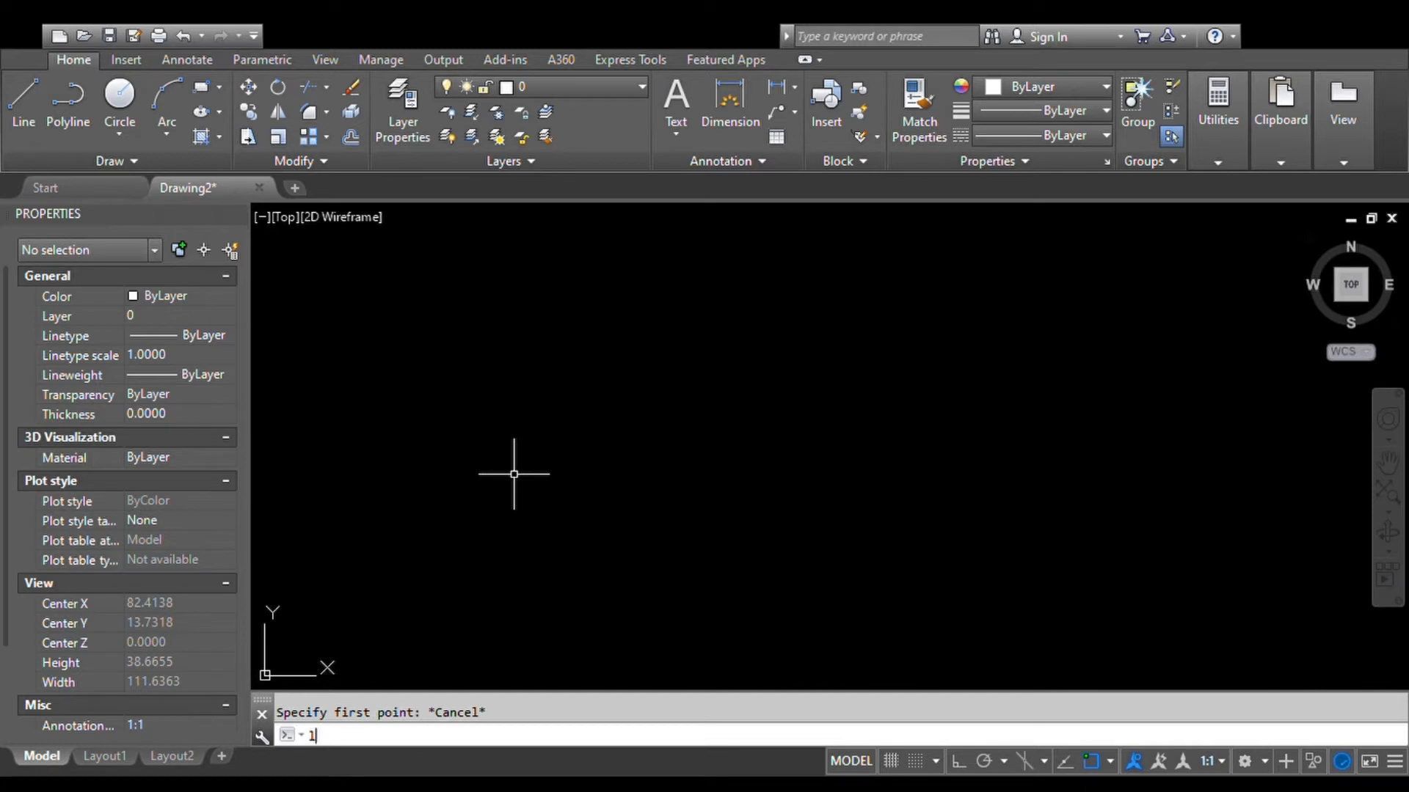
pyautogui.press('Return')
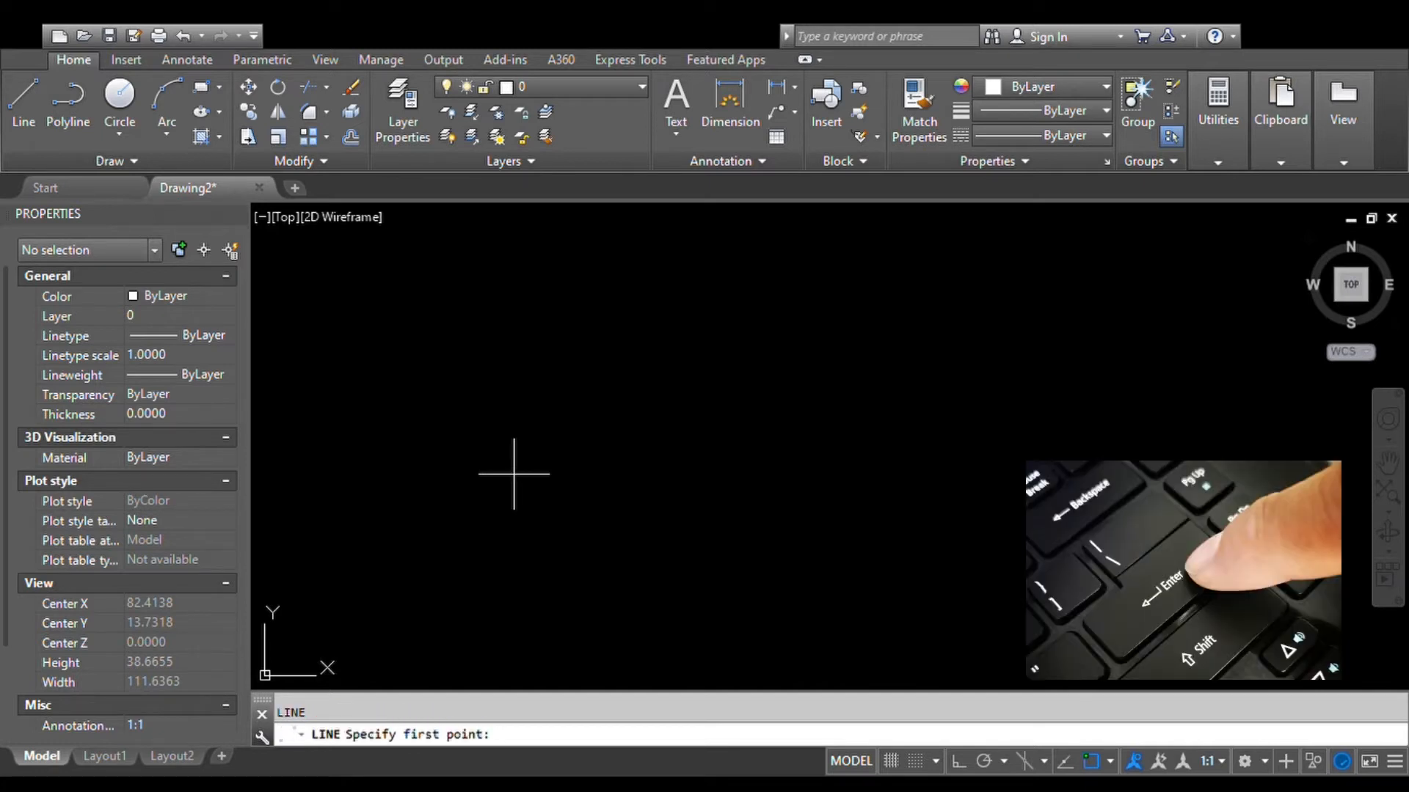
pyautogui.press('Escape')
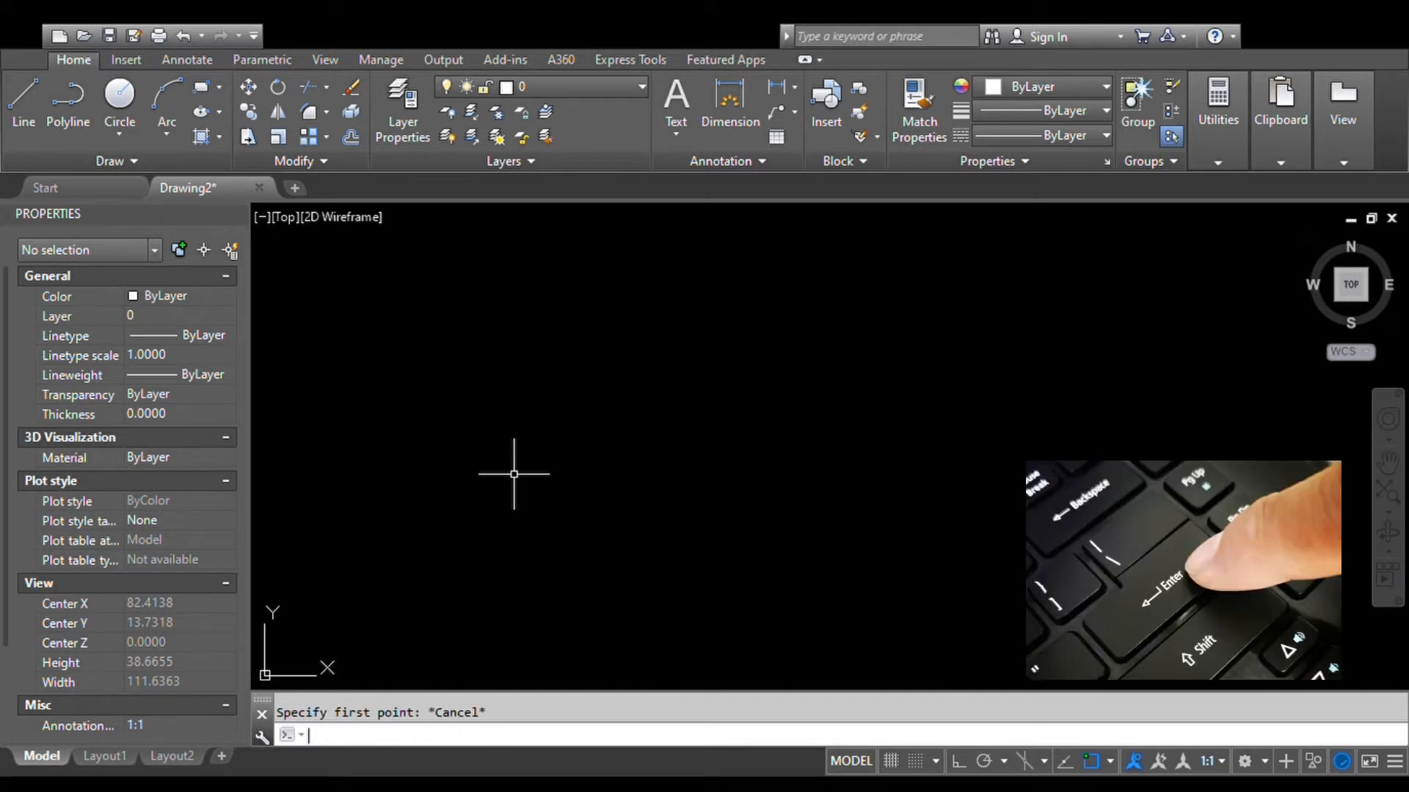
pyautogui.write('L')
pyautogui.press('space')
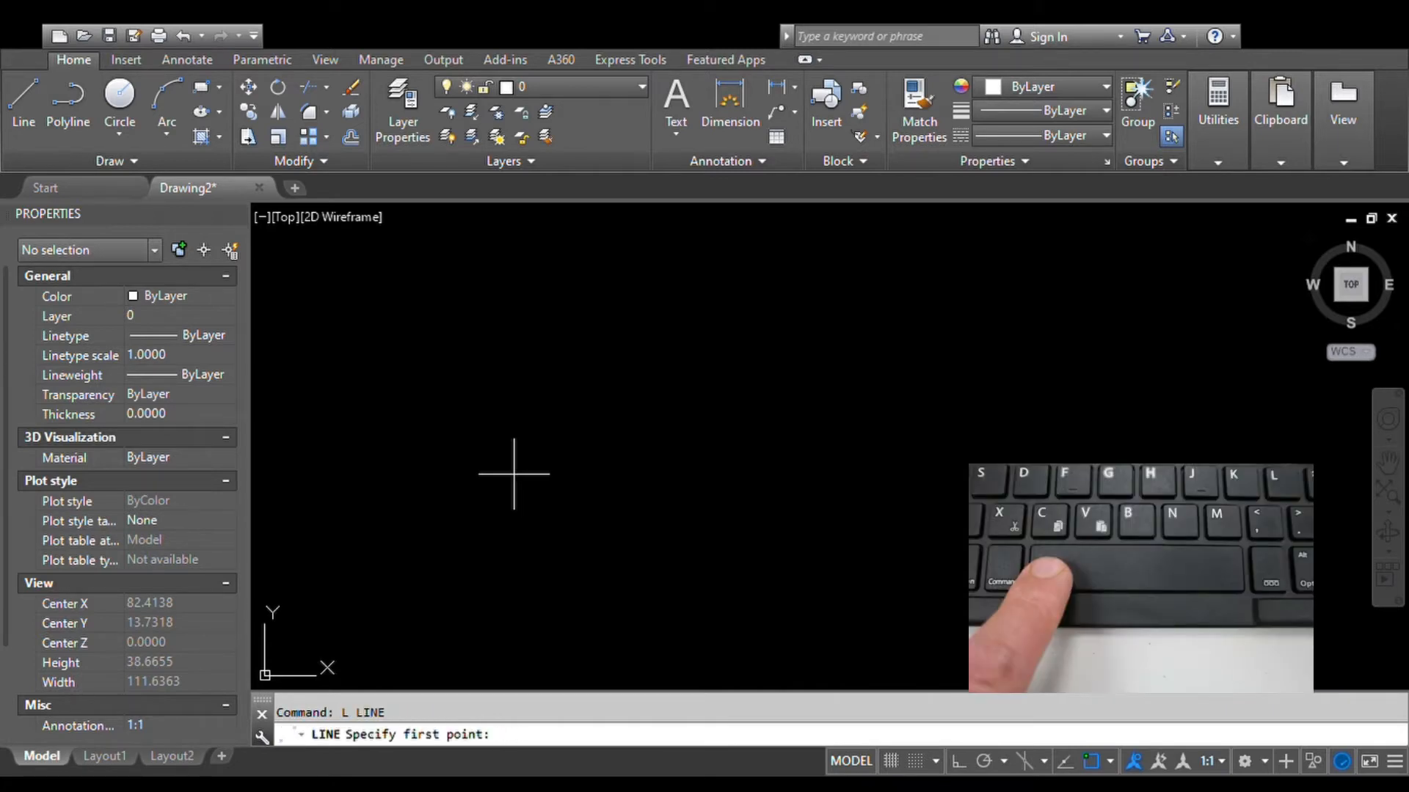
pyautogui.press('Escape')
# Step: Start a line at a point in the empty drawing area and toggle Ortho mode, leaving it on
pyautogui.write('L')
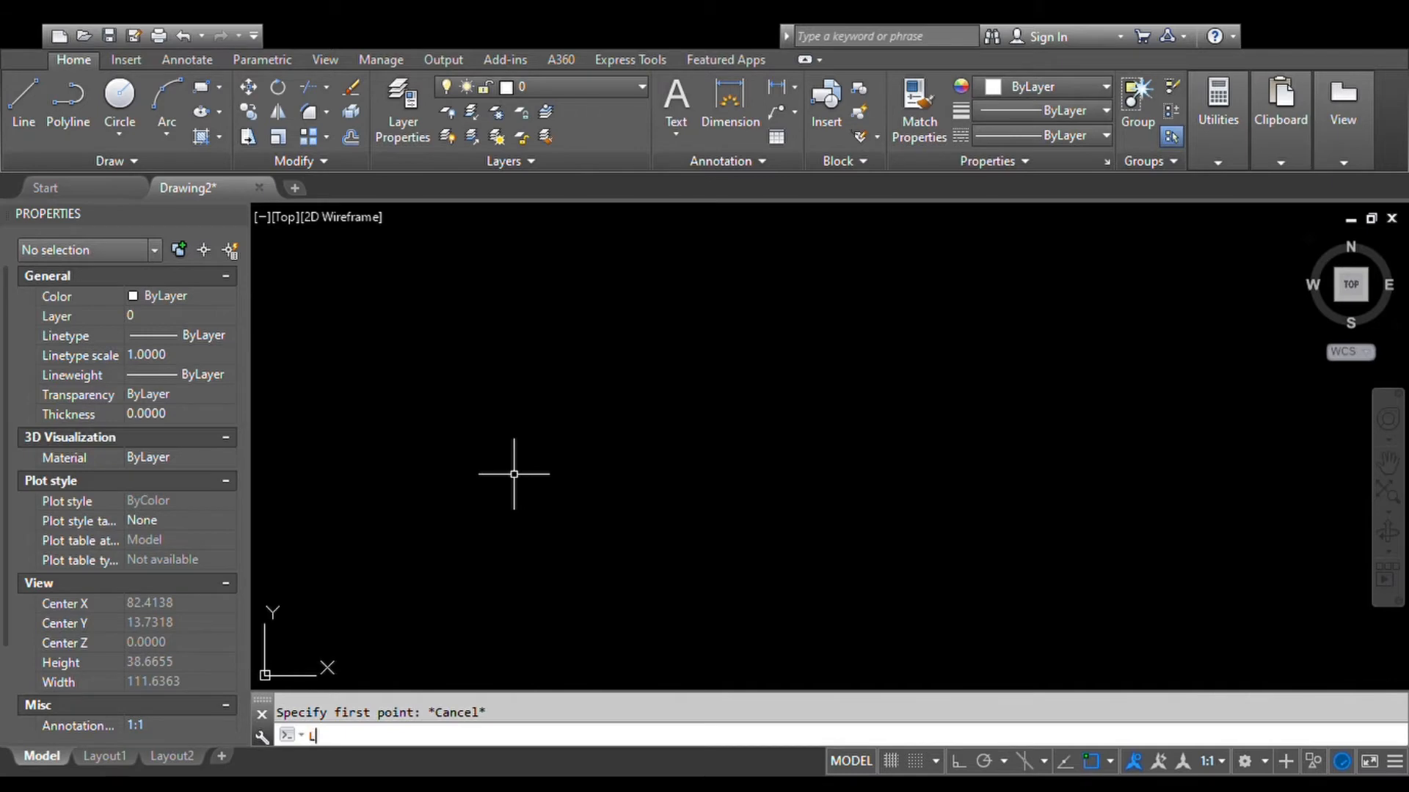
pyautogui.rightClick(751, 411)
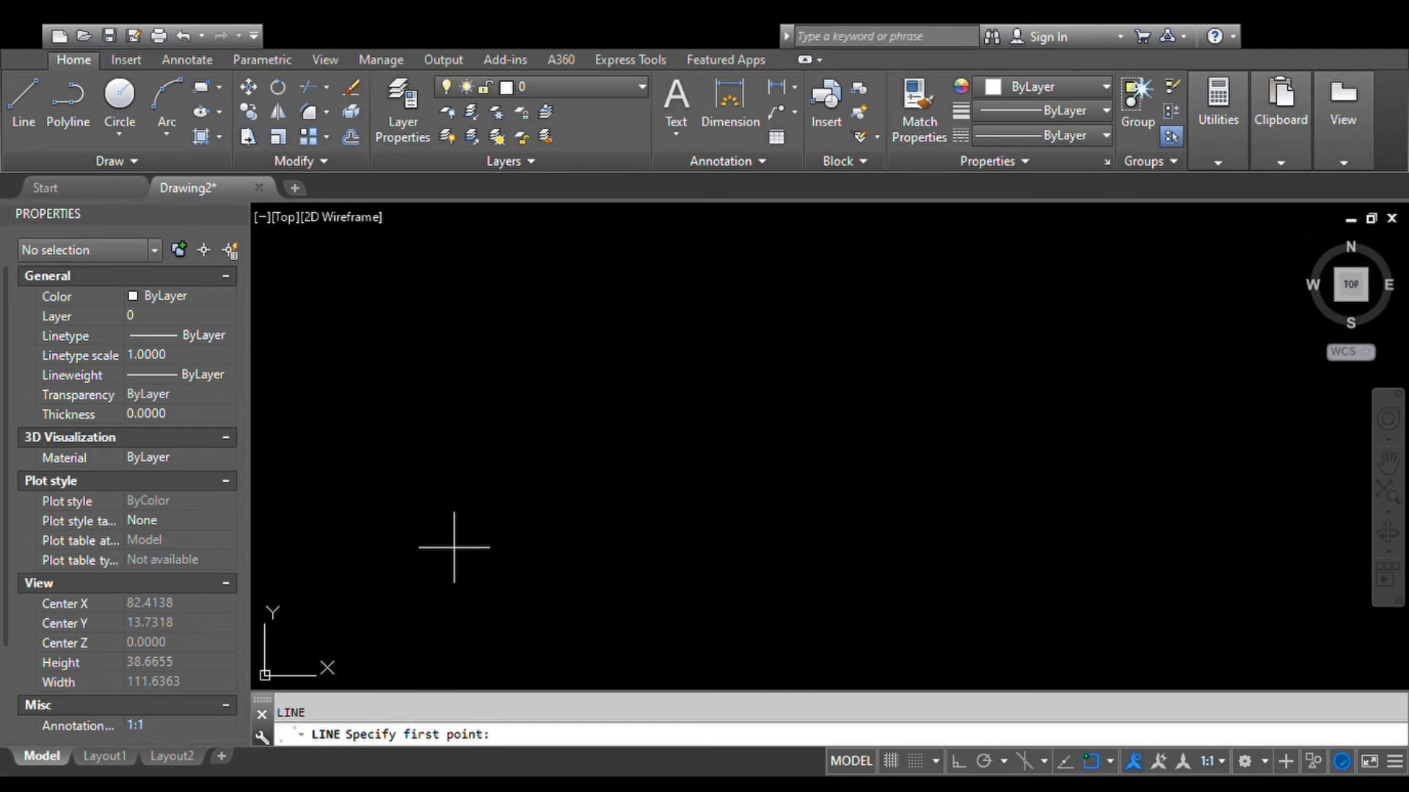
pyautogui.click(463, 488)
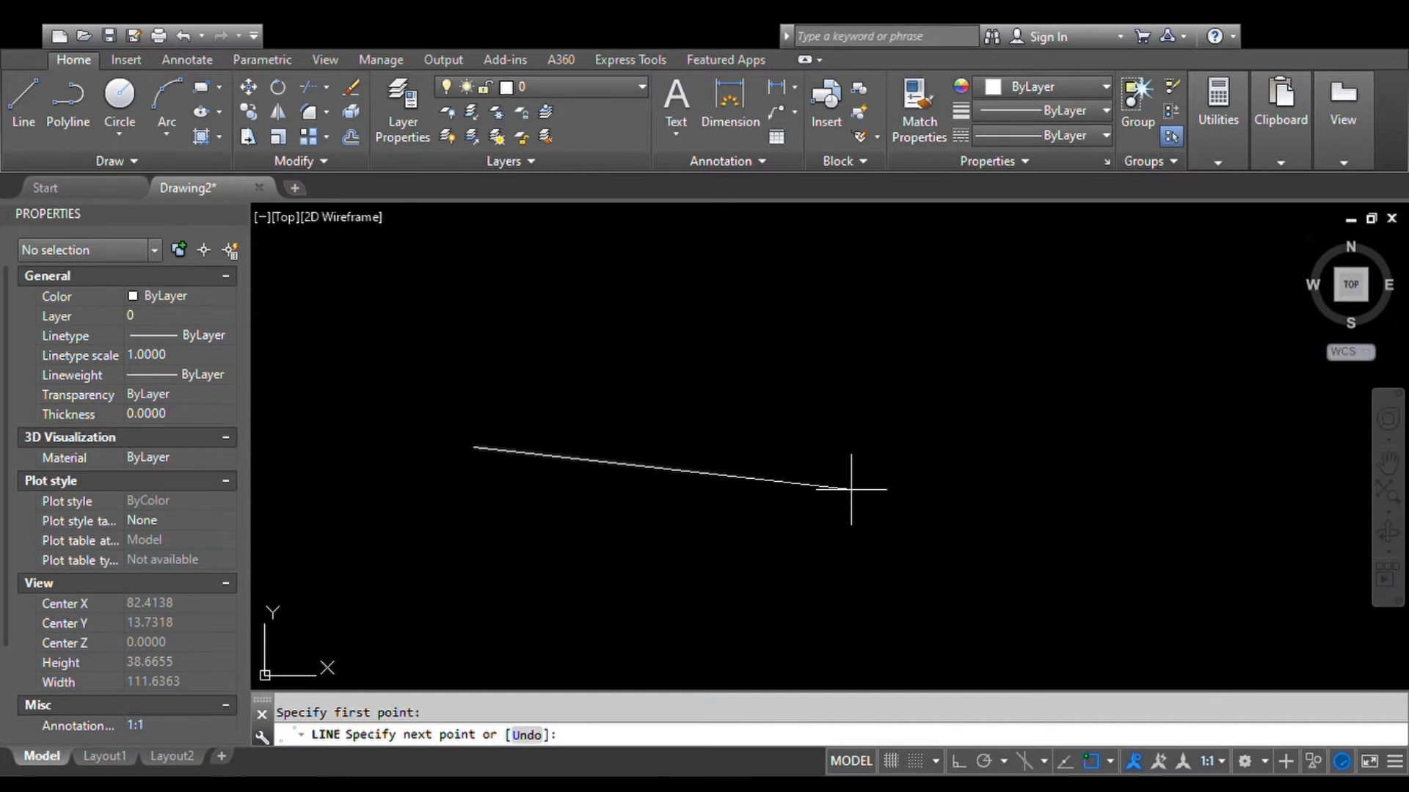
pyautogui.press('F8')
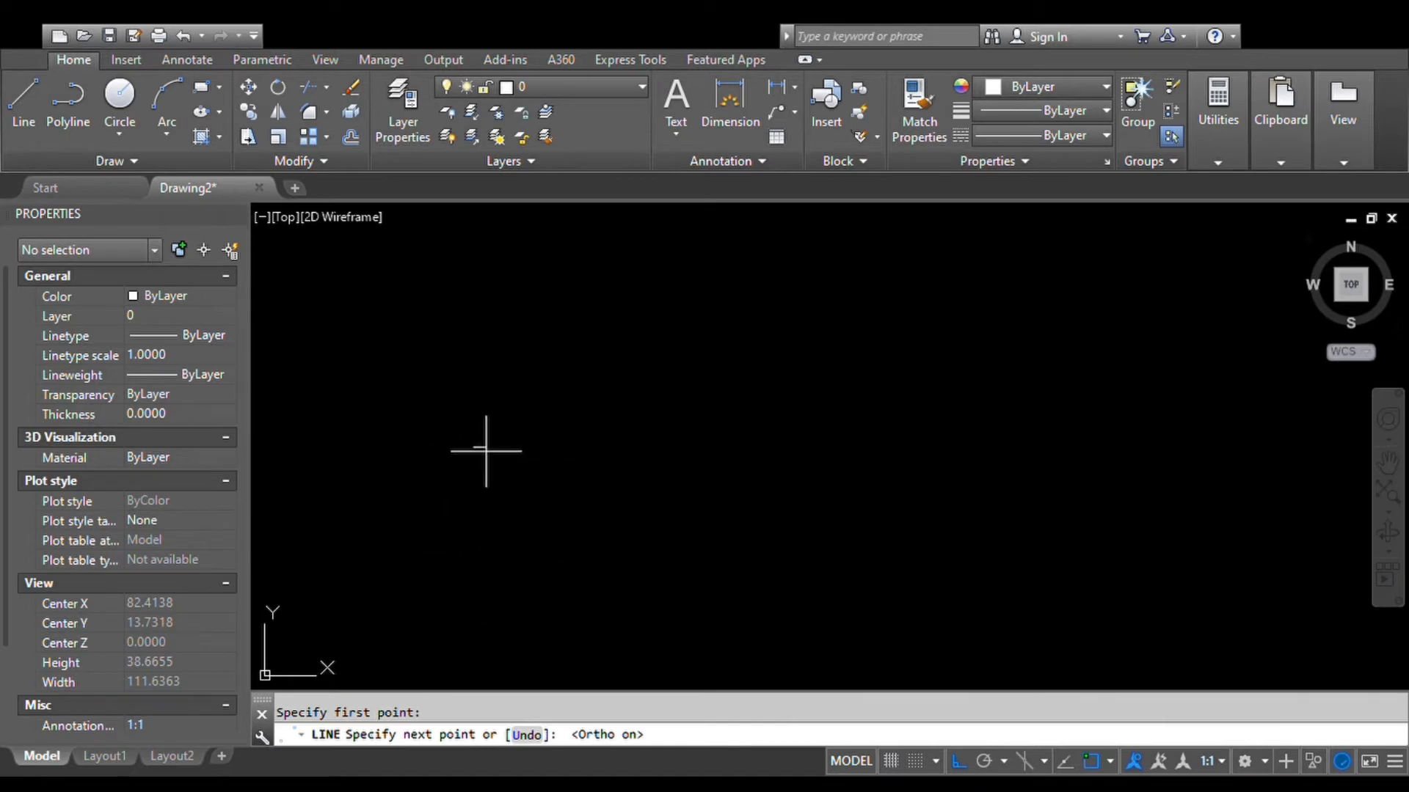
pyautogui.press('F8')
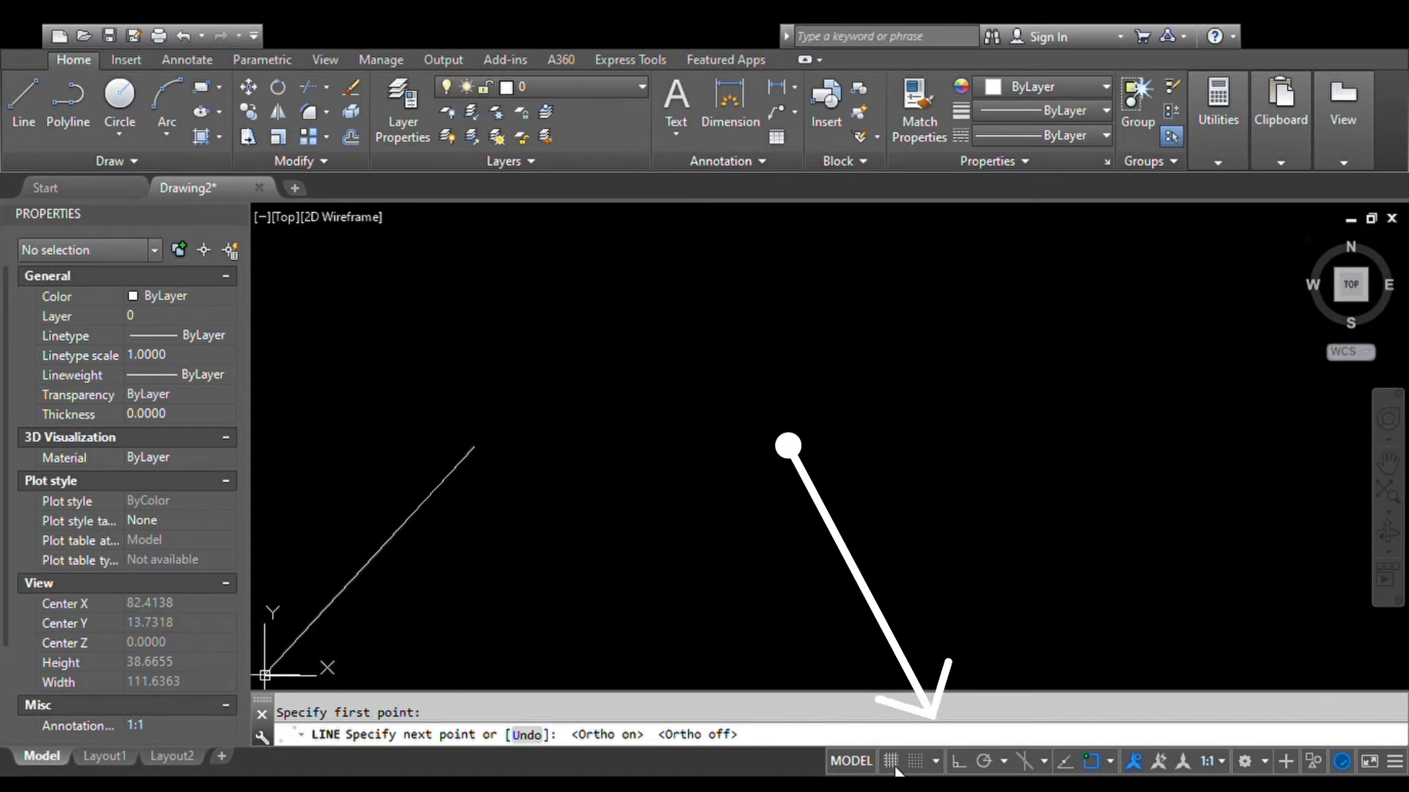
pyautogui.click(958, 765)
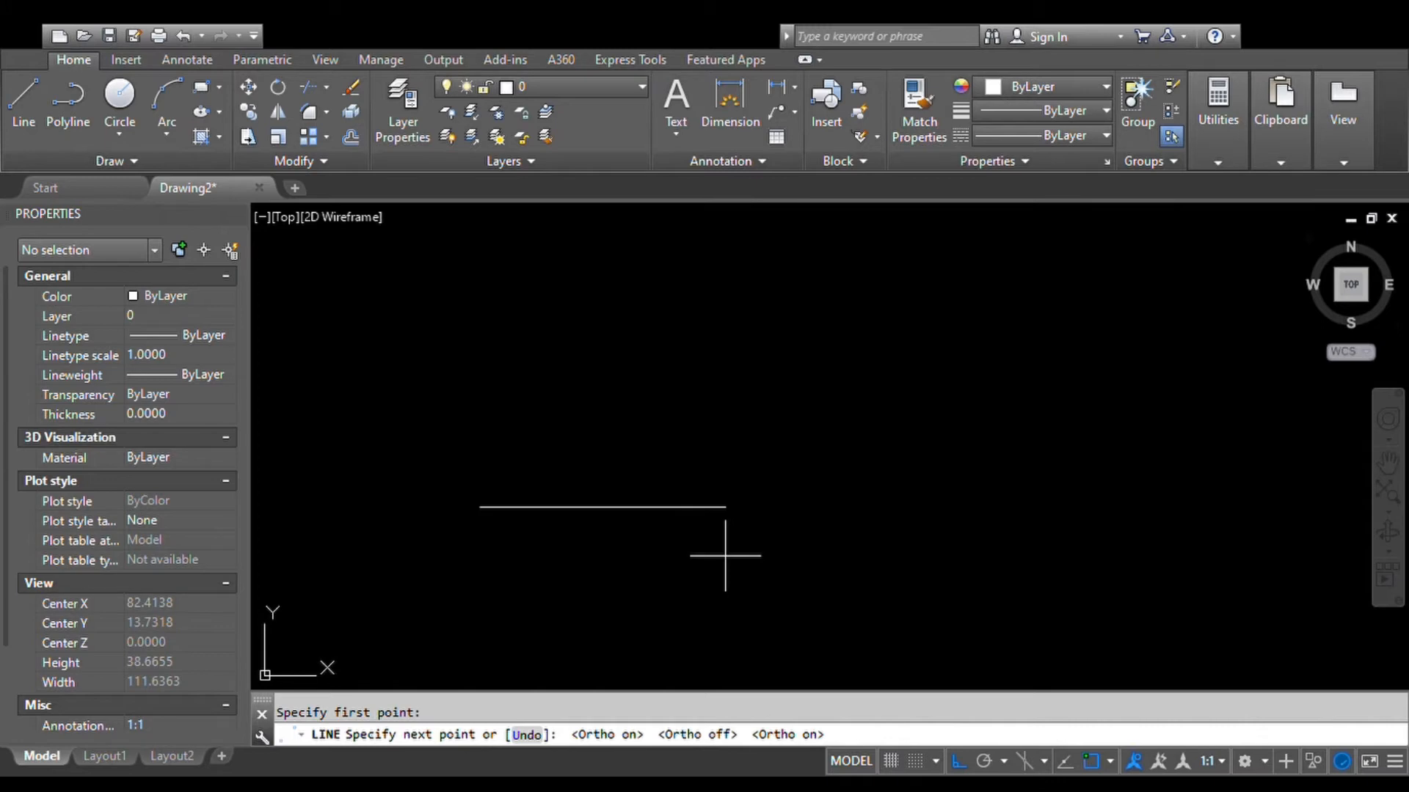
# Step: Draw the line's first segment 5.5 units long, running horizontally to the right of the start point
pyautogui.write('5.')
pyautogui.write('5')
pyautogui.press('Return')
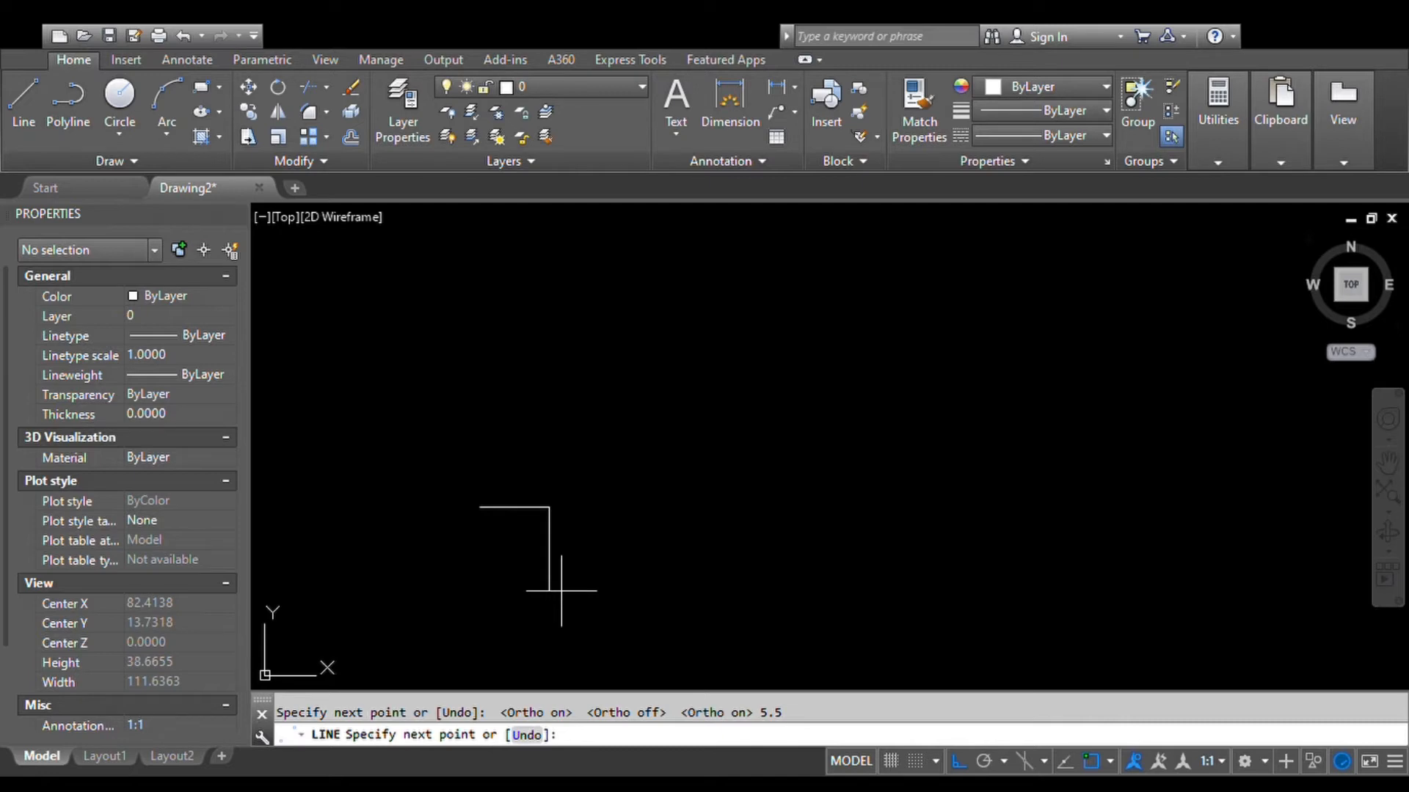
# Step: Zoom in and out around the horizontal segment and pan it towards the middle of the drawing area
pyautogui.scroll(2, 495, 502)
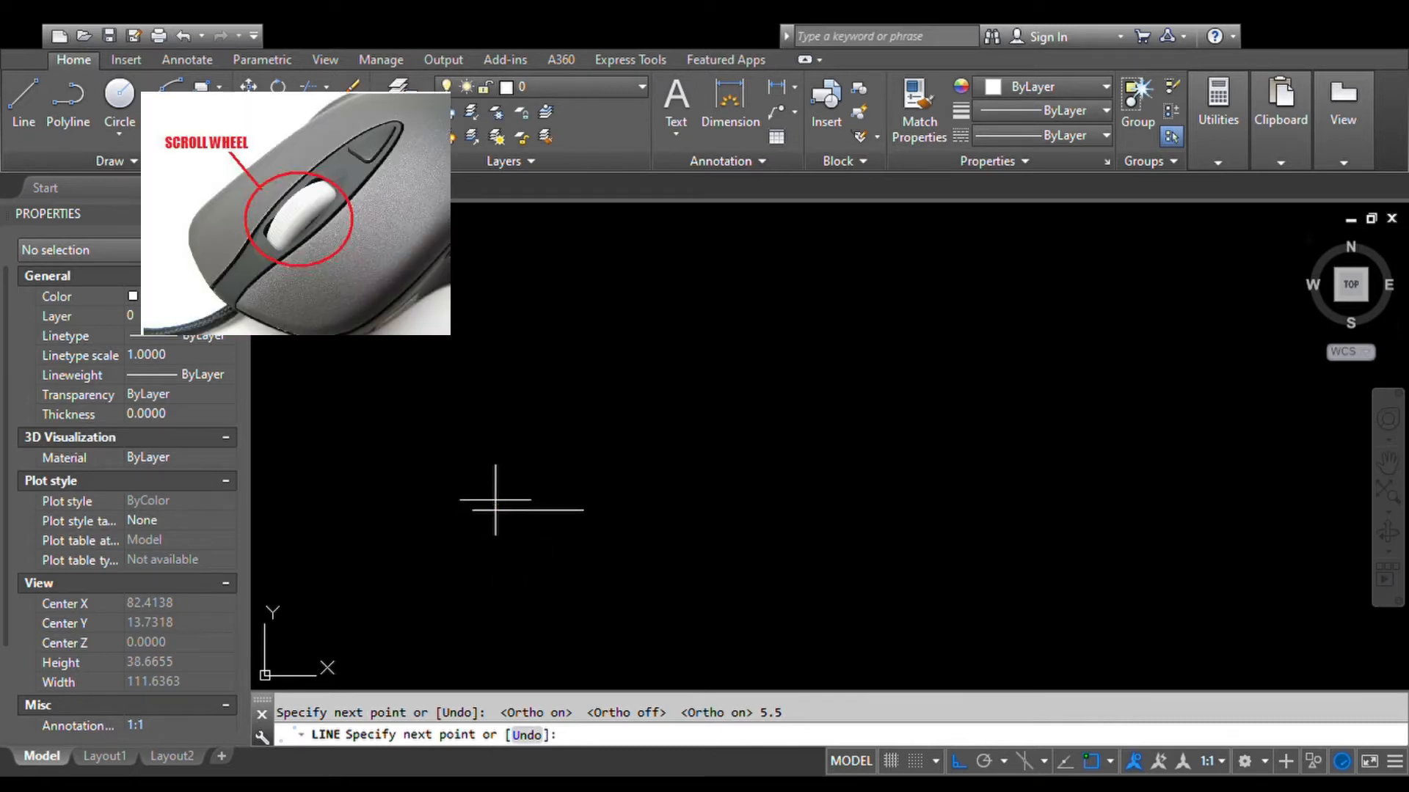
pyautogui.scroll(4, 495, 514)
pyautogui.scroll(4, 496, 514)
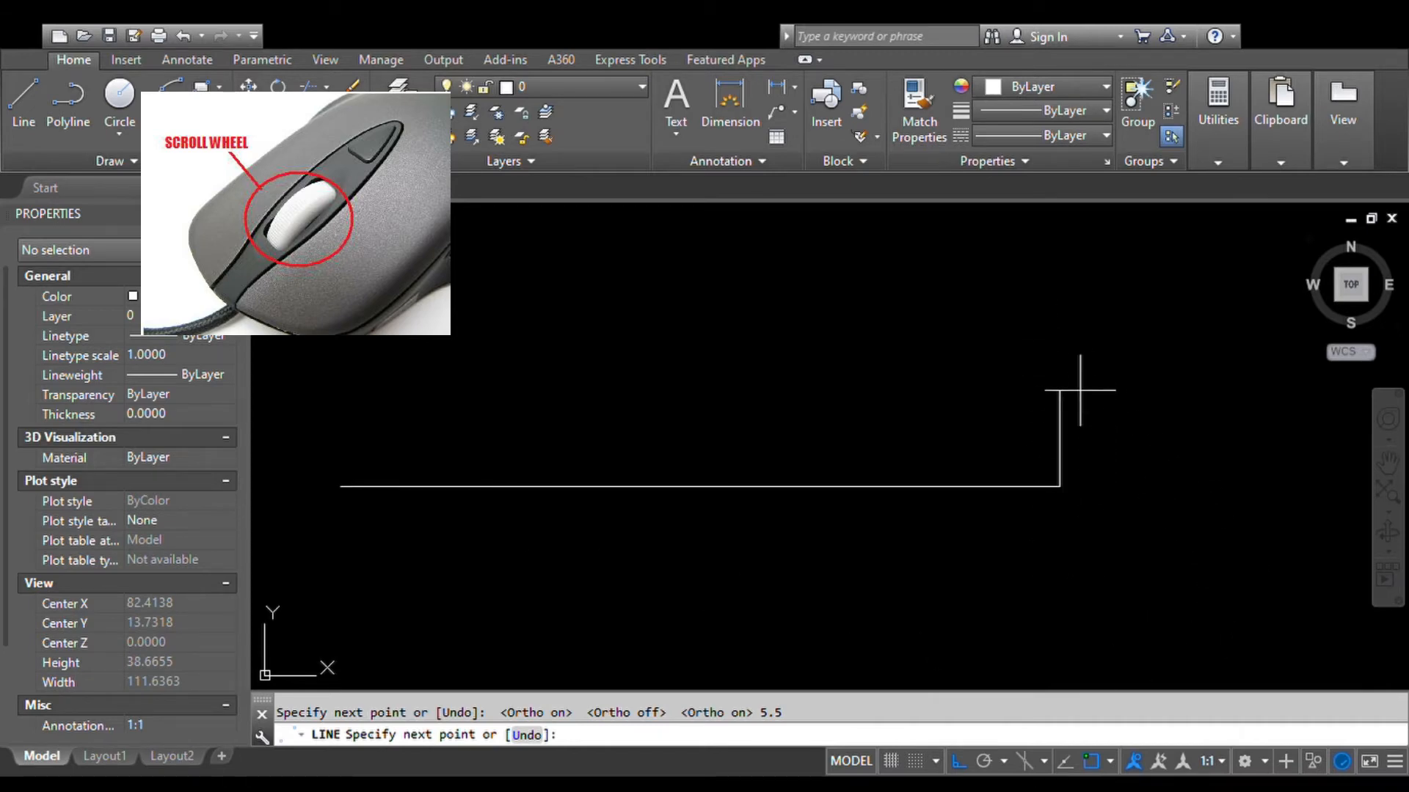
pyautogui.scroll(-4, 1044, 439)
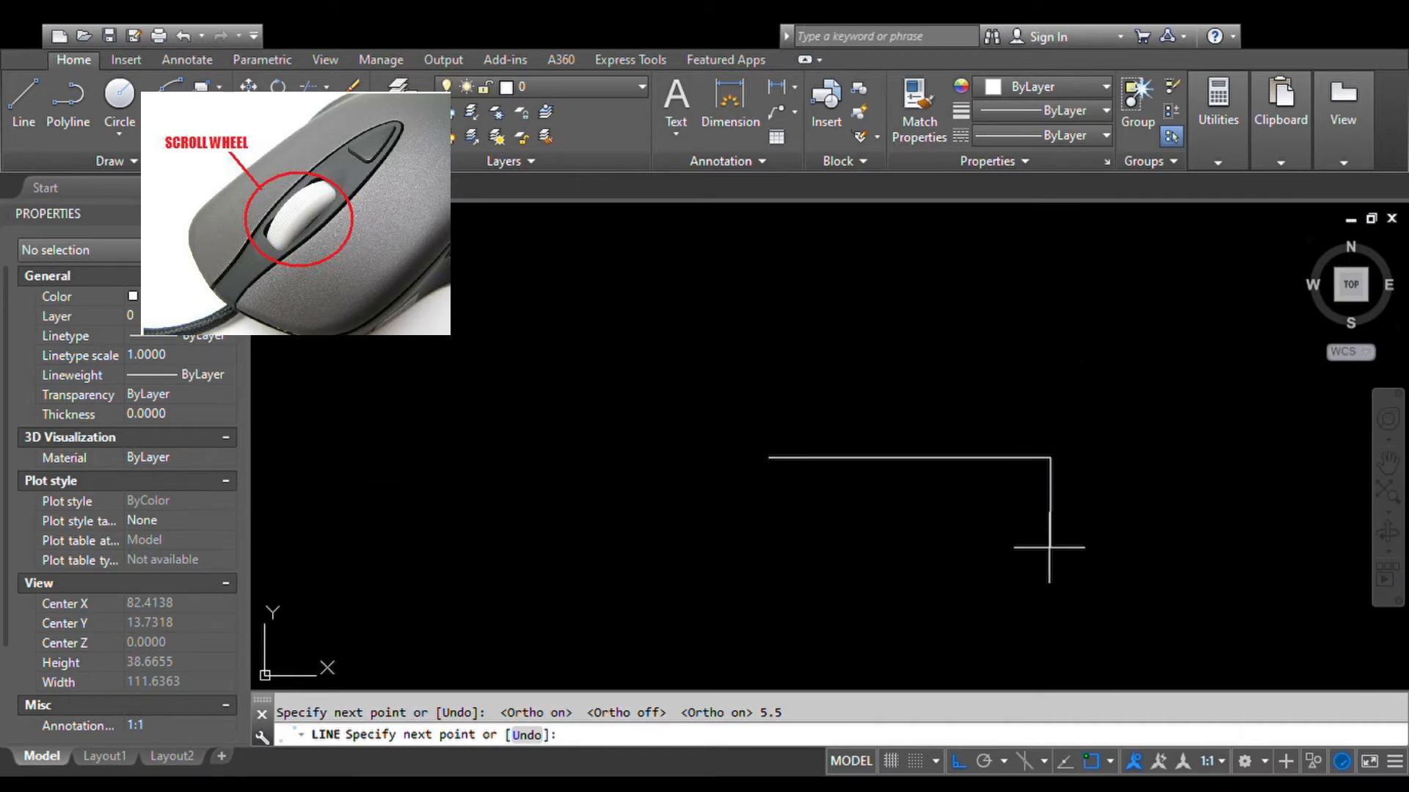
pyautogui.scroll(-4, 1037, 561)
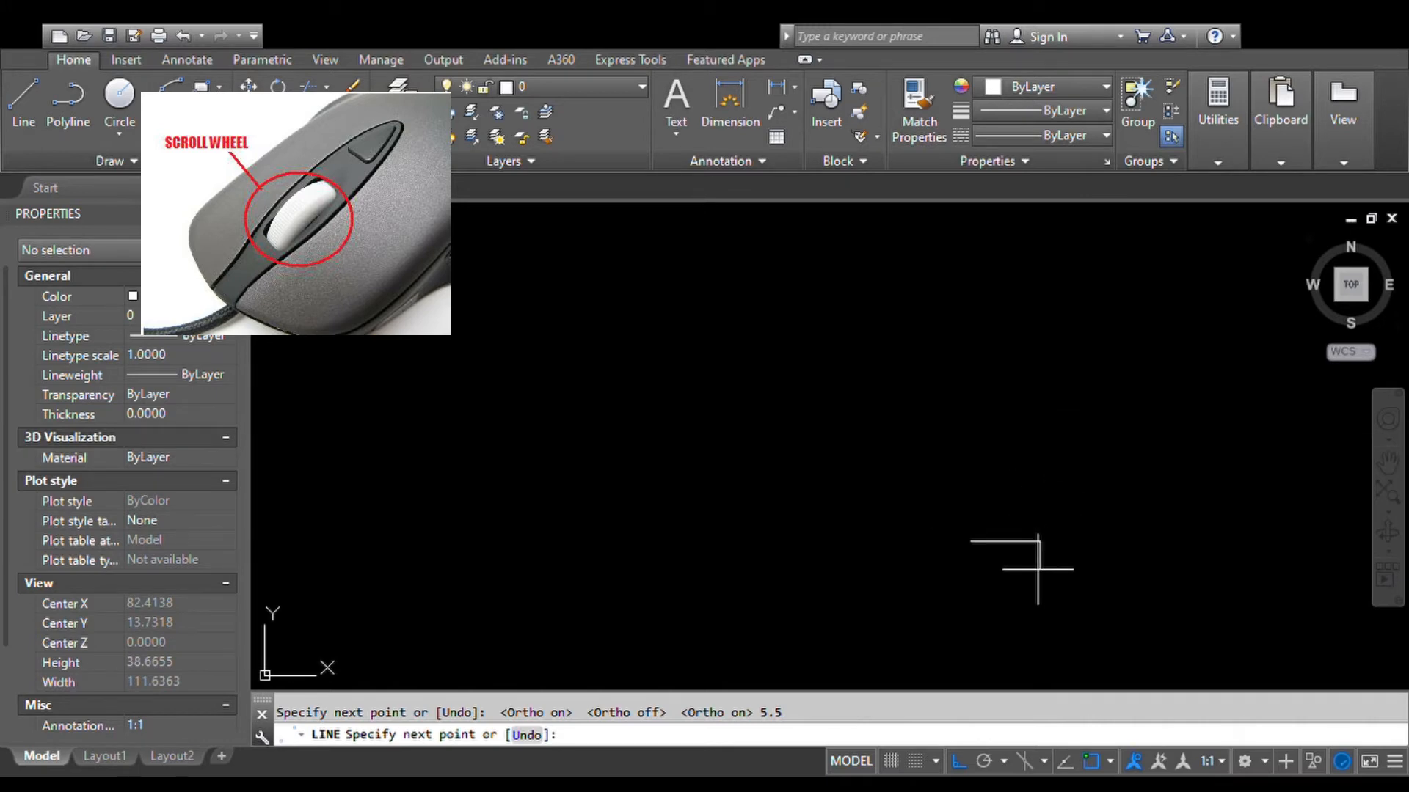
pyautogui.scroll(4, 1034, 550)
pyautogui.moveTo(1050, 508)
pyautogui.mouseDown(button='middle')
pyautogui.moveTo(873, 472)
pyautogui.moveTo(993, 591)
pyautogui.moveTo(848, 445)
pyautogui.moveTo(1041, 484)
pyautogui.moveTo(846, 541)
pyautogui.moveTo(868, 465)
pyautogui.moveTo(924, 392)
pyautogui.moveTo(848, 444)
pyautogui.moveTo(1000, 447)
pyautogui.moveTo(968, 484)
pyautogui.moveTo(1005, 488)
pyautogui.moveTo(1066, 553)
pyautogui.moveTo(790, 374)
pyautogui.moveTo(880, 595)
pyautogui.moveTo(898, 360)
pyautogui.moveTo(970, 581)
pyautogui.moveTo(835, 546)
pyautogui.mouseUp(button='middle')
pyautogui.scroll(2, 793, 557)
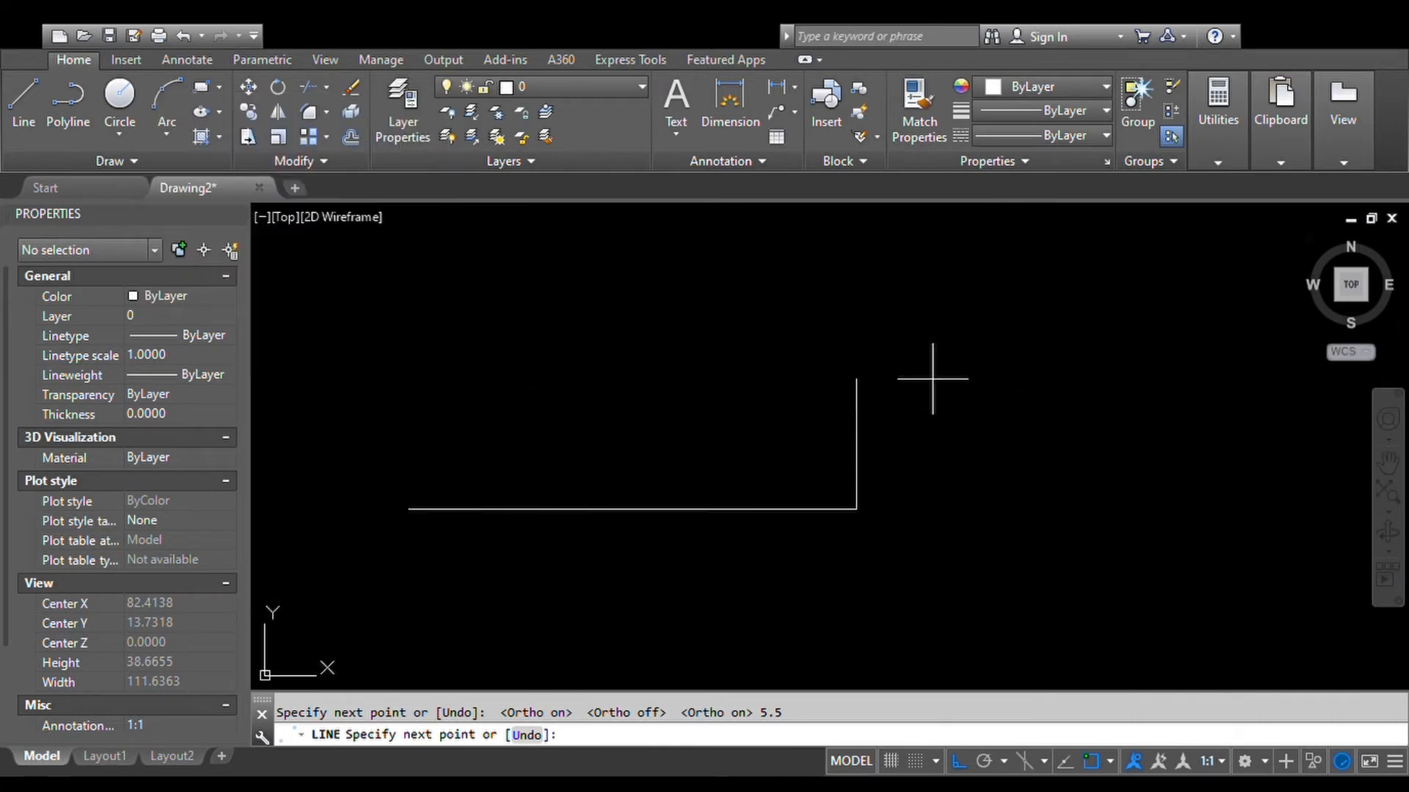
pyautogui.scroll(-4, 932, 378)
pyautogui.moveTo(944, 304); pyautogui.dragTo(891, 415, button='middle')
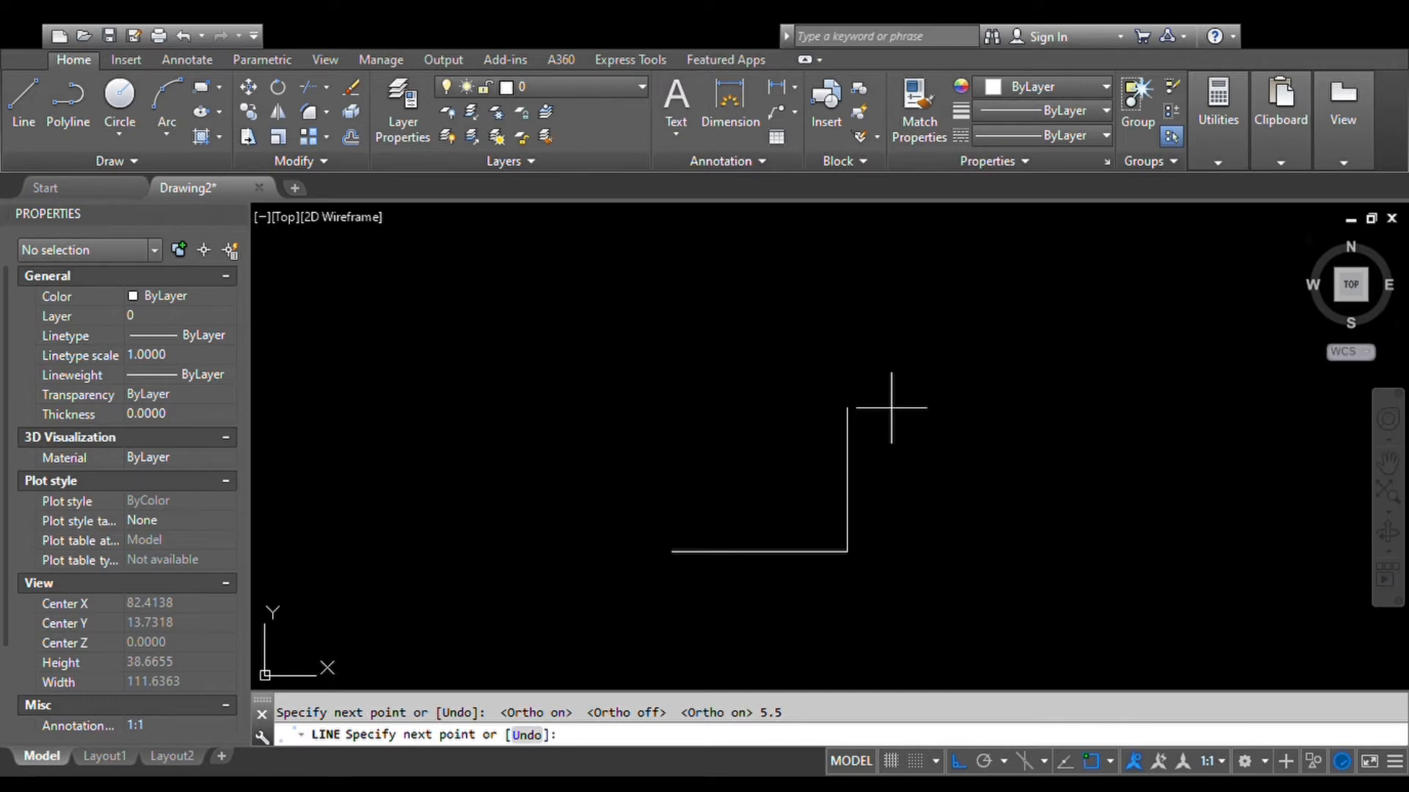
# Step: Complete the rectangle with line segments 5 units up, 5.5 units left and 5 units down, and end the Line command
pyautogui.write('5')
pyautogui.press('Return')
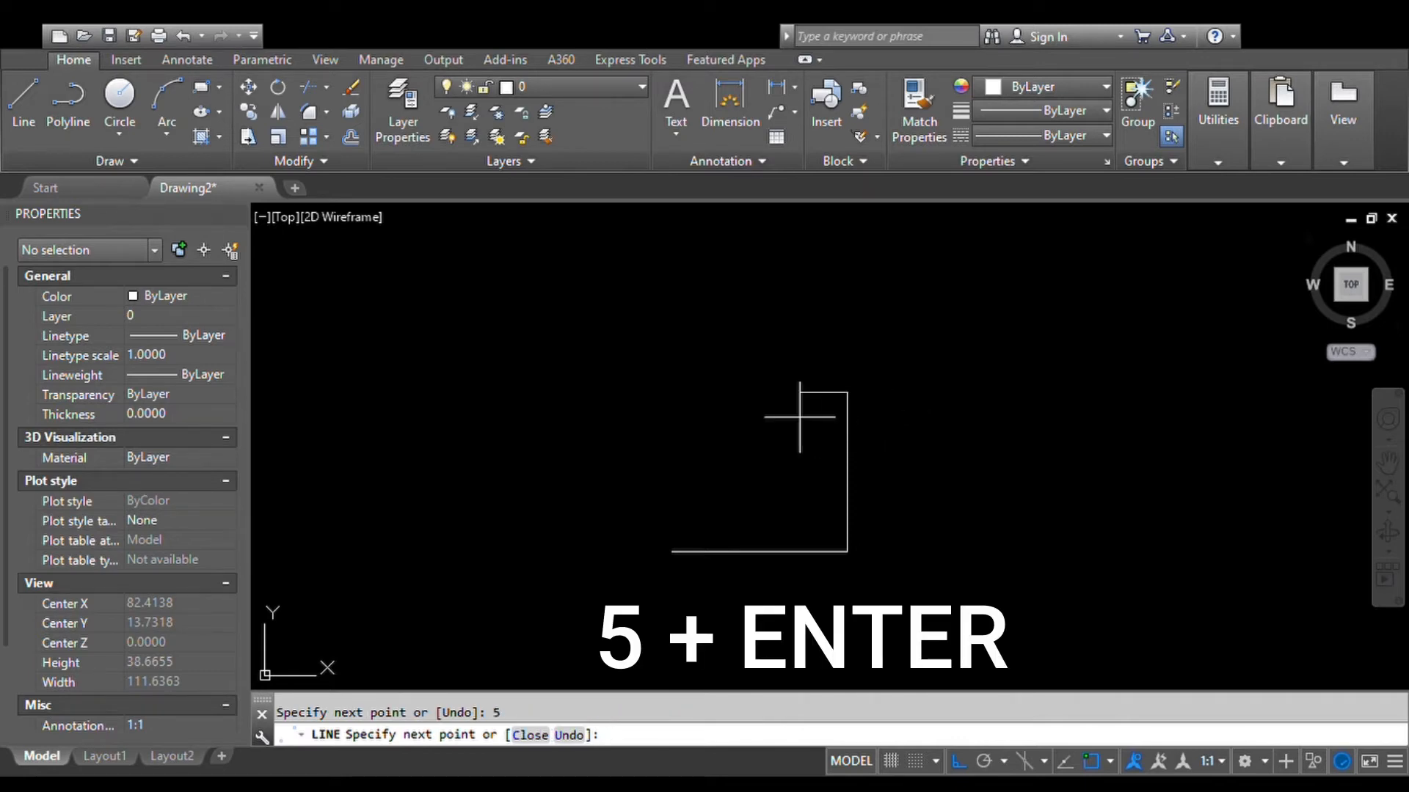
pyautogui.write('5')
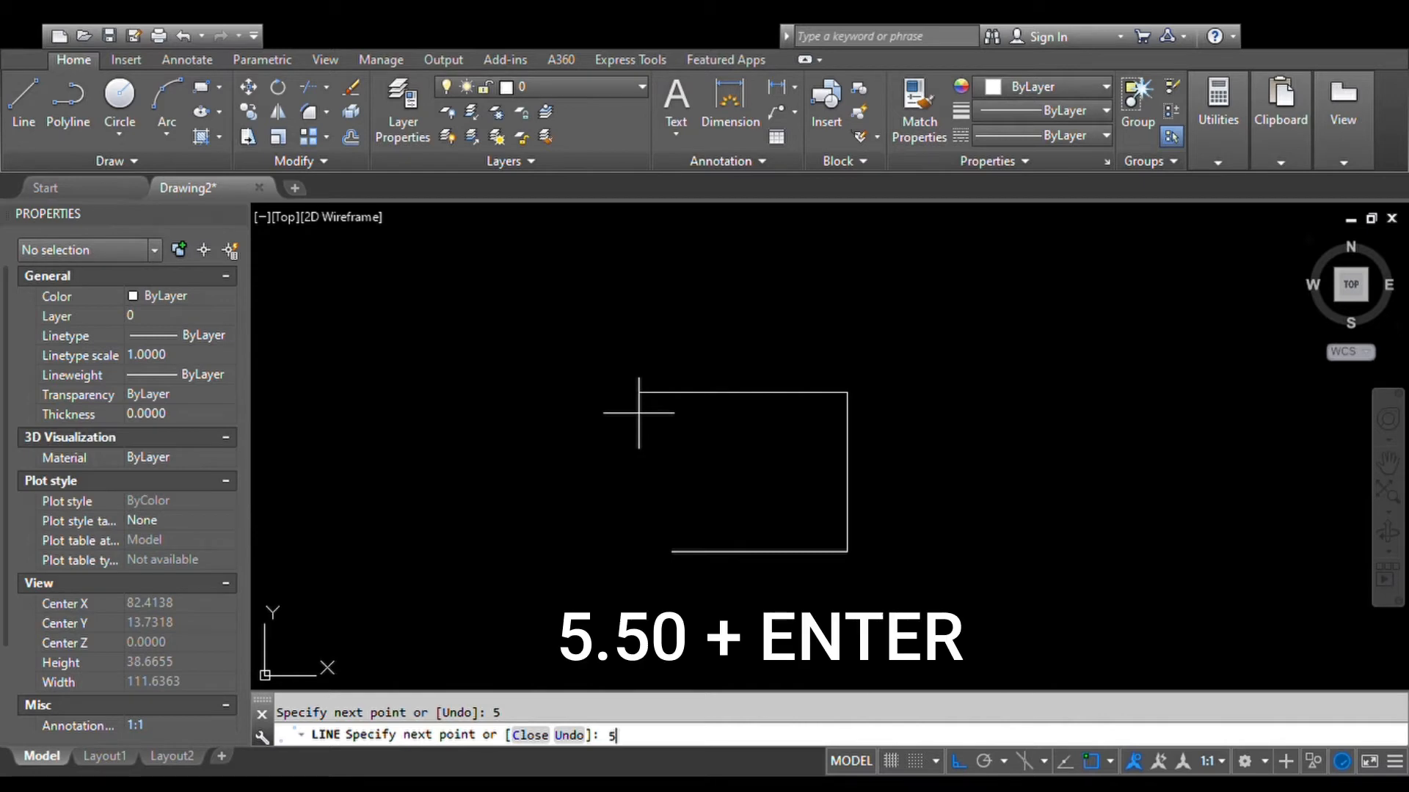
pyautogui.write('.5')
pyautogui.press('Return')
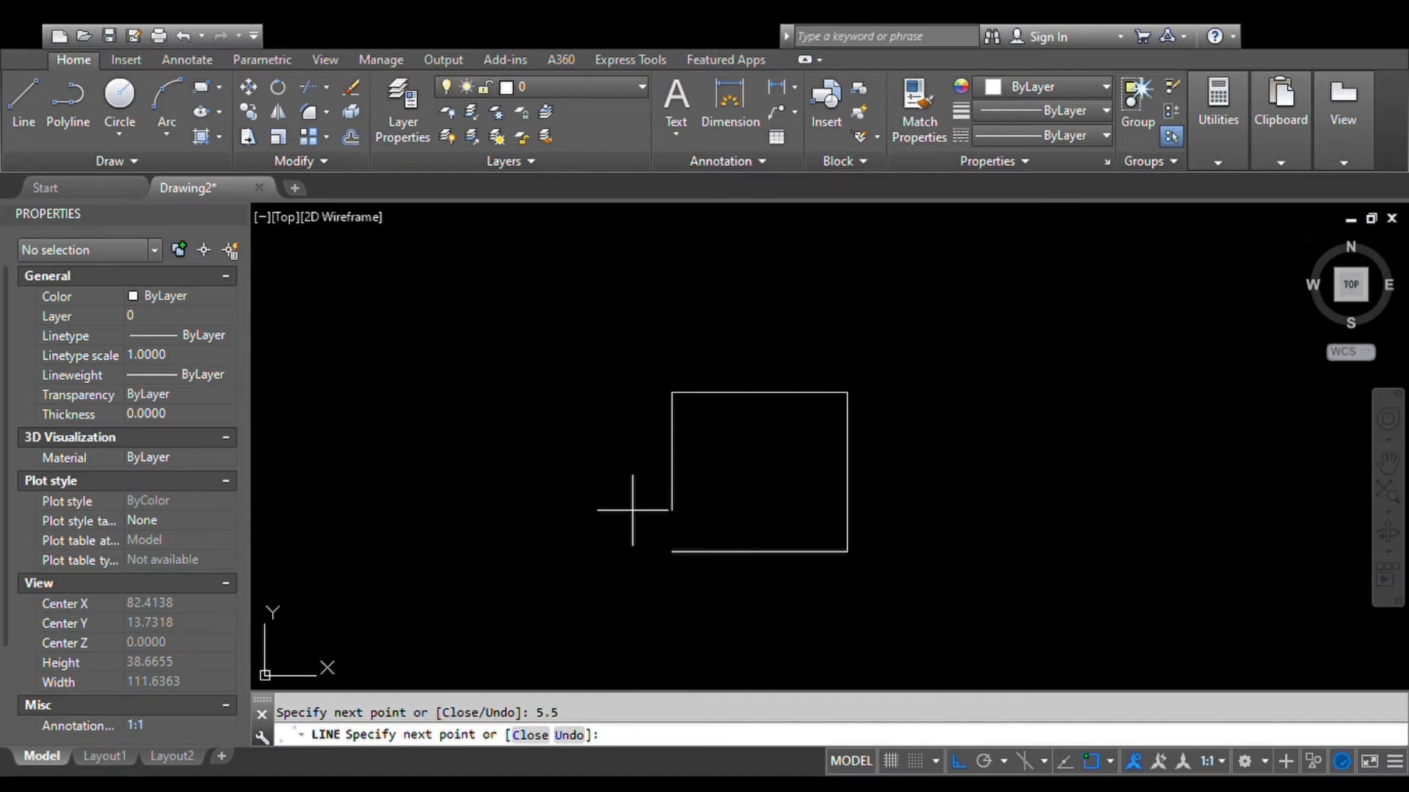
pyautogui.write('5')
pyautogui.press('Return')
pyautogui.press('Escape')
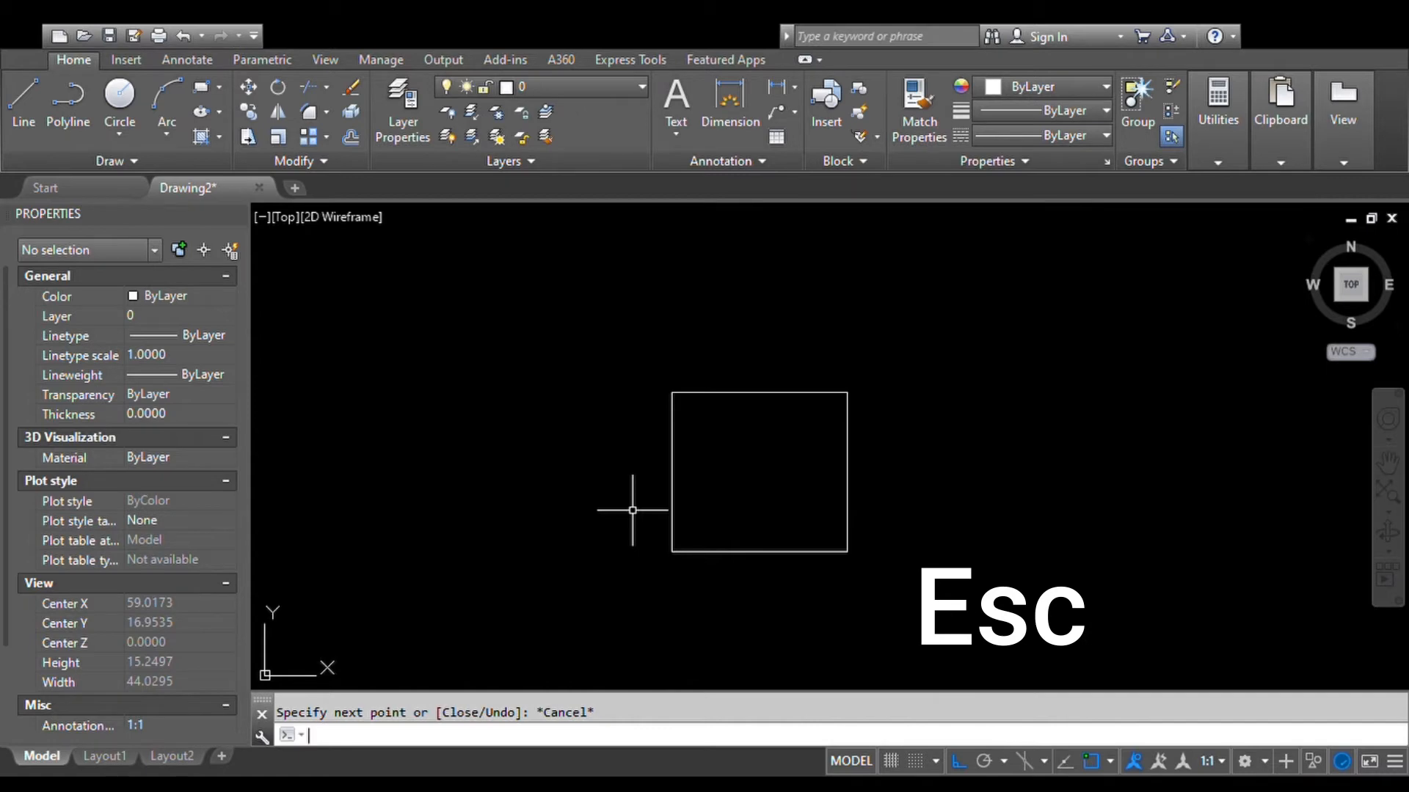
# Step: Draw a second rectangle as a polyline to the right of the first, 5.5 units wide and 5 units high
pyautogui.moveTo(733, 484); pyautogui.dragTo(588, 505, button='middle')
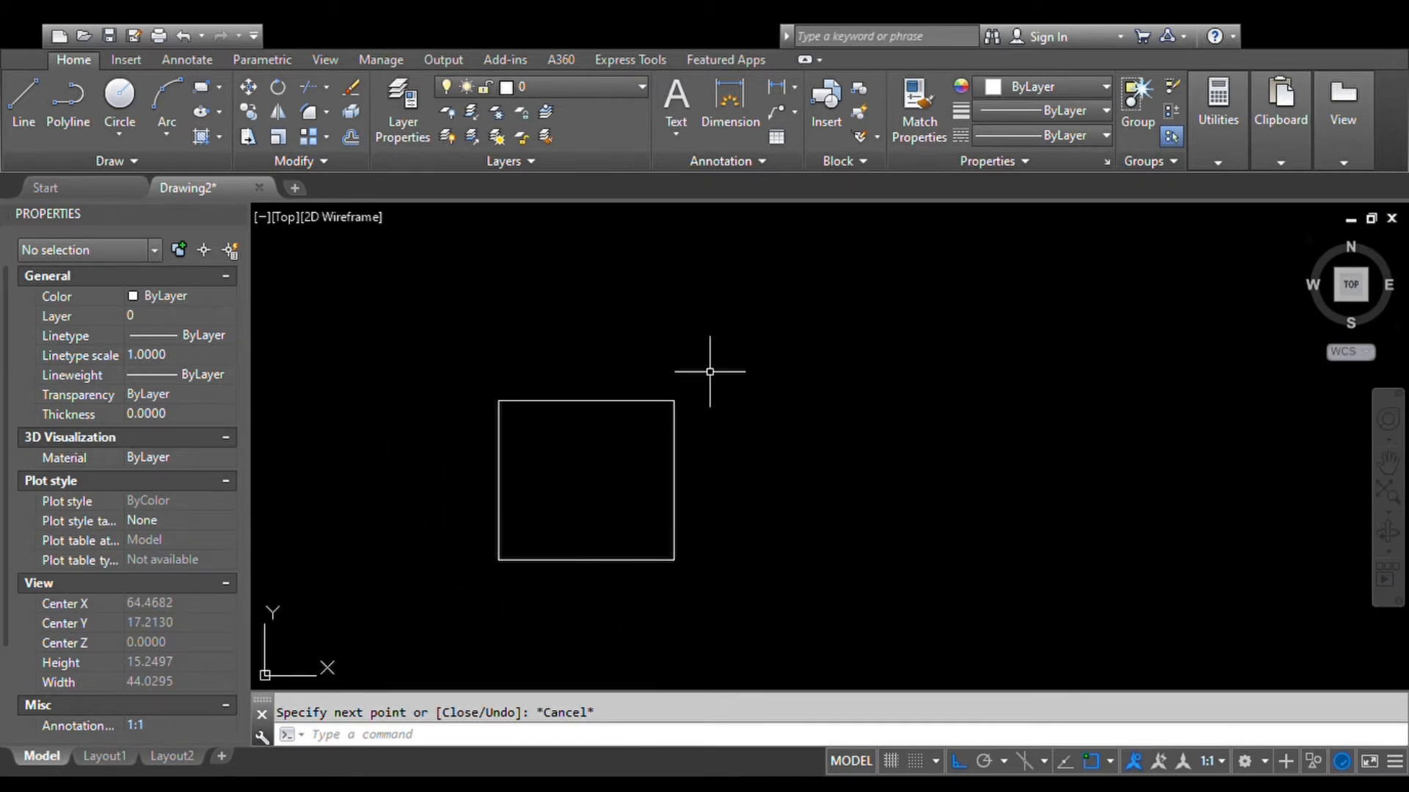
pyautogui.scroll(2, 656, 481)
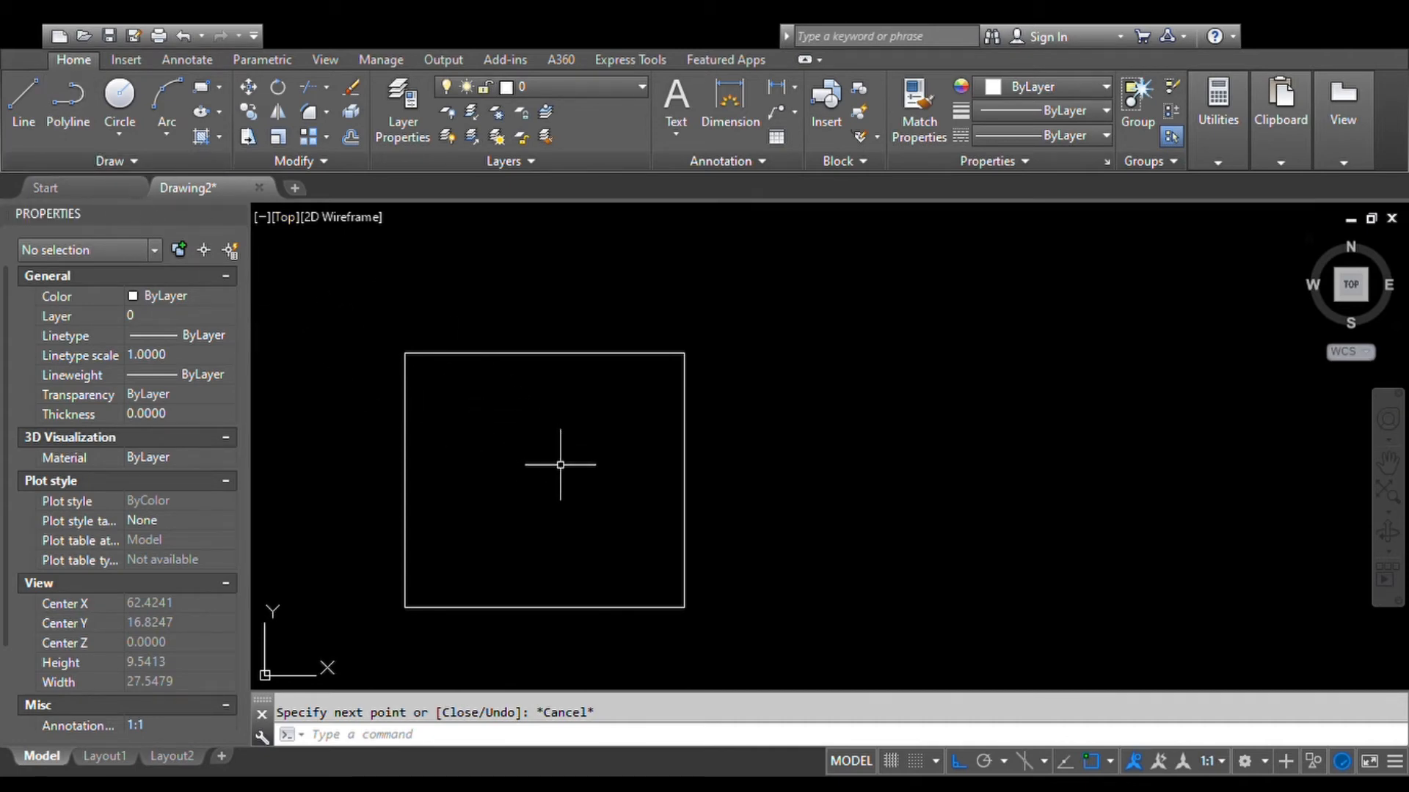
pyautogui.write('pl')
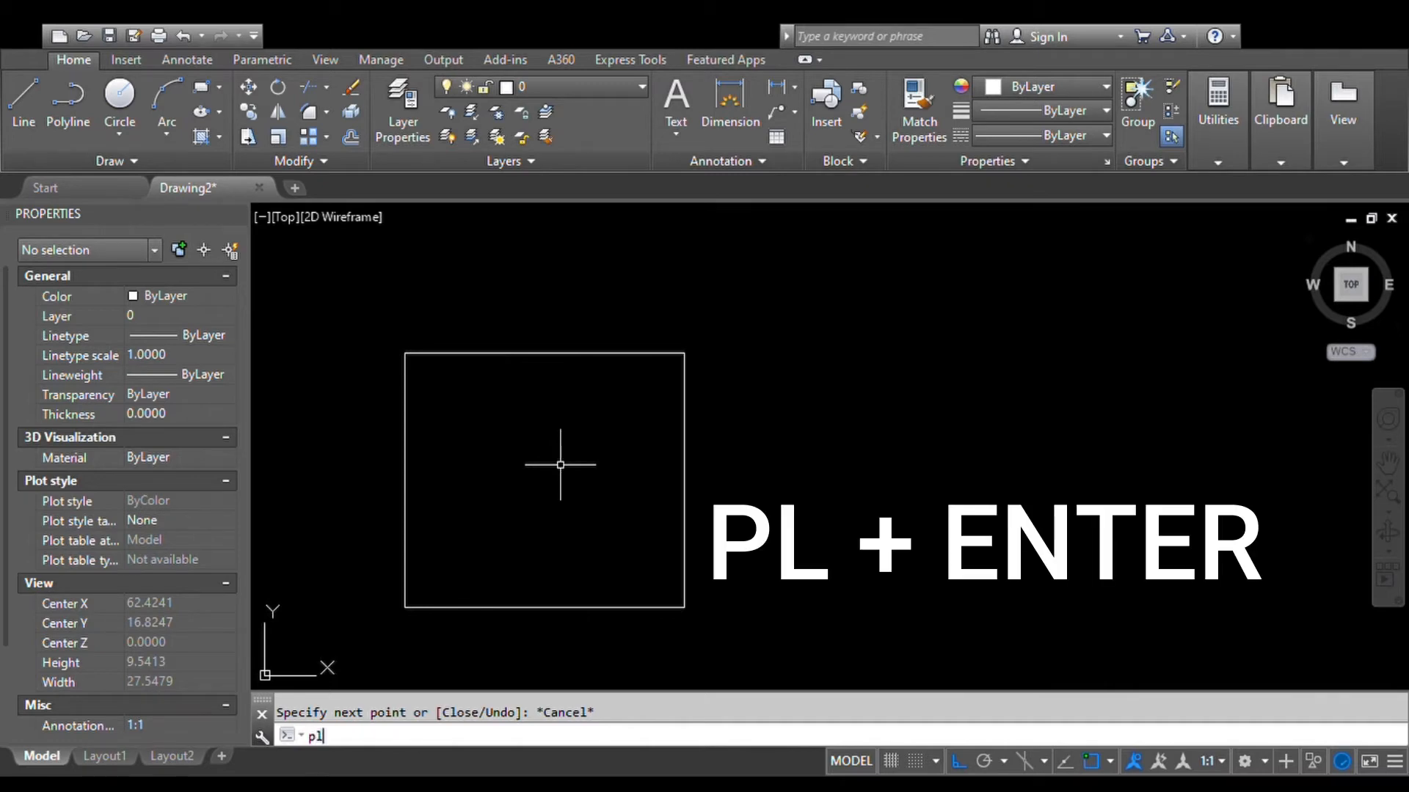
pyautogui.press('Return')
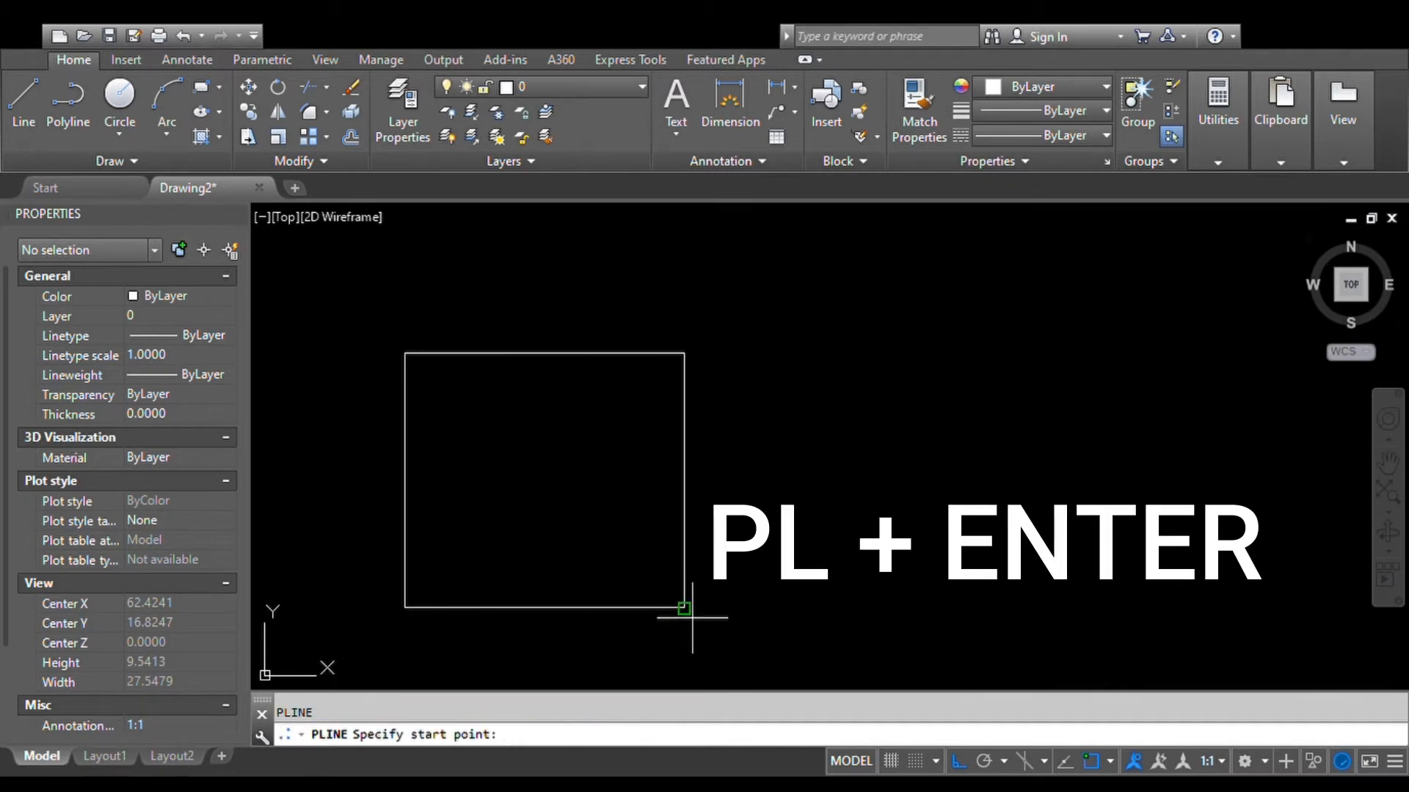
pyautogui.click(757, 608)
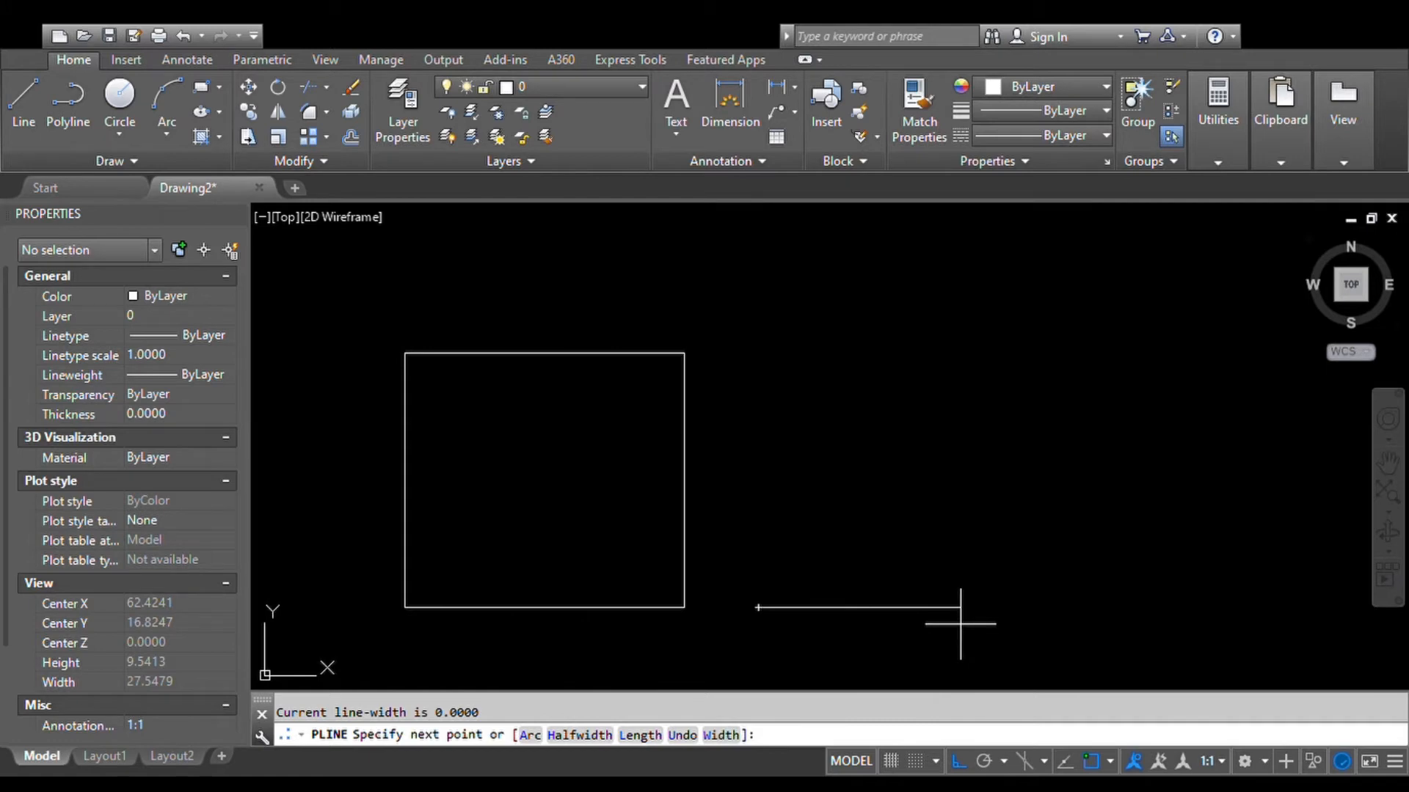
pyautogui.write('5.5')
pyautogui.press('Return')
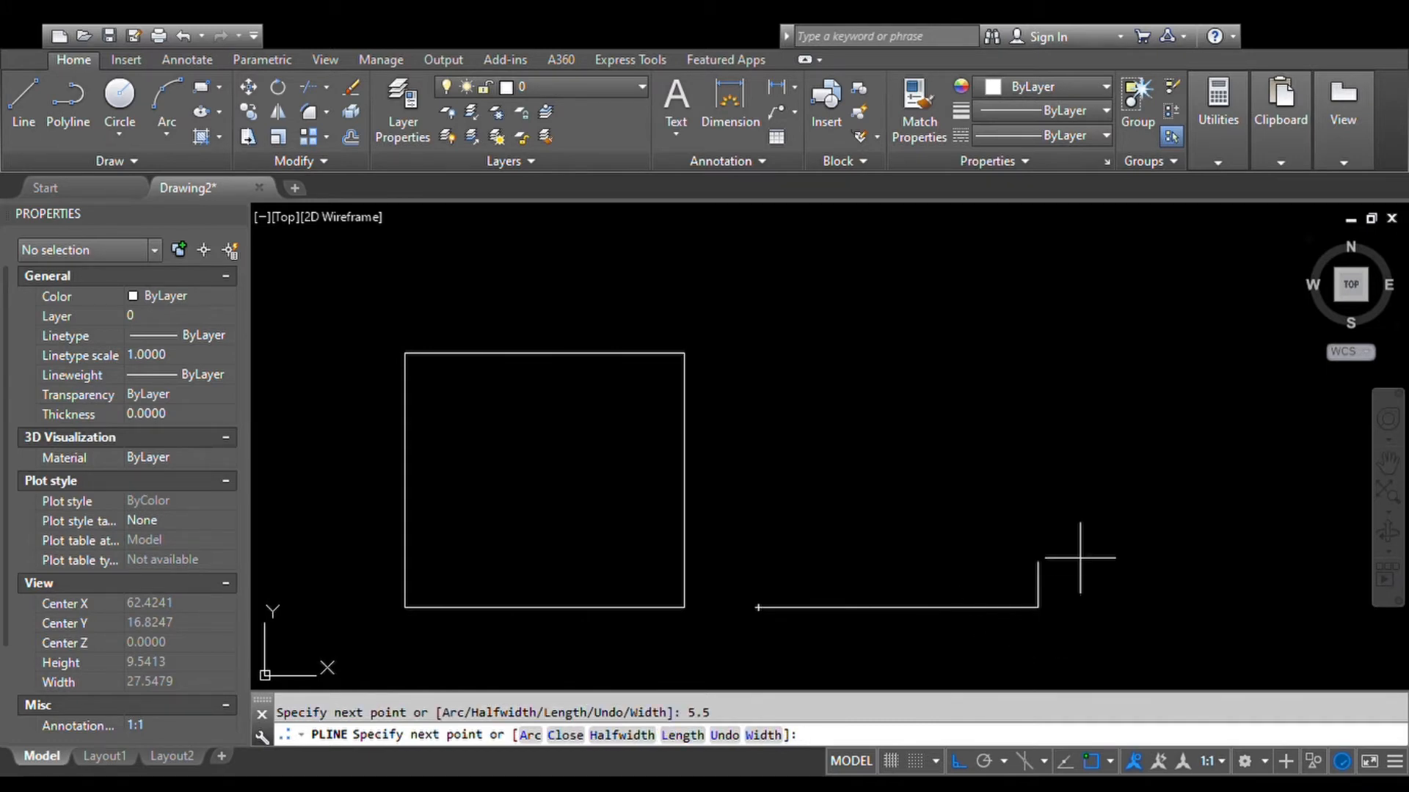
pyautogui.write('5')
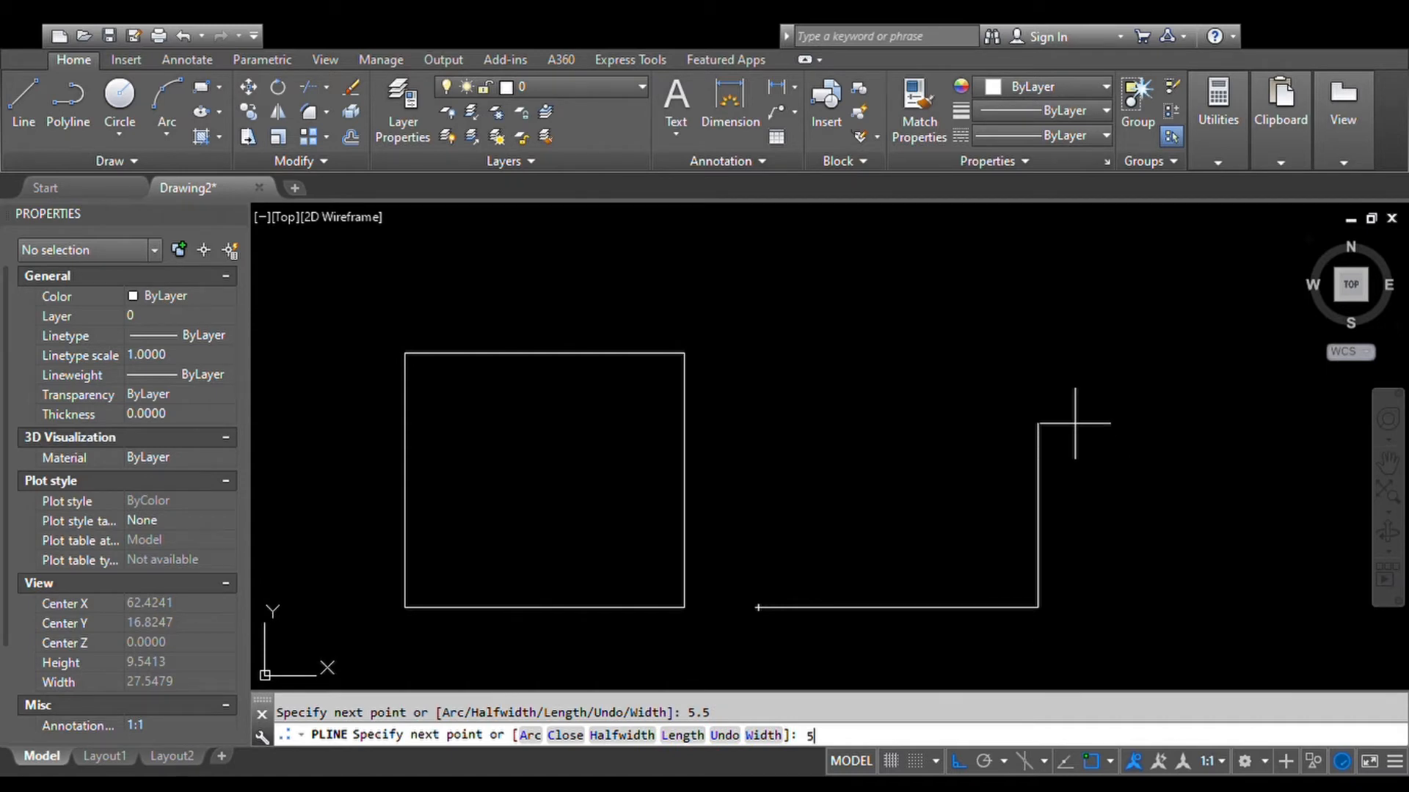
pyautogui.press('Return')
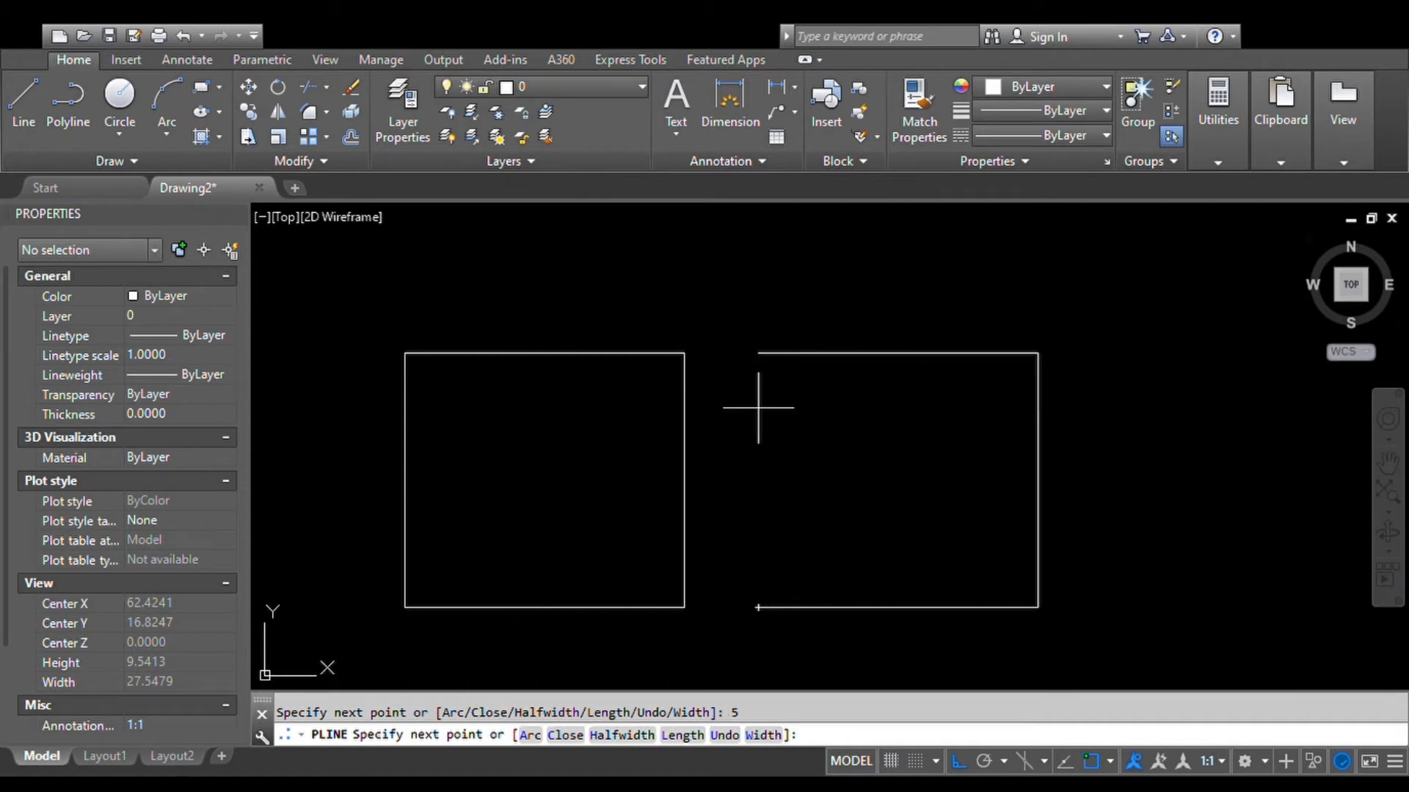
pyautogui.write('5.5')
pyautogui.press('Return')
pyautogui.write('5')
pyautogui.press('Return')
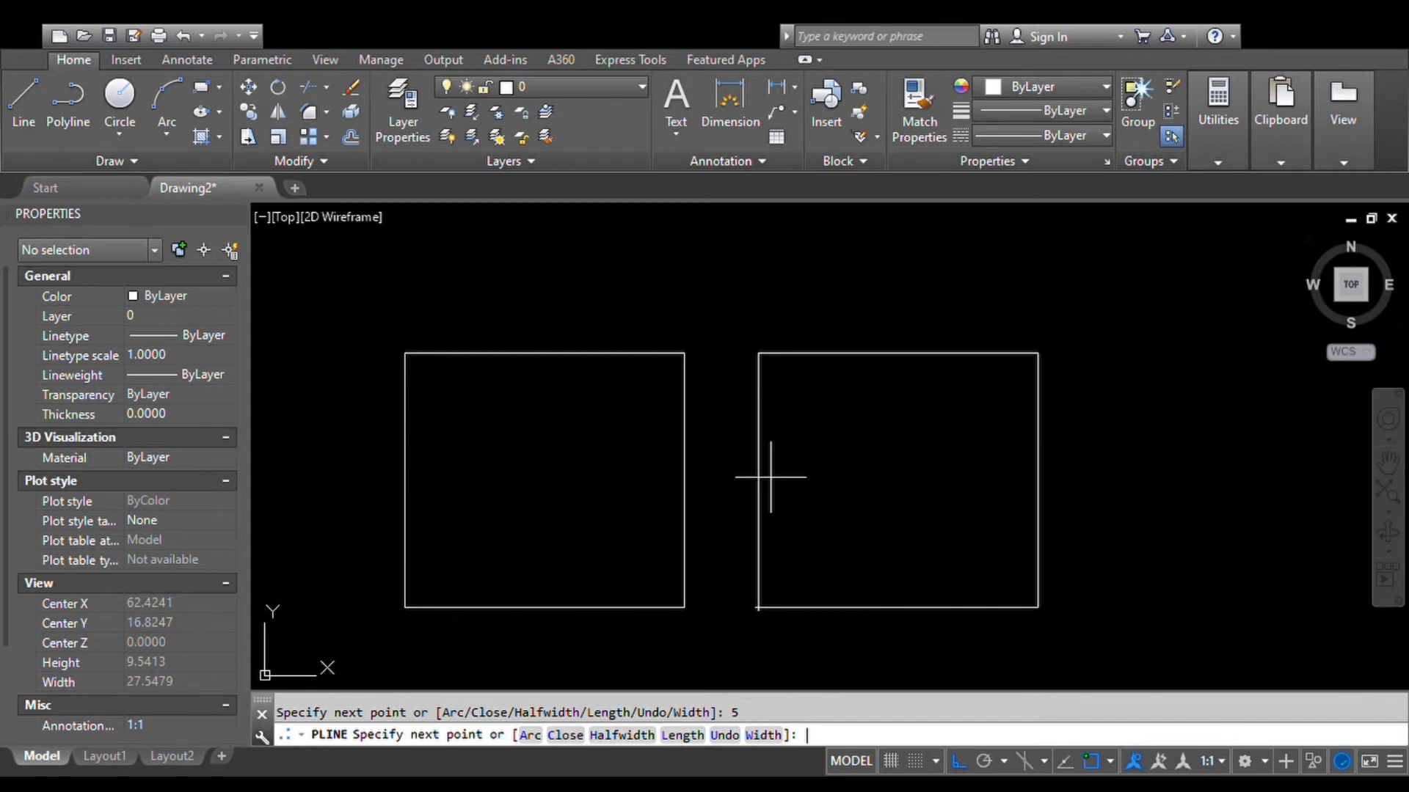
pyautogui.press('Escape')
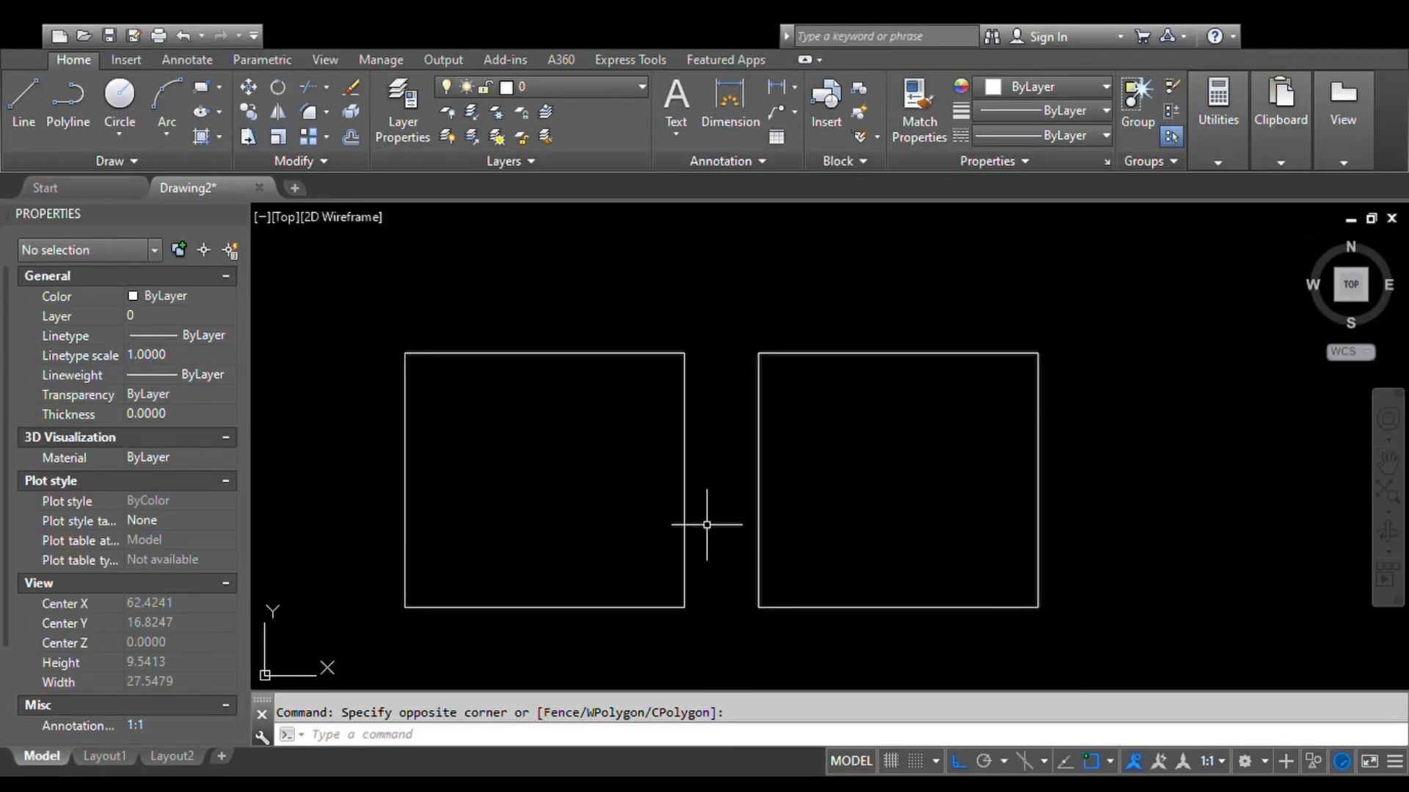
# Step: Zoom out from the rectangles and fit both of them back into view with Zoom Extents
pyautogui.scroll(-6, 706, 525)
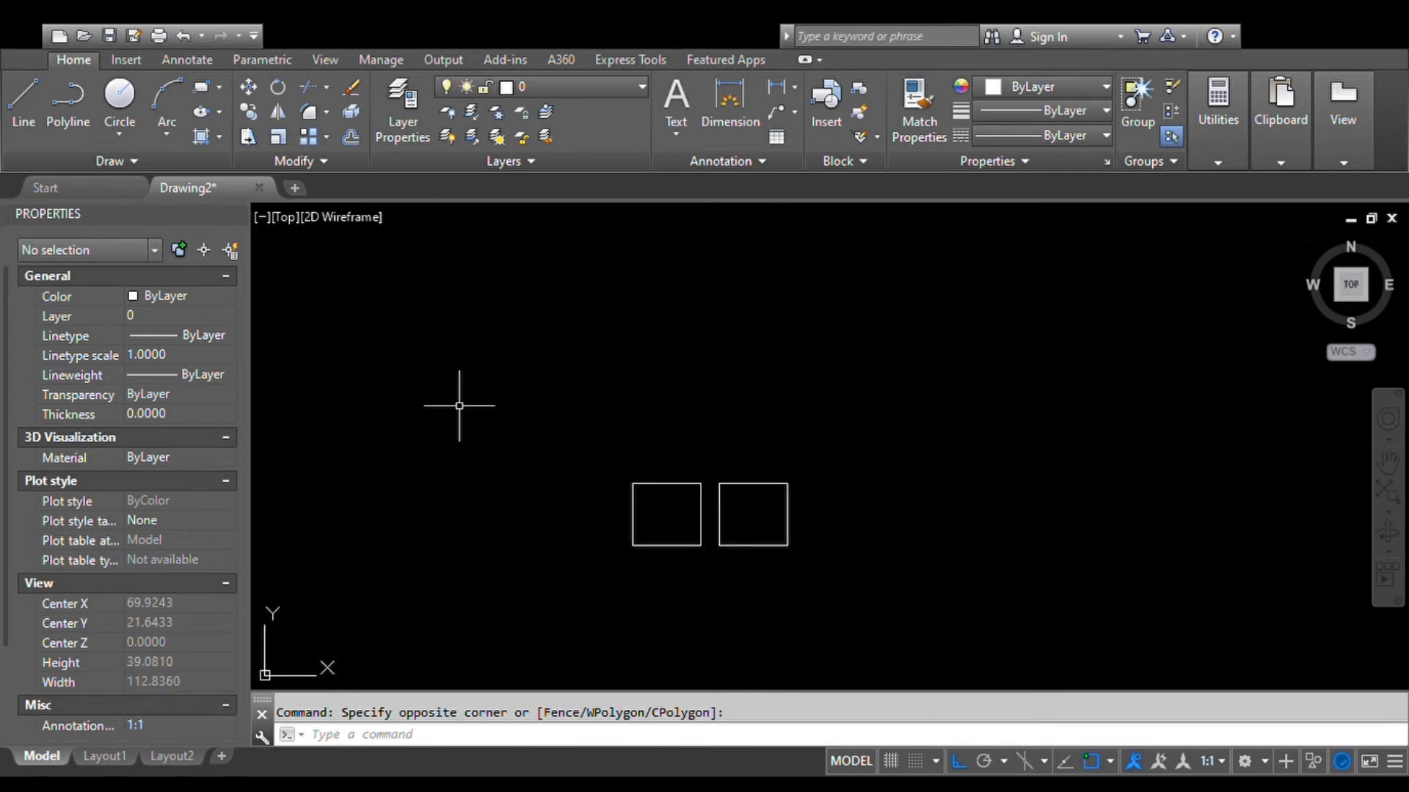
pyautogui.middleClick(481, 450)
pyautogui.middleClick(482, 450)
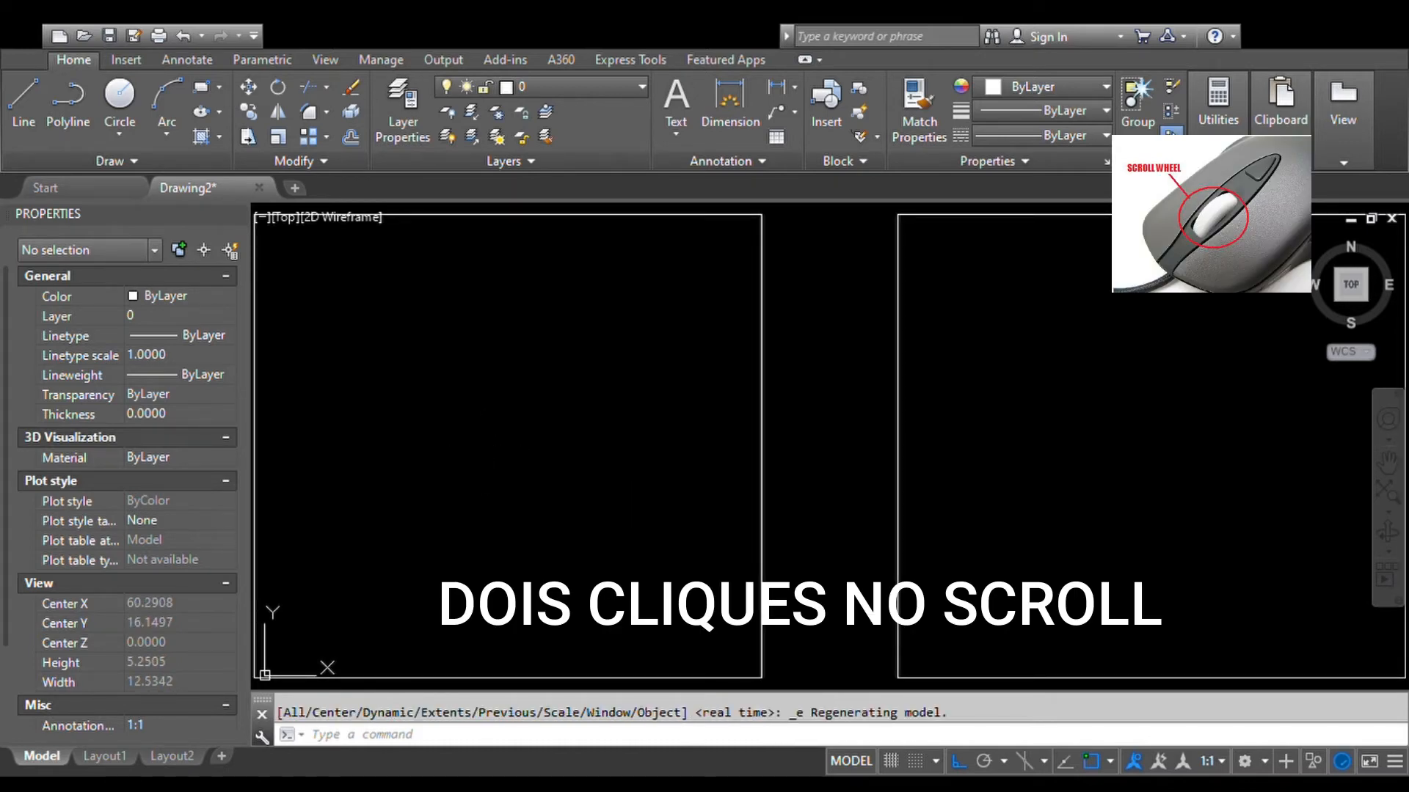
pyautogui.scroll(-2, 640, 433)
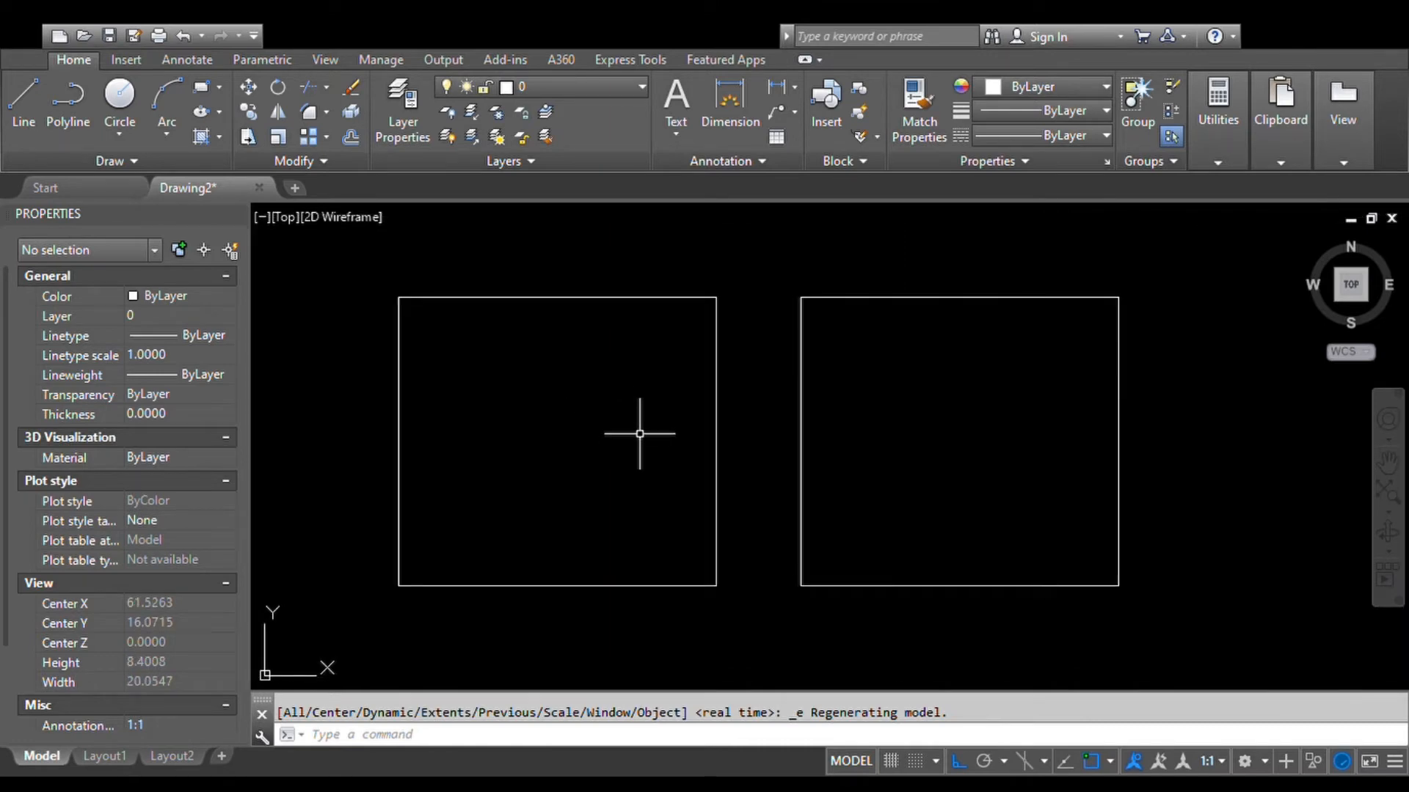
# Step: Zoom and pan far away from the two rectangles, and bring them back into view with Zoom Extents
pyautogui.scroll(-10, 640, 434)
pyautogui.moveTo(547, 441); pyautogui.dragTo(624, 482, button='middle')
pyautogui.scroll(-14, 834, 482)
pyautogui.moveTo(820, 462); pyautogui.dragTo(580, 729, button='middle')
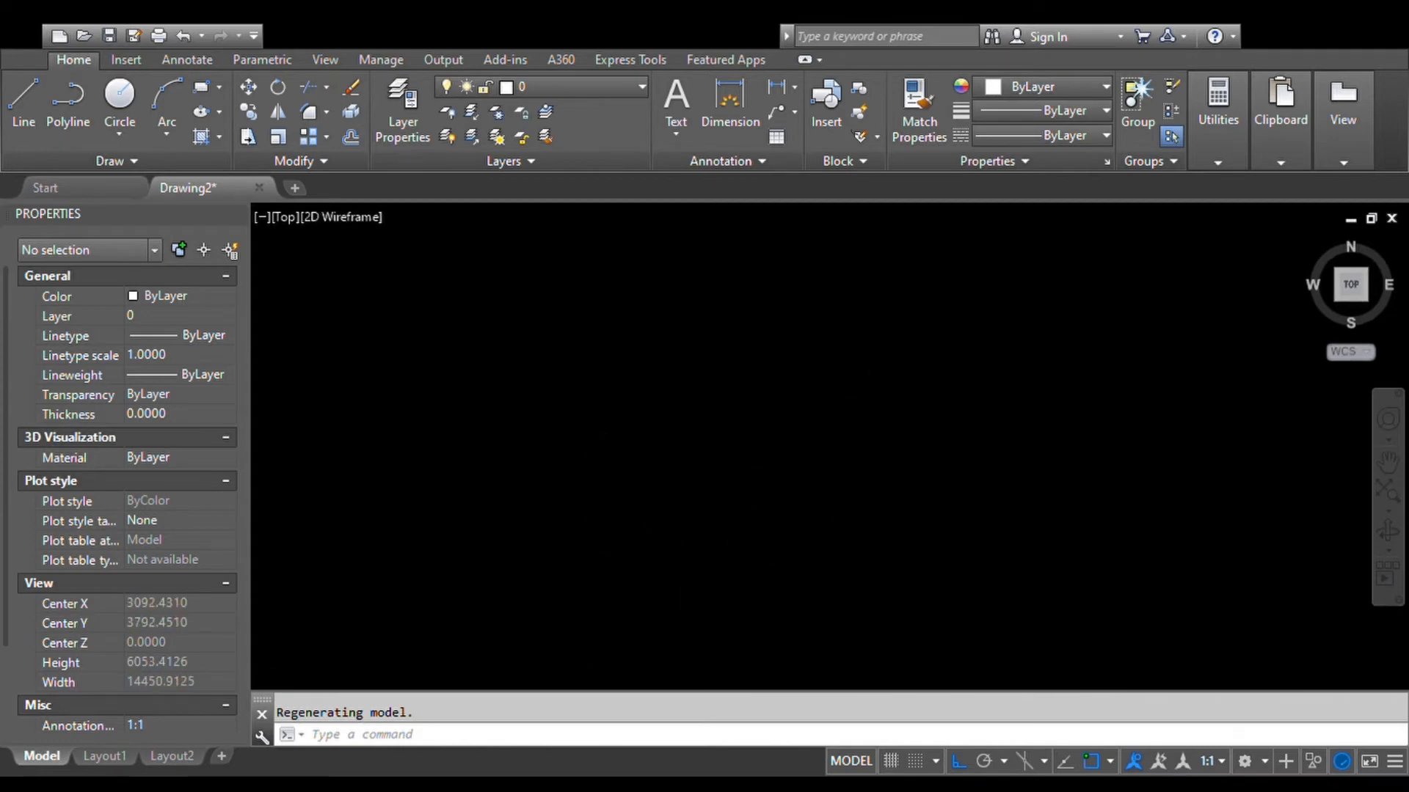
pyautogui.scroll(-1, 763, 419)
pyautogui.moveTo(765, 415); pyautogui.dragTo(597, 774, button='middle')
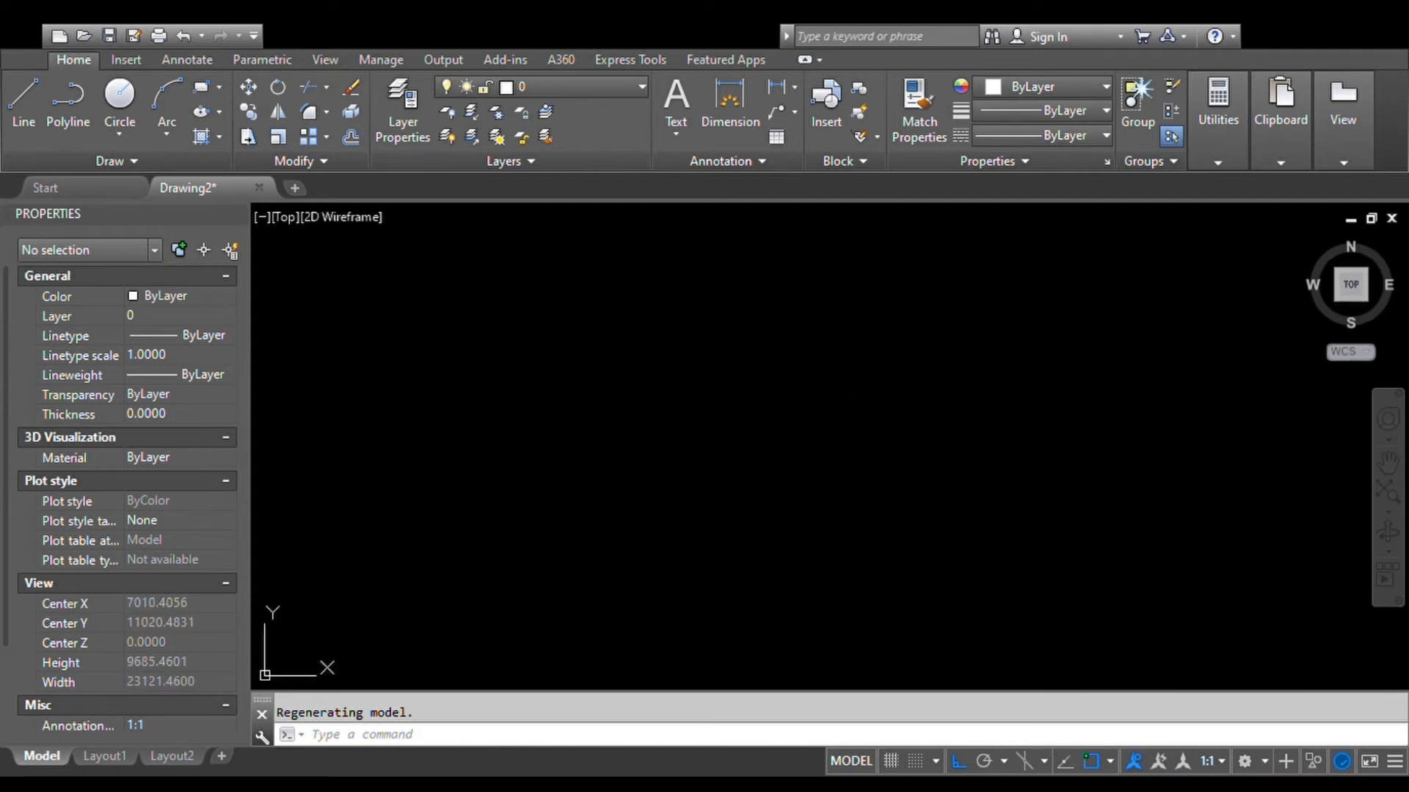
pyautogui.middleClick(730, 472)
pyautogui.middleClick(730, 471)
pyautogui.scroll(-2, 729, 472)
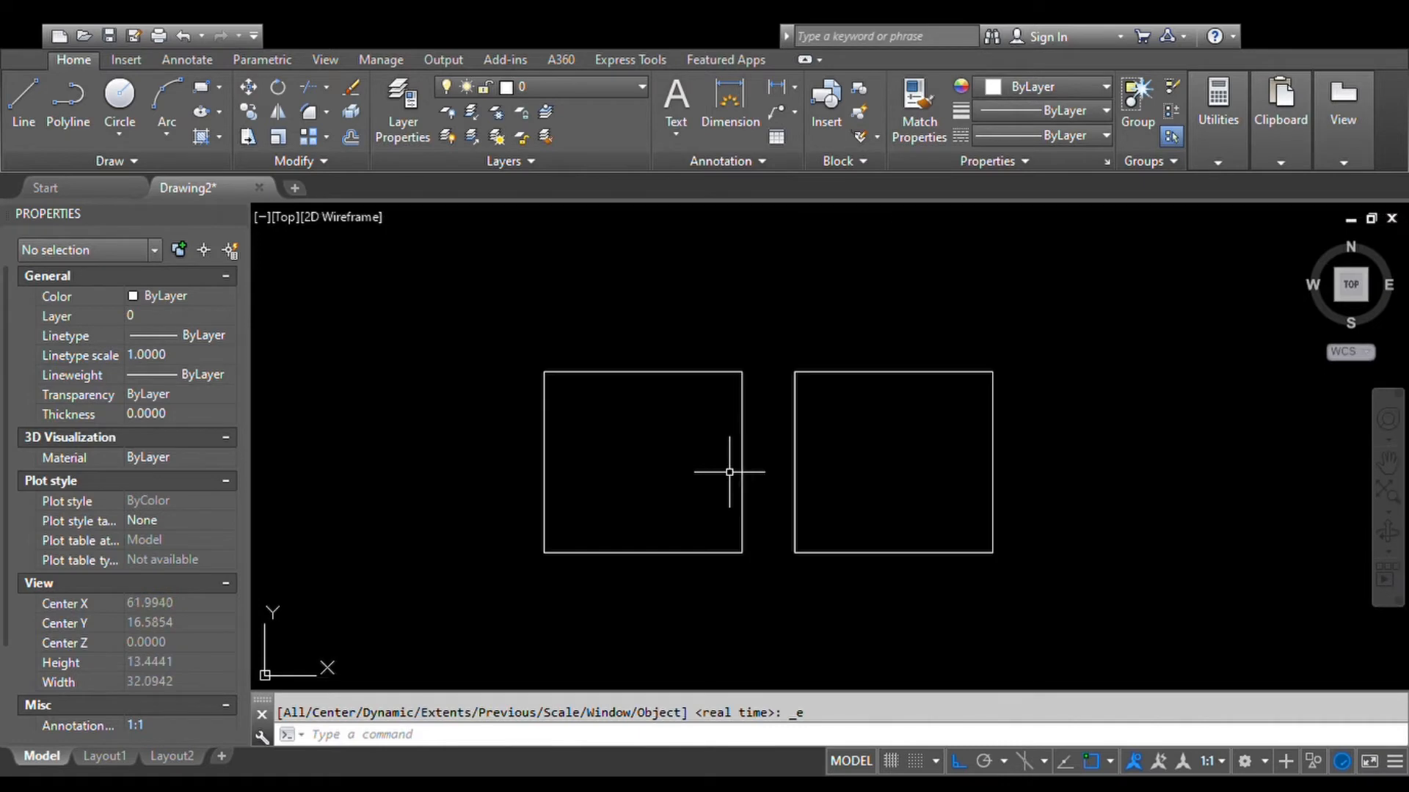
# Step: Select one side of the line-drawn rectangle and the whole polyline rectangle to compare their object properties
pyautogui.scroll(1, 729, 472)
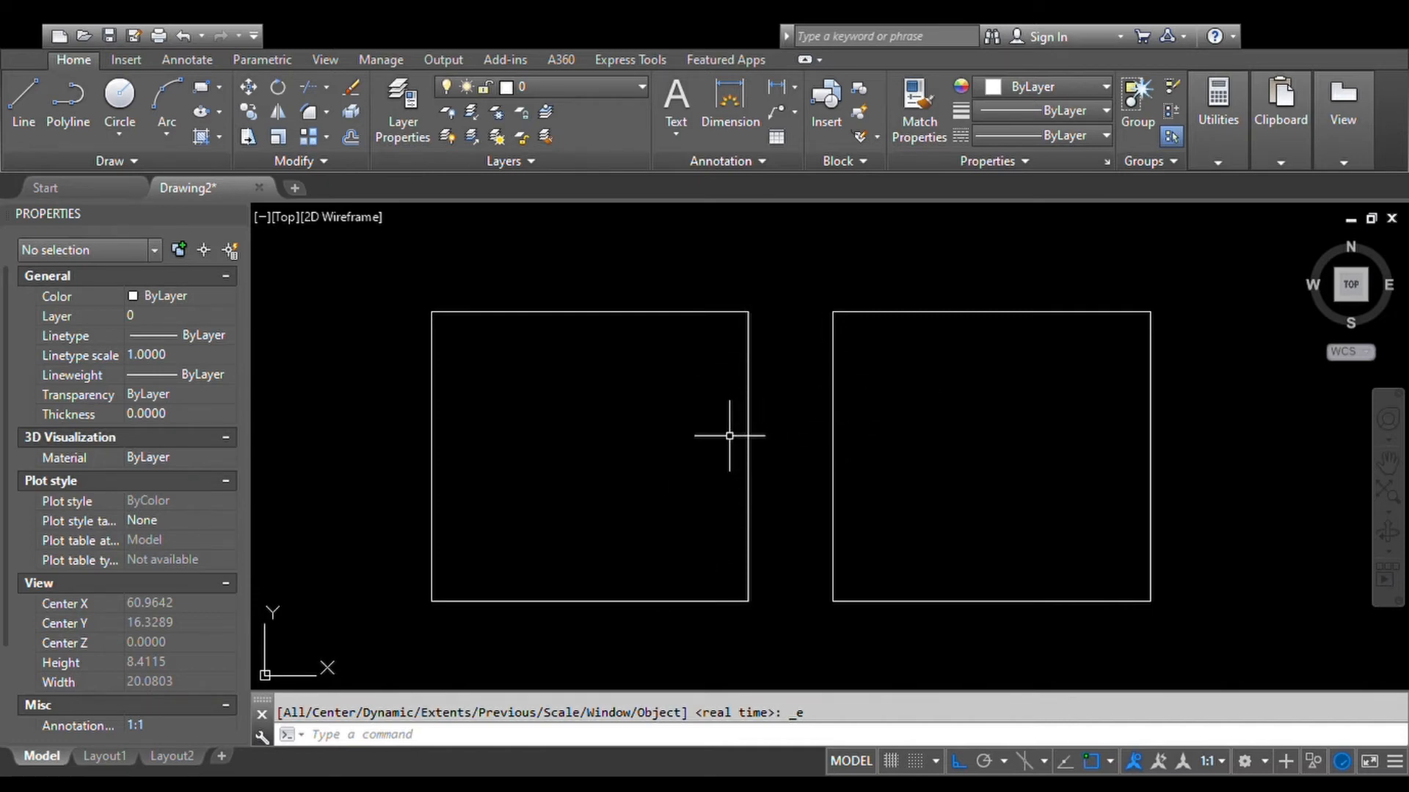
pyautogui.click(747, 398)
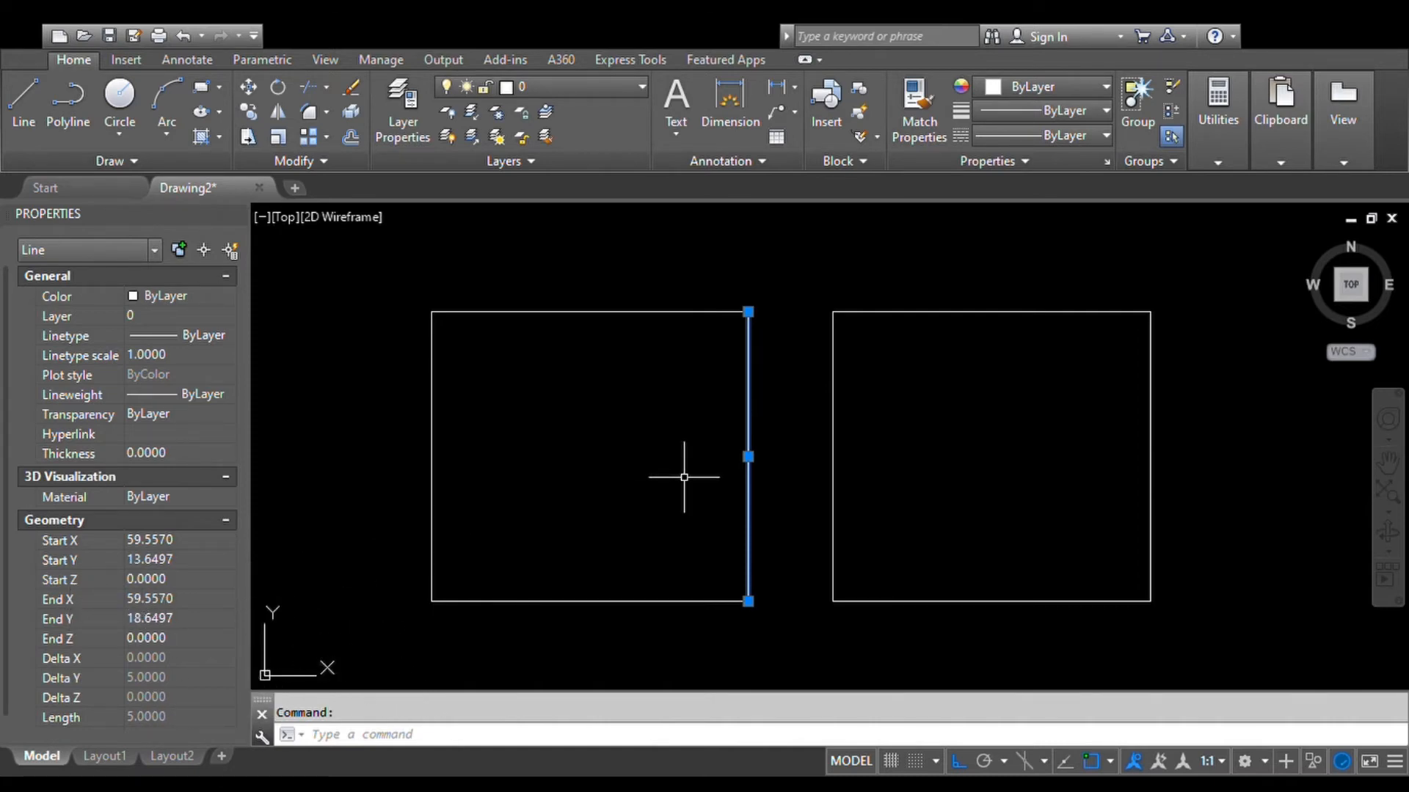
pyautogui.press('Escape')
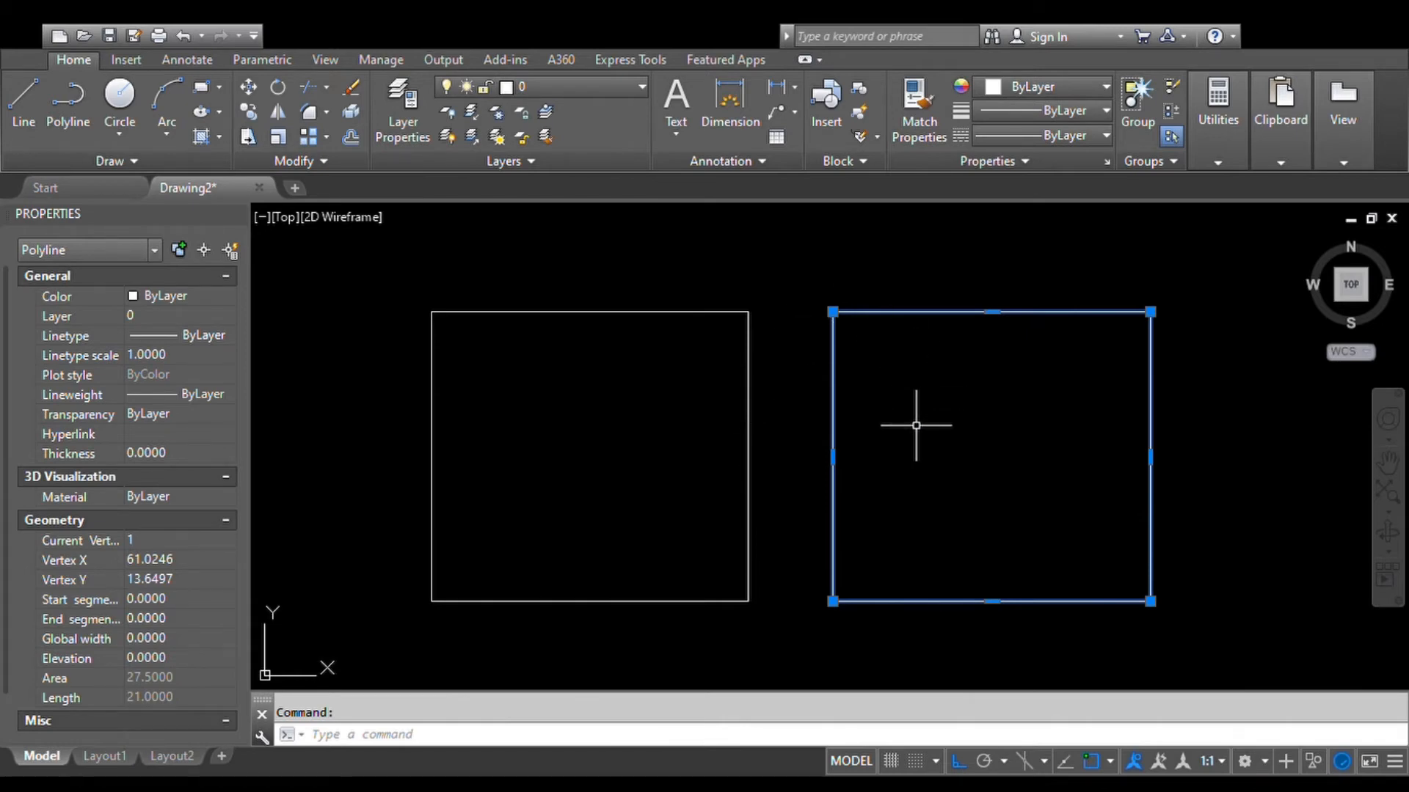
pyautogui.press('Escape')
# Step: Draw a third rectangle to the right of the polyline one with the Rectangle command, using dimensions of 5.5 length and 5 width
pyautogui.scroll(-4, 914, 434)
pyautogui.moveTo(912, 440); pyautogui.dragTo(645, 440, button='middle')
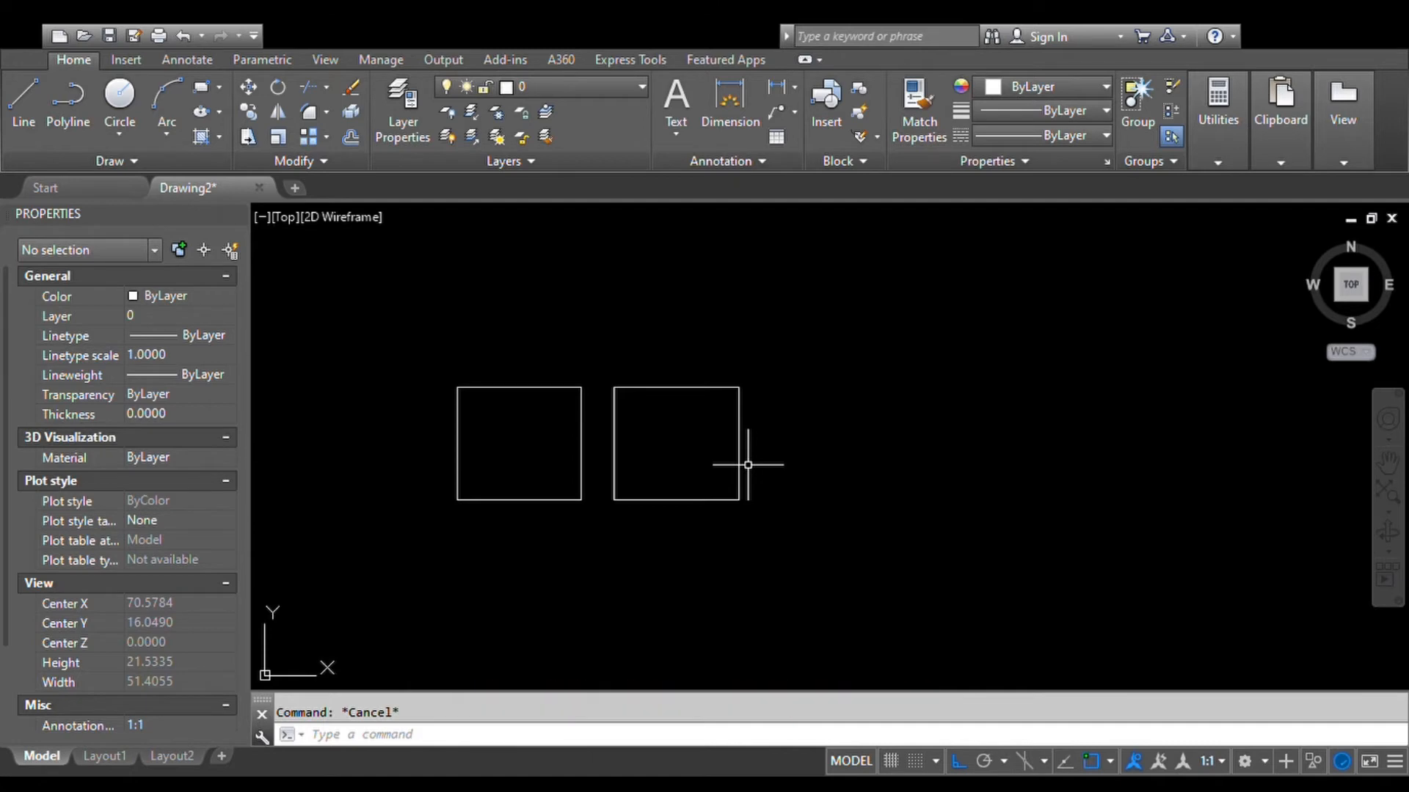
pyautogui.write('rec')
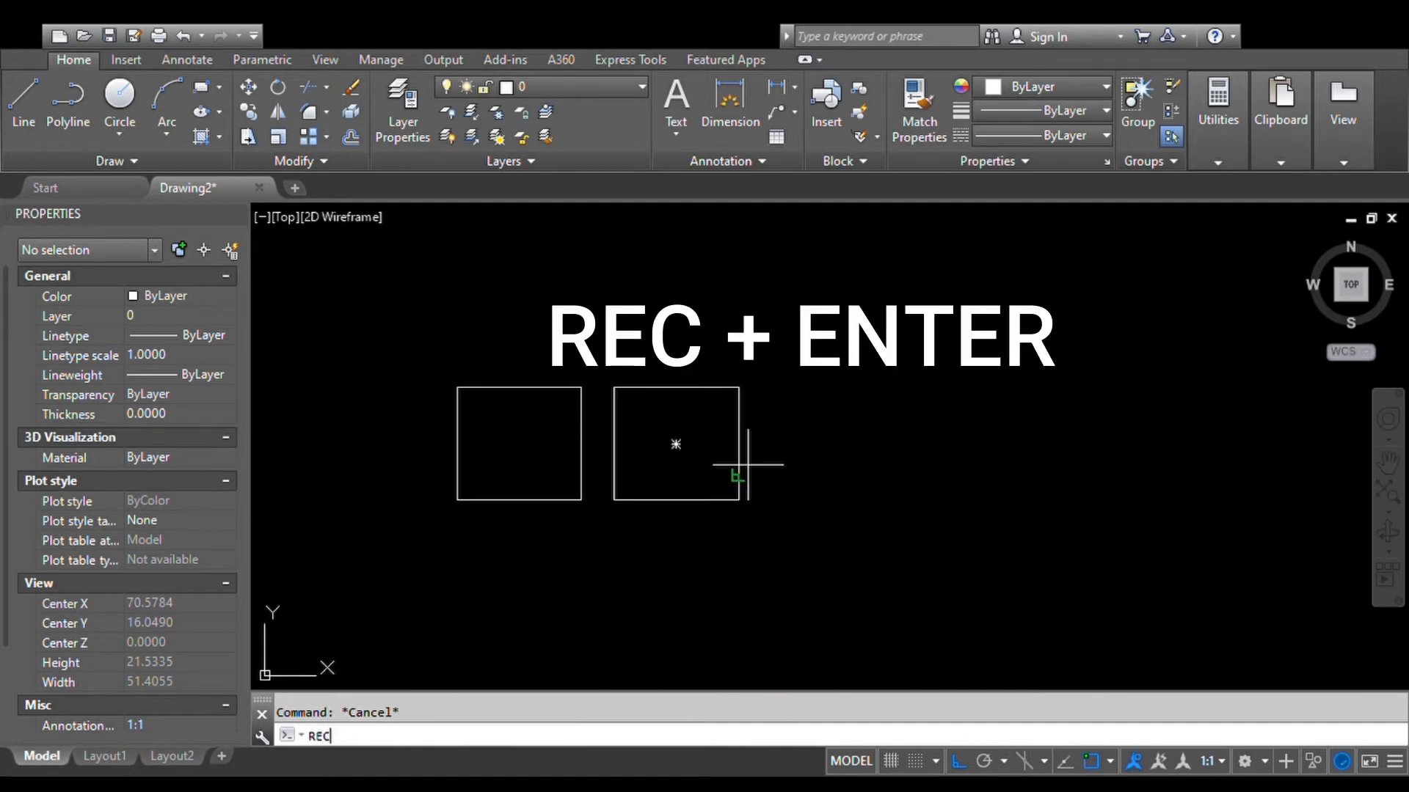
pyautogui.press('Return')
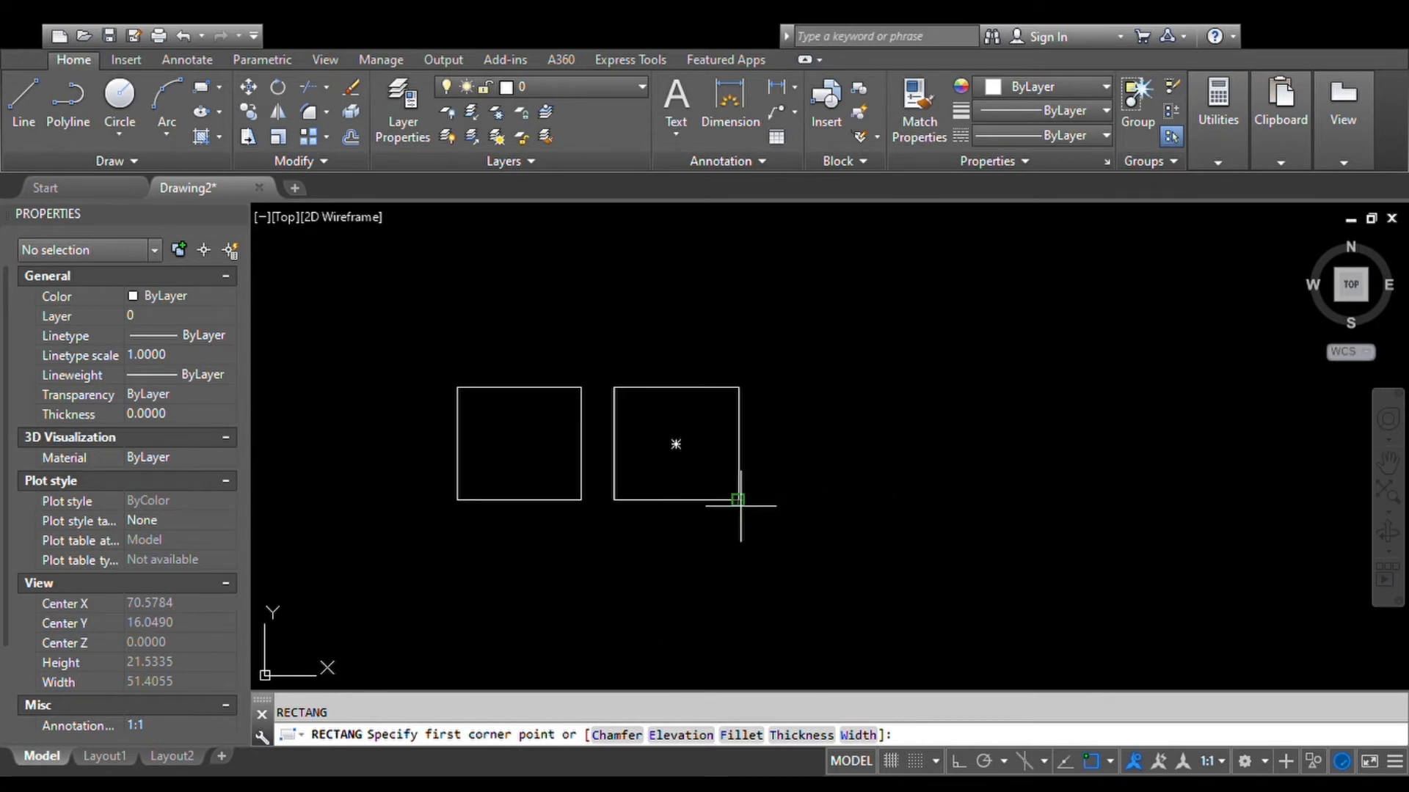
pyautogui.click(780, 500)
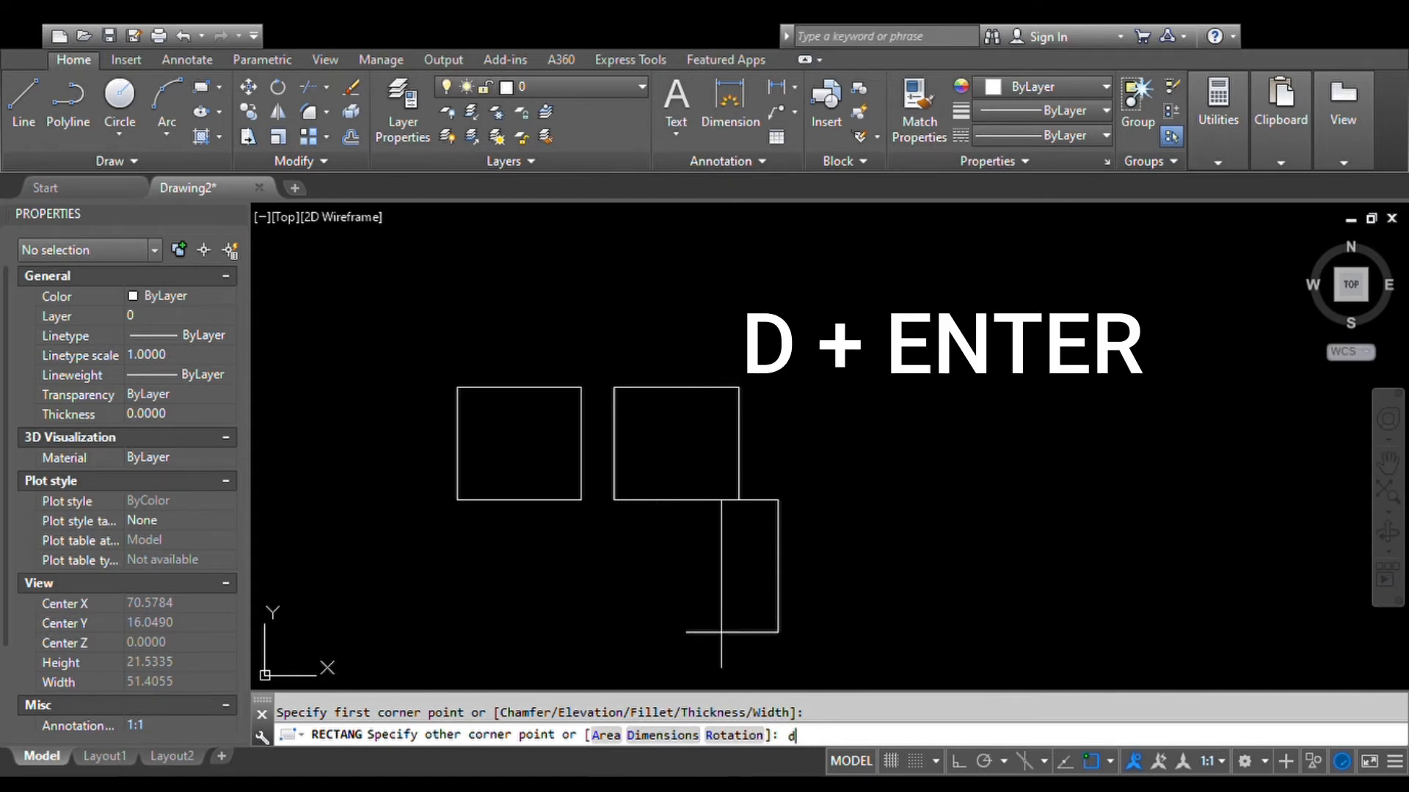
pyautogui.write('d')
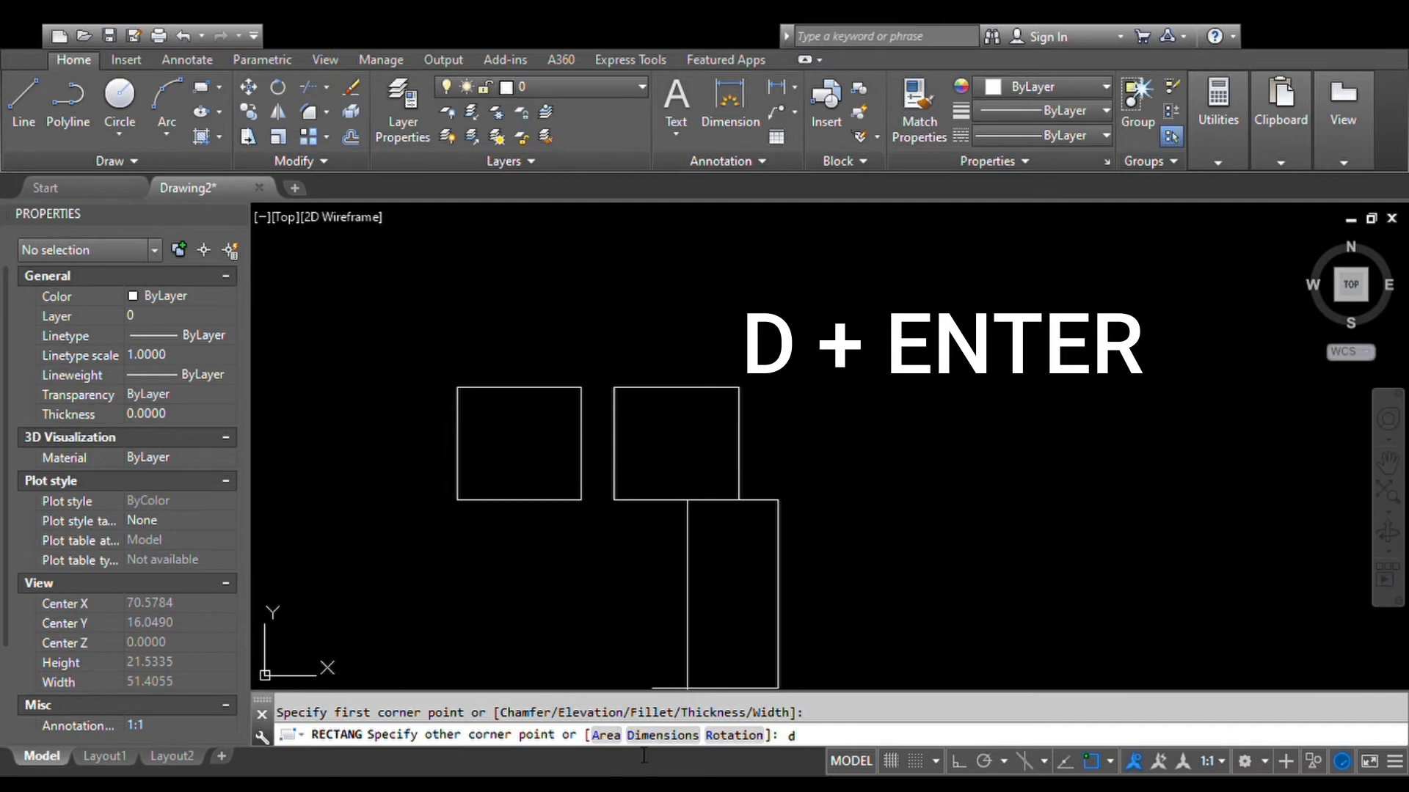
pyautogui.press('Return')
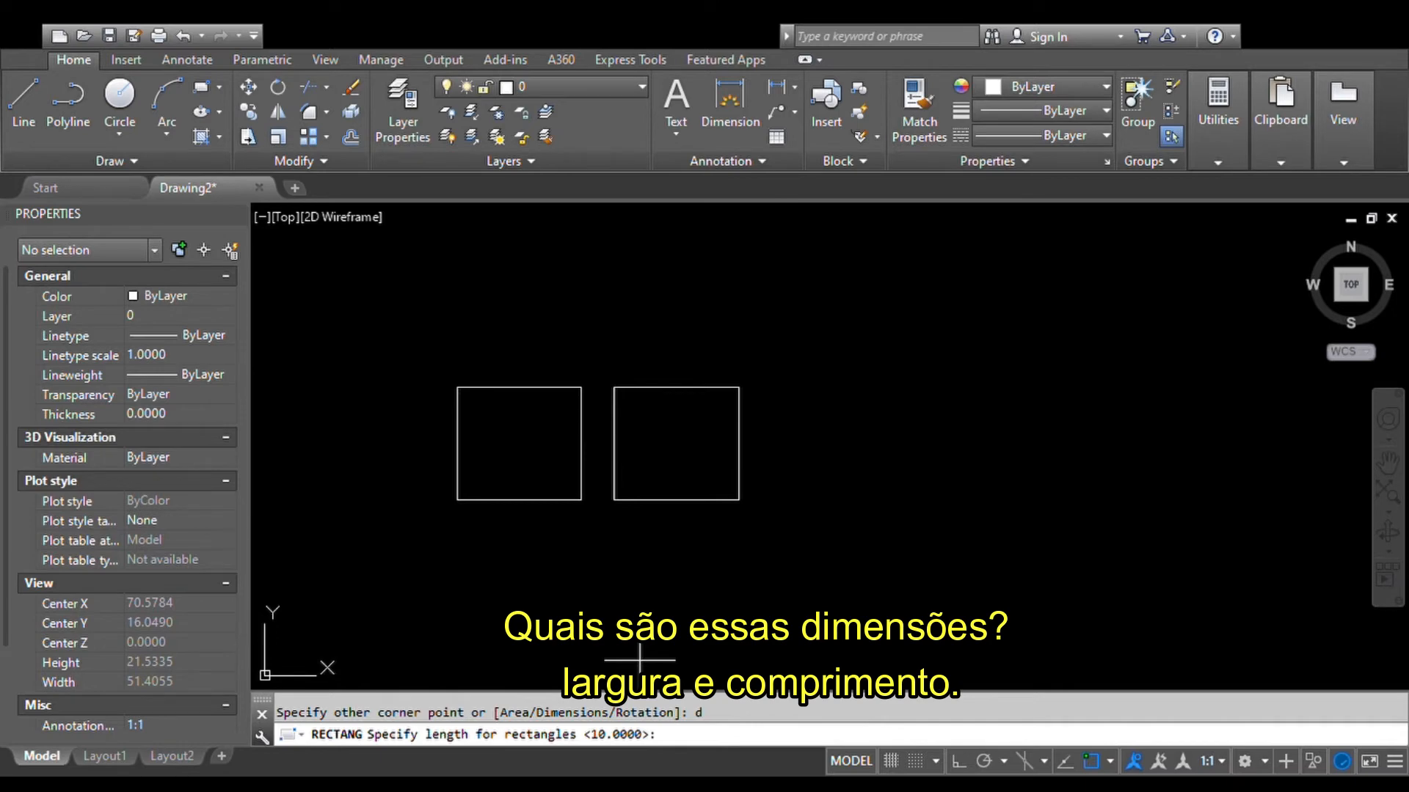
pyautogui.write('5.5')
pyautogui.press('Return')
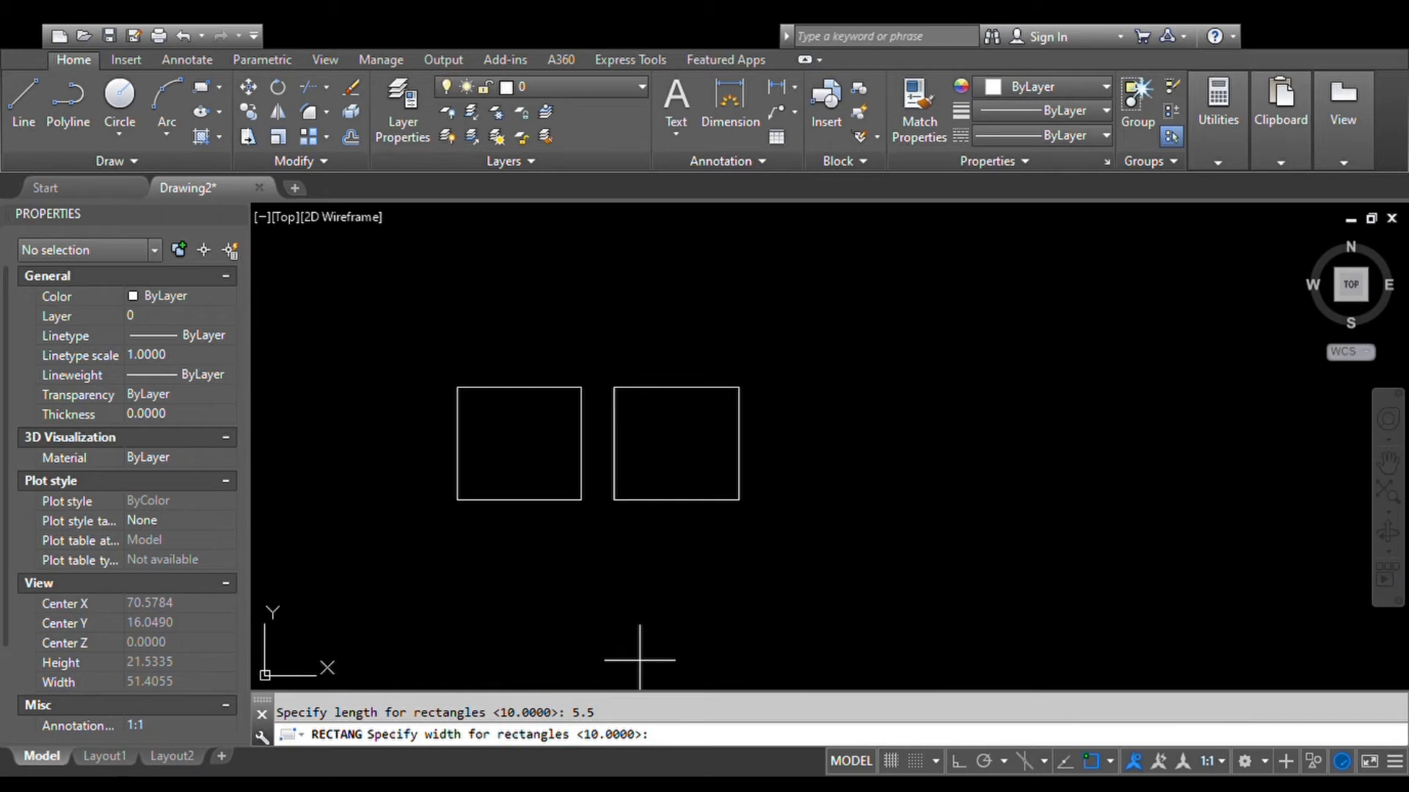
pyautogui.write('5')
pyautogui.press('Return')
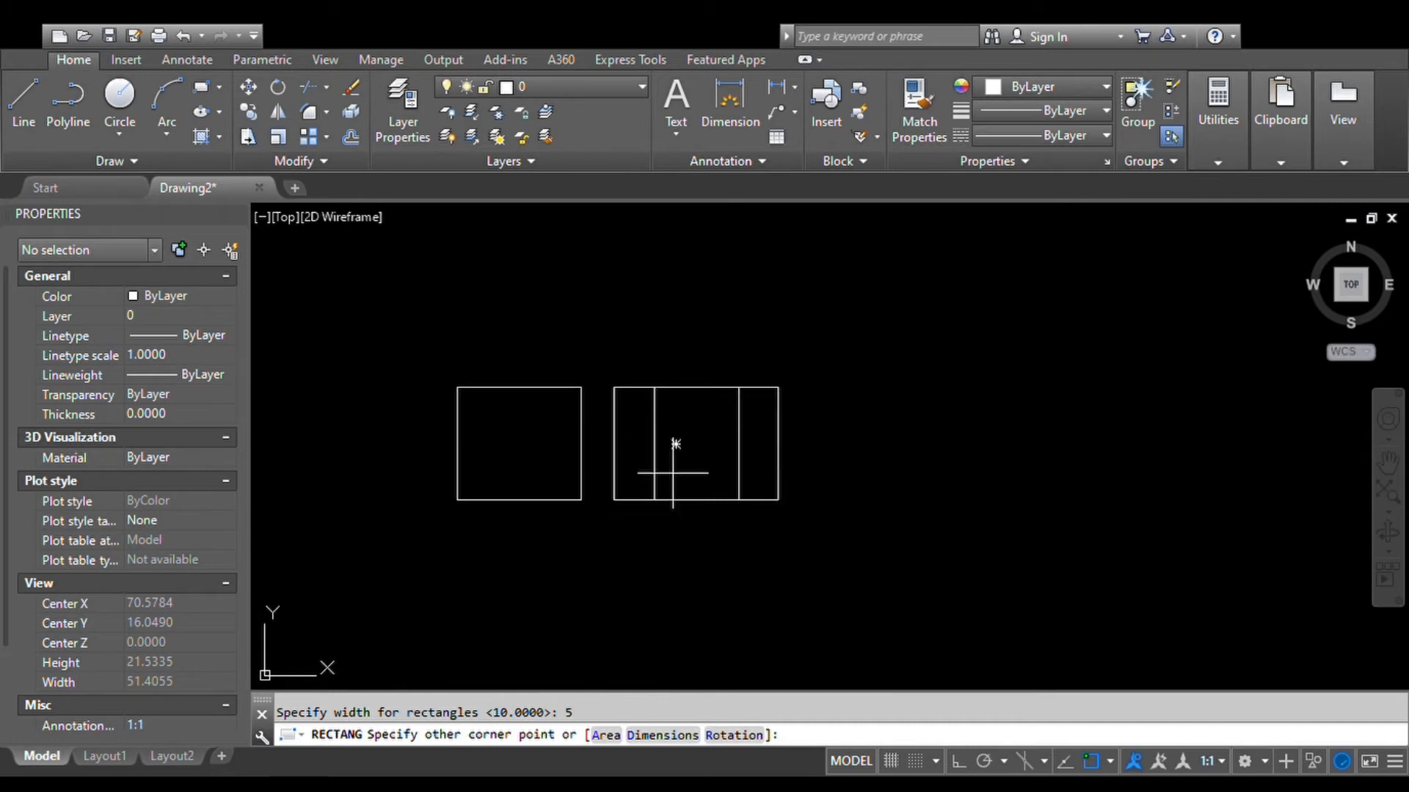
pyautogui.click(1038, 323)
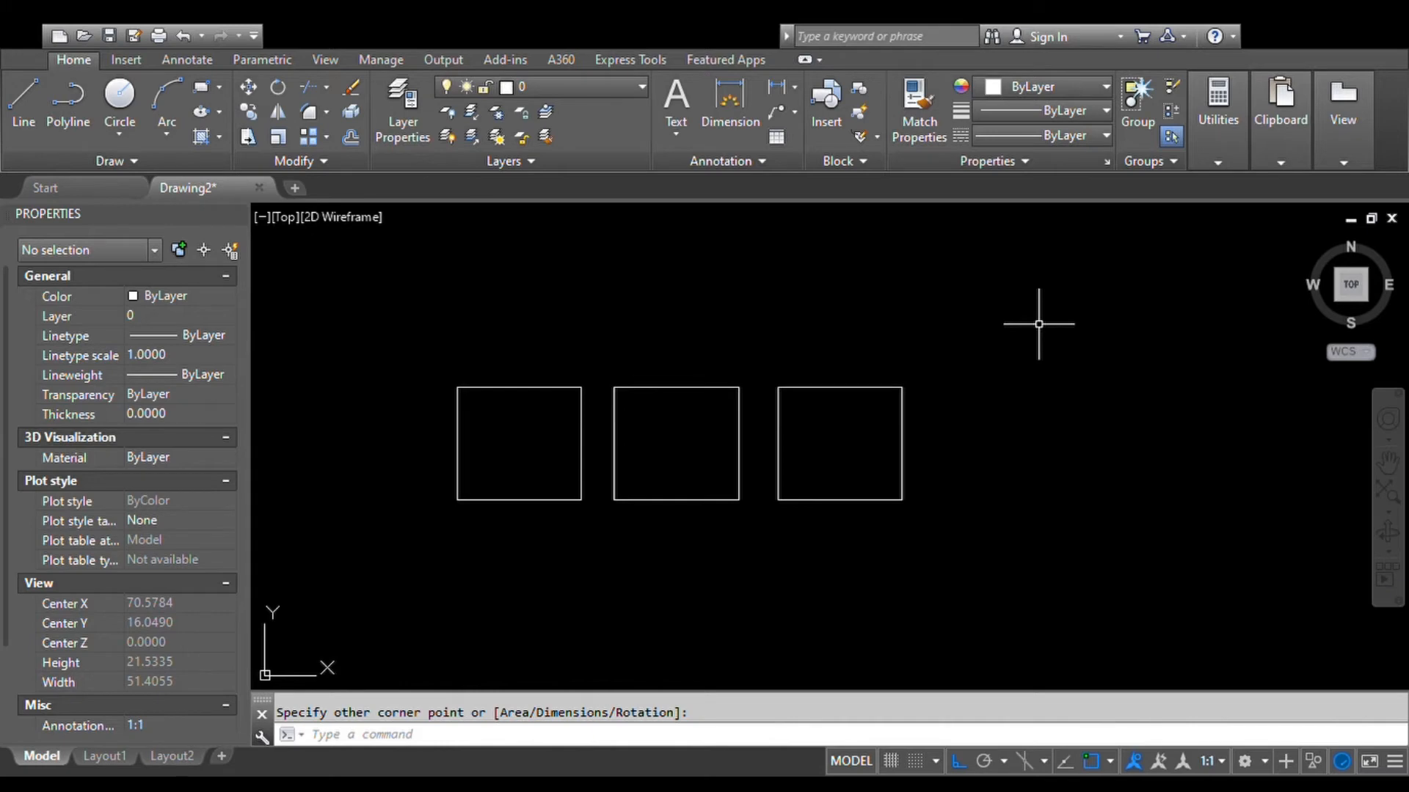
# Step: Offset the bottom line of the first rectangle inward by 0.15
pyautogui.scroll(5, 613, 456)
pyautogui.scroll(-3, 673, 485)
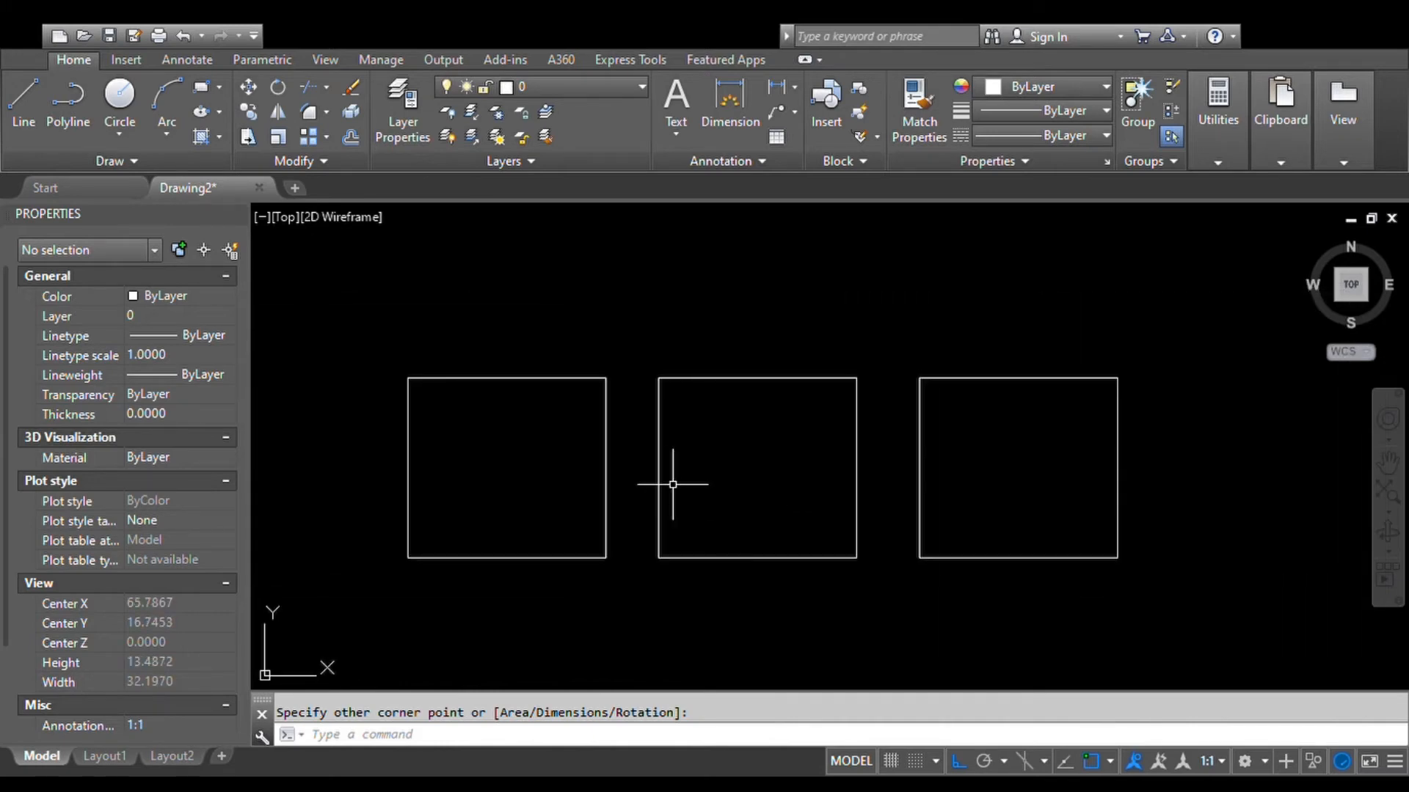
pyautogui.moveTo(673, 484); pyautogui.dragTo(684, 492, button='middle')
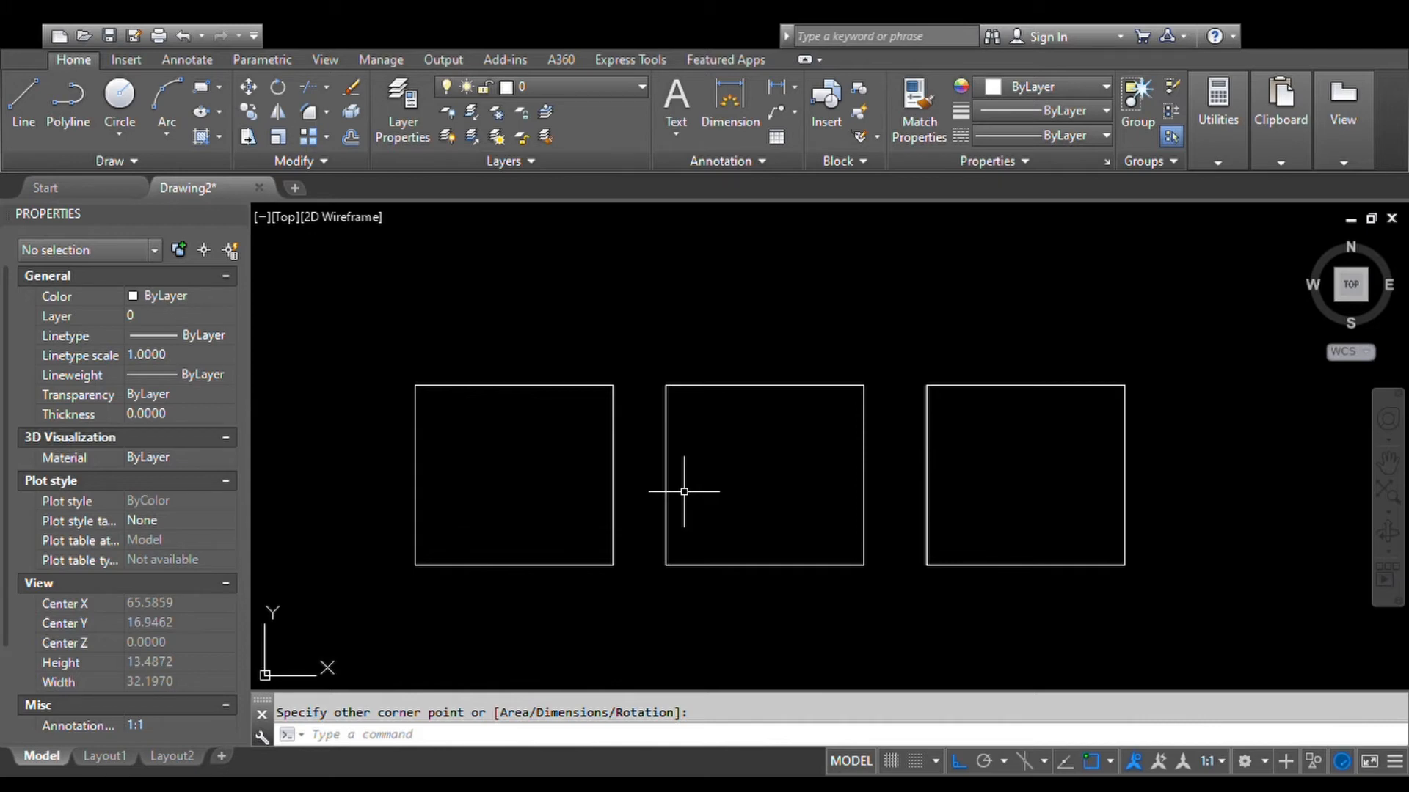
pyautogui.write('o')
pyautogui.press('Return')
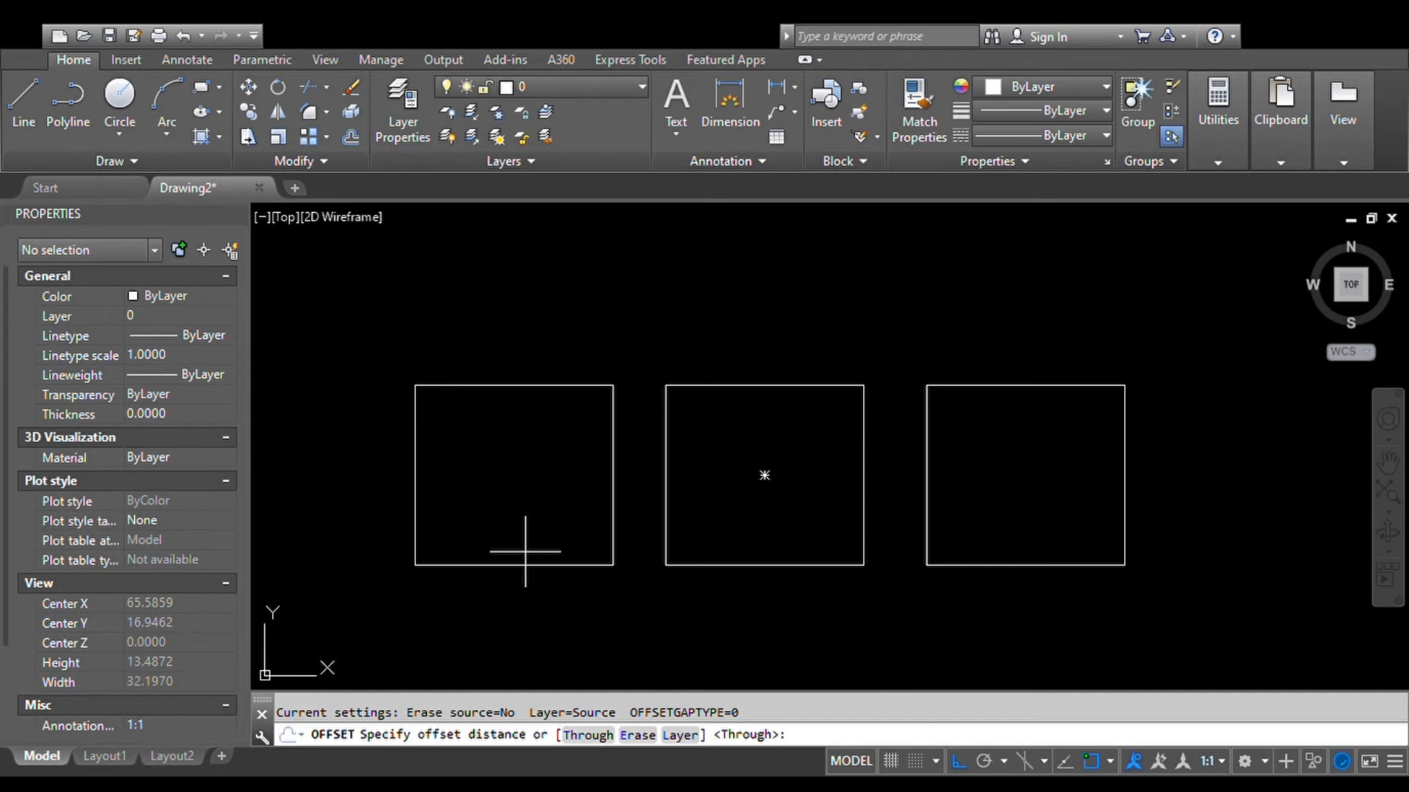
pyautogui.write('0.15')
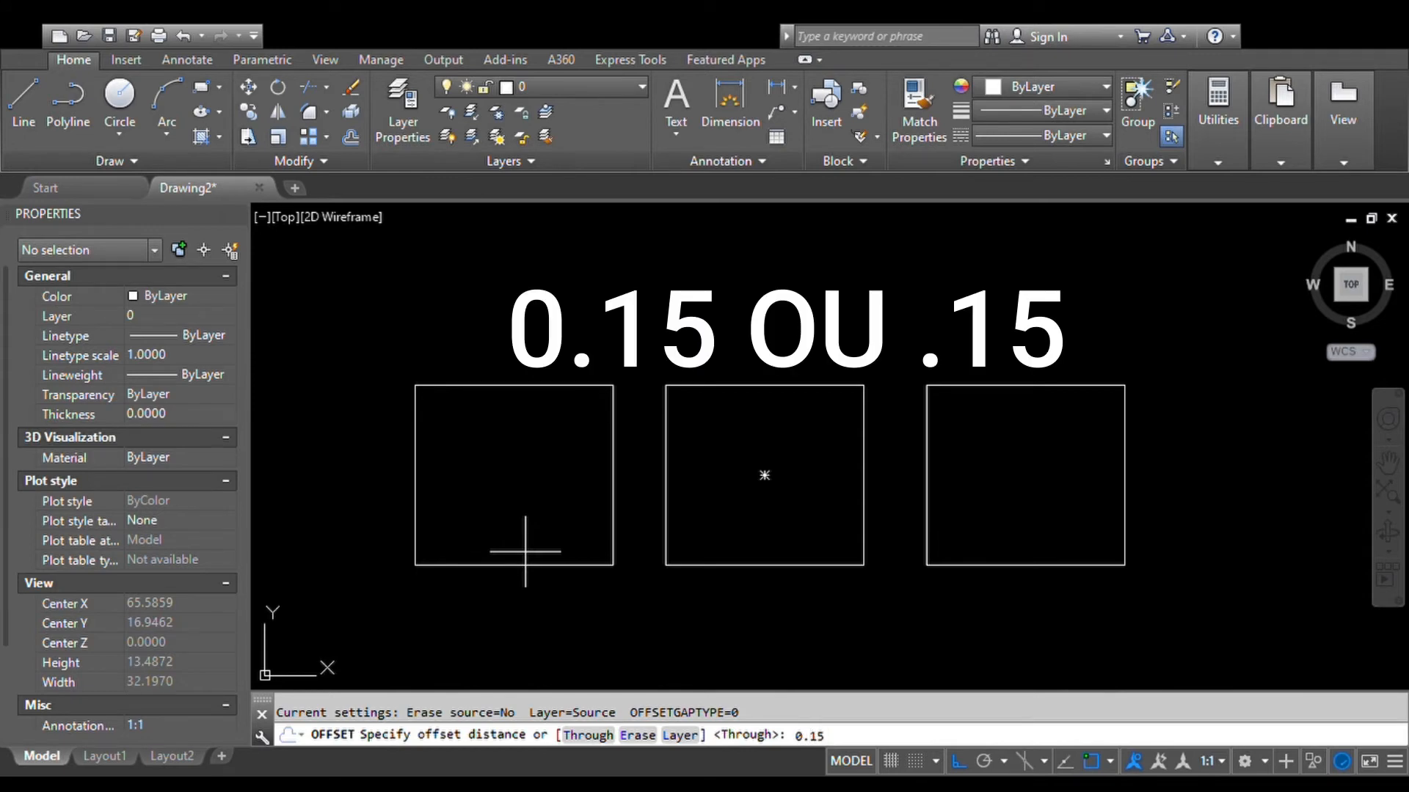
pyautogui.press('Return')
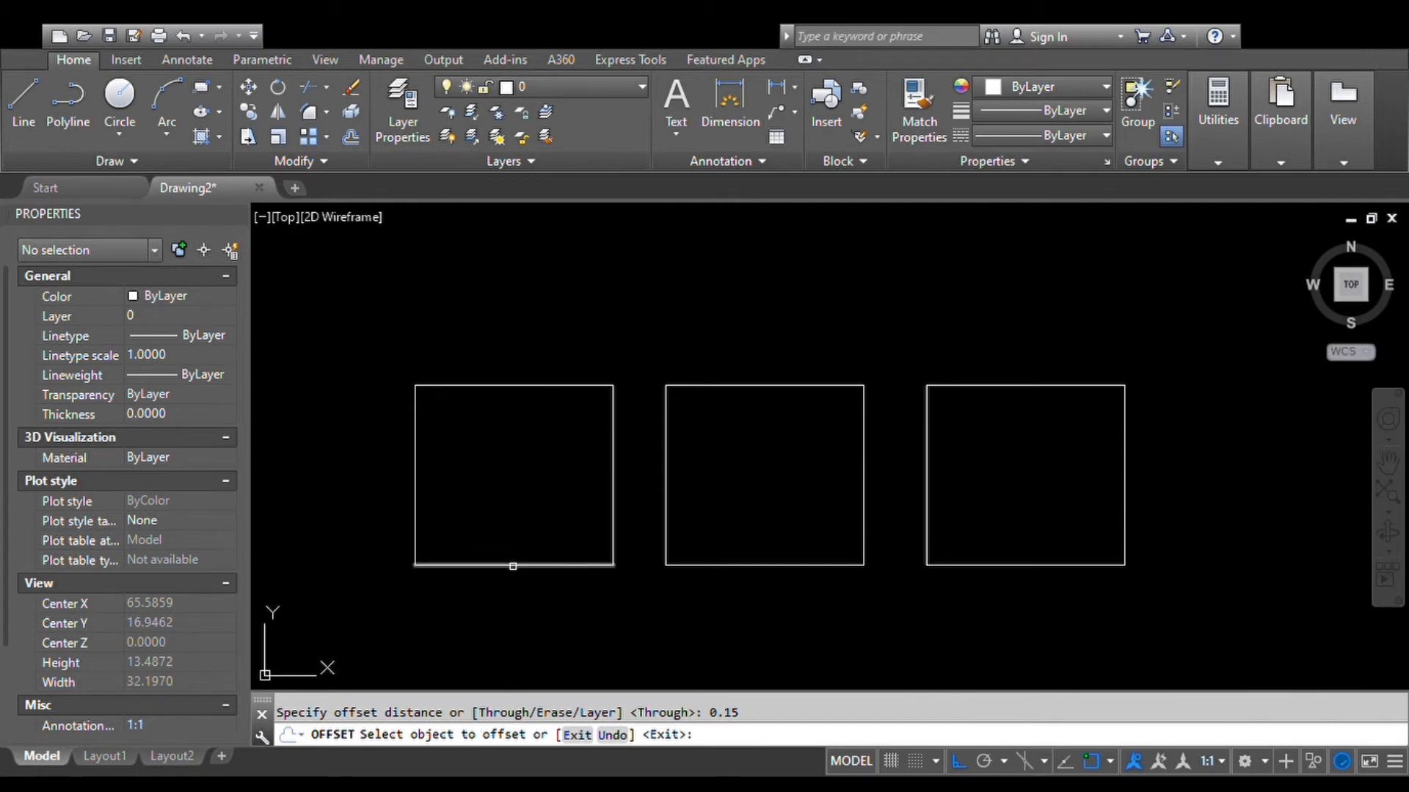
pyautogui.scroll(4, 513, 566)
pyautogui.moveTo(516, 567); pyautogui.dragTo(778, 525, button='middle')
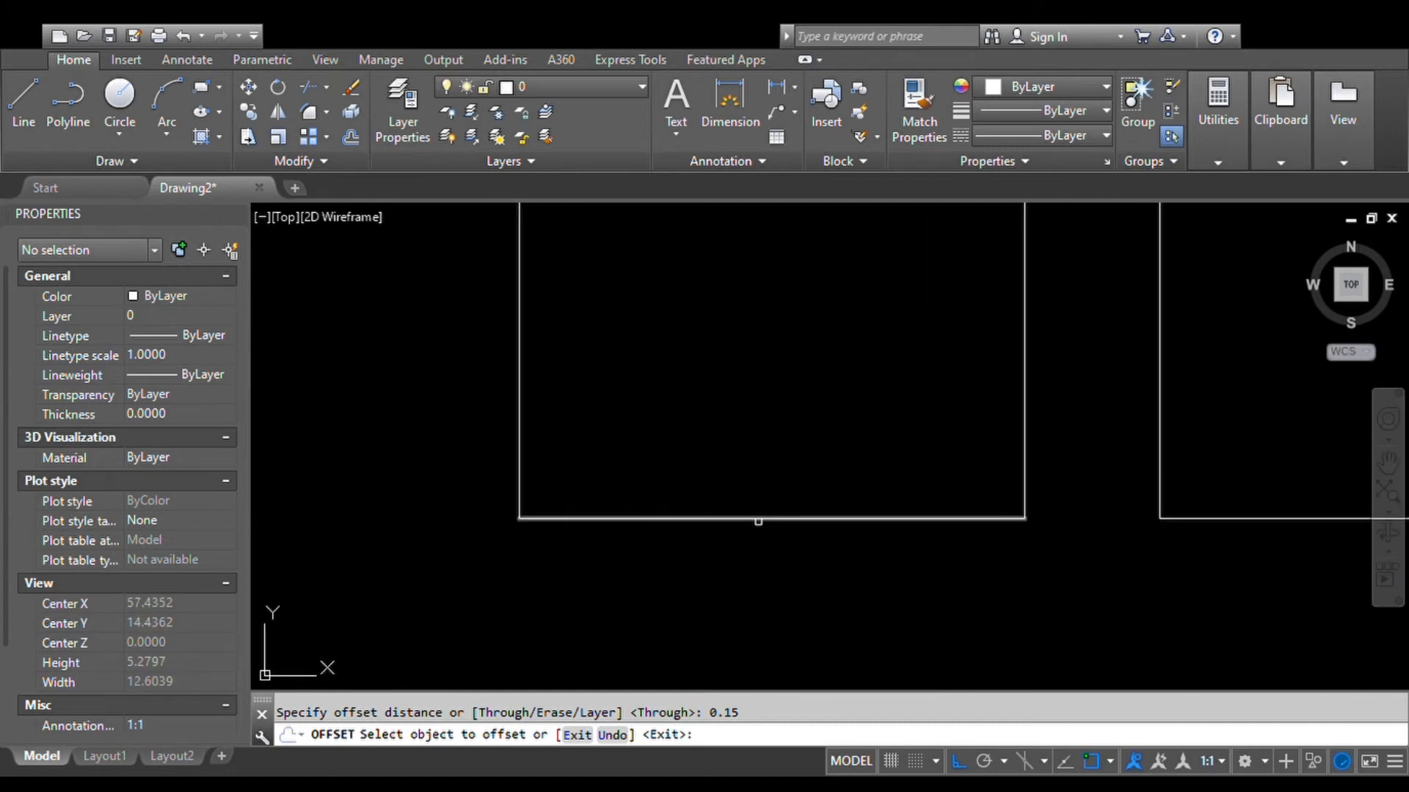
pyautogui.click(759, 517)
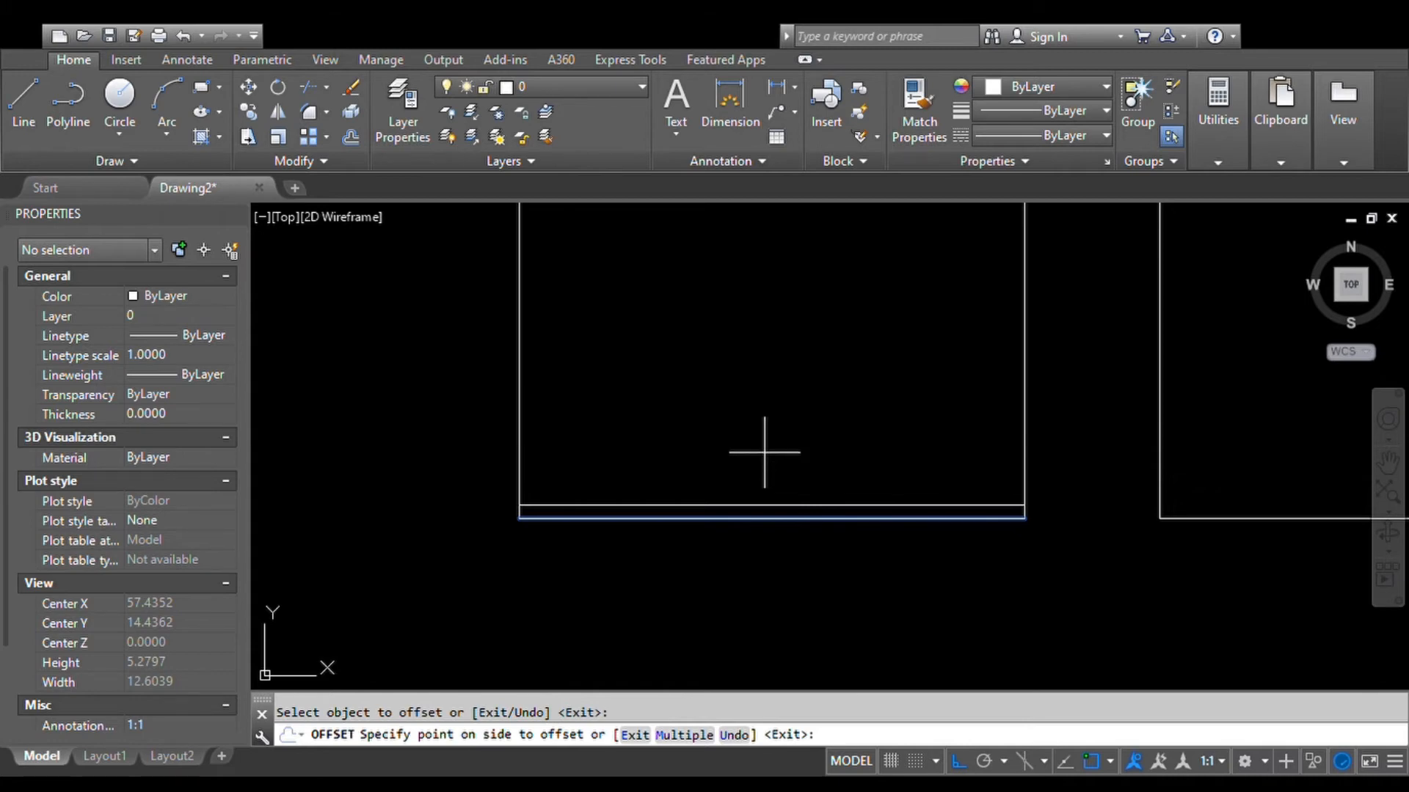
pyautogui.click(765, 460)
# Step: Offset the right, top and left lines of the first rectangle inward by the same 0.15 distance
pyautogui.scroll(-3, 790, 424)
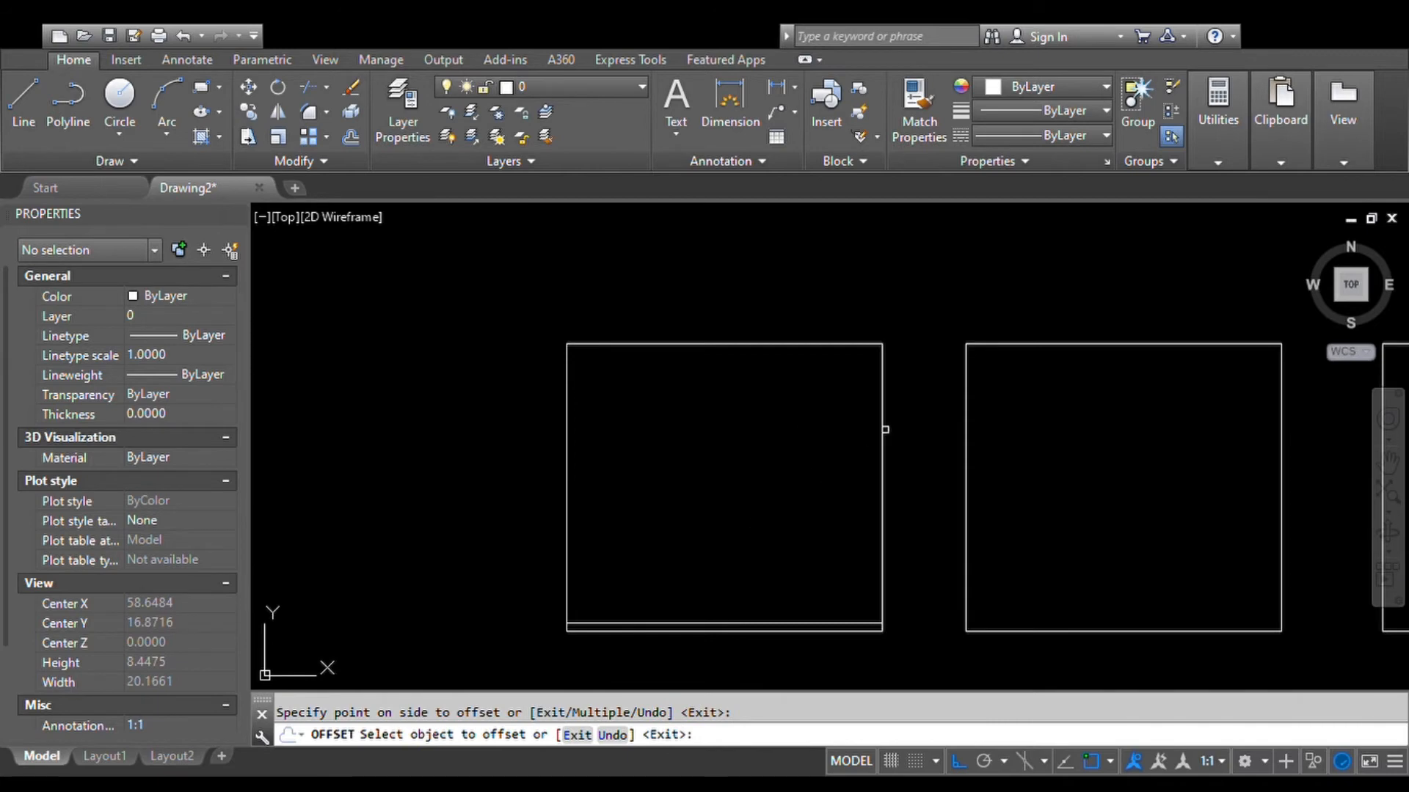
pyautogui.click(877, 427)
pyautogui.click(844, 415)
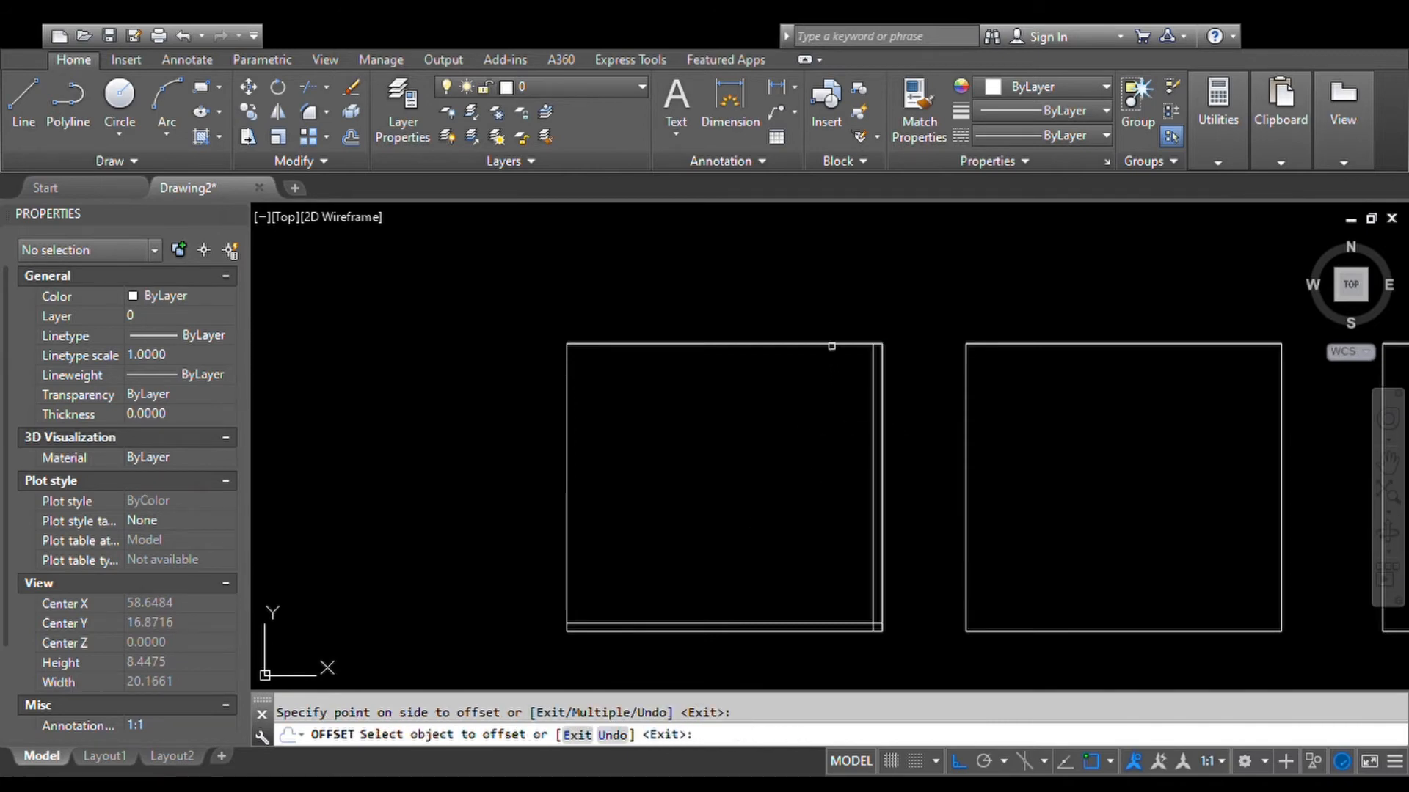
pyautogui.click(832, 346)
pyautogui.click(807, 409)
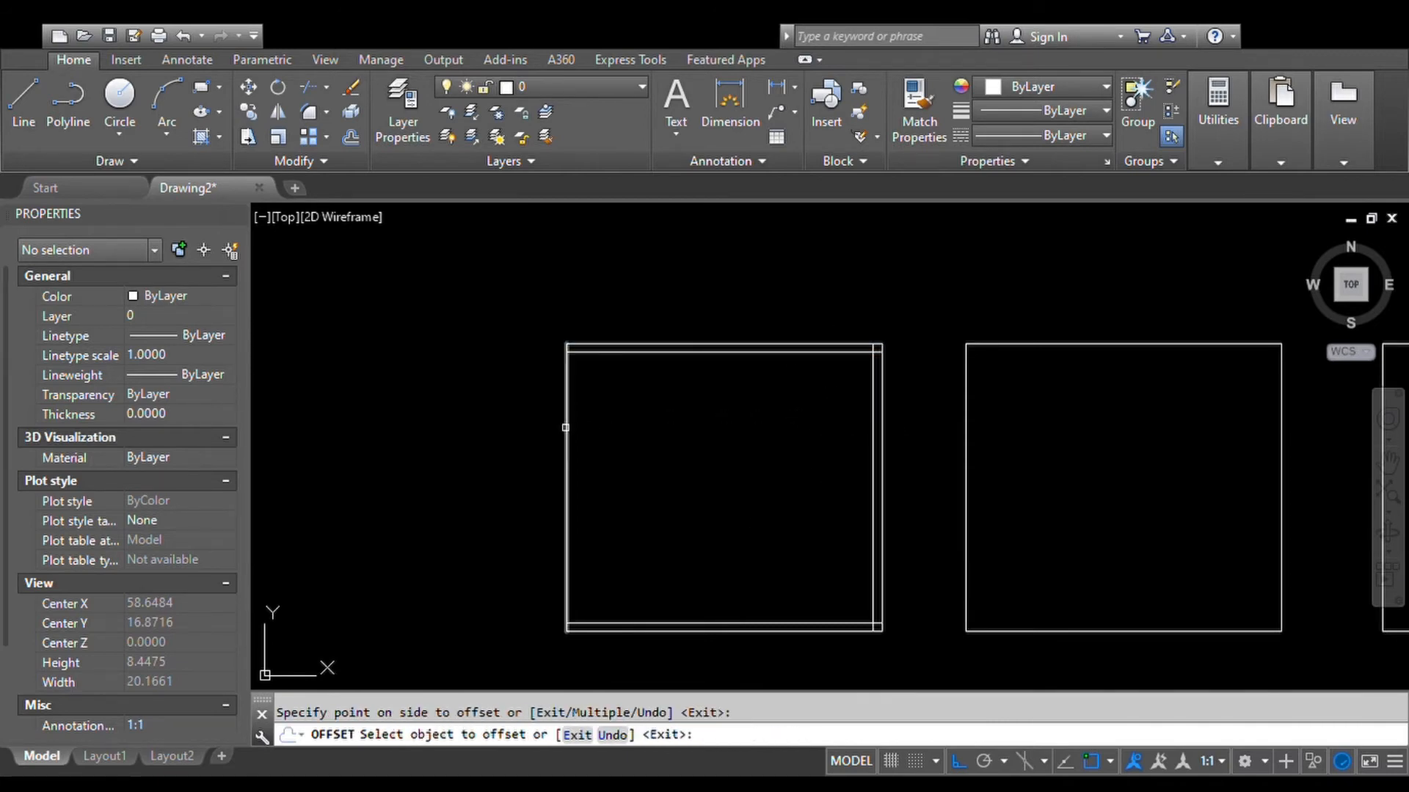
pyautogui.click(566, 427)
pyautogui.click(681, 474)
# Step: Offset the middle polyline and the third rectangle inward by 0.15, and end the Offset command
pyautogui.moveTo(708, 481); pyautogui.dragTo(484, 431, button='middle')
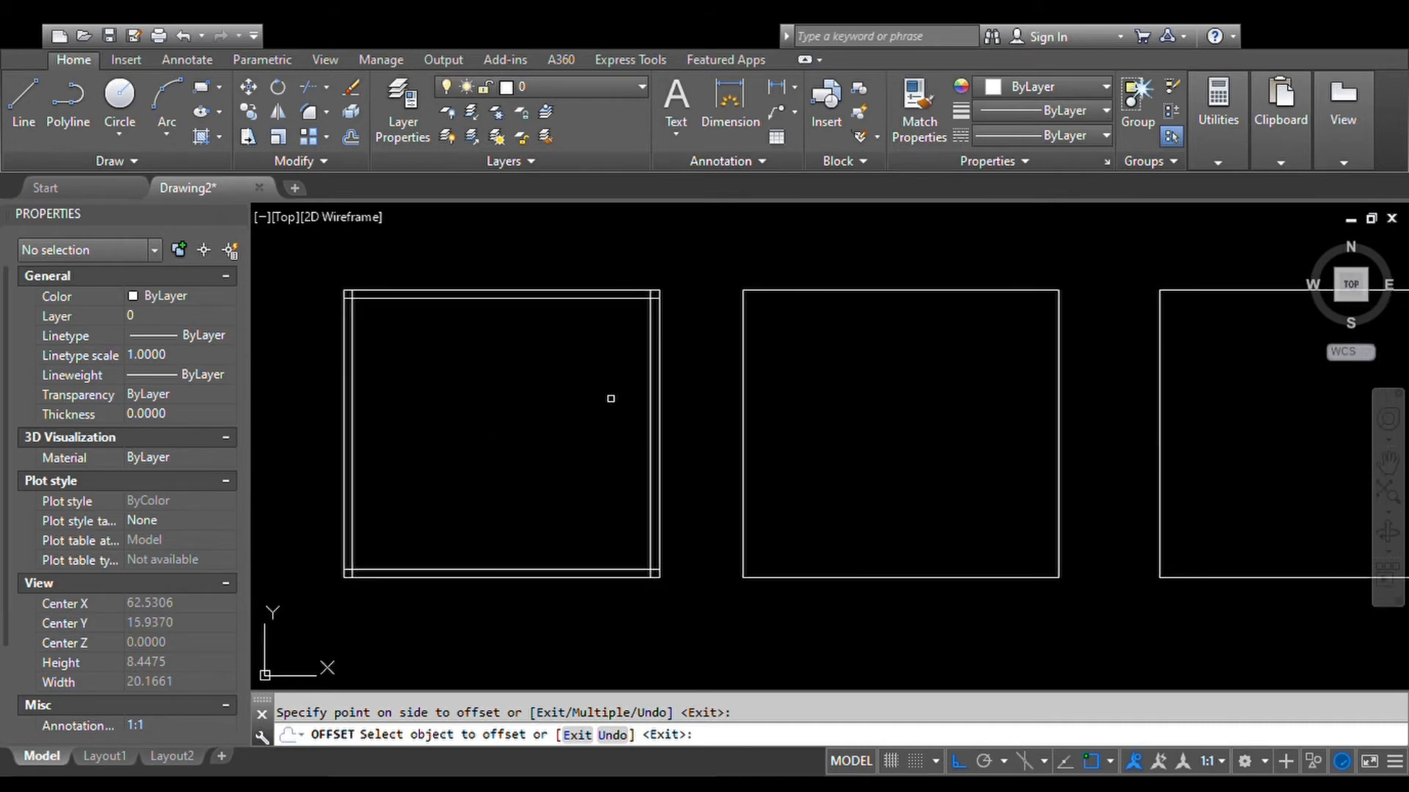
pyautogui.click(742, 408)
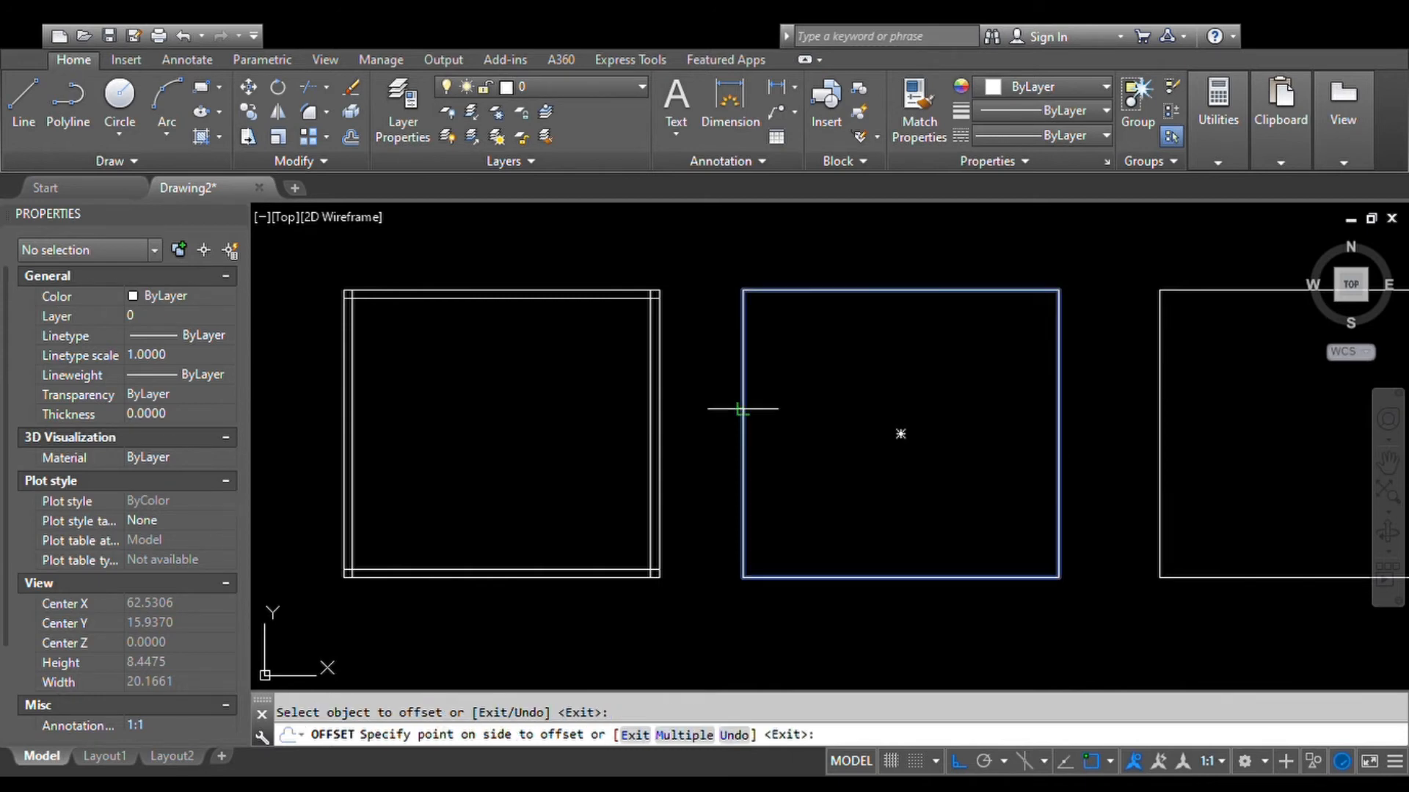
pyautogui.click(810, 406)
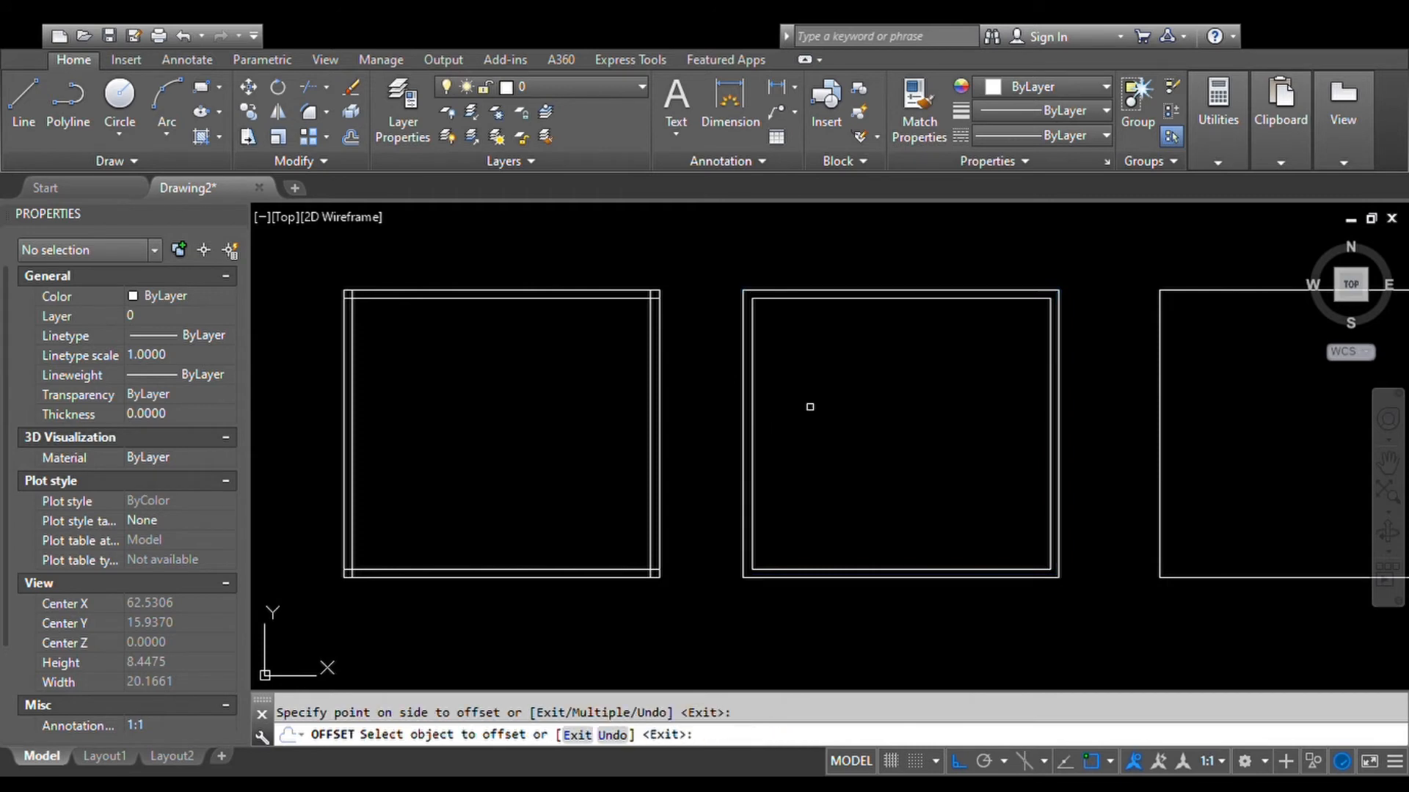
pyautogui.moveTo(862, 427); pyautogui.dragTo(763, 434, button='middle')
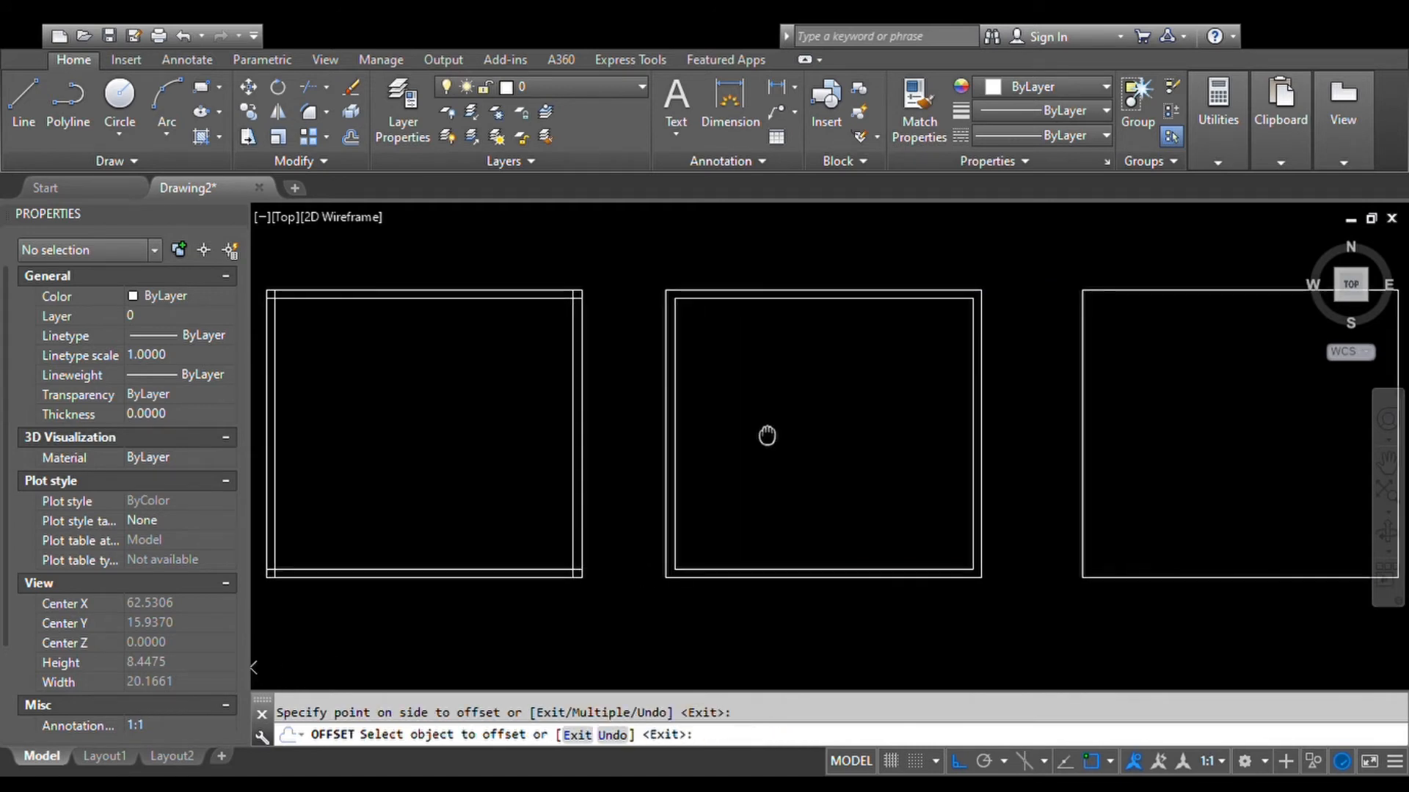
pyautogui.click(1081, 435)
pyautogui.click(1134, 437)
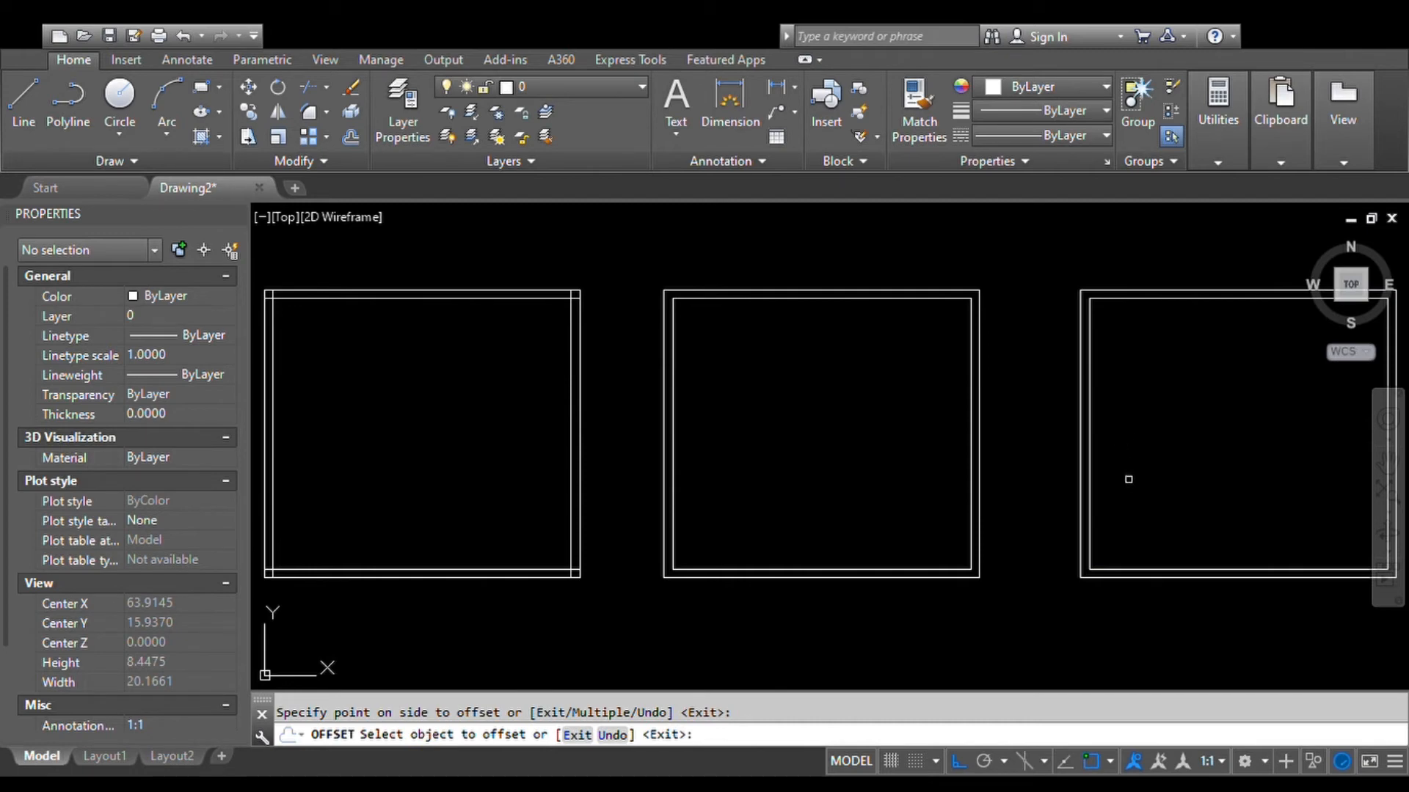
pyautogui.press('Escape')
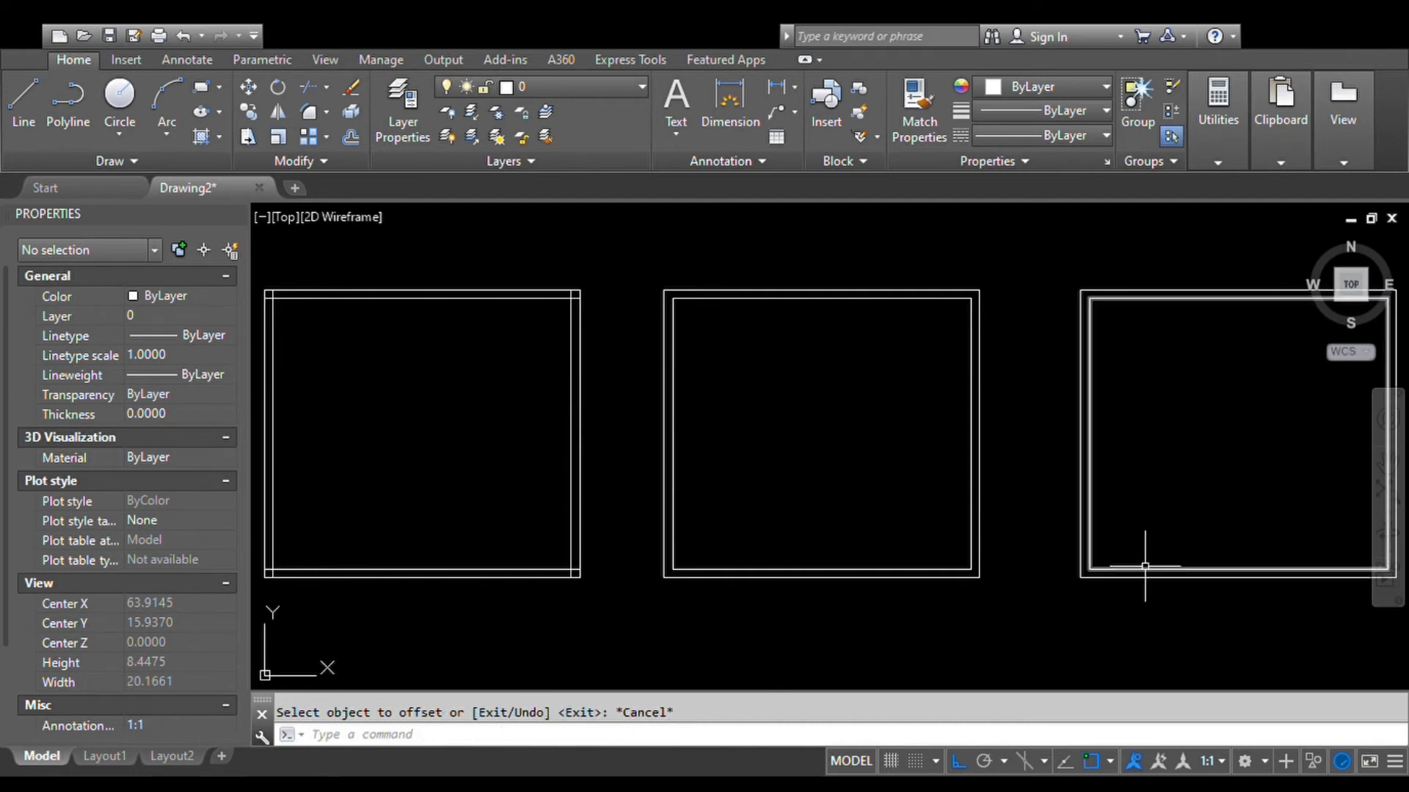
# Step: Select the inner outline of the third rectangle to check its object type, and clear the selection
pyautogui.click(1144, 569)
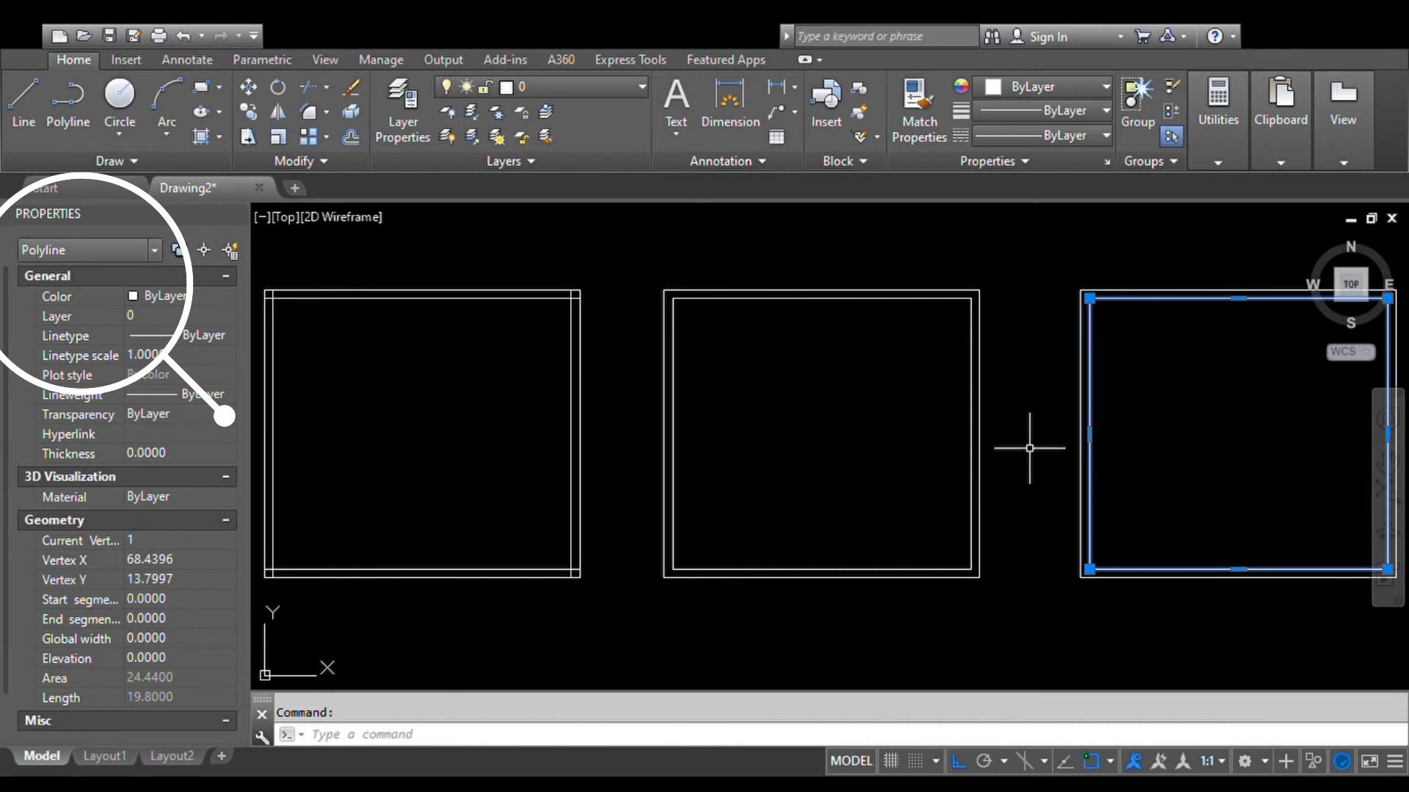
pyautogui.press('Escape')
pyautogui.scroll(-2, 1024, 468)
pyautogui.moveTo(1024, 471); pyautogui.dragTo(973, 470, button='middle')
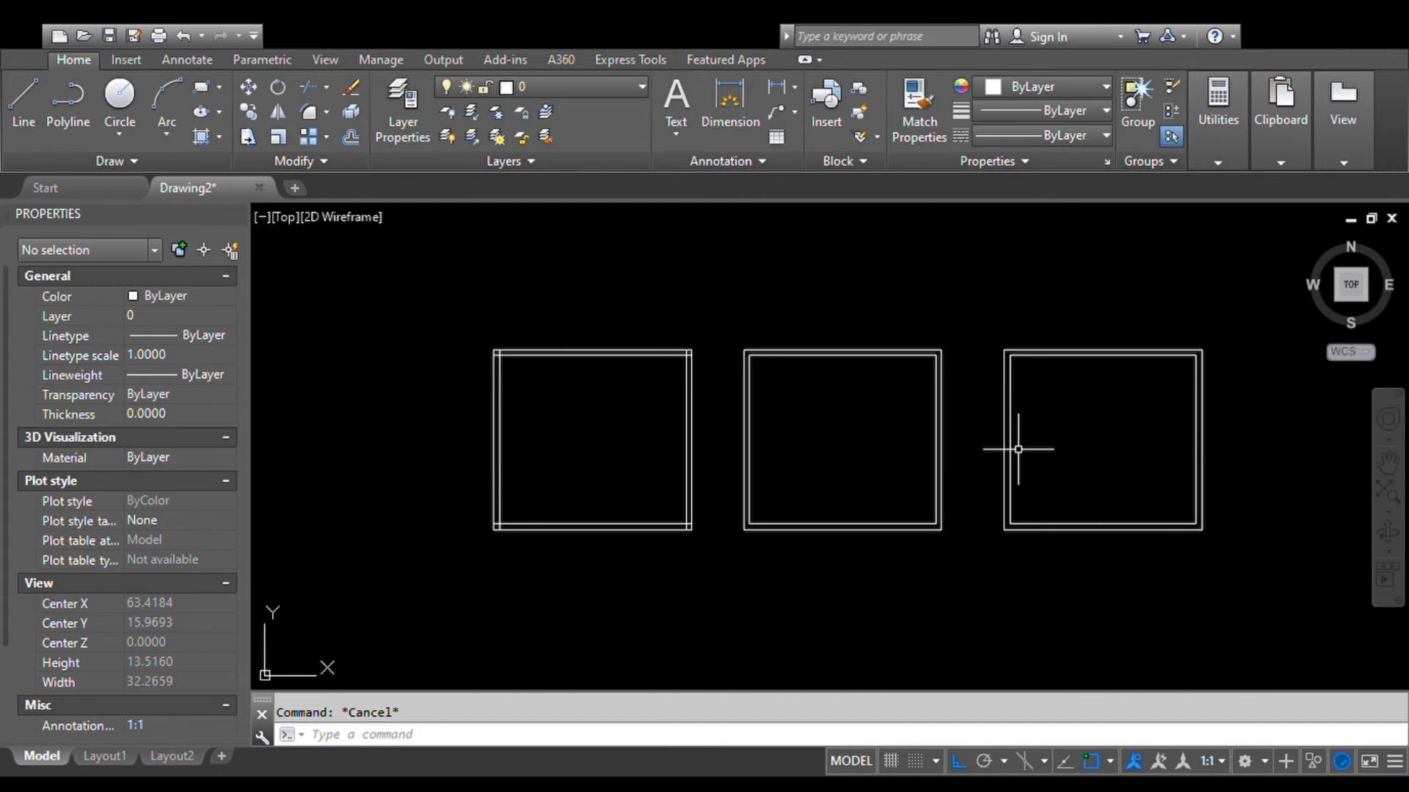
# Step: Examine how the offset lines cross at the top-right, top-left and bottom-left corners of the first rectangle
pyautogui.scroll(6, 741, 374)
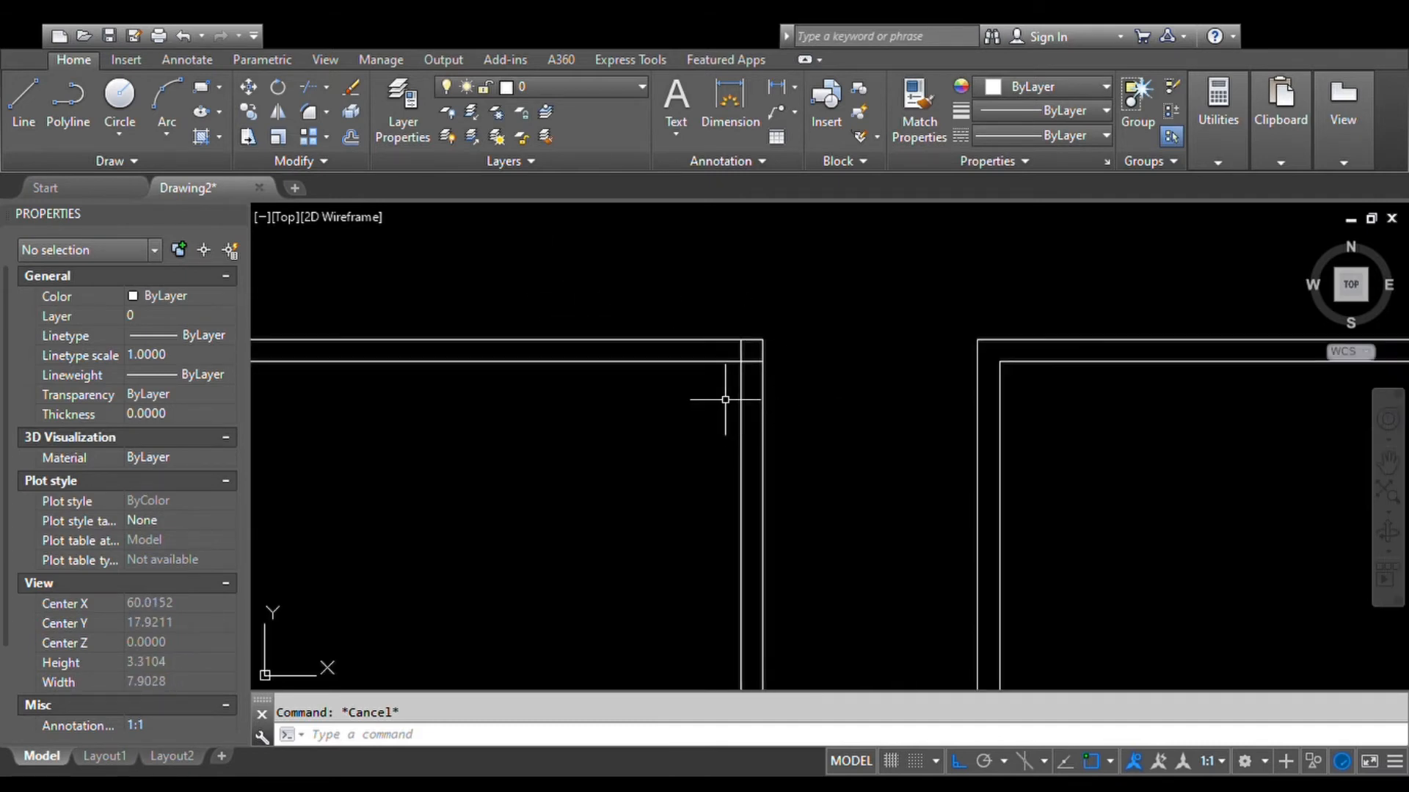
pyautogui.scroll(2, 755, 352)
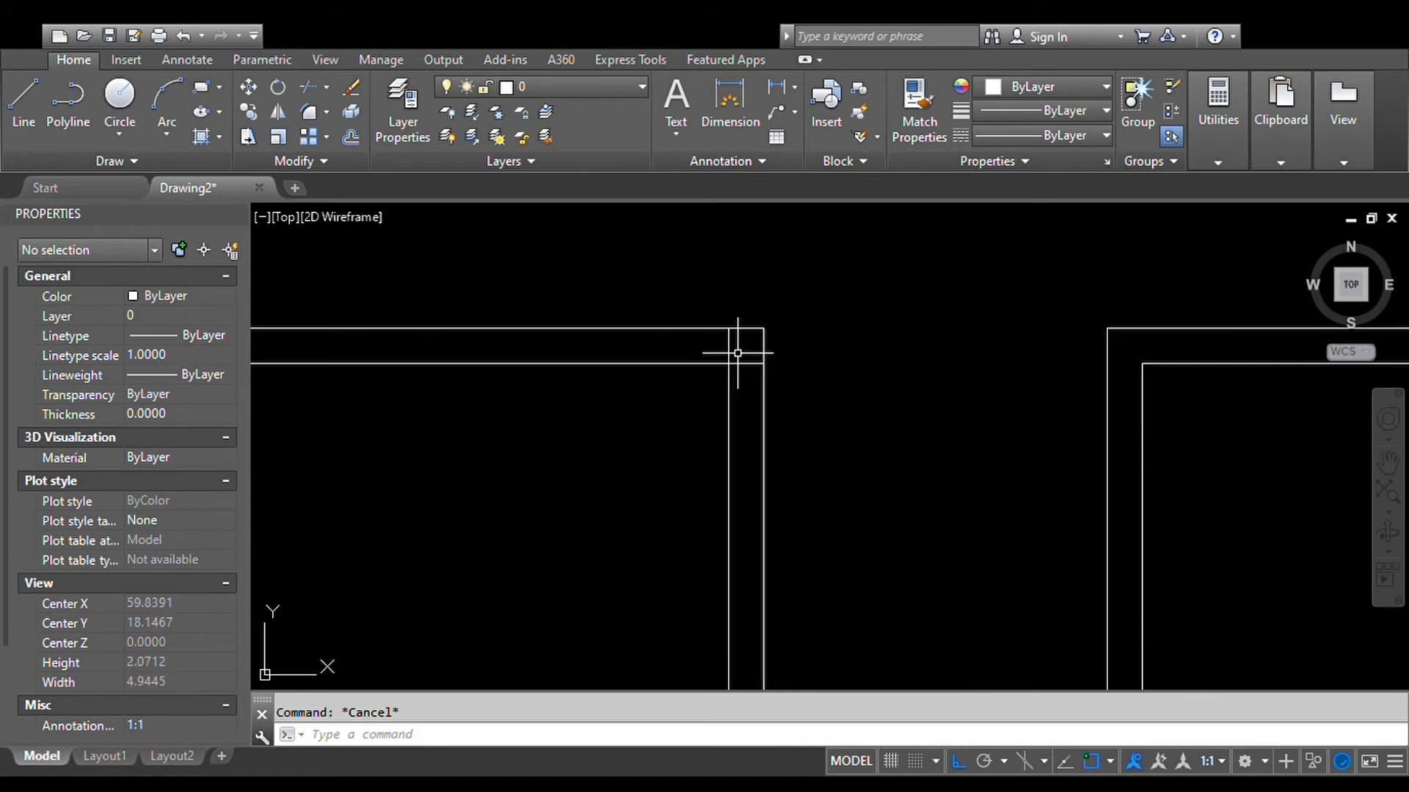
pyautogui.scroll(-2, 755, 297)
pyautogui.moveTo(512, 307); pyautogui.dragTo(949, 334, button='middle')
pyautogui.scroll(3, 690, 348)
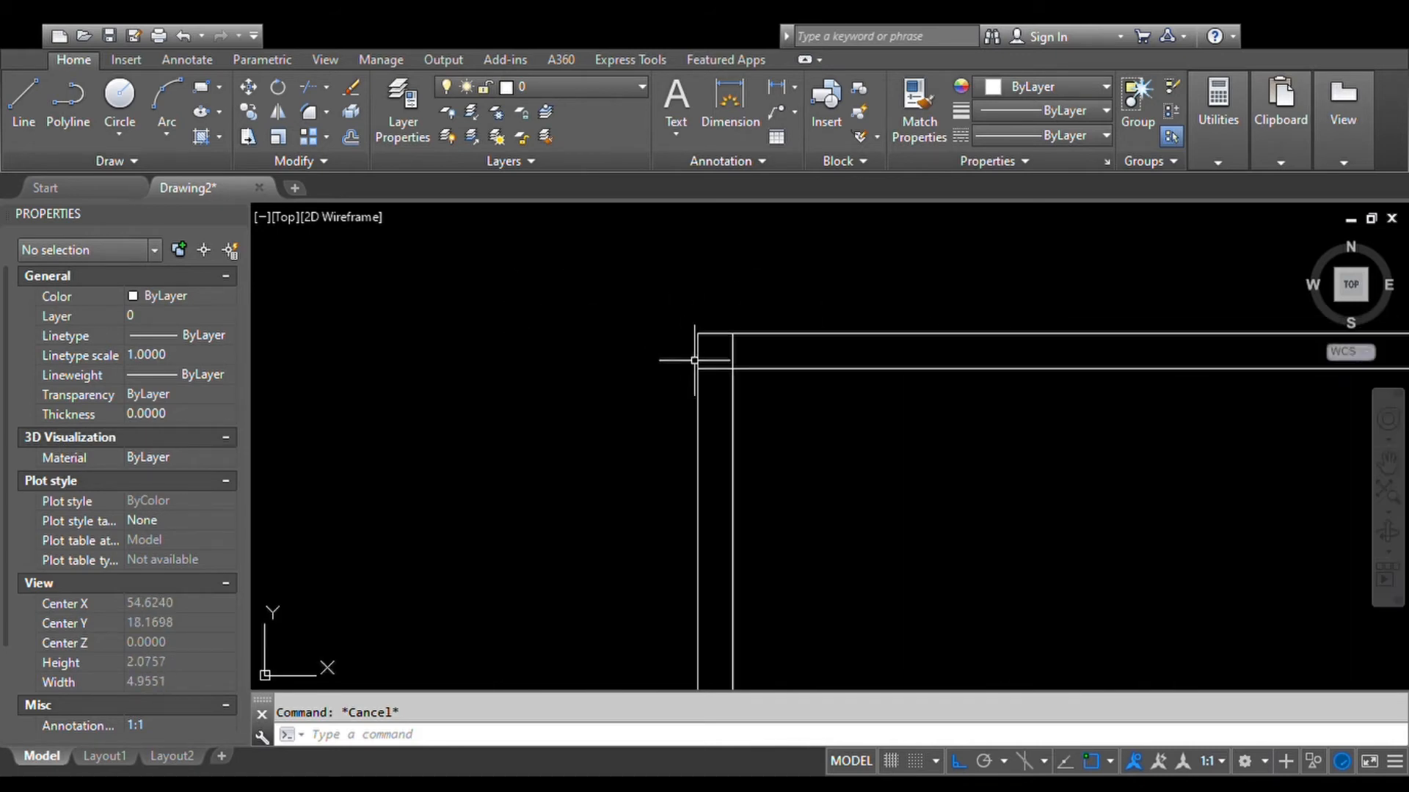
pyautogui.scroll(-3, 637, 289)
pyautogui.scroll(-1, 699, 410)
pyautogui.moveTo(729, 490); pyautogui.dragTo(725, 338, button='middle')
pyautogui.scroll(5, 662, 490)
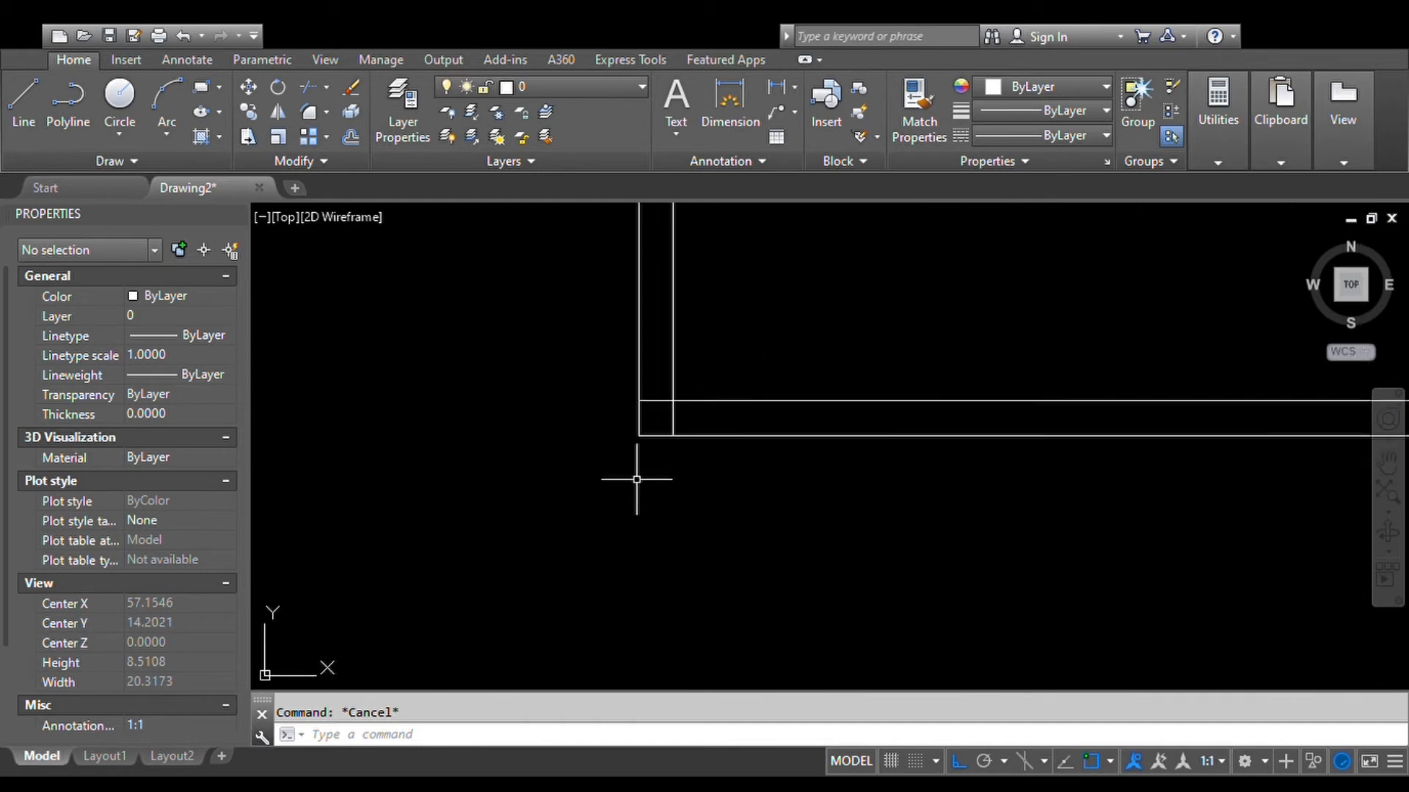
pyautogui.scroll(-2, 660, 412)
pyautogui.moveTo(689, 393); pyautogui.dragTo(675, 434, button='middle')
pyautogui.scroll(-1, 569, 493)
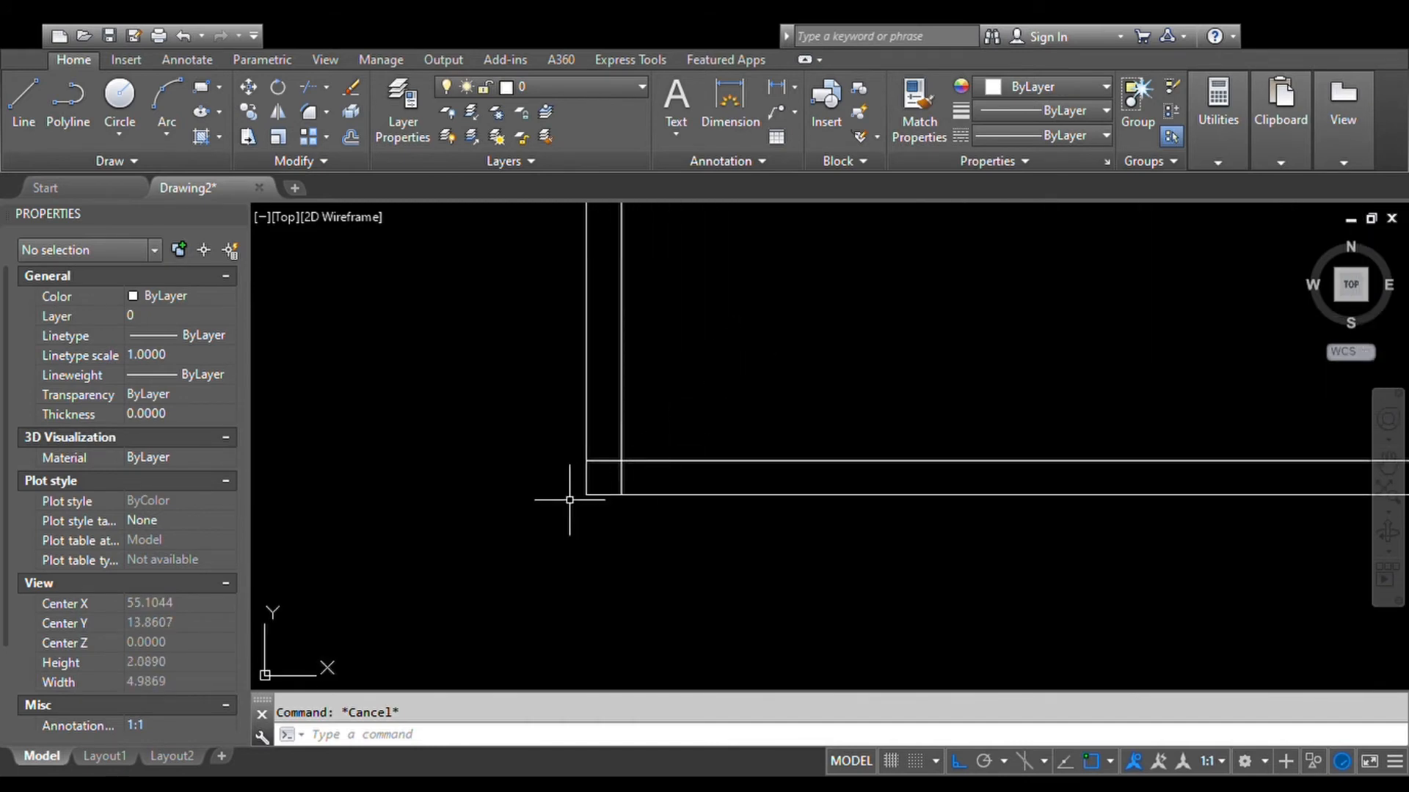
# Step: Examine the crossing offset lines at the first rectangle's bottom-left corner and compare them with the middle rectangle's corners
pyautogui.scroll(3, 595, 478)
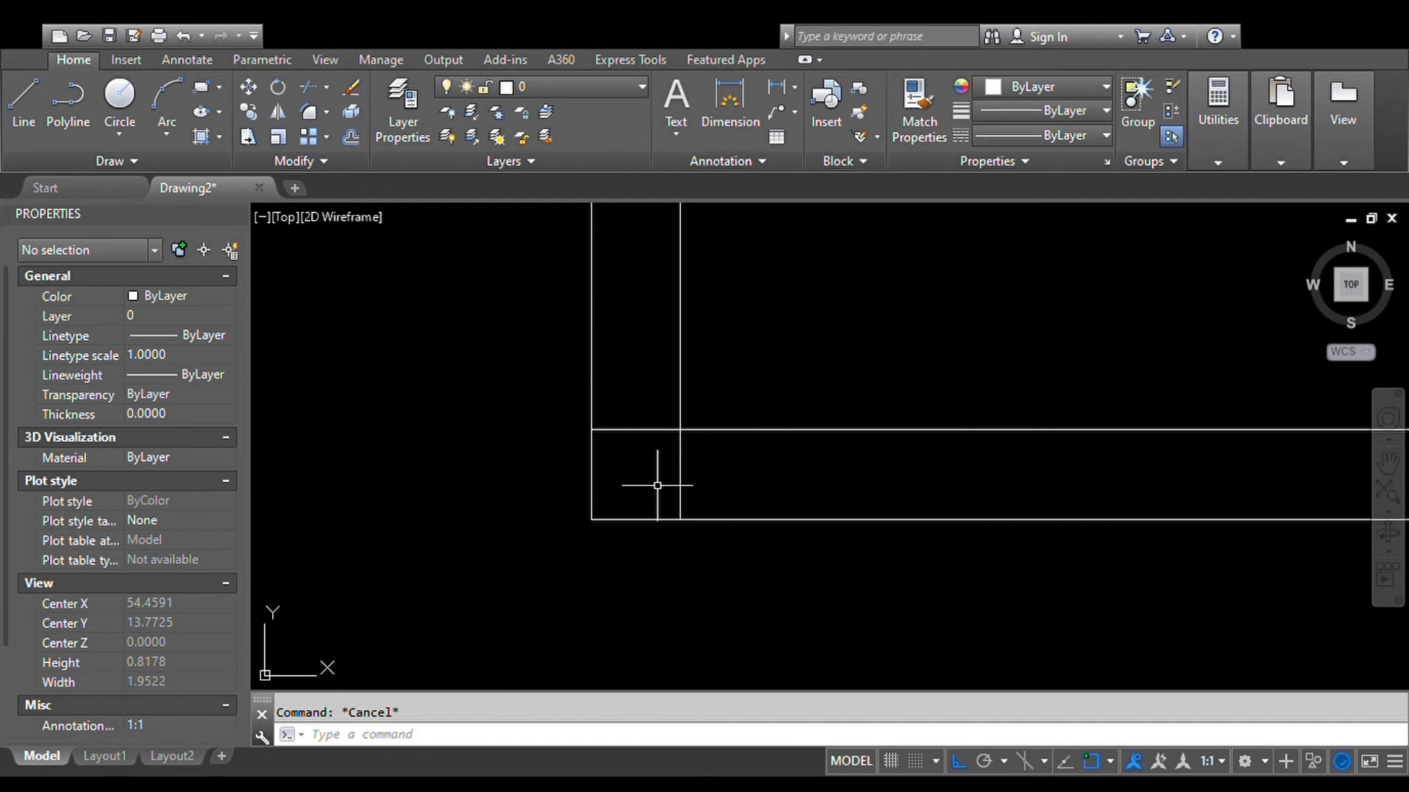
pyautogui.scroll(-3, 658, 481)
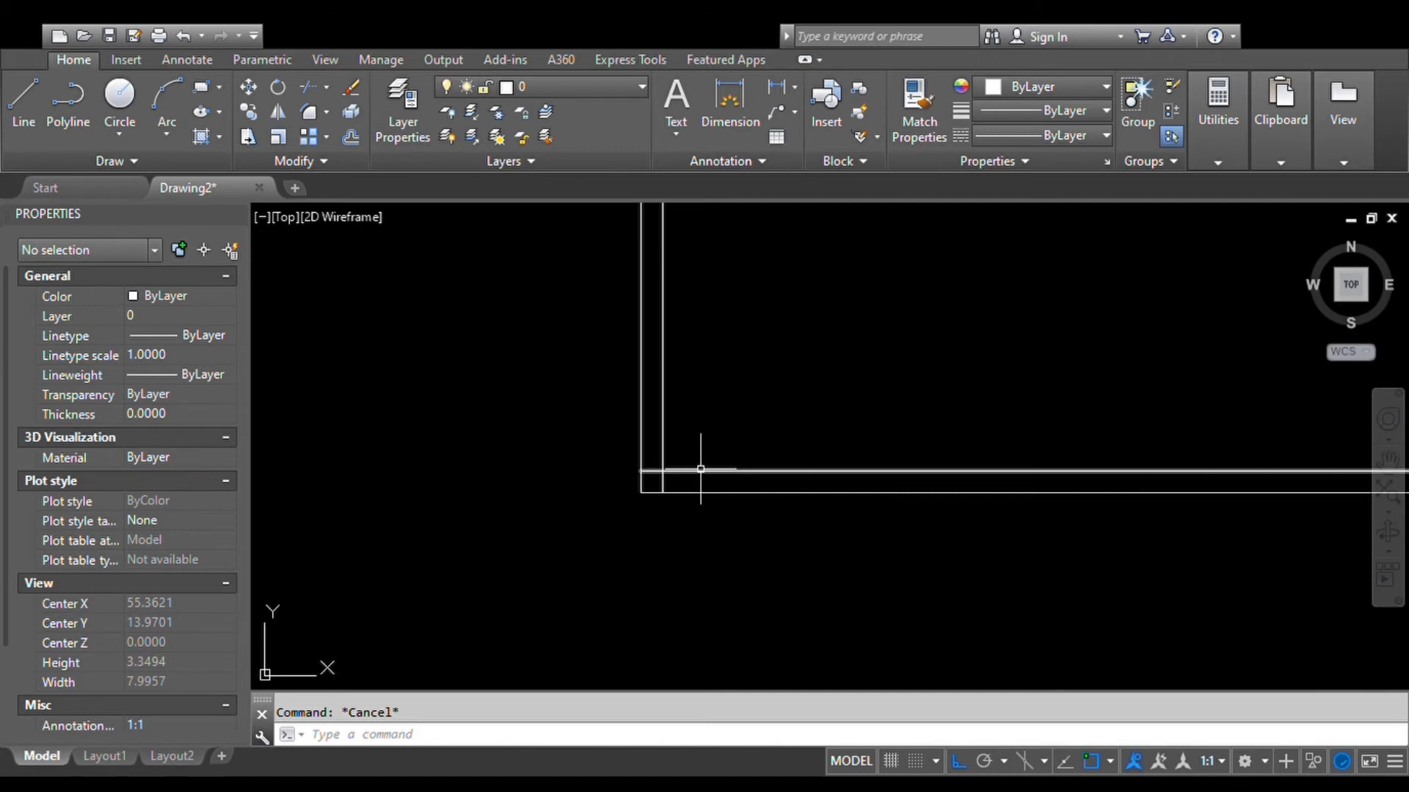
pyautogui.scroll(-6, 661, 528)
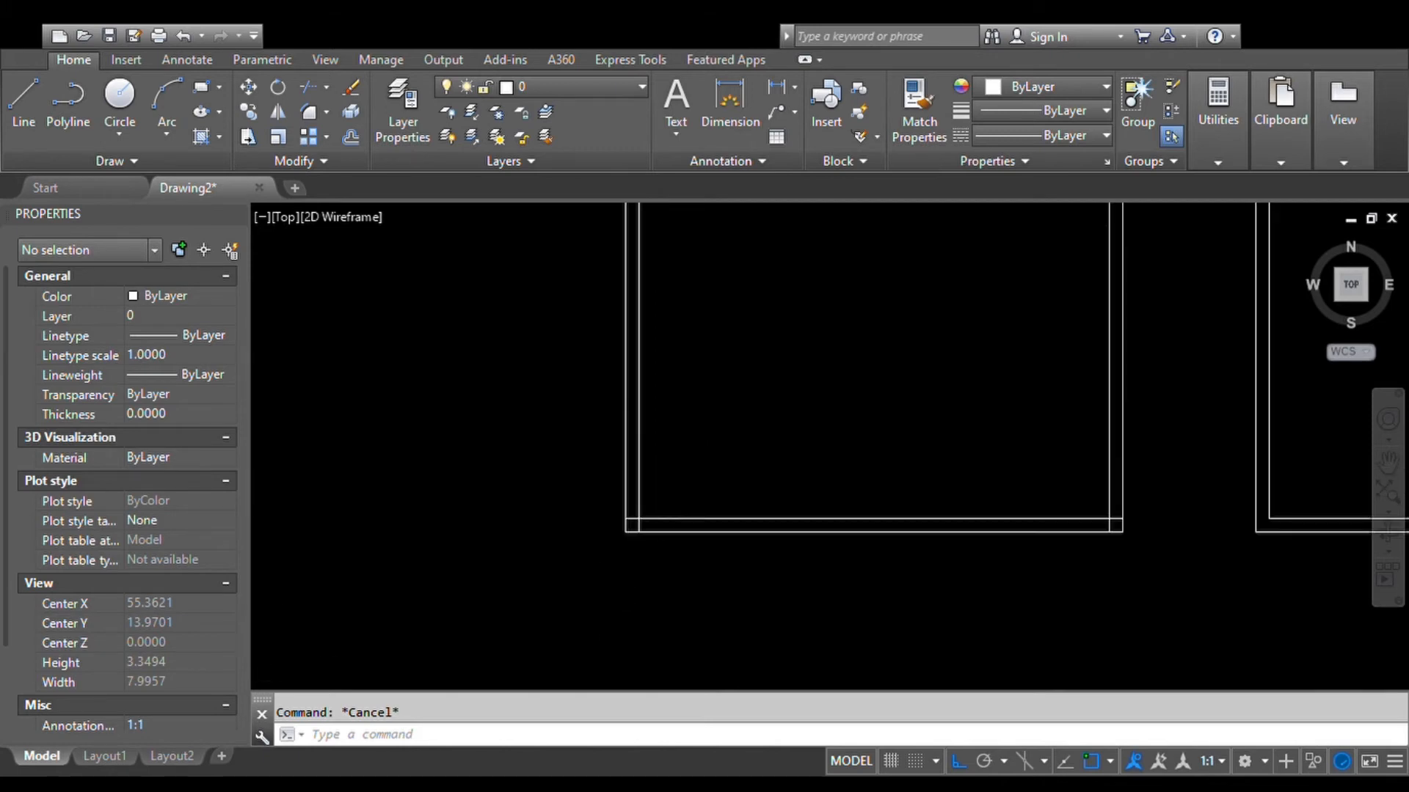
pyautogui.scroll(2, 607, 560)
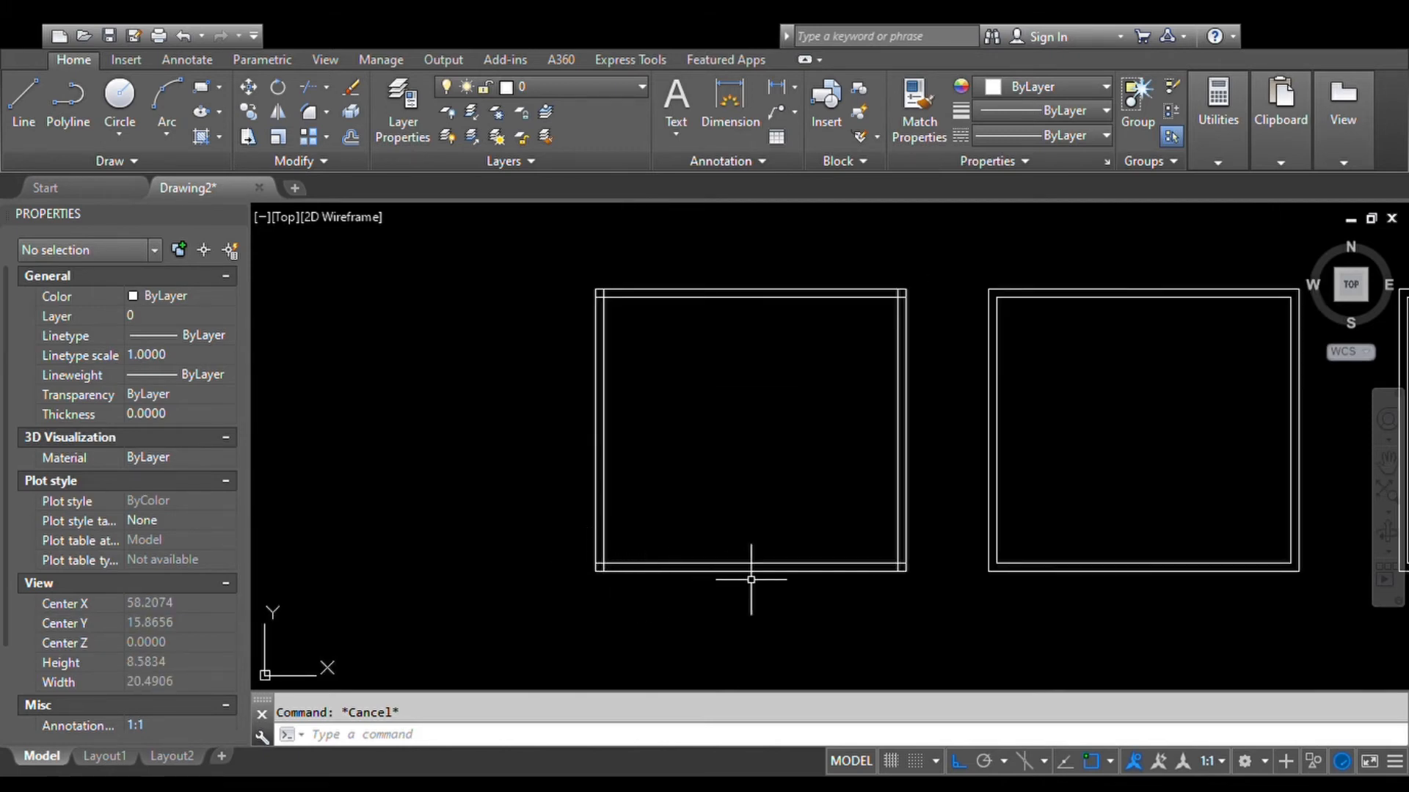
pyautogui.scroll(5, 597, 578)
pyautogui.scroll(2, 593, 583)
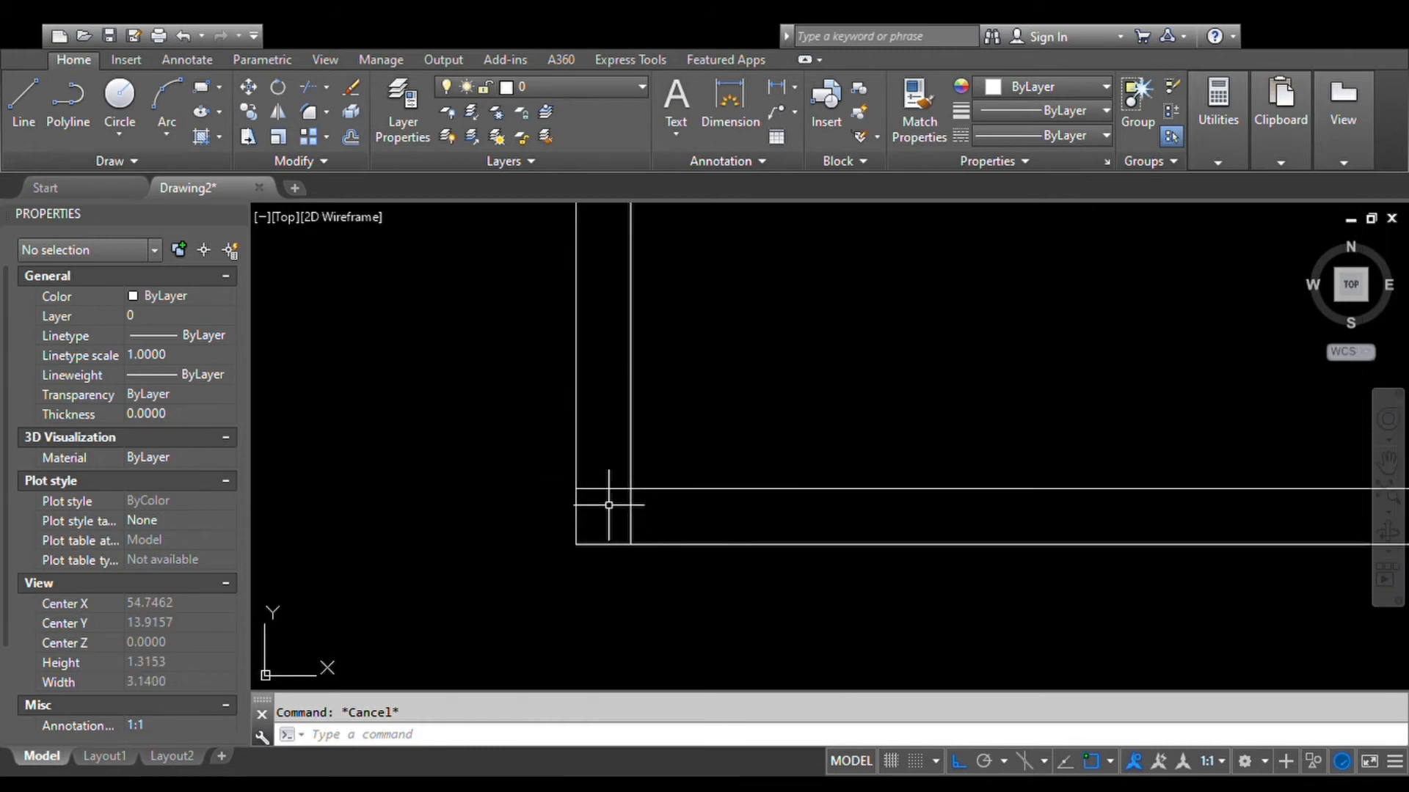
pyautogui.scroll(-6, 604, 553)
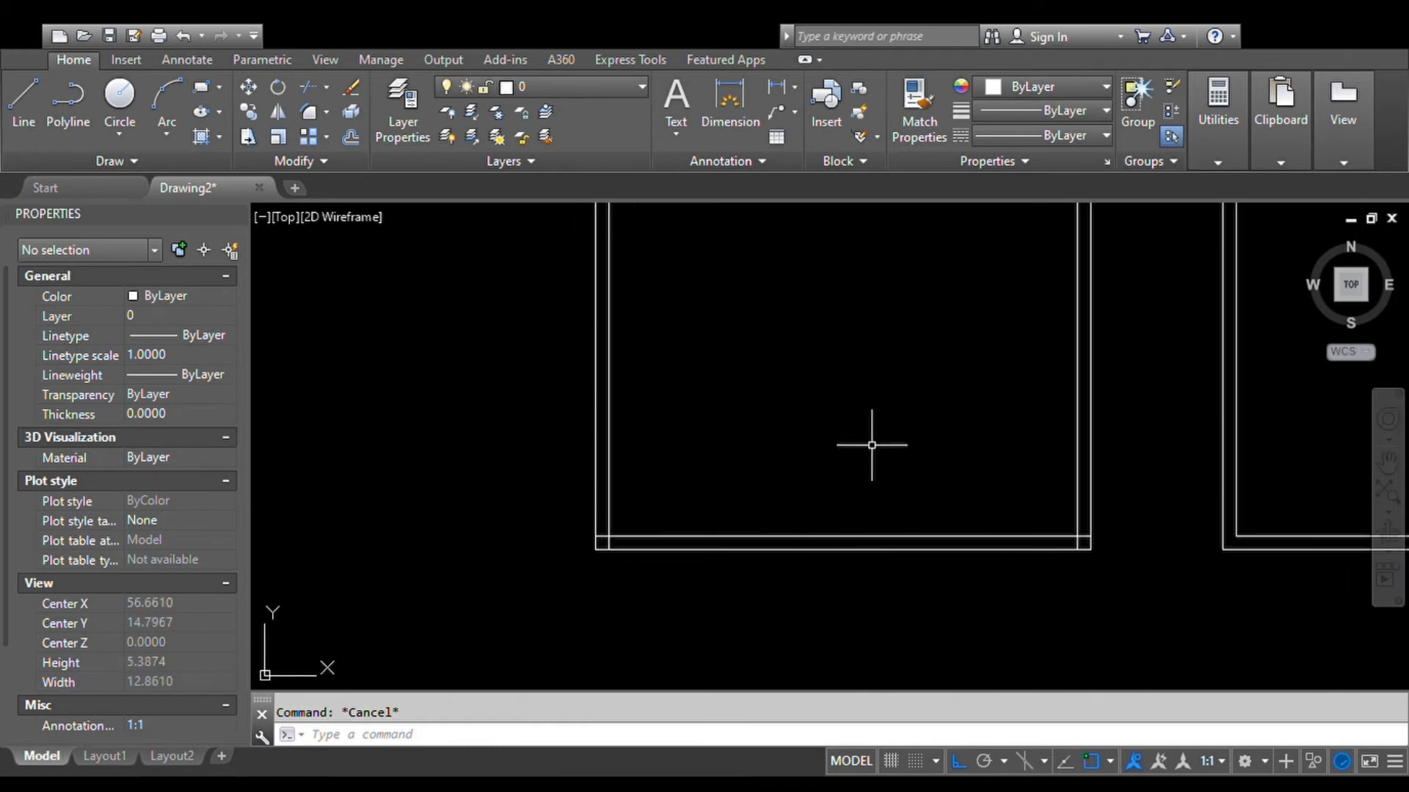
pyautogui.moveTo(820, 479); pyautogui.dragTo(401, 447, button='middle')
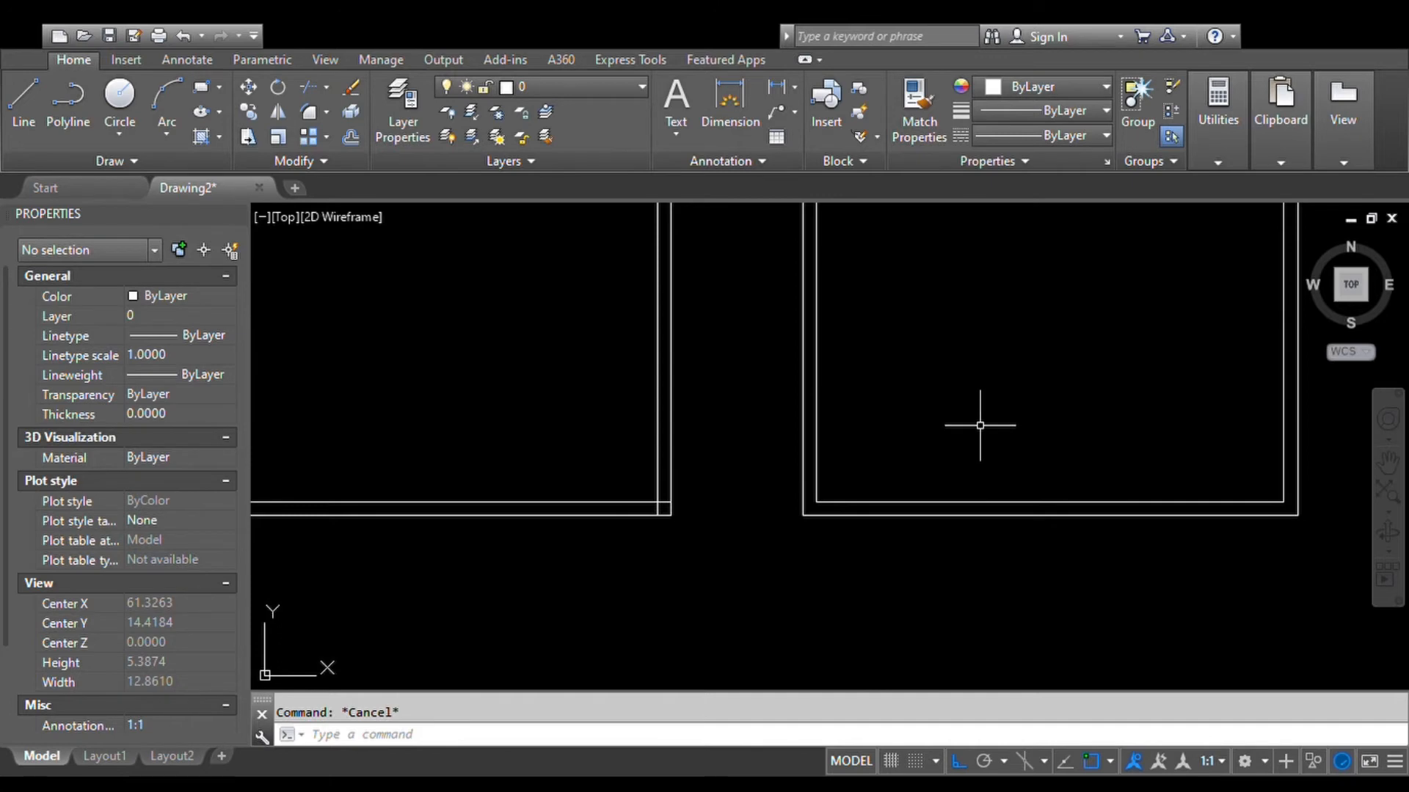
# Step: Trim the two overlapping offset line ends at the bottom-right corner of the first rectangle
pyautogui.scroll(8, 685, 518)
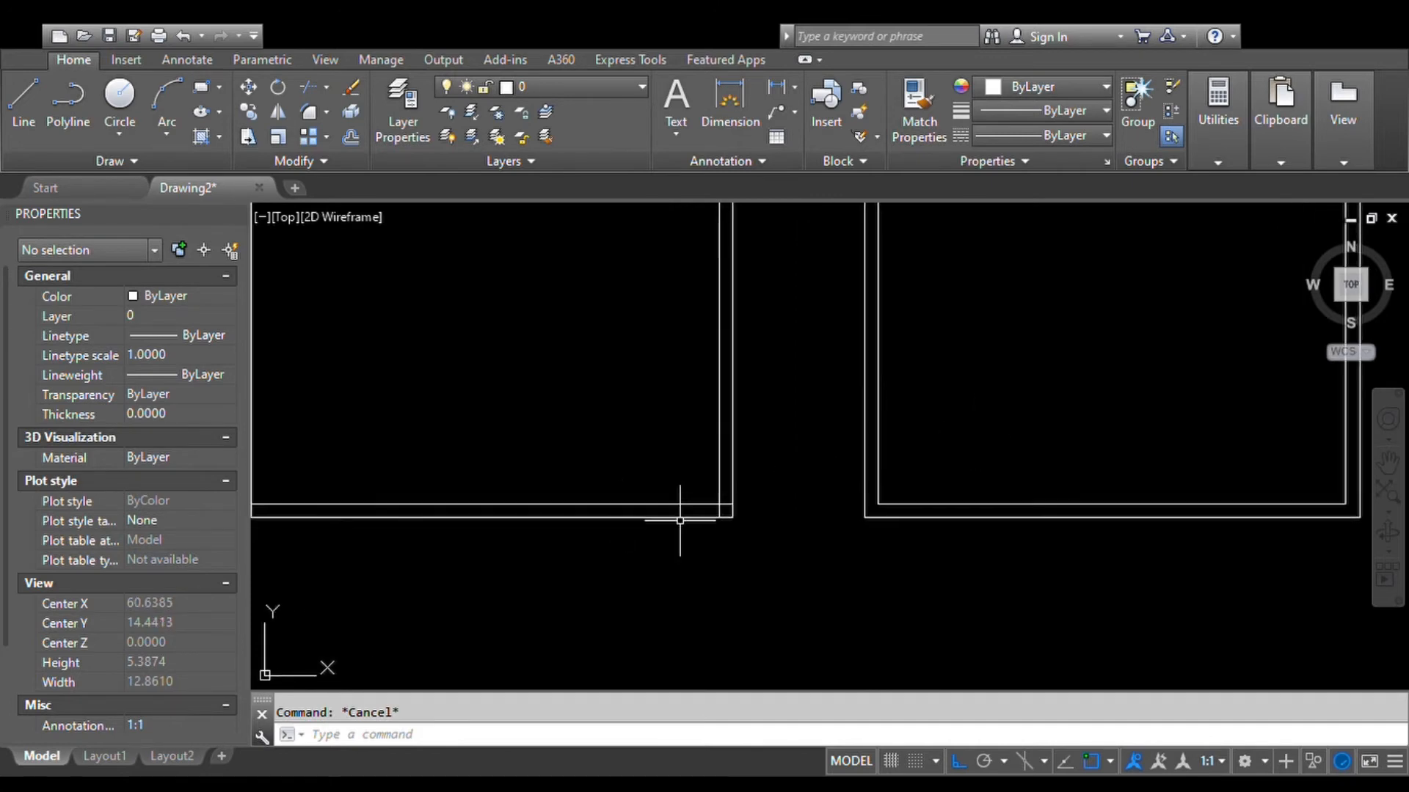
pyautogui.moveTo(802, 591); pyautogui.dragTo(796, 569, button='middle')
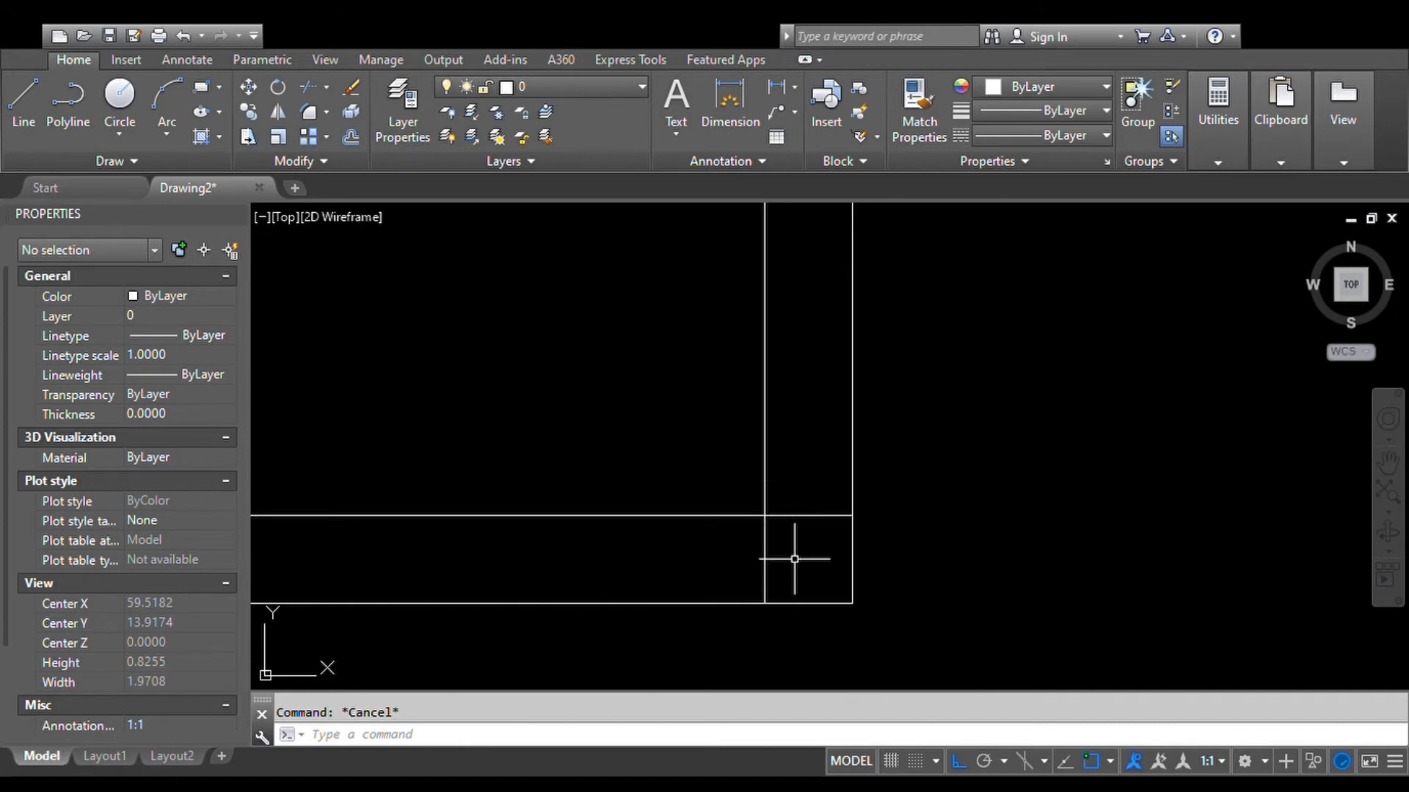
pyautogui.write('TR')
pyautogui.press('Return')
pyautogui.press('Return')
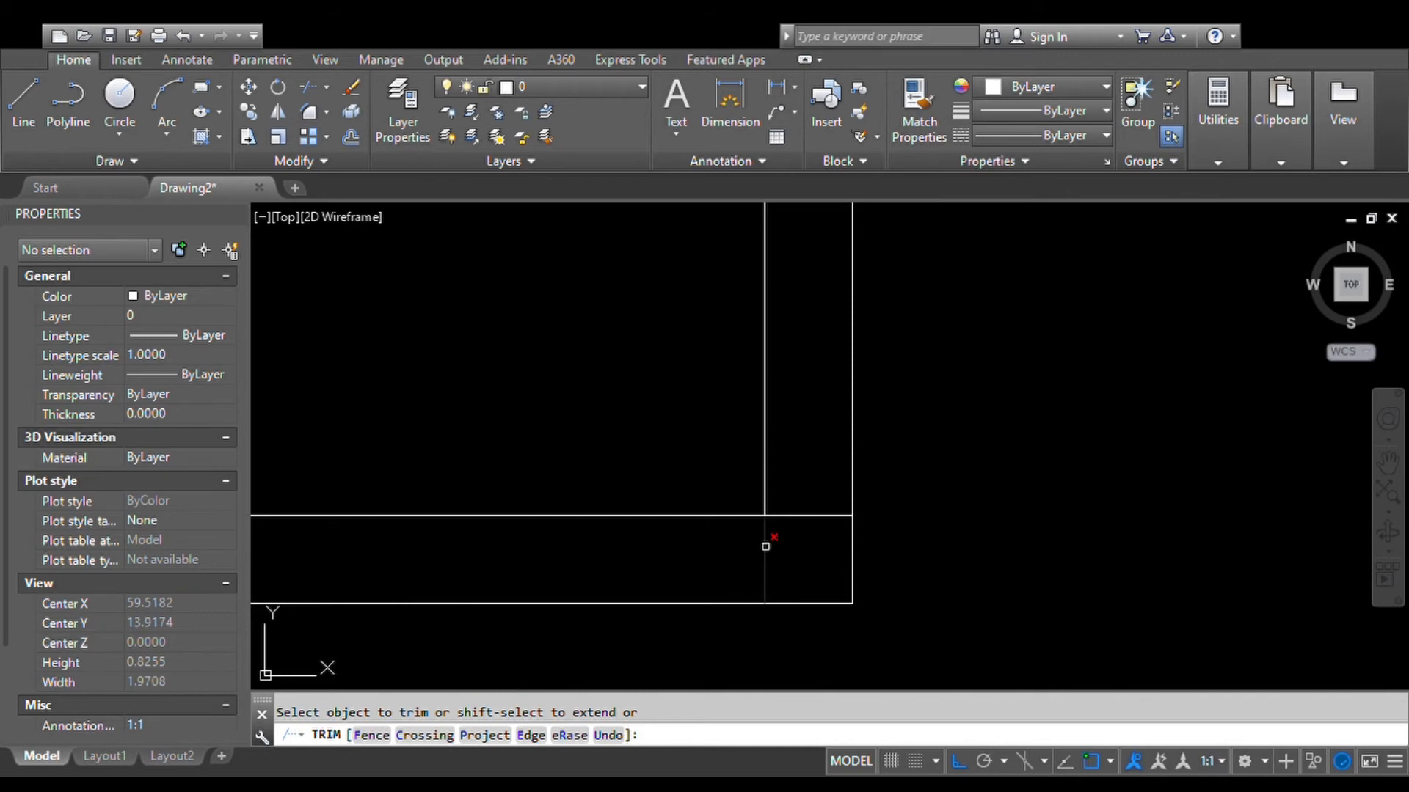
pyautogui.click(765, 546)
pyautogui.click(807, 535)
pyautogui.click(798, 503)
# Step: Trim the overlapping offset line ends at the bottom-left corner of the first rectangle
pyautogui.scroll(-3, 800, 502)
pyautogui.moveTo(286, 427); pyautogui.dragTo(996, 415, button='middle')
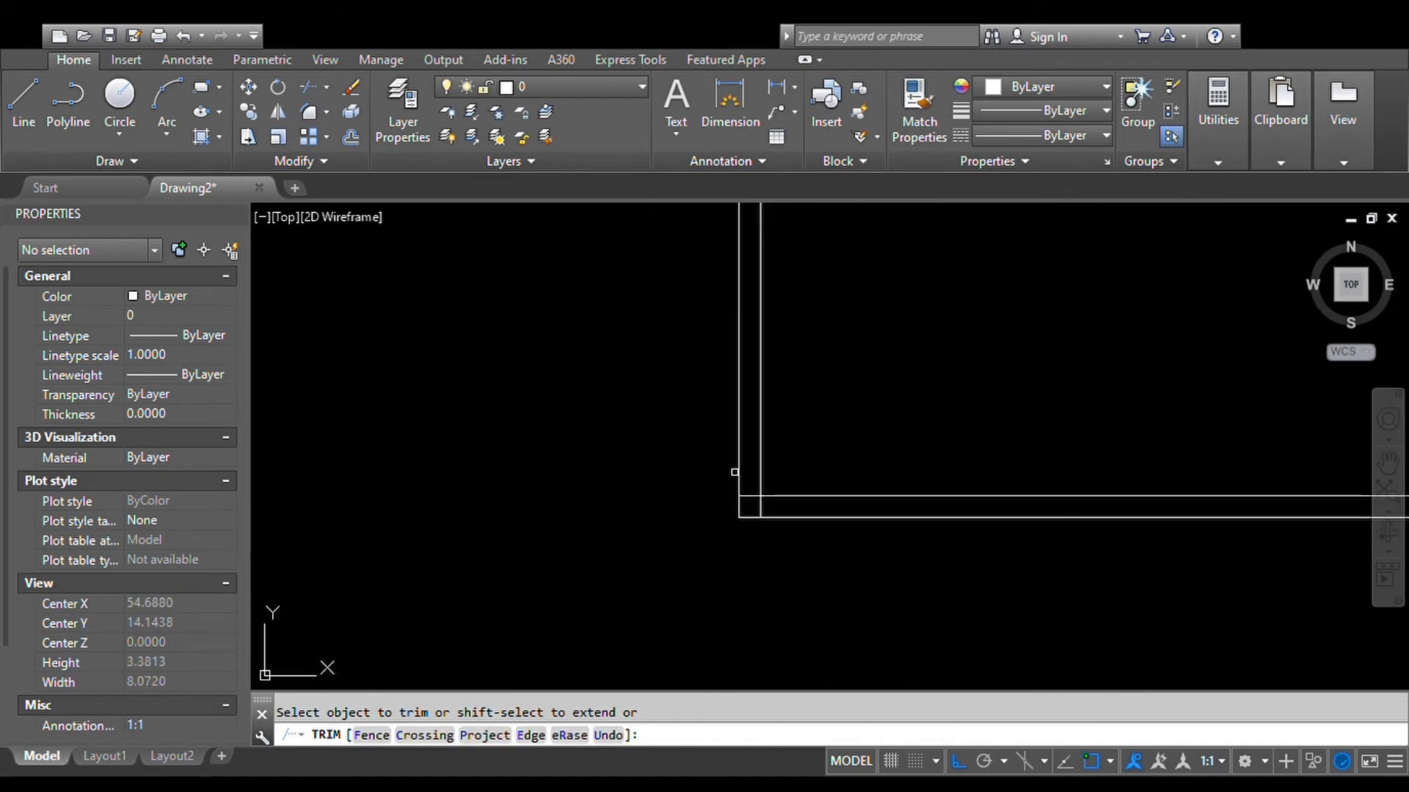
pyautogui.scroll(6, 754, 505)
pyautogui.click(784, 530)
pyautogui.click(774, 518)
pyautogui.click(708, 448)
# Step: Trim the overlapping offset line ends at the top-left corner of the first rectangle
pyautogui.scroll(-4, 801, 371)
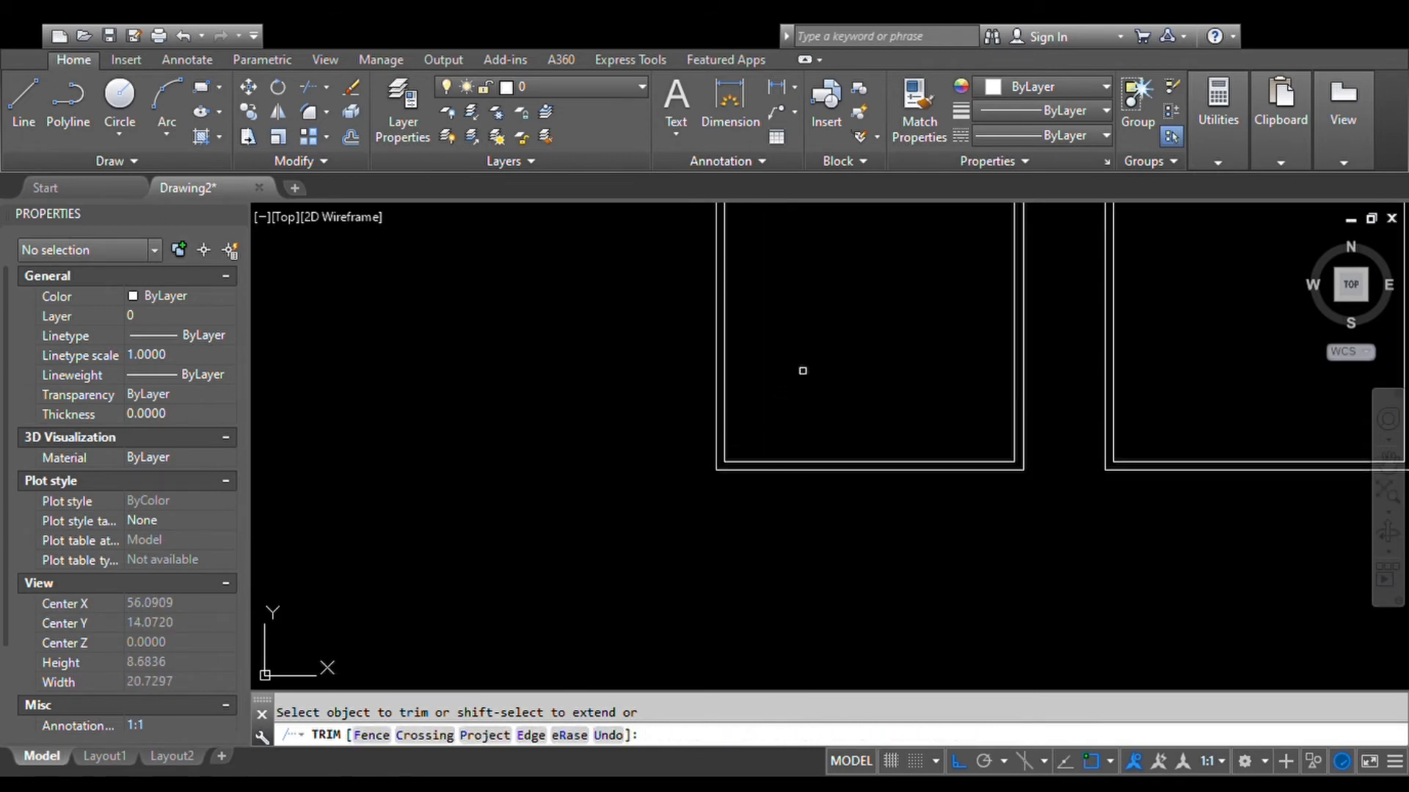
pyautogui.moveTo(802, 371); pyautogui.dragTo(773, 453, button='middle')
pyautogui.scroll(5, 663, 449)
pyautogui.click(669, 451)
pyautogui.click(644, 468)
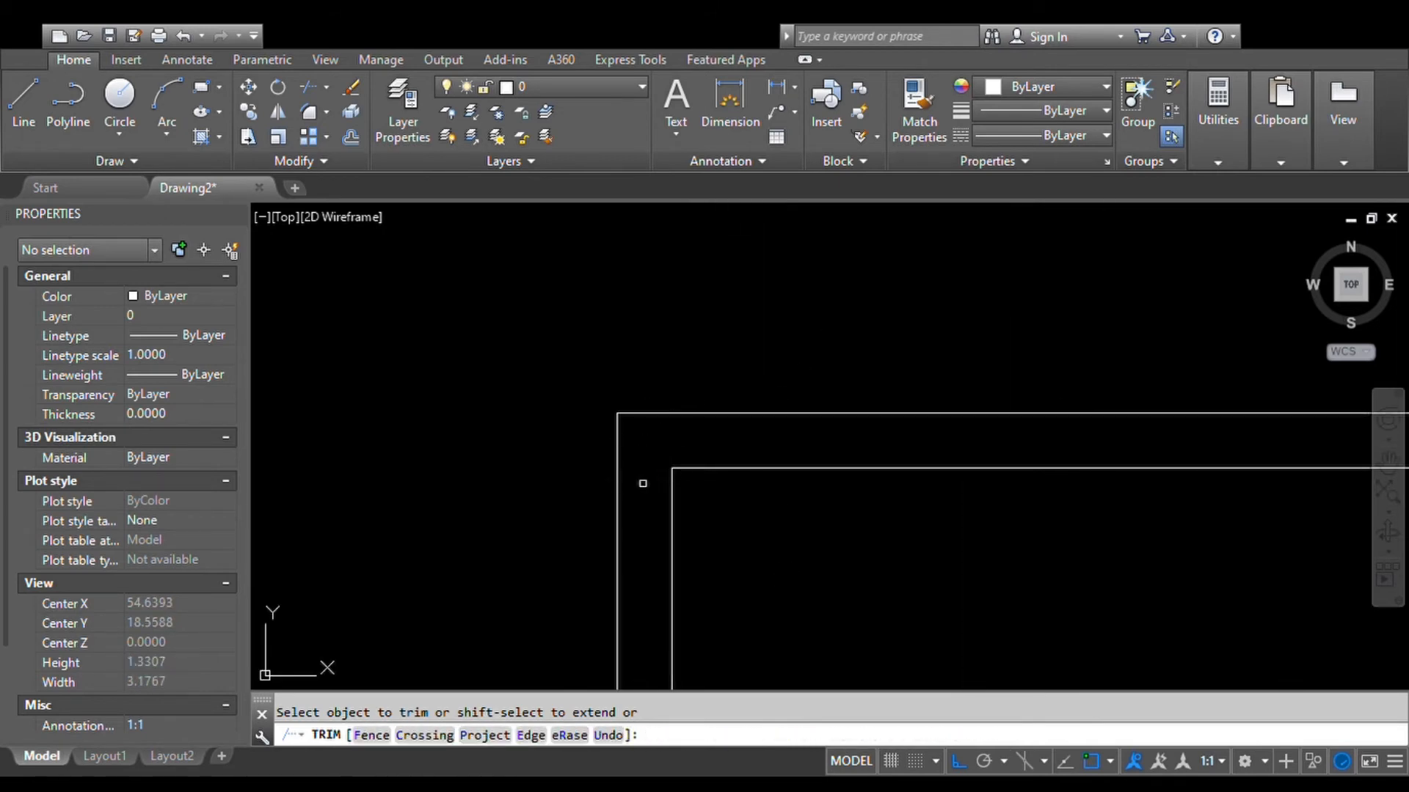
# Step: Trim the overlapping offset line ends at the top-right corner of the first rectangle and end the Trim command
pyautogui.scroll(-4, 643, 482)
pyautogui.moveTo(918, 531); pyautogui.dragTo(450, 475, button='middle')
pyautogui.scroll(4, 998, 419)
pyautogui.click(906, 419)
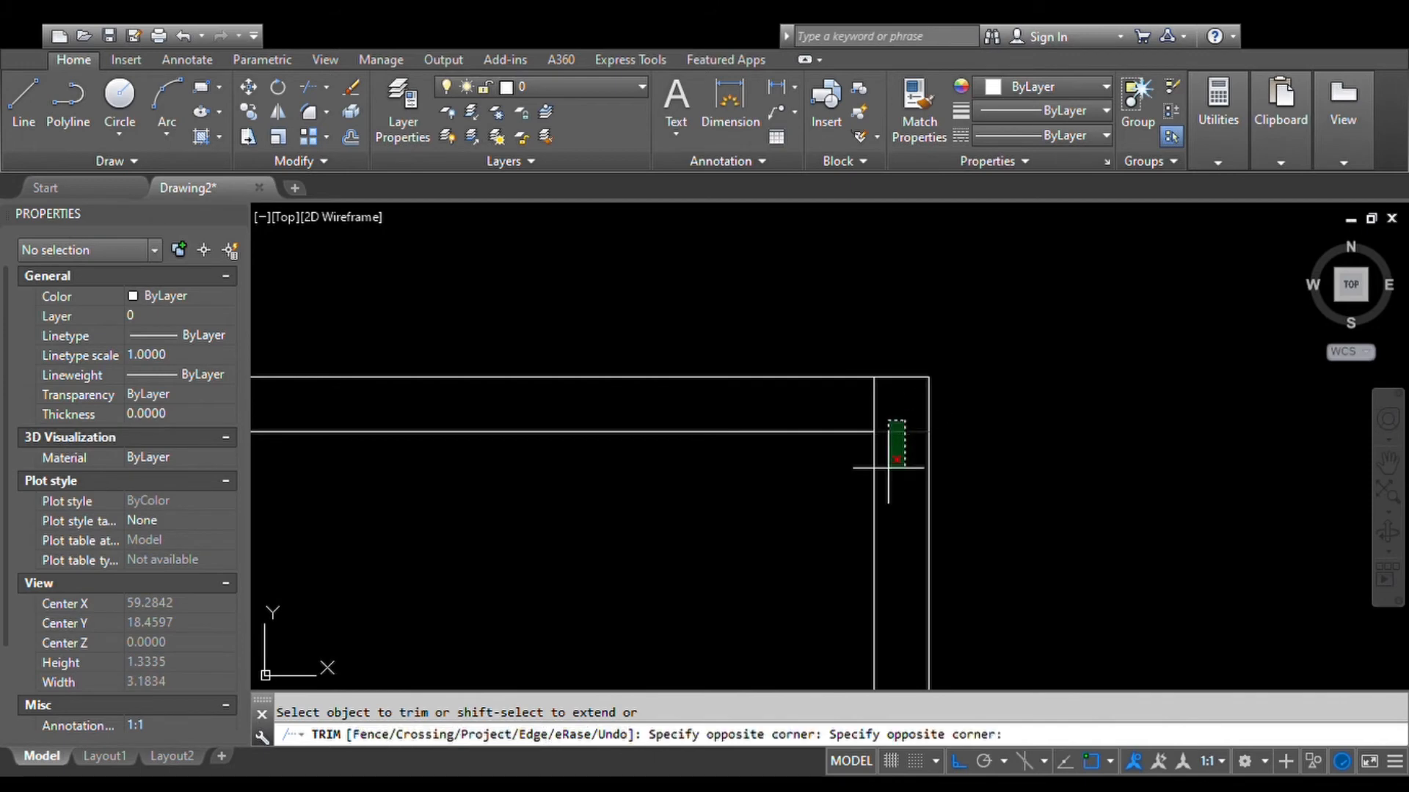
pyautogui.click(889, 468)
pyautogui.click(900, 389)
pyautogui.click(856, 407)
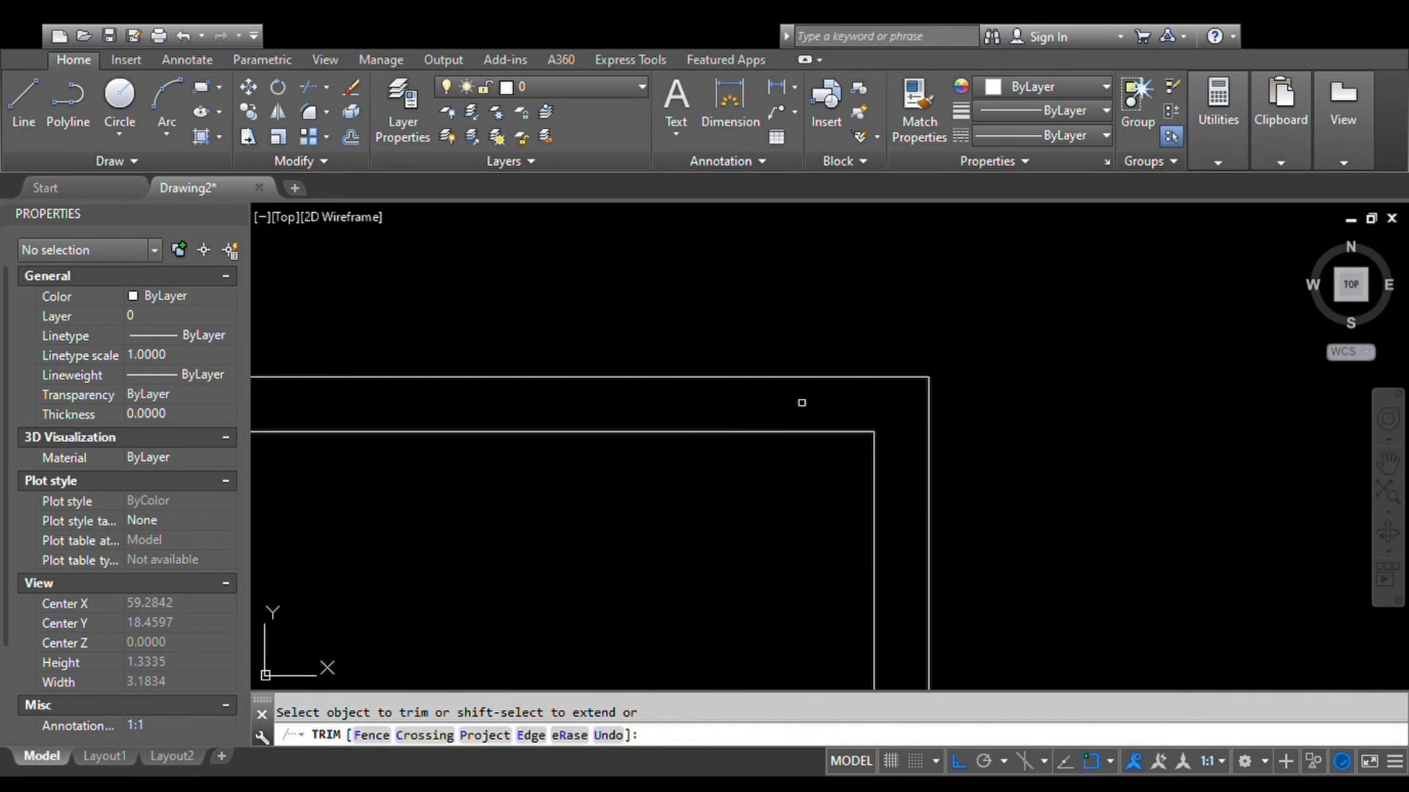
pyautogui.press('Return')
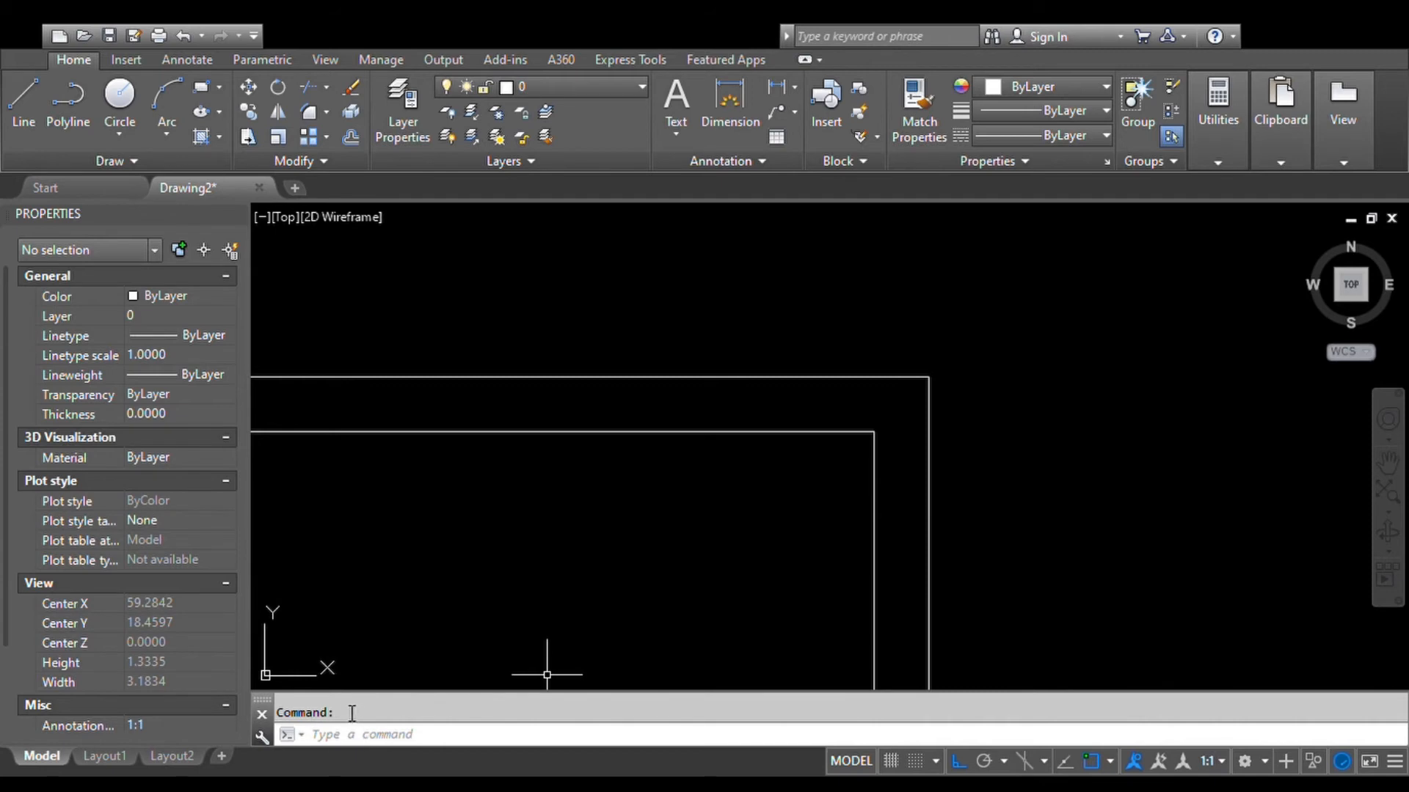
pyautogui.write('line')
pyautogui.press('Return')
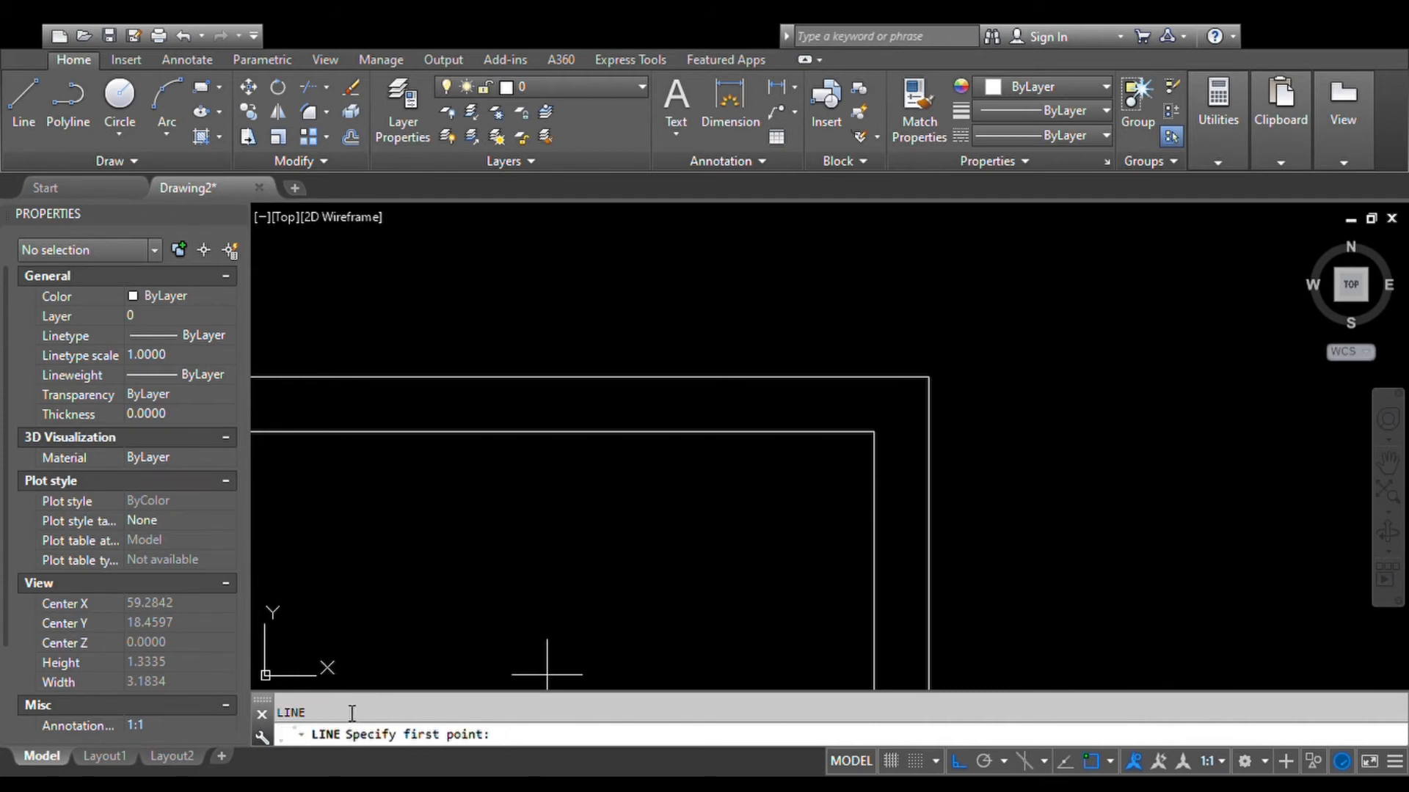
pyautogui.press('Escape')
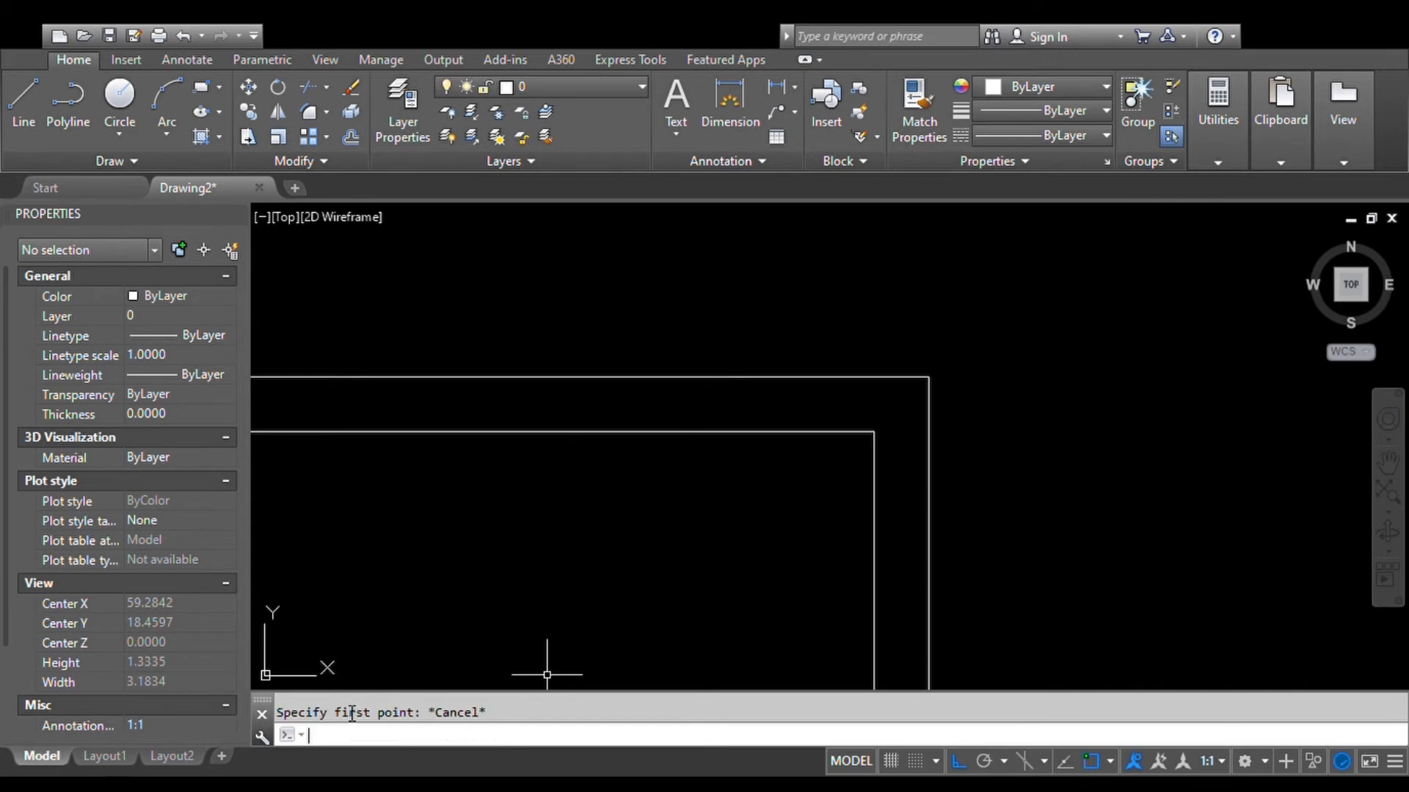
# Step: Start the Multiline command for the empty area beside the third rectangle and set the multiline scale to 0.15
pyautogui.scroll(-12, 487, 503)
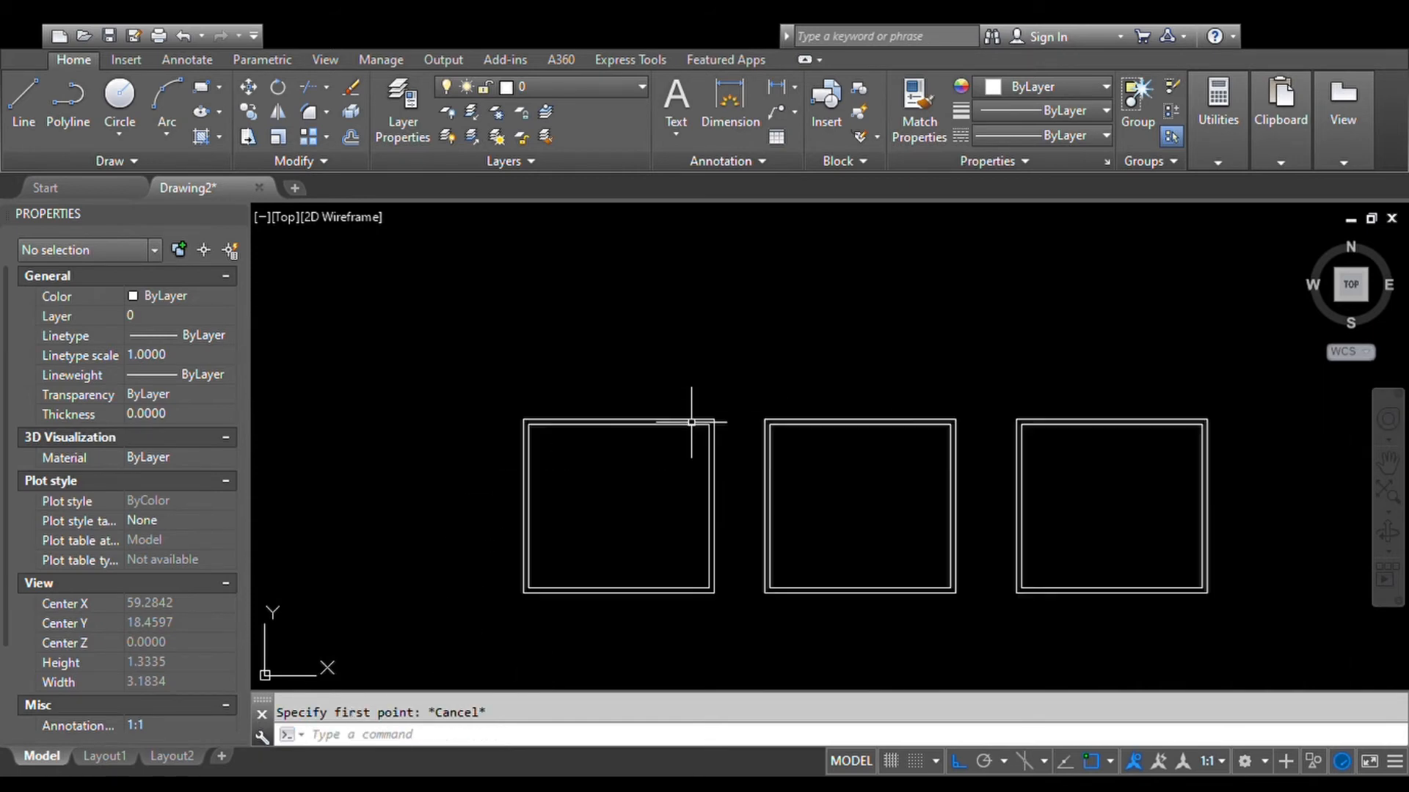
pyautogui.middleClick(847, 521)
pyautogui.middleClick(847, 520)
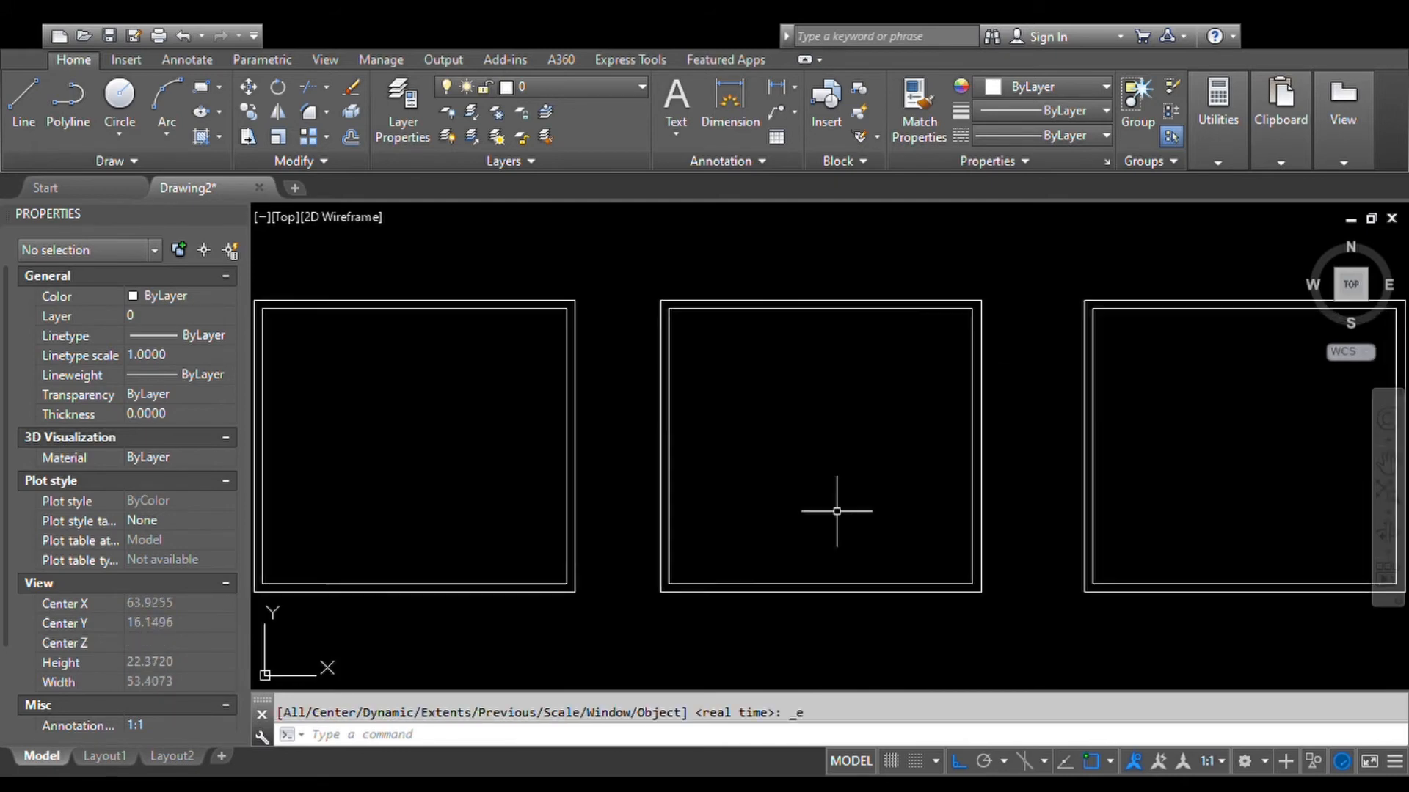
pyautogui.scroll(-4, 793, 566)
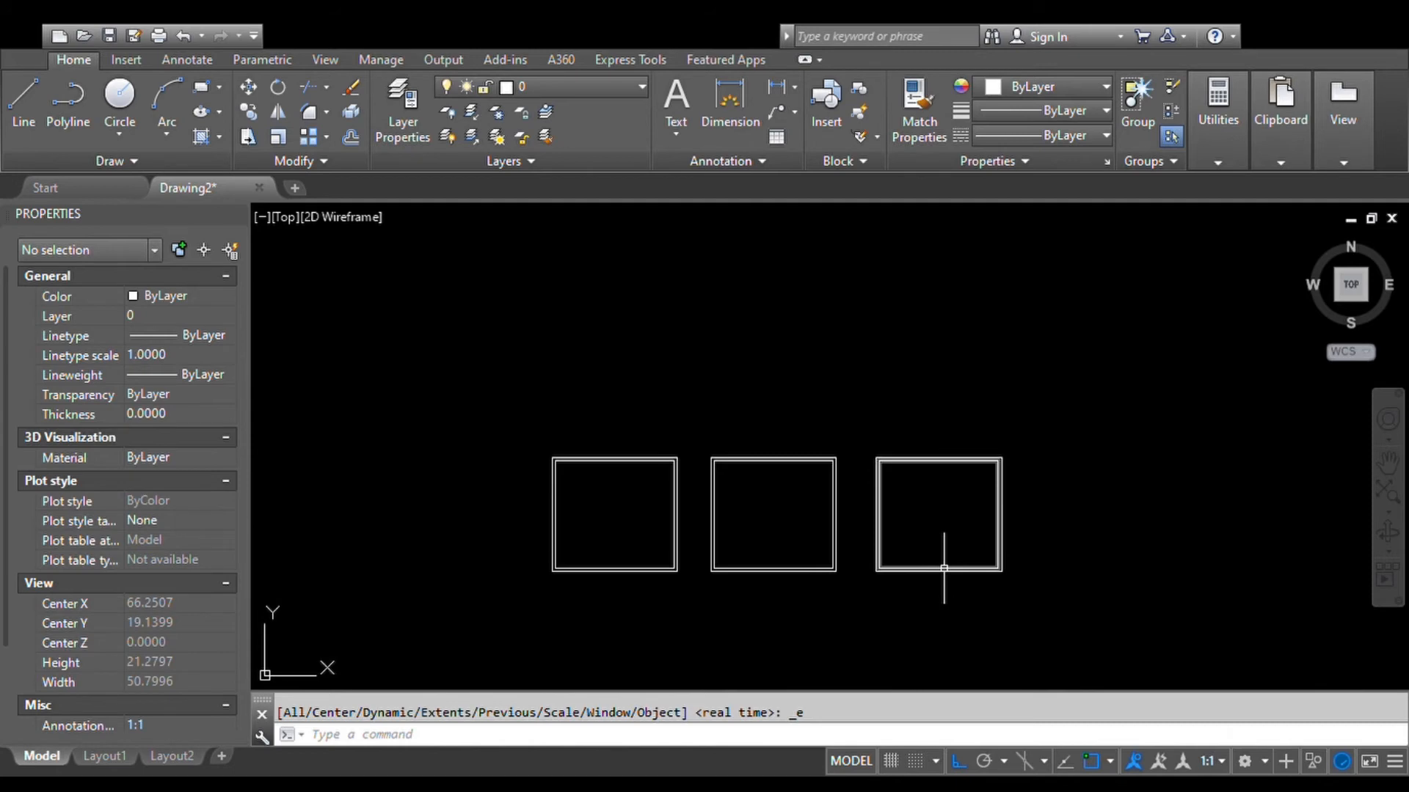
pyautogui.scroll(3, 936, 566)
pyautogui.moveTo(934, 566)
pyautogui.mouseDown(button='middle')
pyautogui.moveTo(725, 540)
pyautogui.moveTo(724, 562)
pyautogui.mouseUp(button='middle')
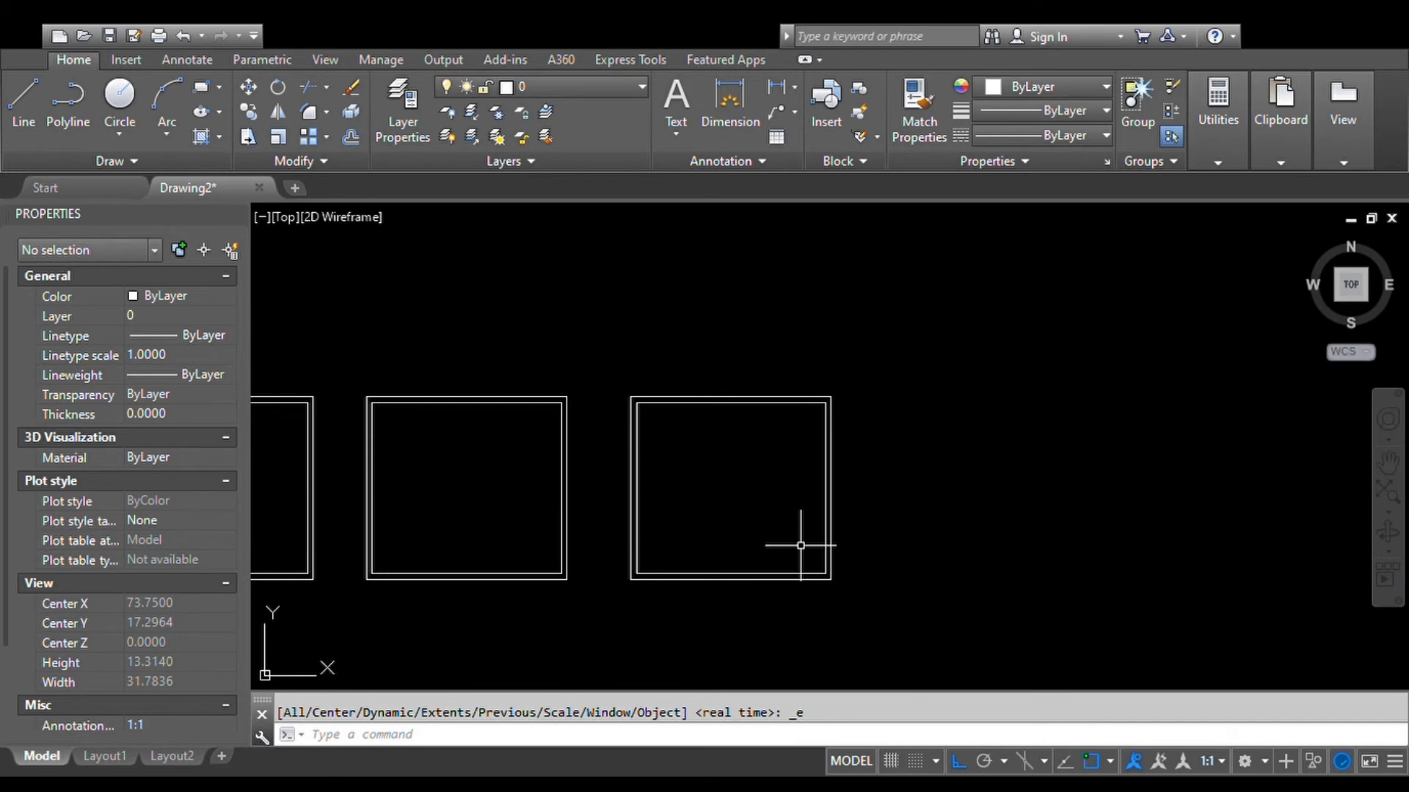
pyautogui.scroll(2, 873, 553)
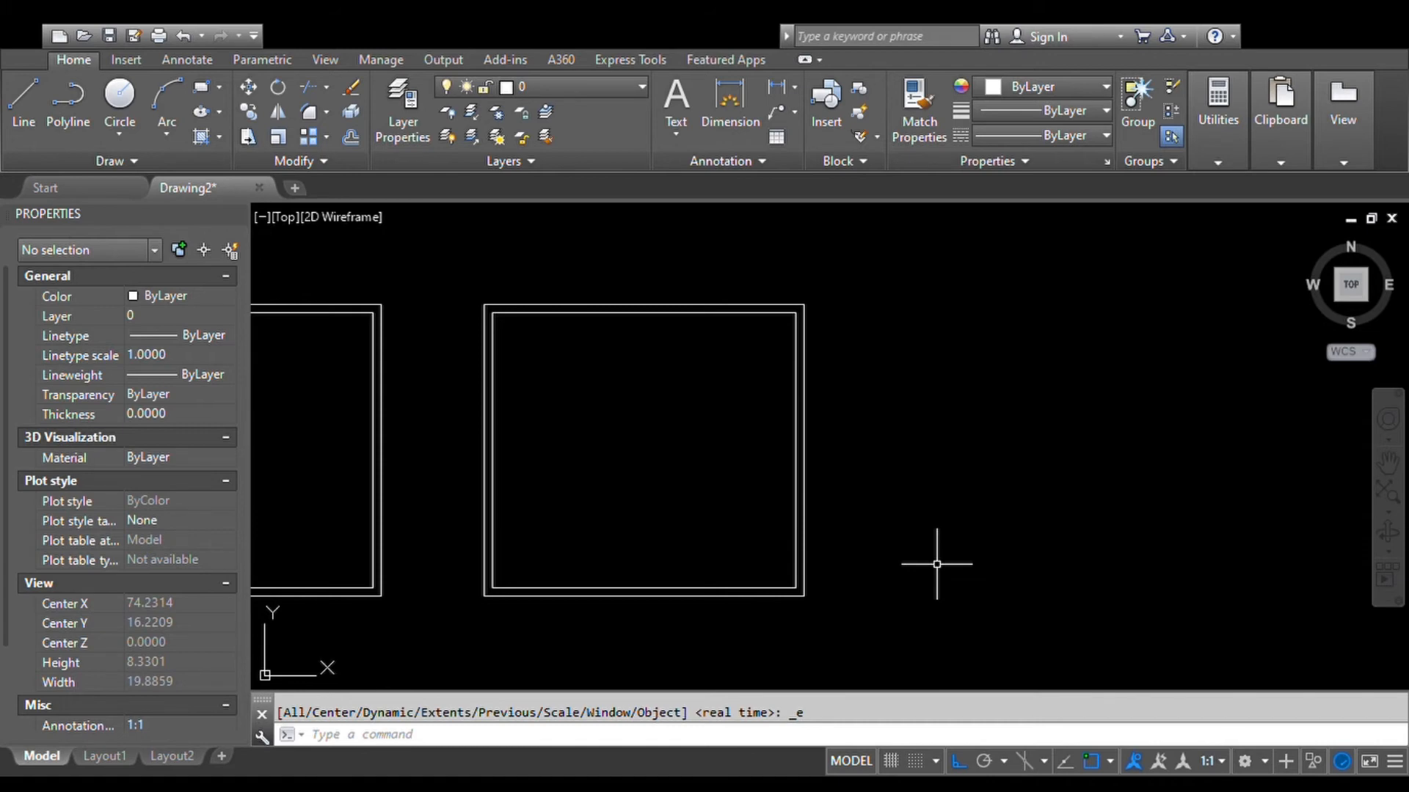
pyautogui.moveTo(936, 564); pyautogui.dragTo(819, 556, button='middle')
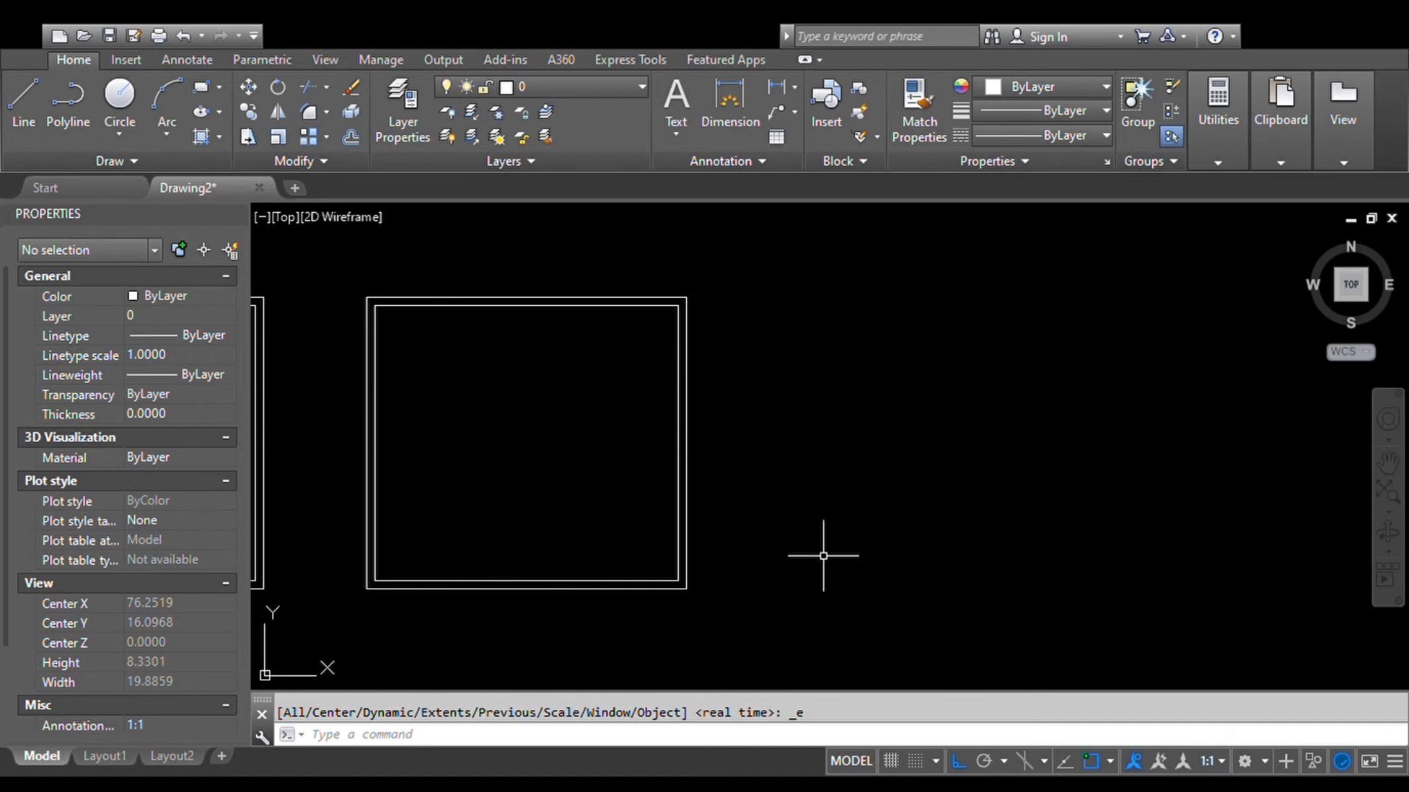
pyautogui.moveTo(751, 509); pyautogui.dragTo(683, 507, button='middle')
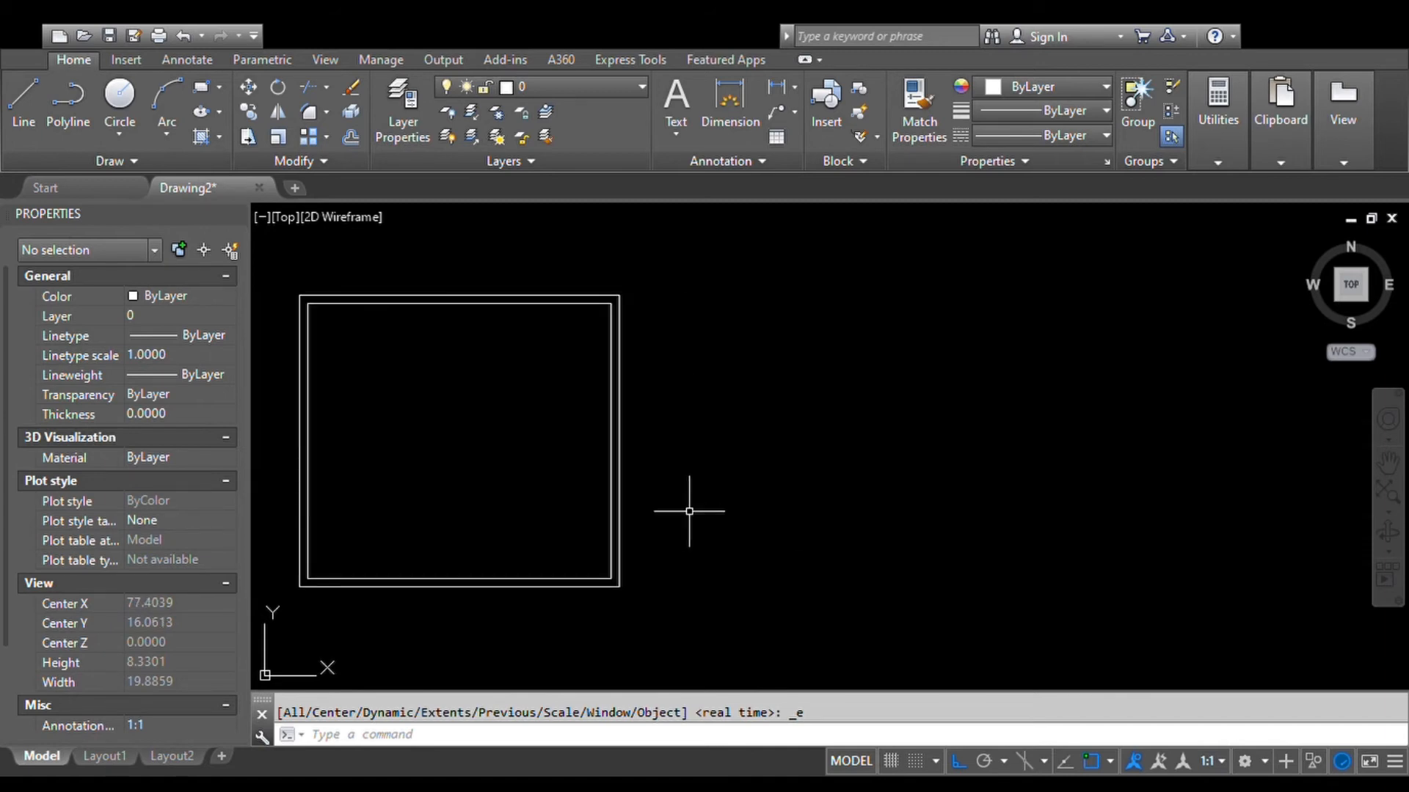
pyautogui.write('ML')
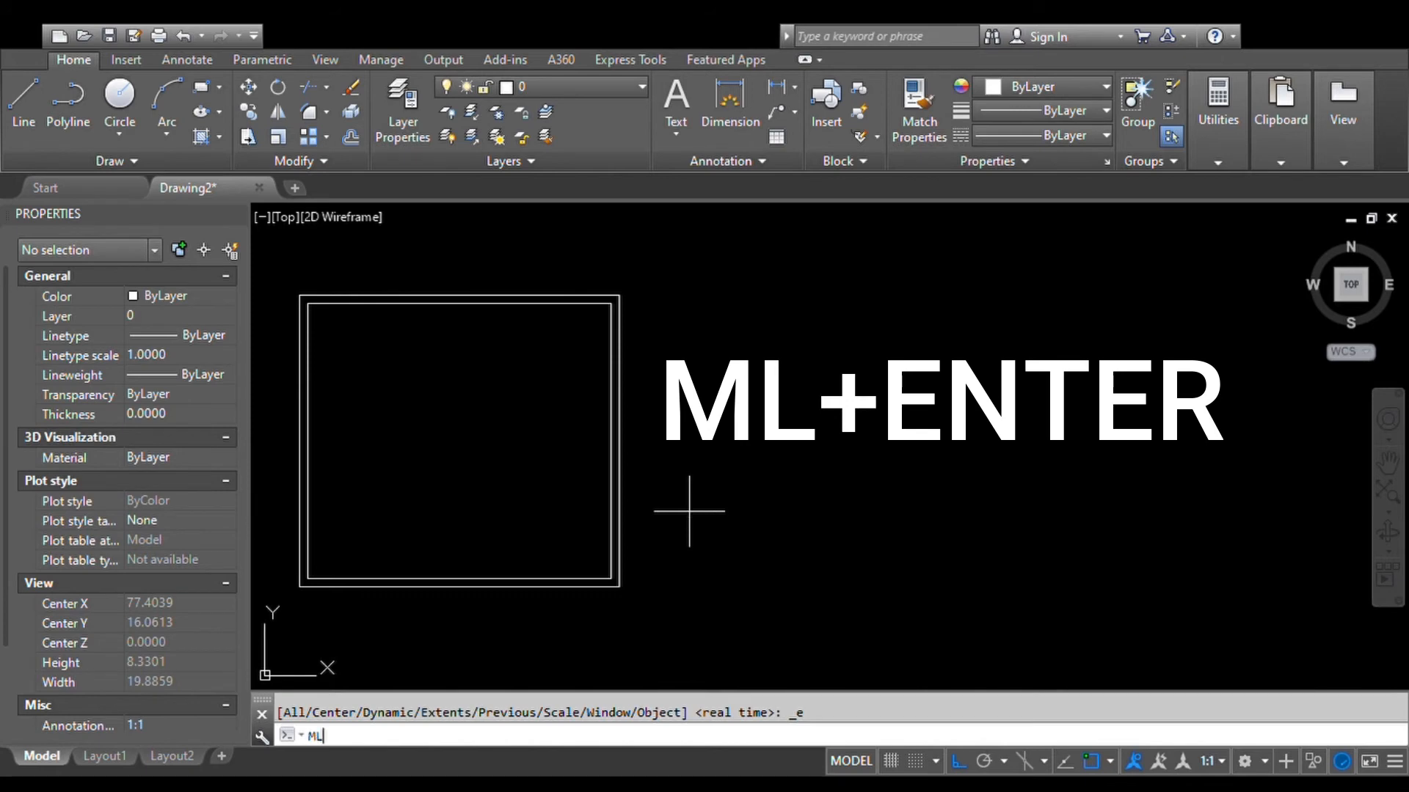
pyautogui.press('Return')
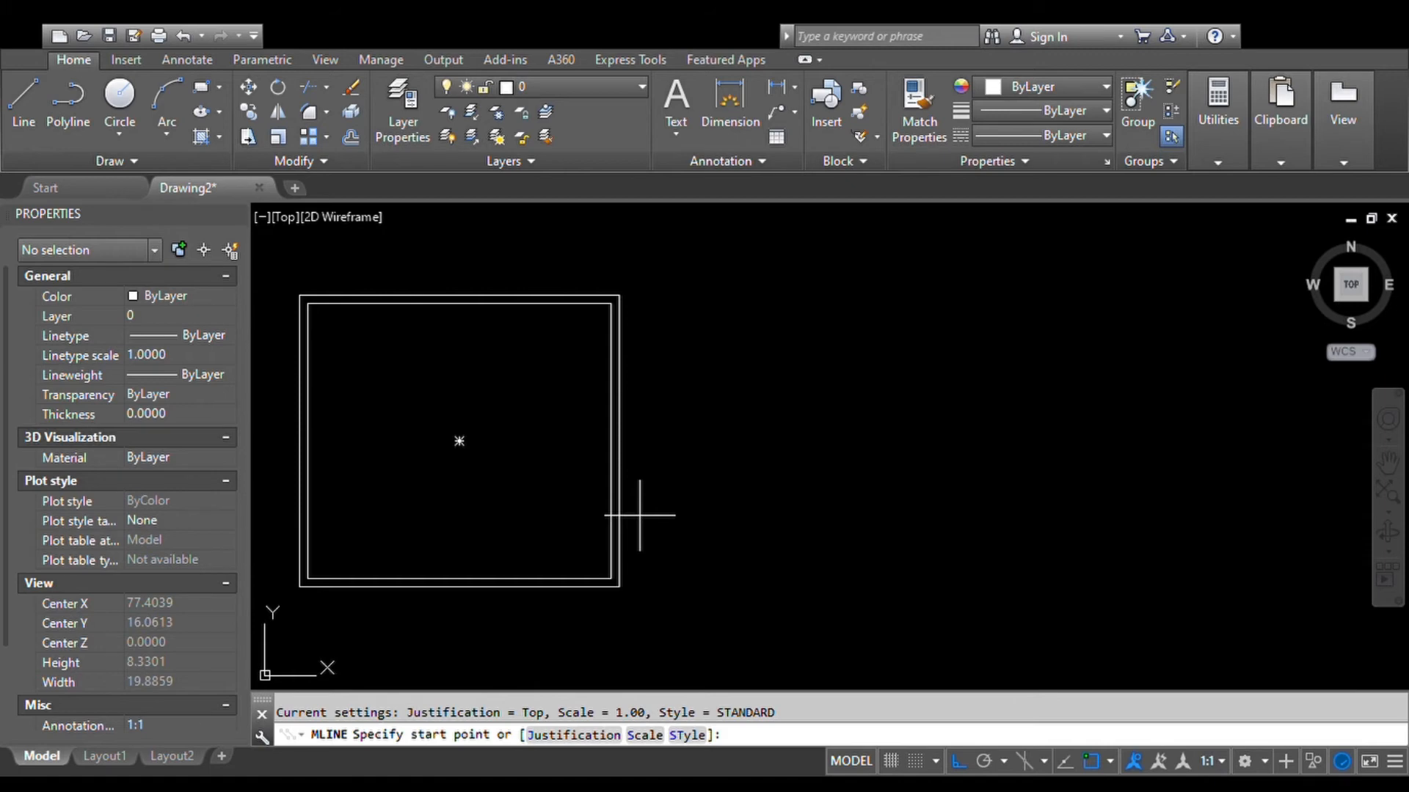
pyautogui.click(644, 735)
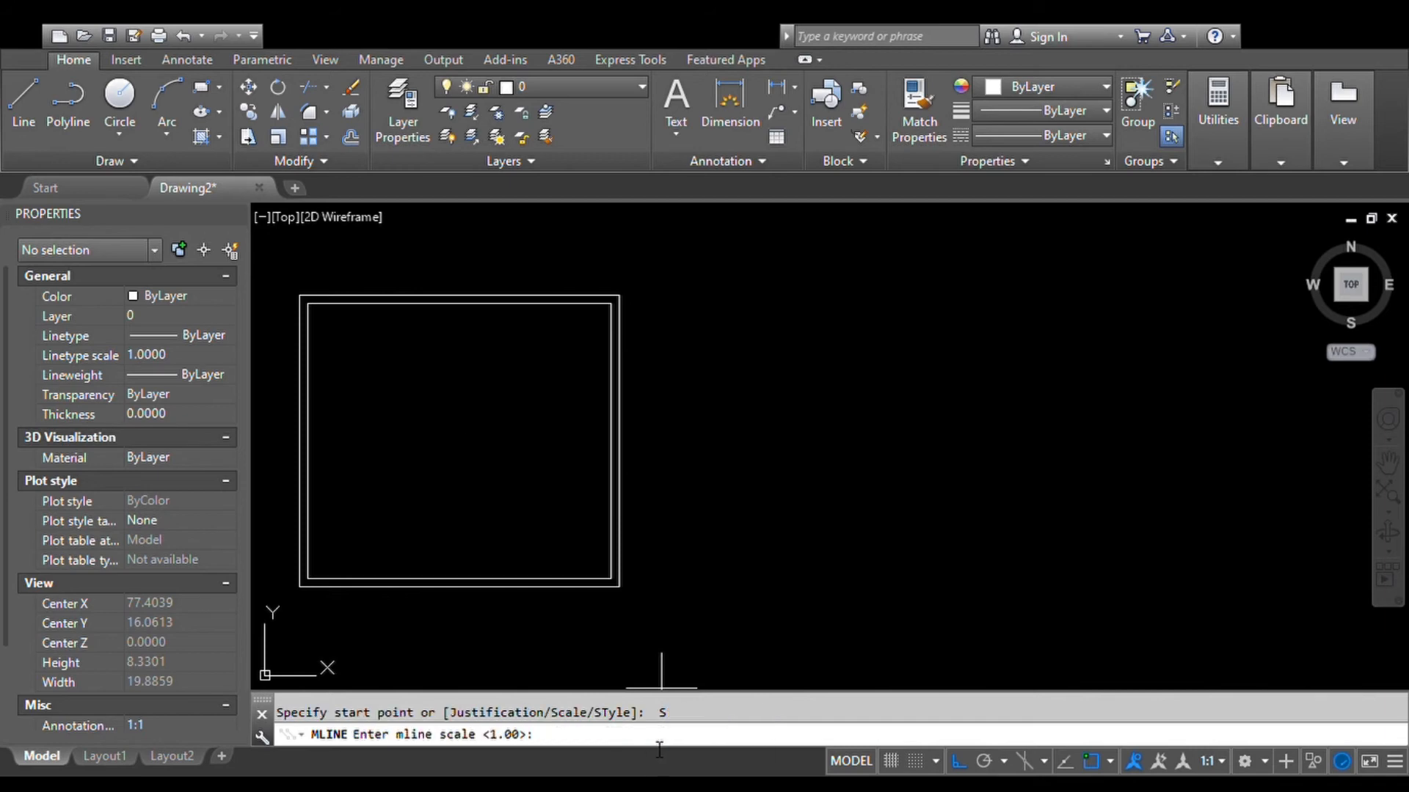
pyautogui.write('.15')
pyautogui.press('Return')
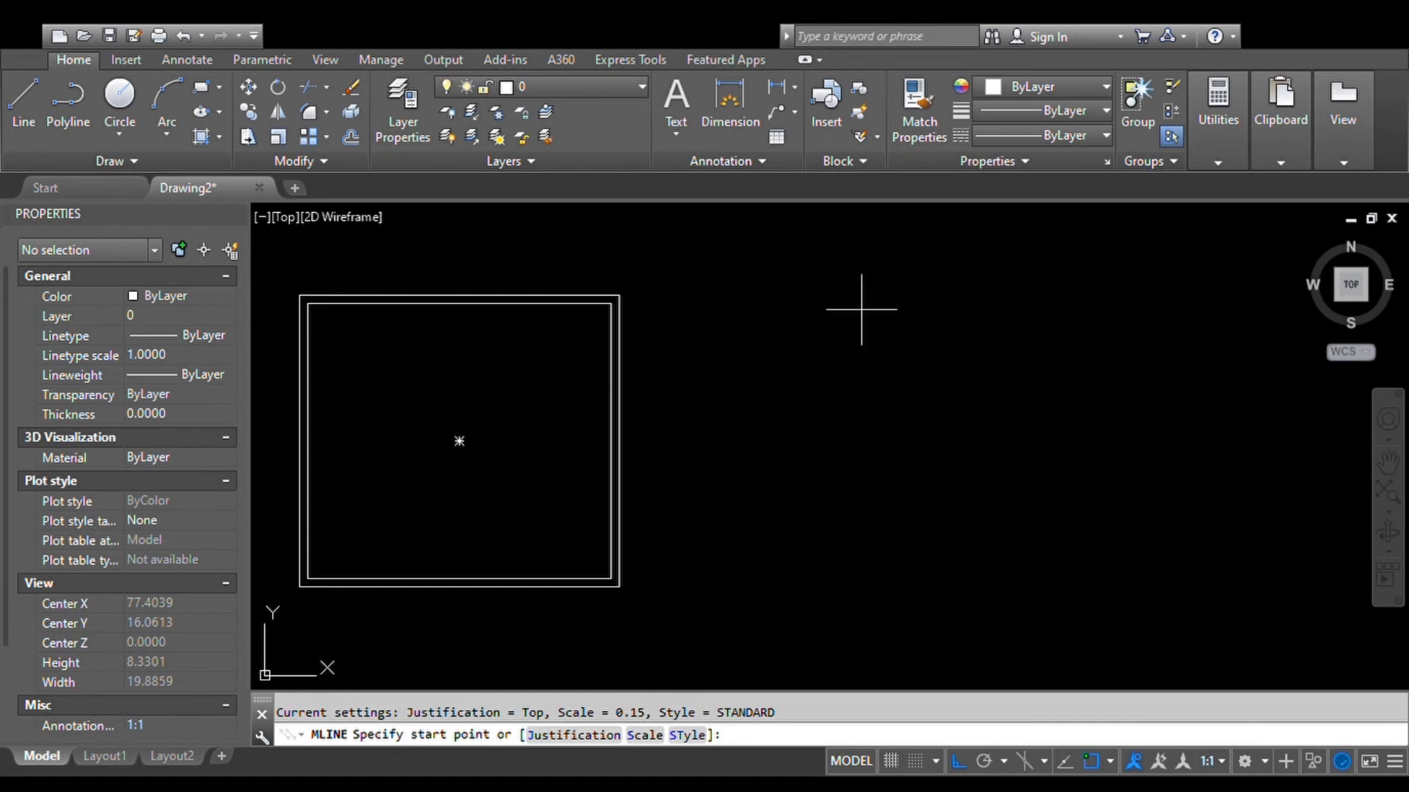
# Step: Draw a multiline rectangle beside the third one, going 5.5 right, 5 down, 5.5 left and 5 up, and end the command
pyautogui.click(684, 297)
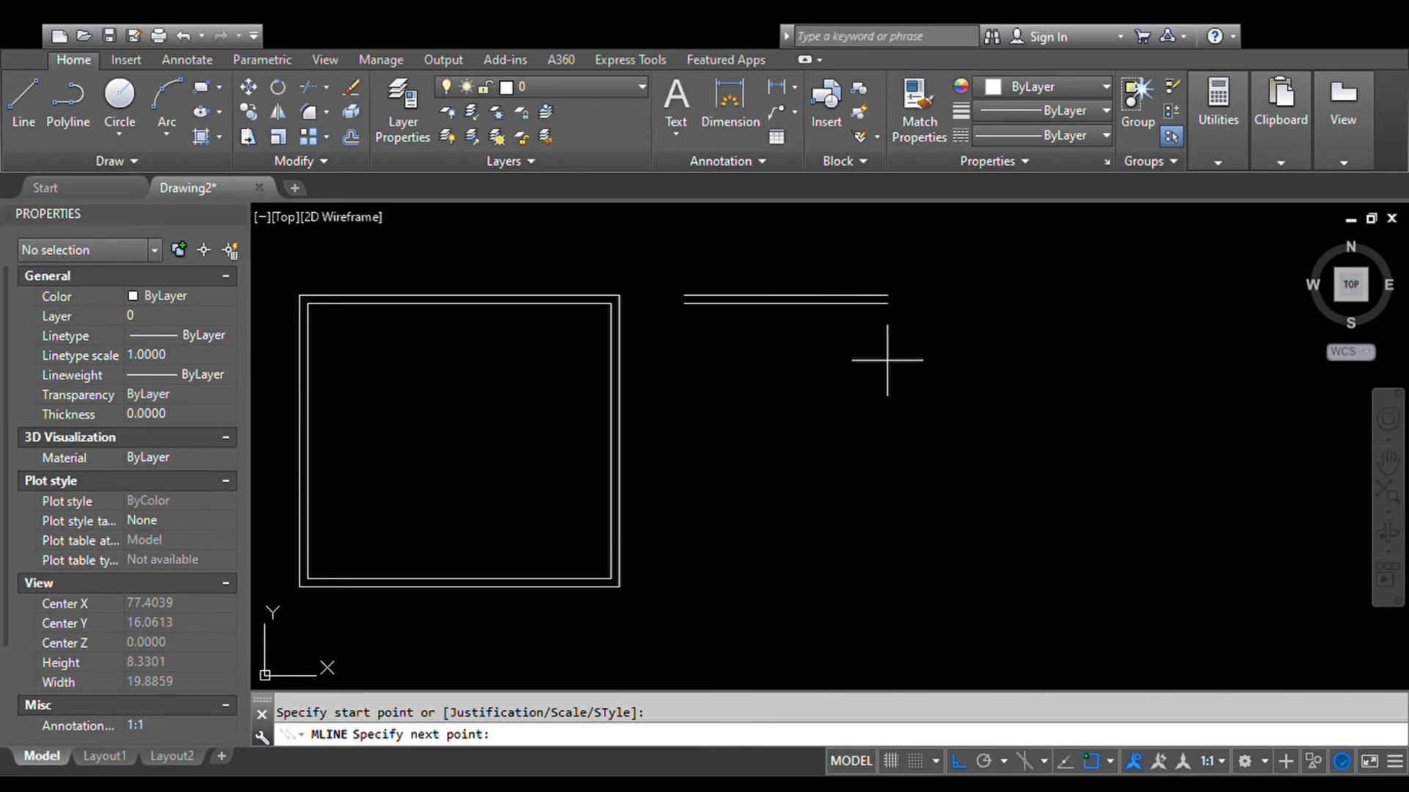
pyautogui.write('5.5')
pyautogui.press('Return')
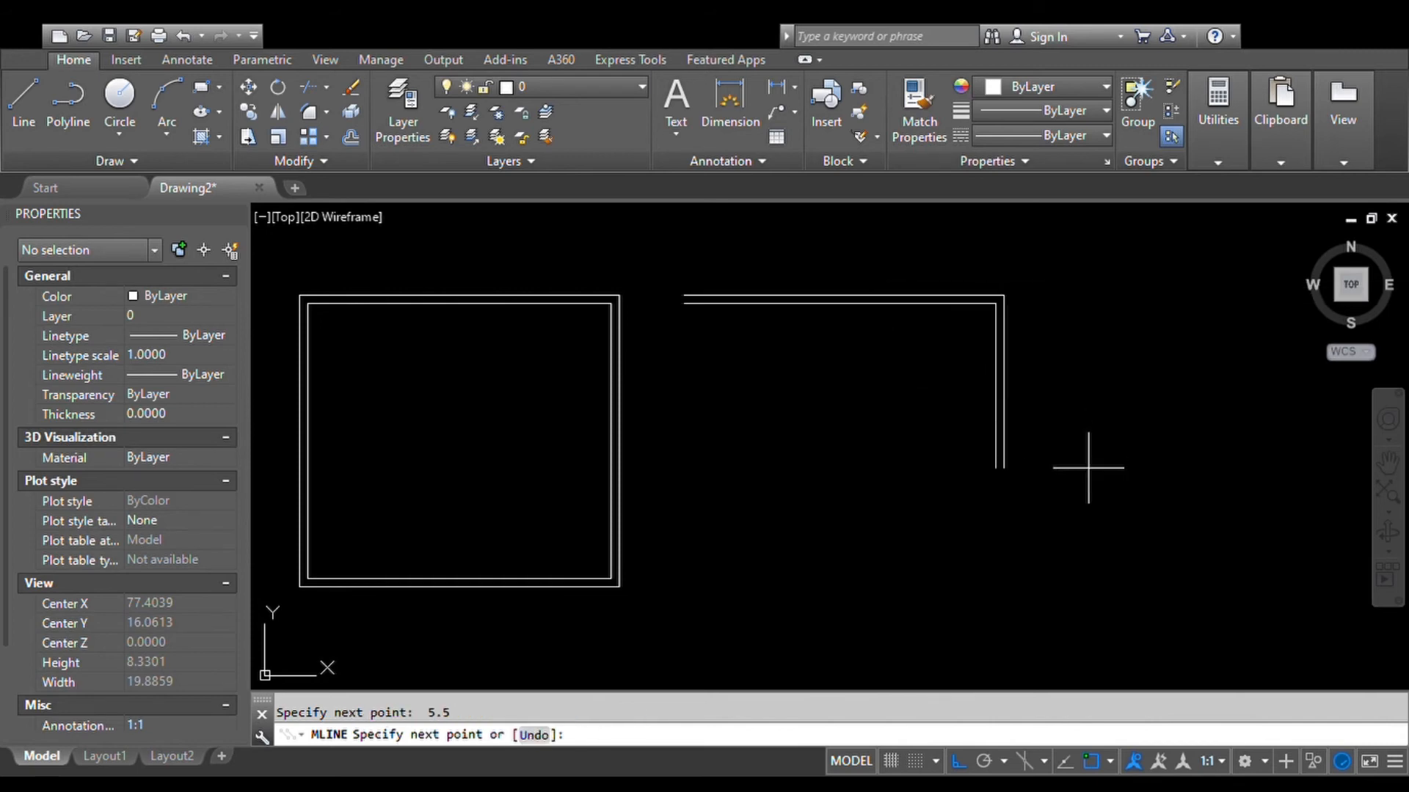
pyautogui.write('5')
pyautogui.press('Return')
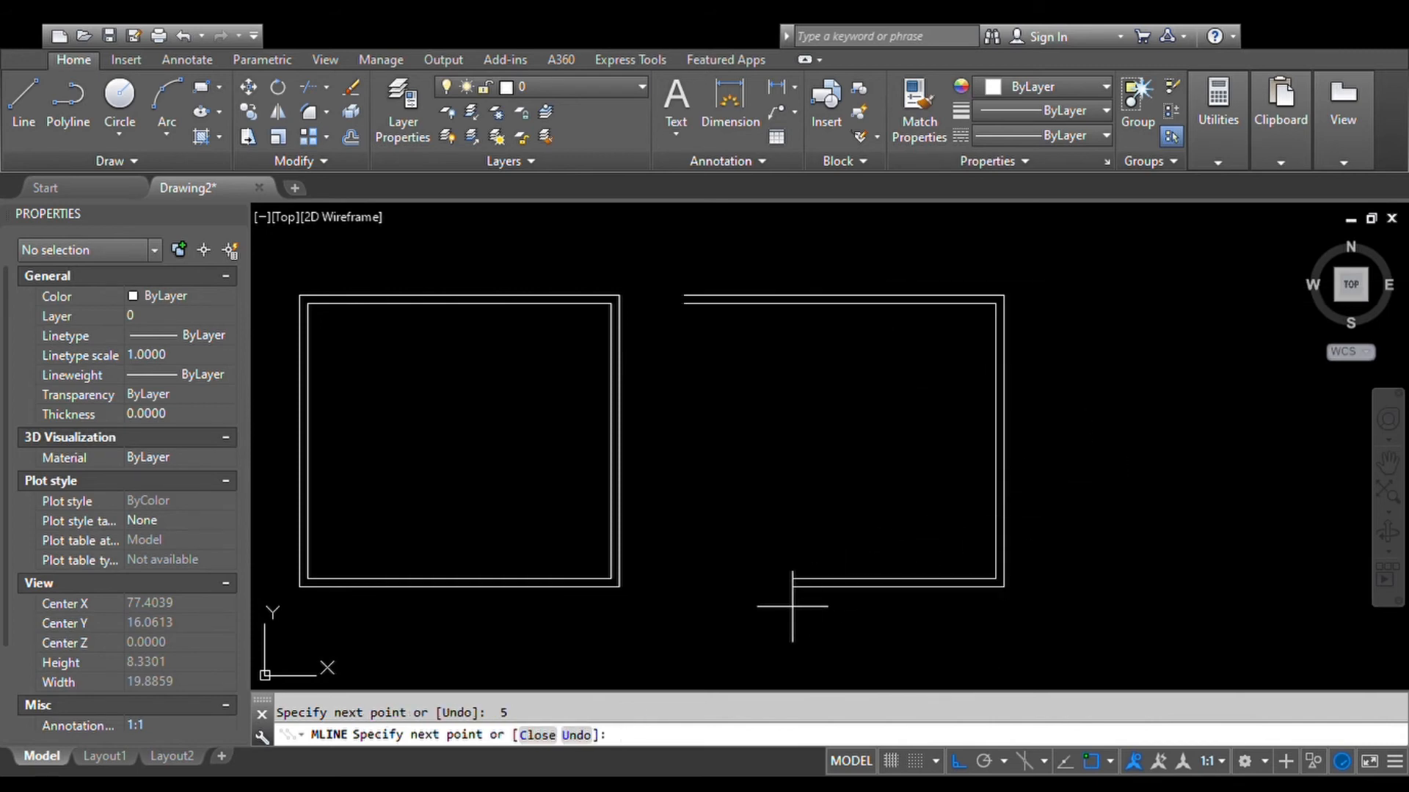
pyautogui.write('5.5')
pyautogui.press('Return')
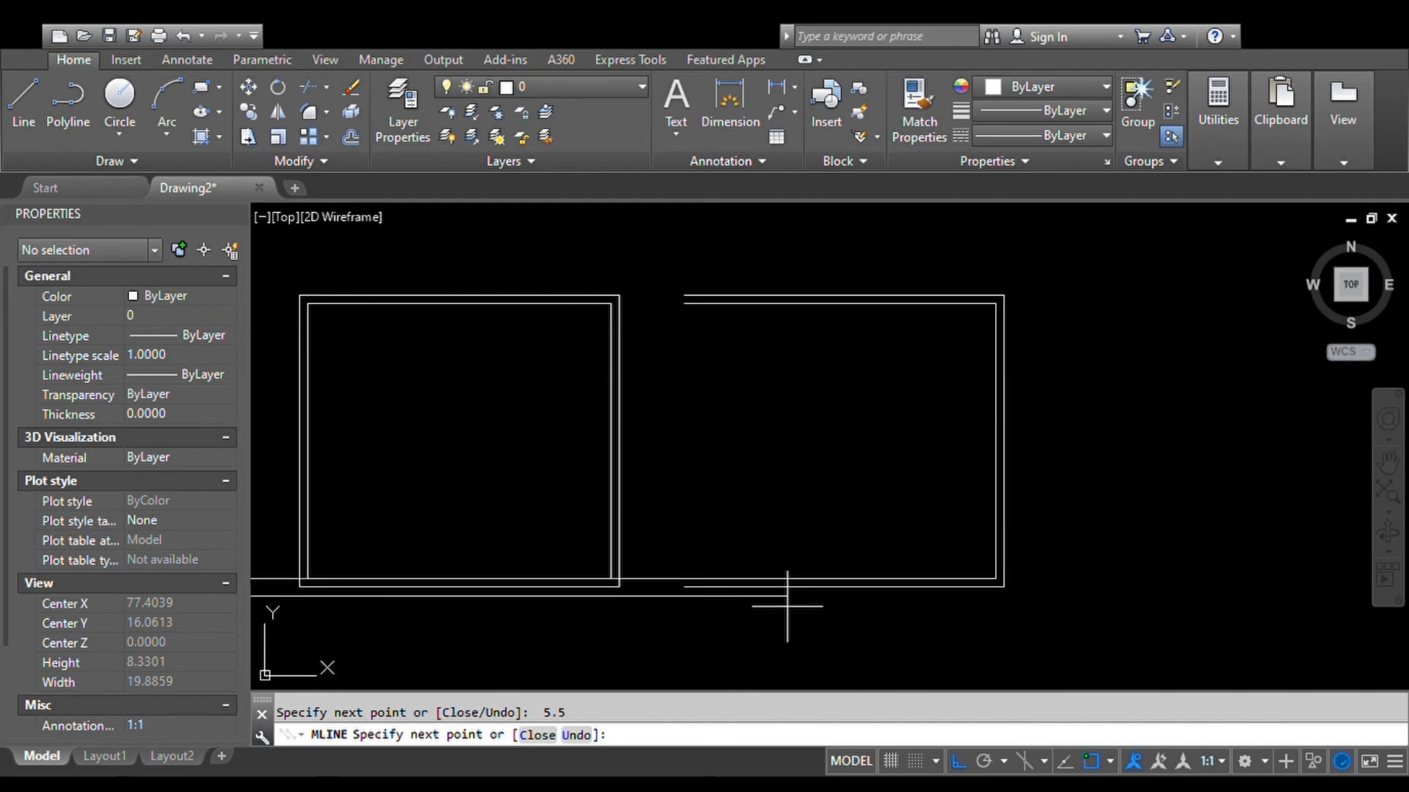
pyautogui.write('5')
pyautogui.press('Return')
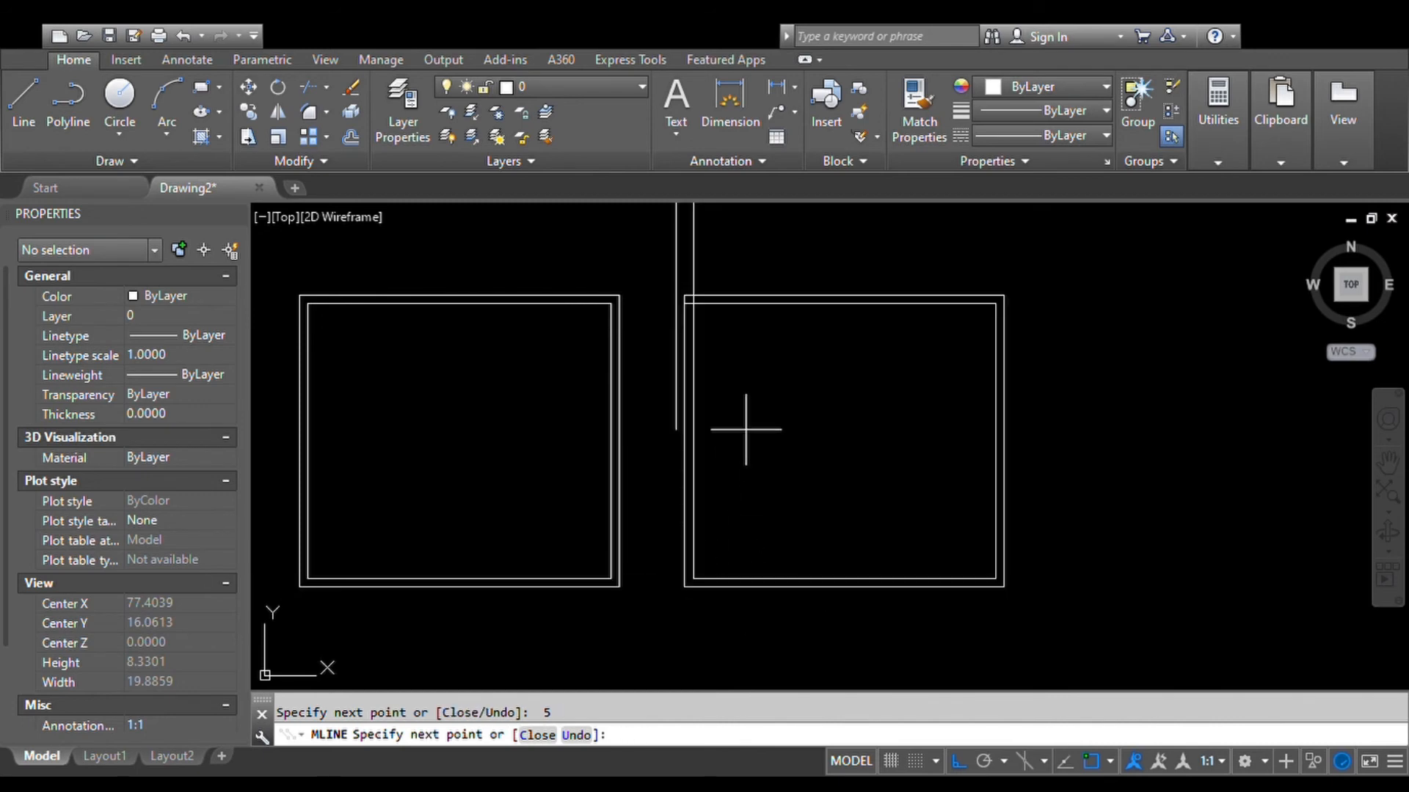
pyautogui.press('Escape')
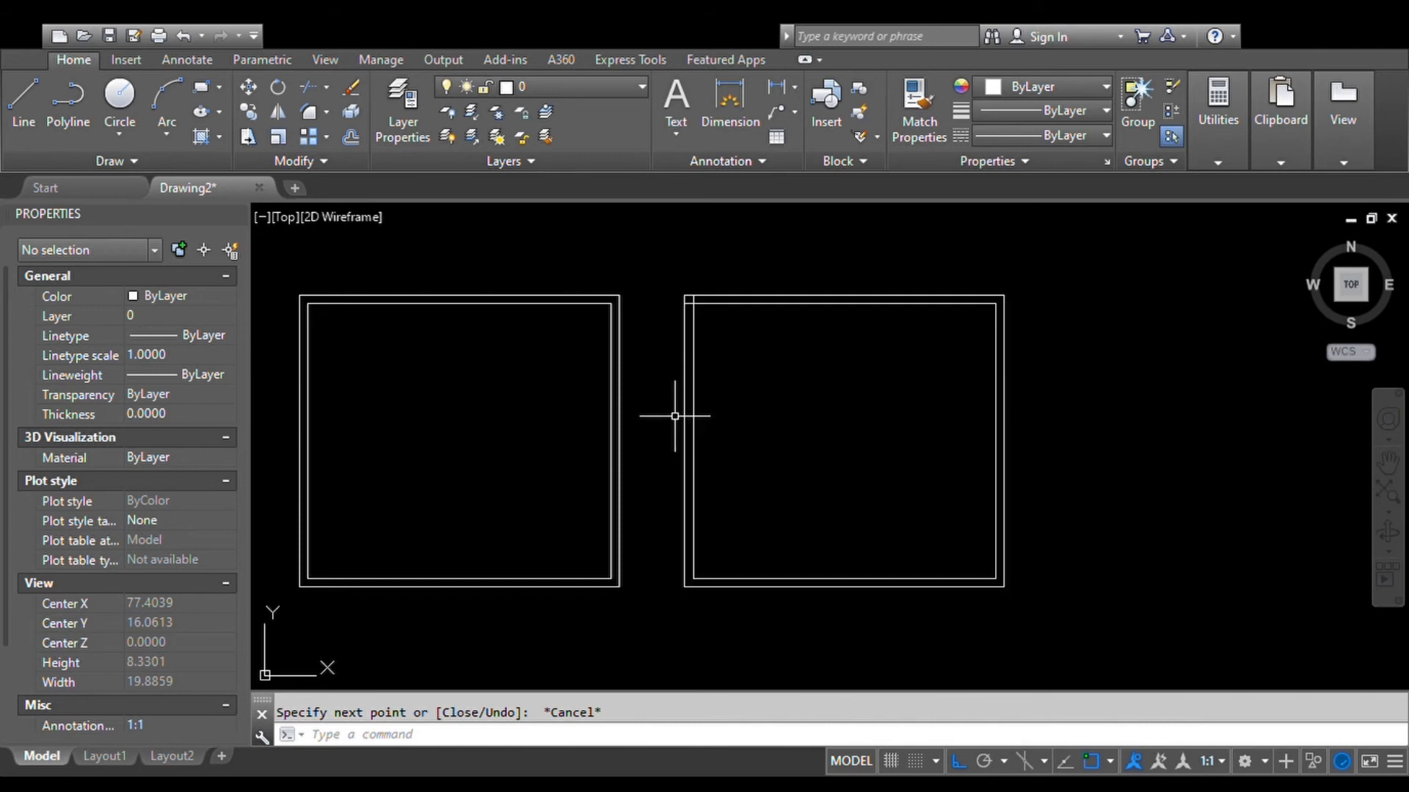
# Step: Examine the overlapping line ends at the top-left corner of the new multiline rectangle
pyautogui.scroll(4, 697, 293)
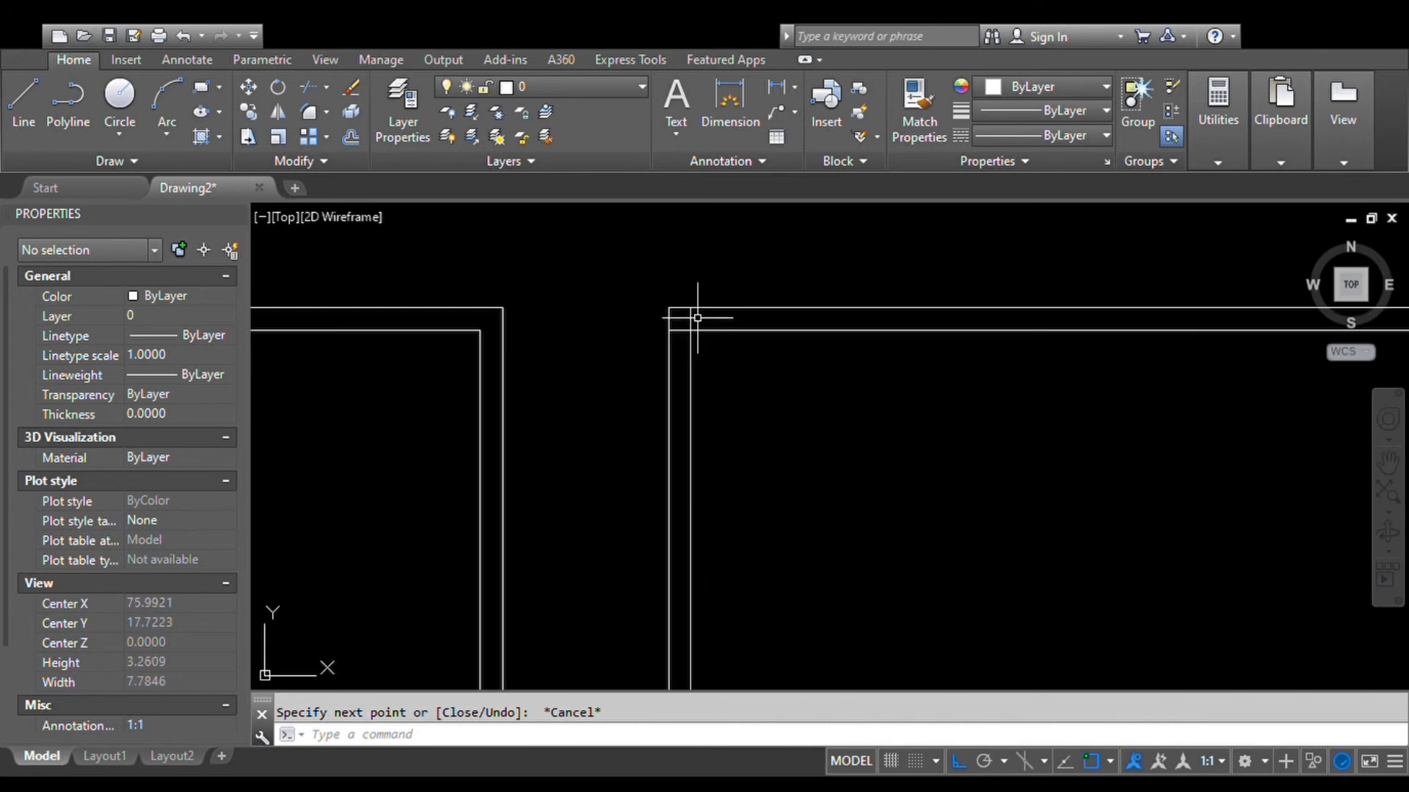
pyautogui.scroll(-2, 723, 307)
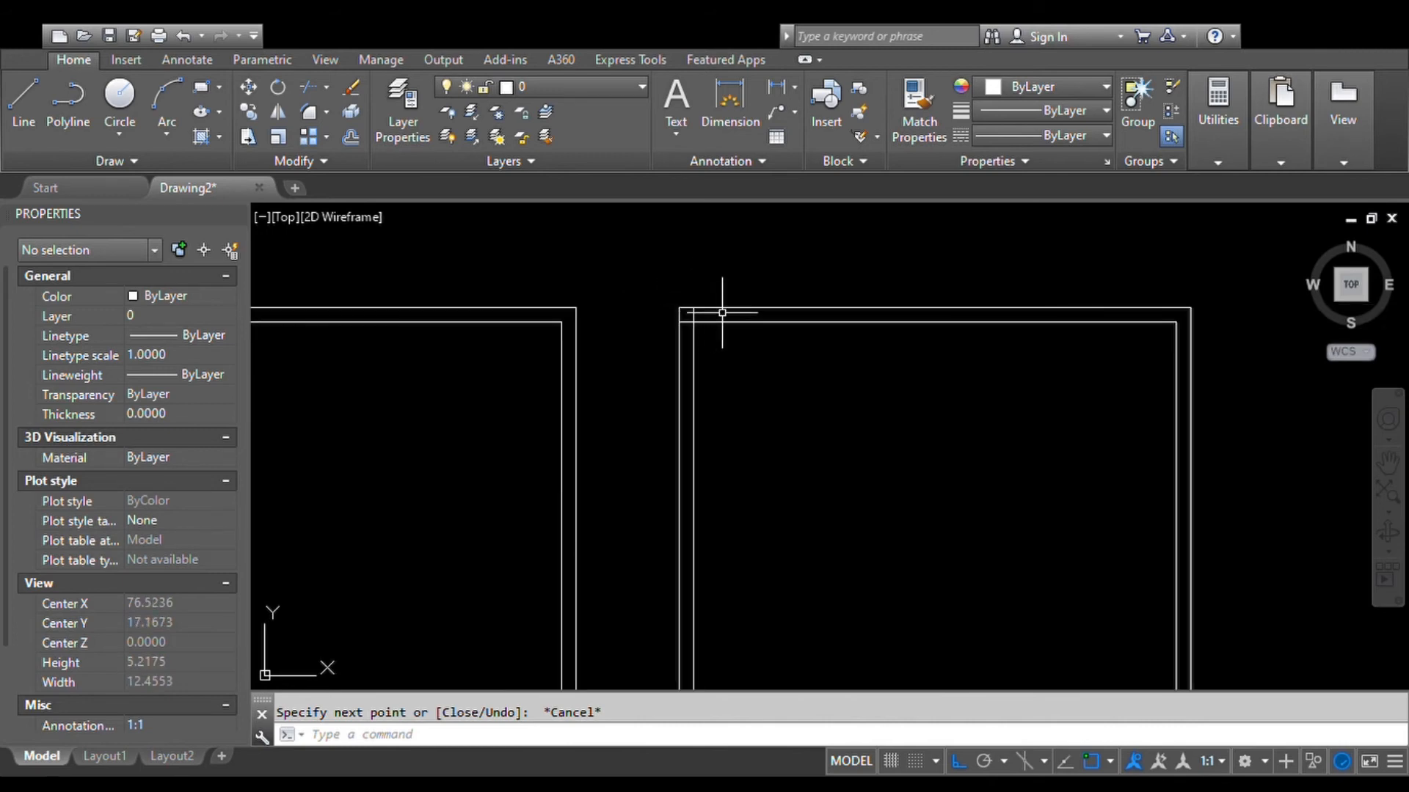
pyautogui.click(726, 306)
pyautogui.scroll(-4, 720, 362)
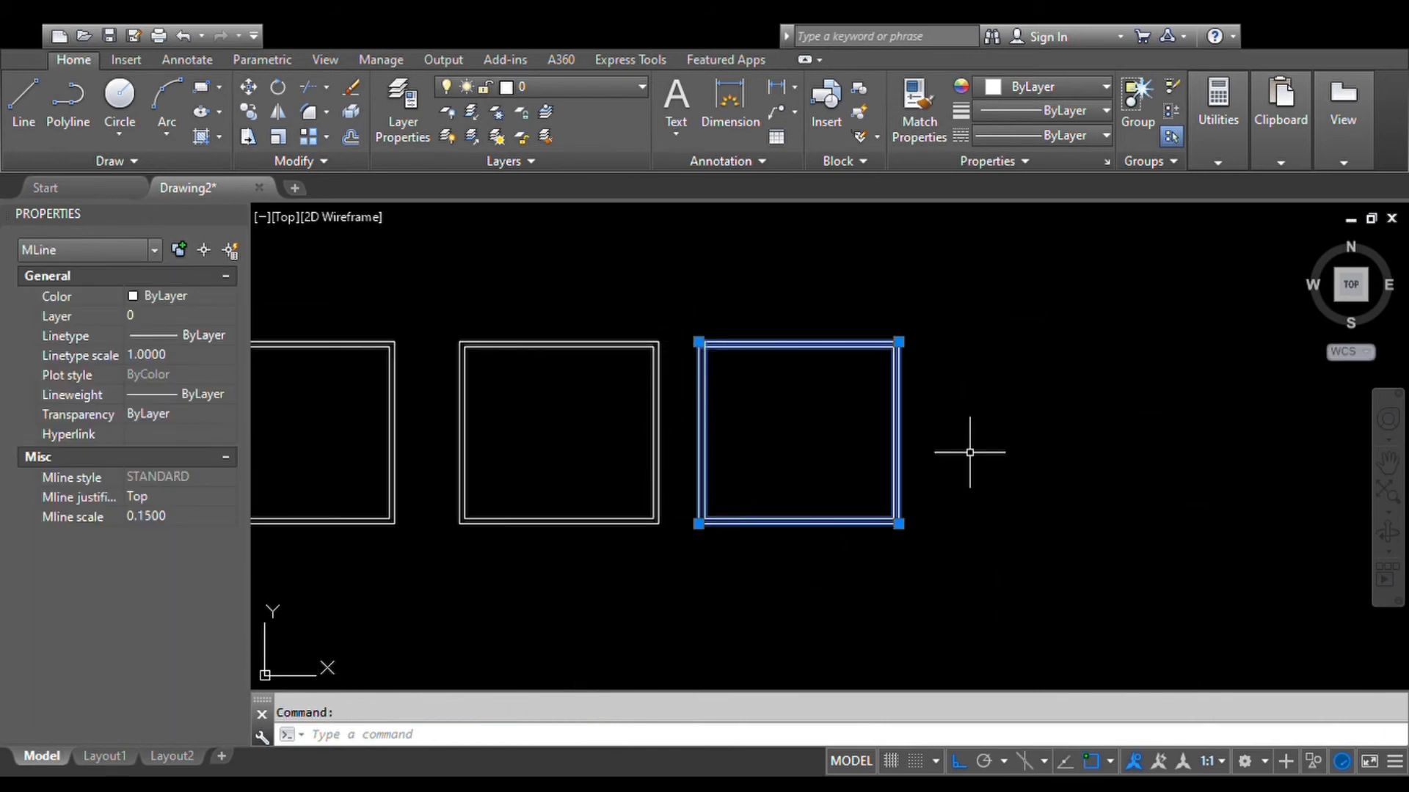
pyautogui.scroll(8, 724, 336)
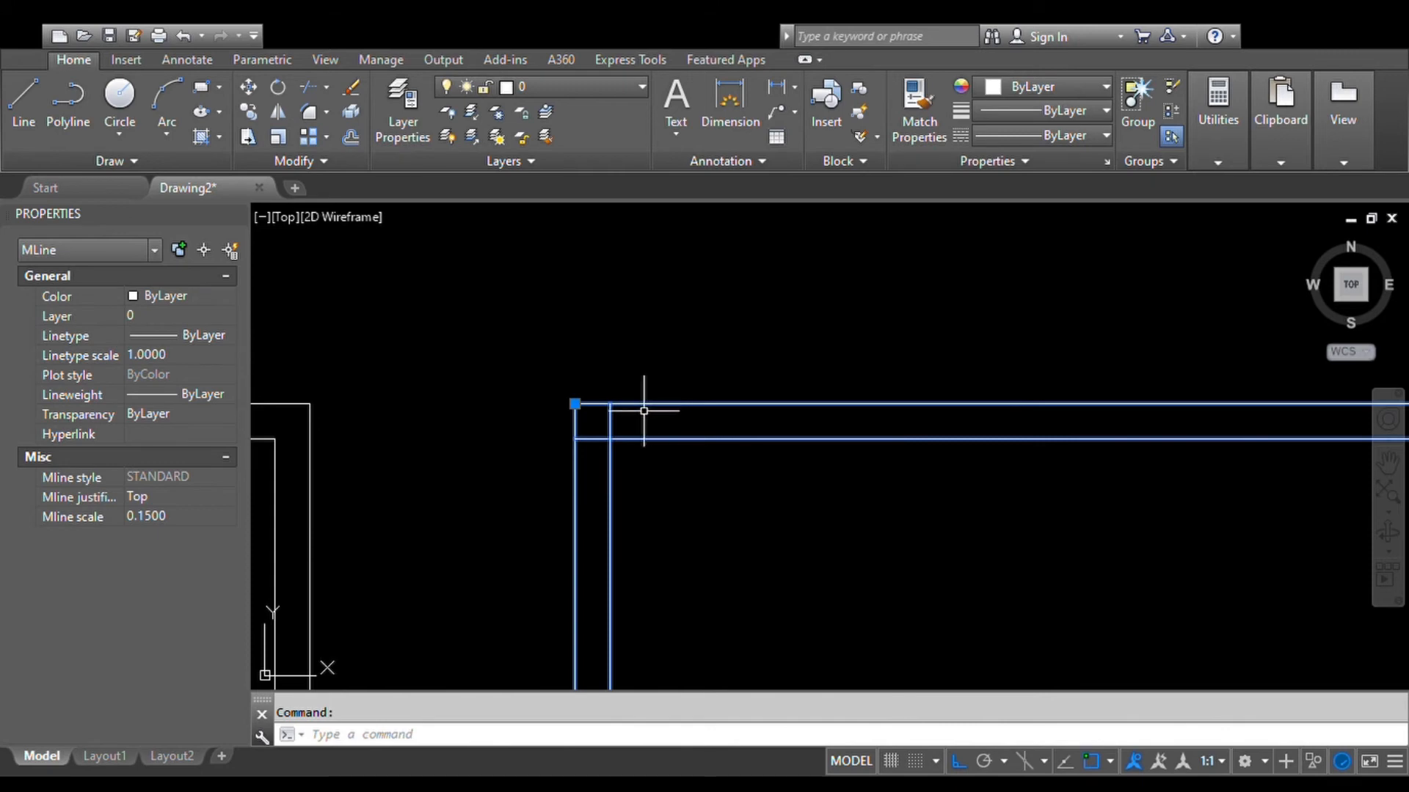
pyautogui.moveTo(644, 399); pyautogui.dragTo(692, 380, button='middle')
pyautogui.press('Escape')
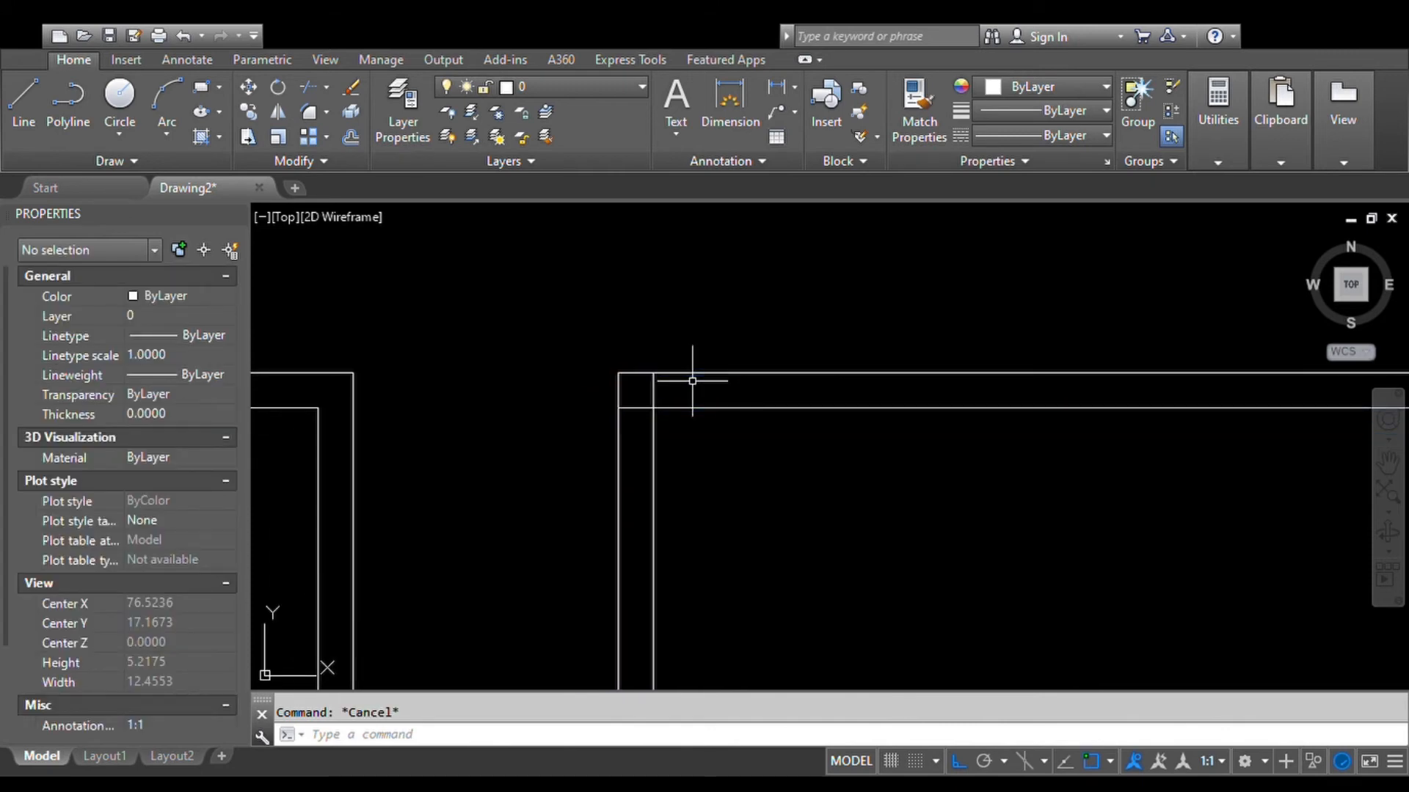
pyautogui.write('tr')
pyautogui.press('Return')
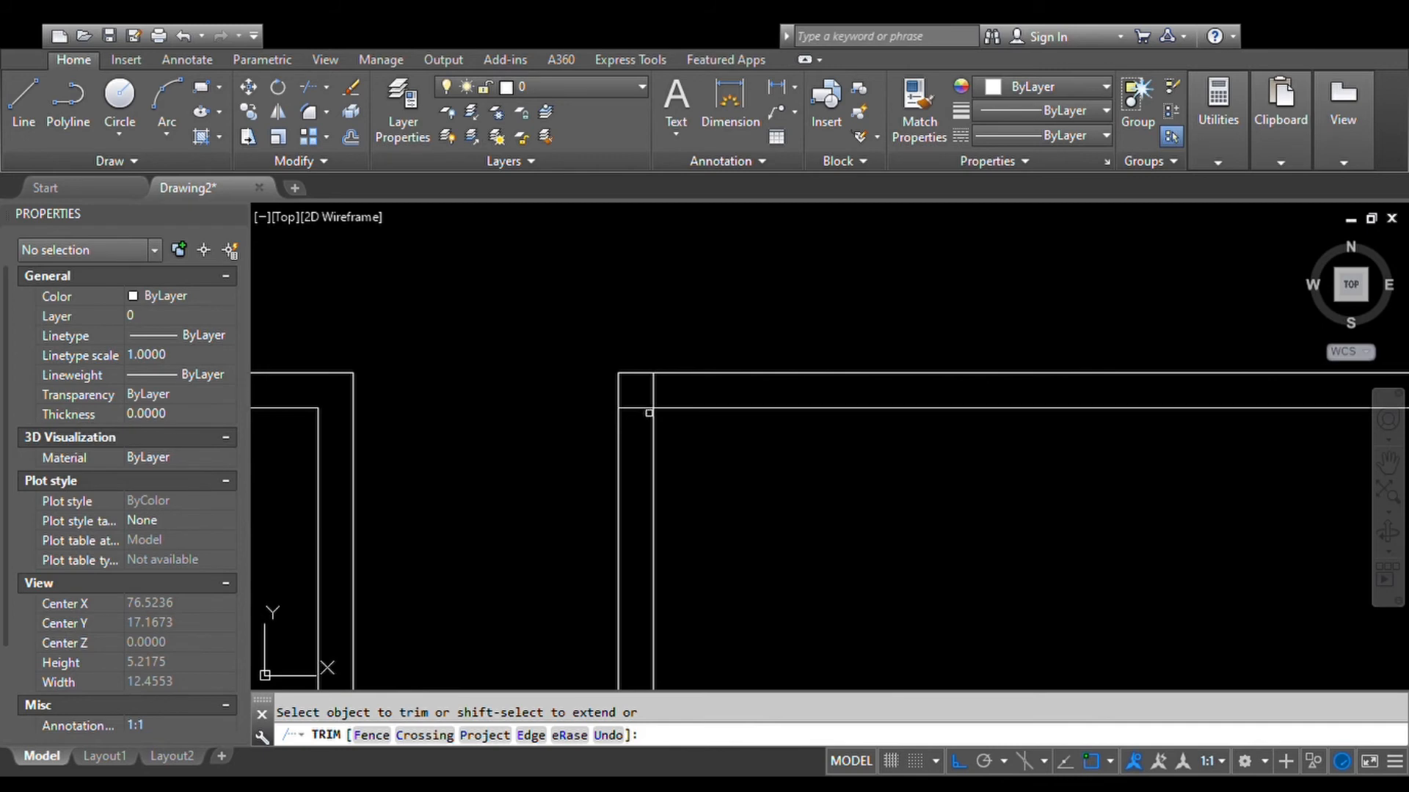
pyautogui.press('Escape')
# Step: Explode the multiline rectangle at the end of the row and check that its top lines are separate
pyautogui.scroll(-3, 646, 409)
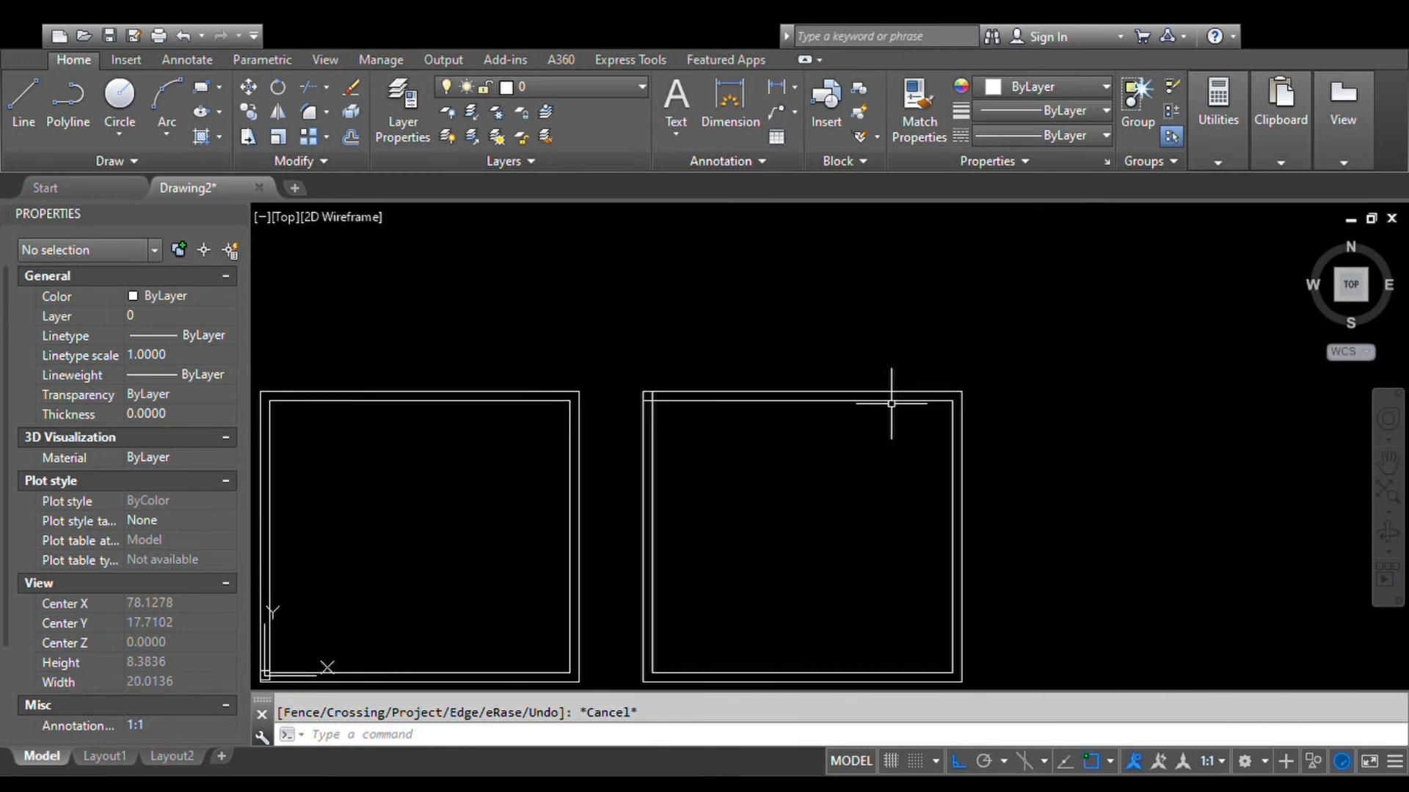
pyautogui.scroll(-3, 891, 403)
pyautogui.moveTo(771, 440); pyautogui.dragTo(903, 456, button='middle')
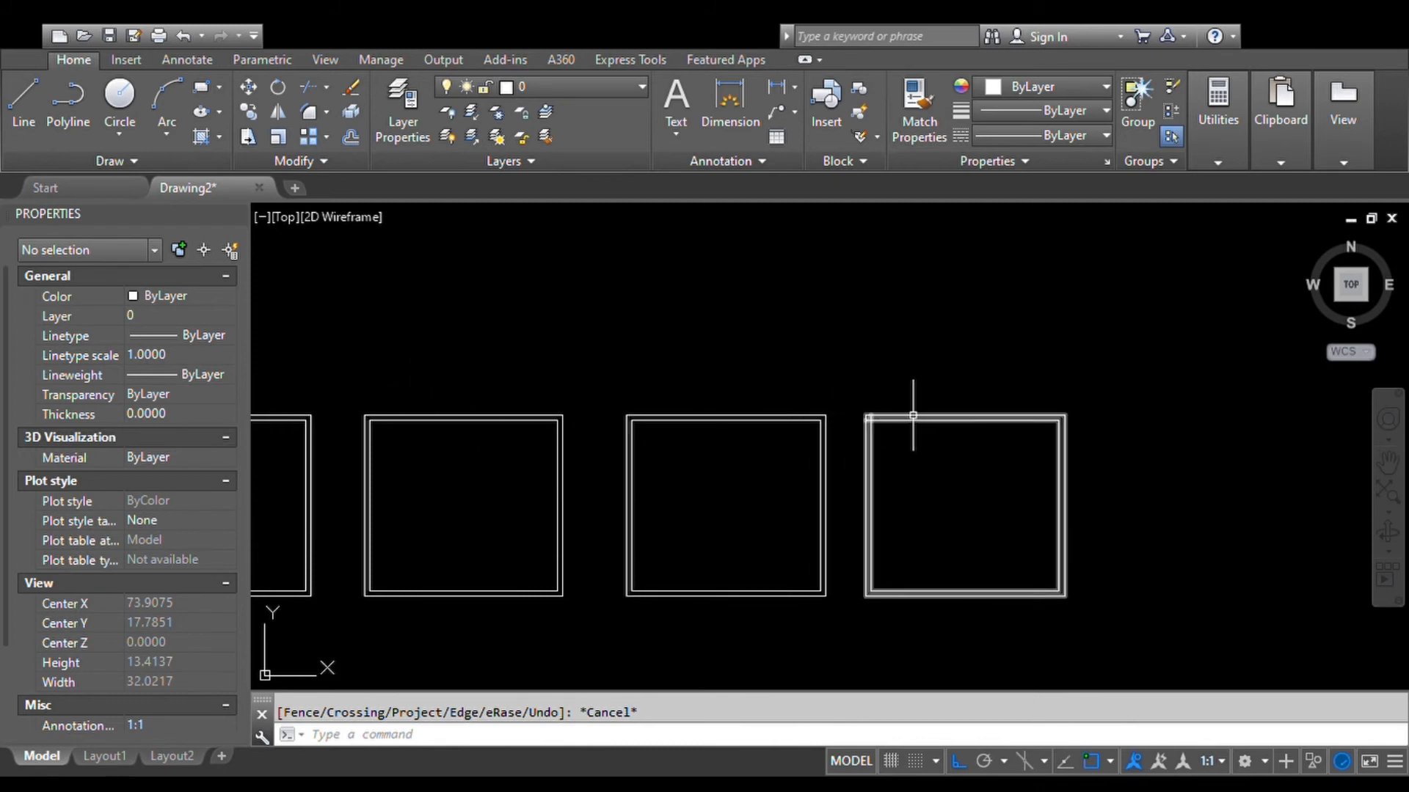
pyautogui.scroll(2, 764, 425)
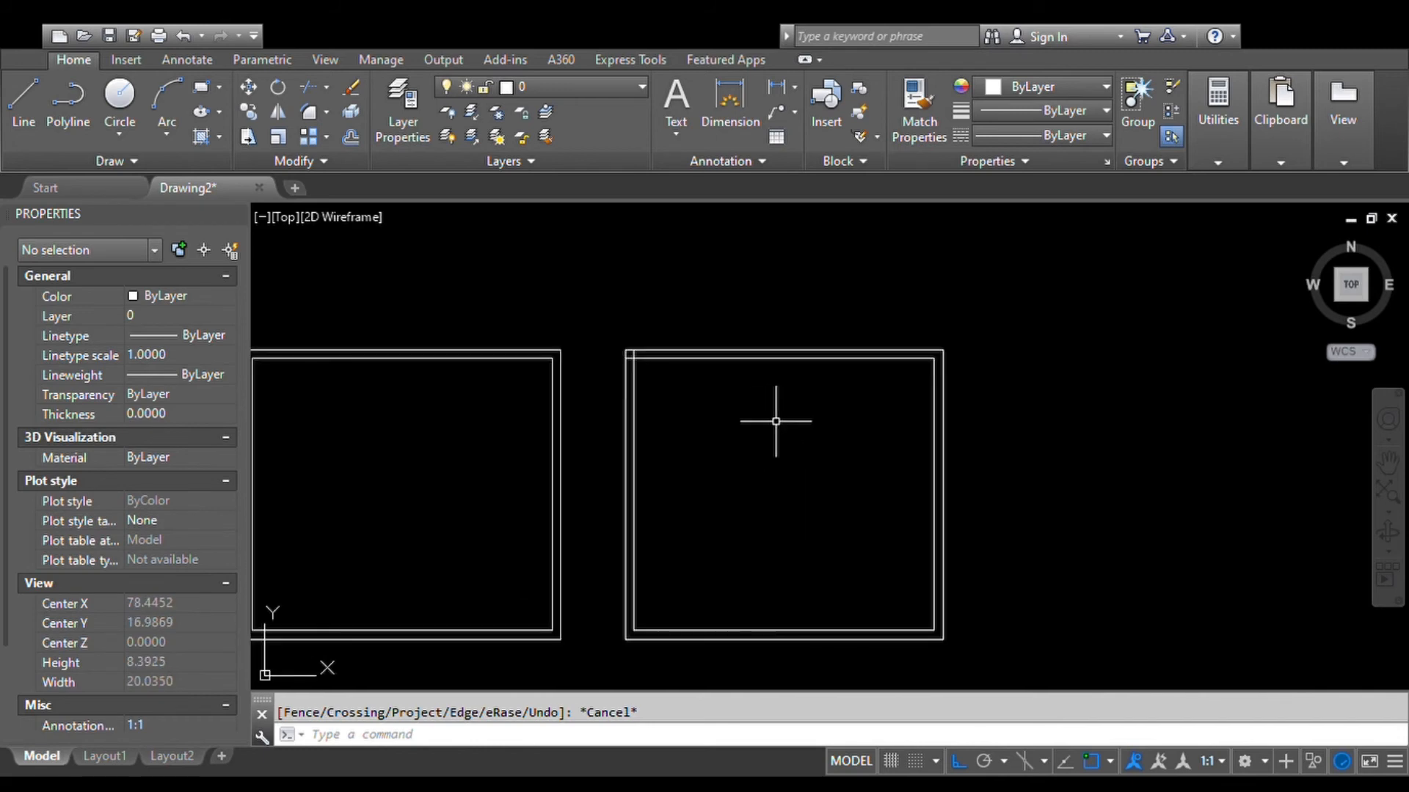
pyautogui.click(803, 380)
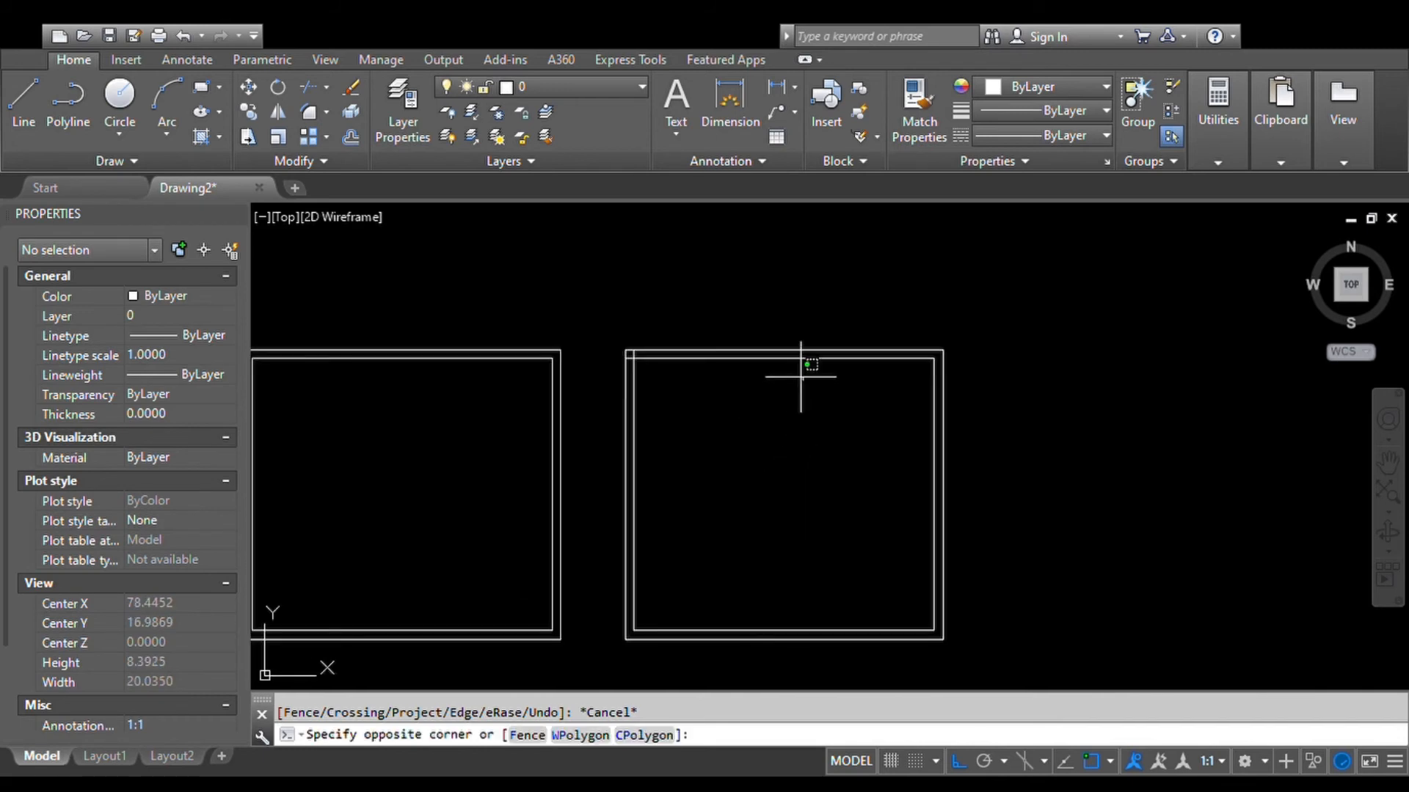
pyautogui.click(713, 307)
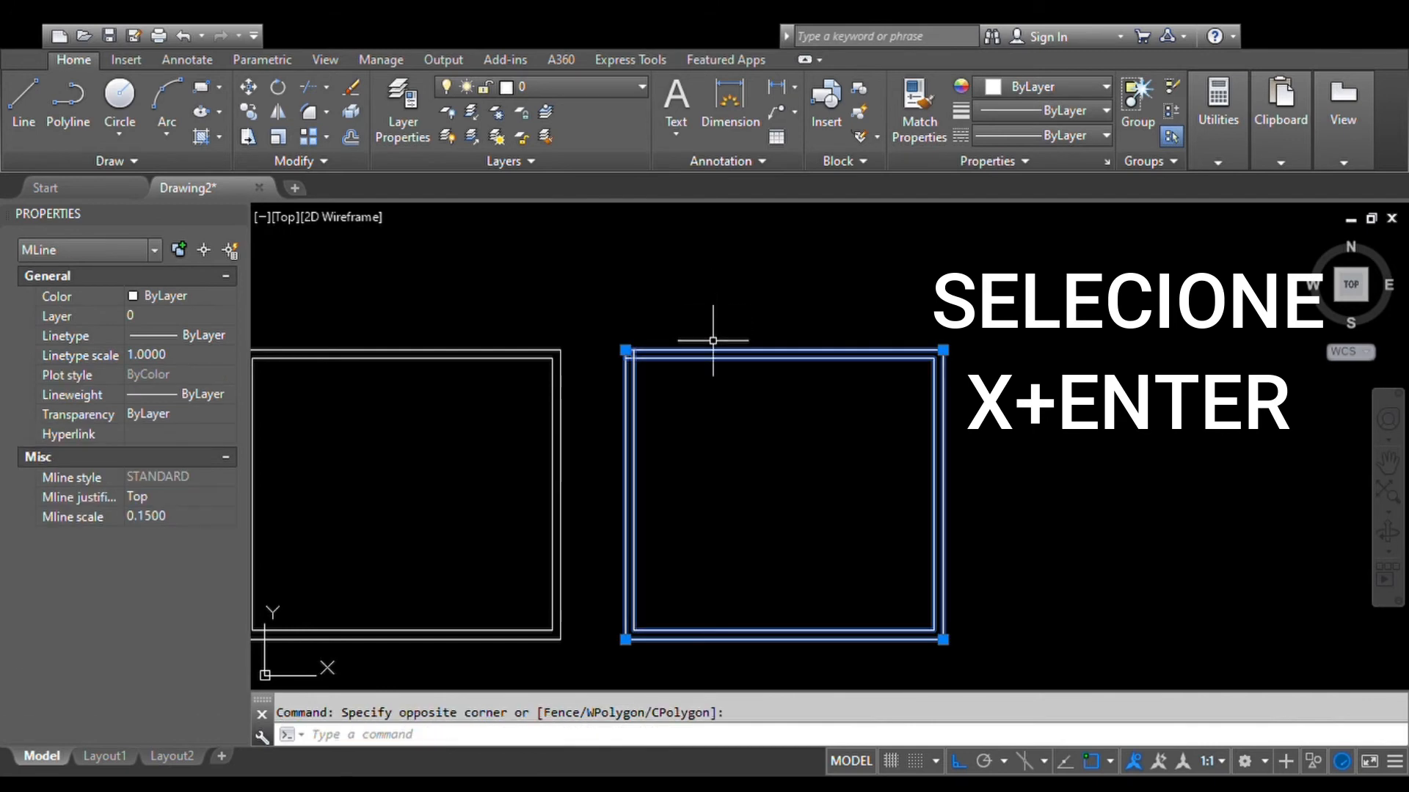
pyautogui.moveTo(840, 444)
pyautogui.mouseDown()
pyautogui.moveTo(748, 339)
pyautogui.moveTo(708, 315)
pyautogui.moveTo(697, 327)
pyautogui.mouseUp()
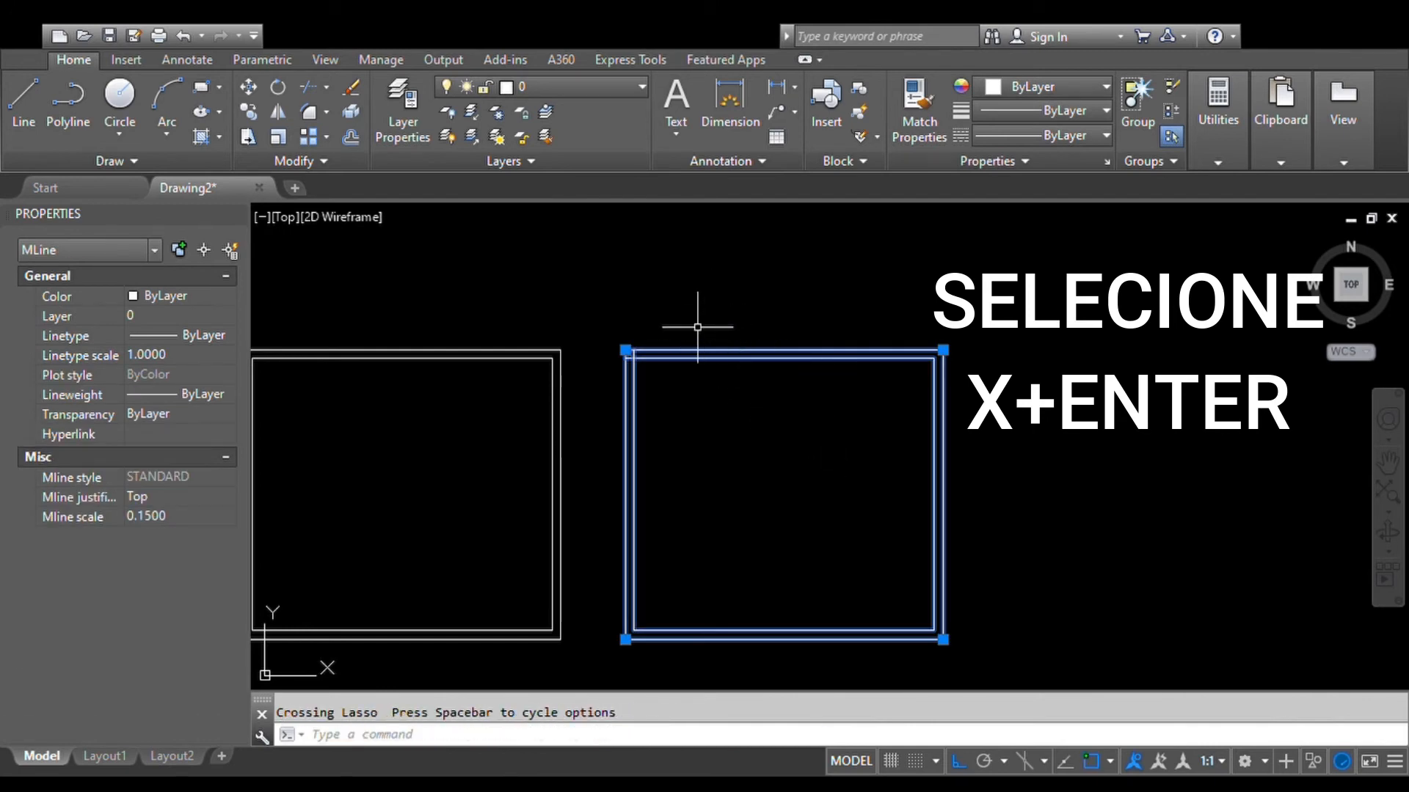
pyautogui.write('x')
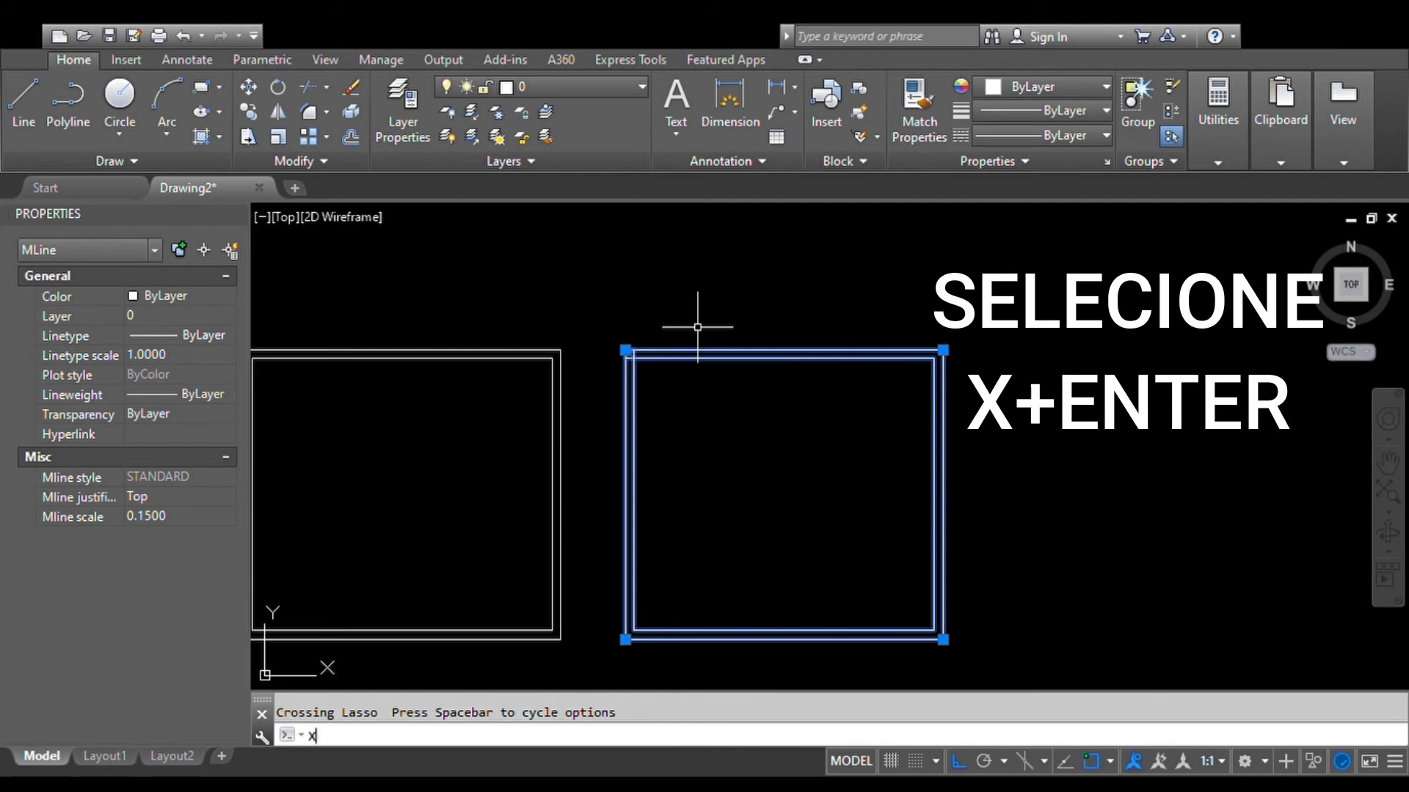
pyautogui.press('Return')
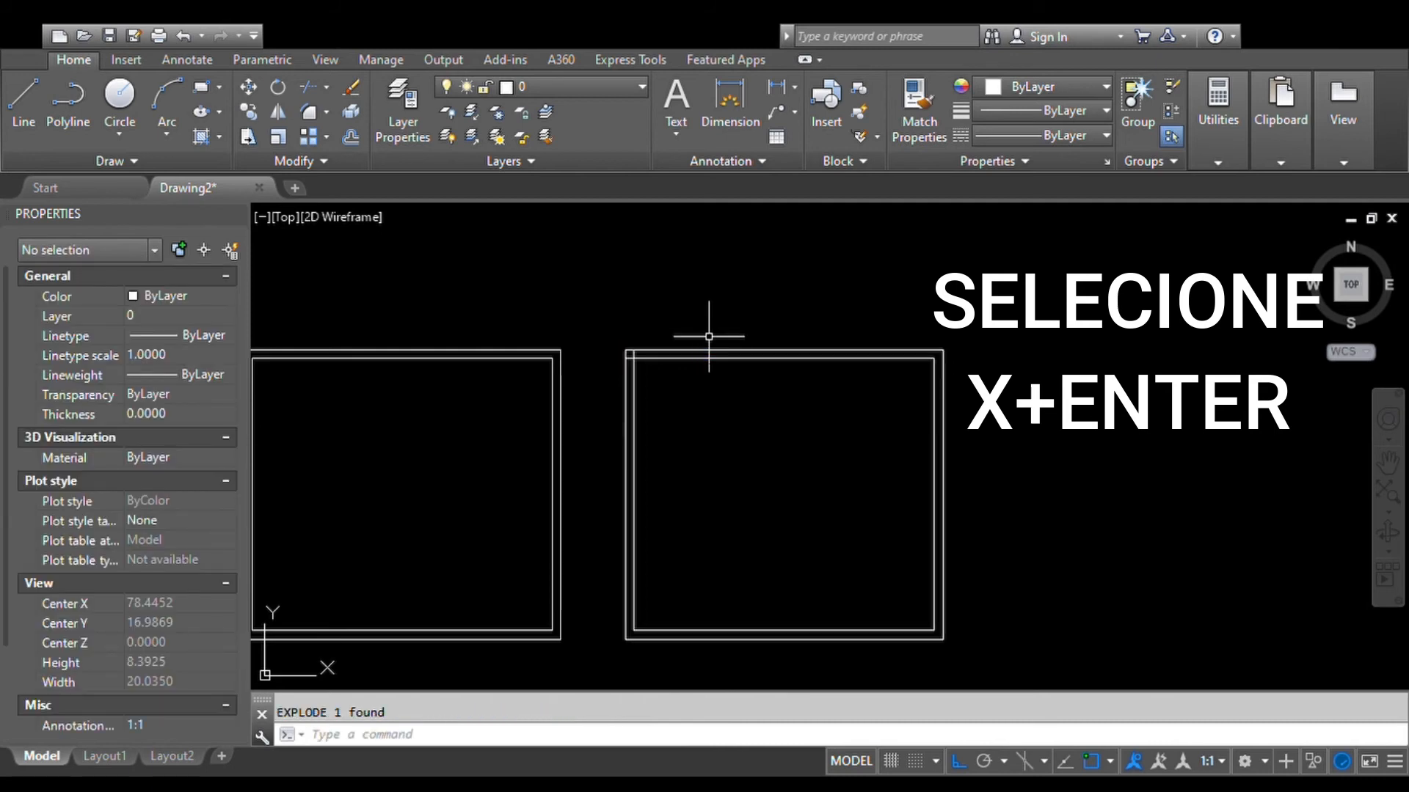
pyautogui.click(748, 393)
pyautogui.click(733, 338)
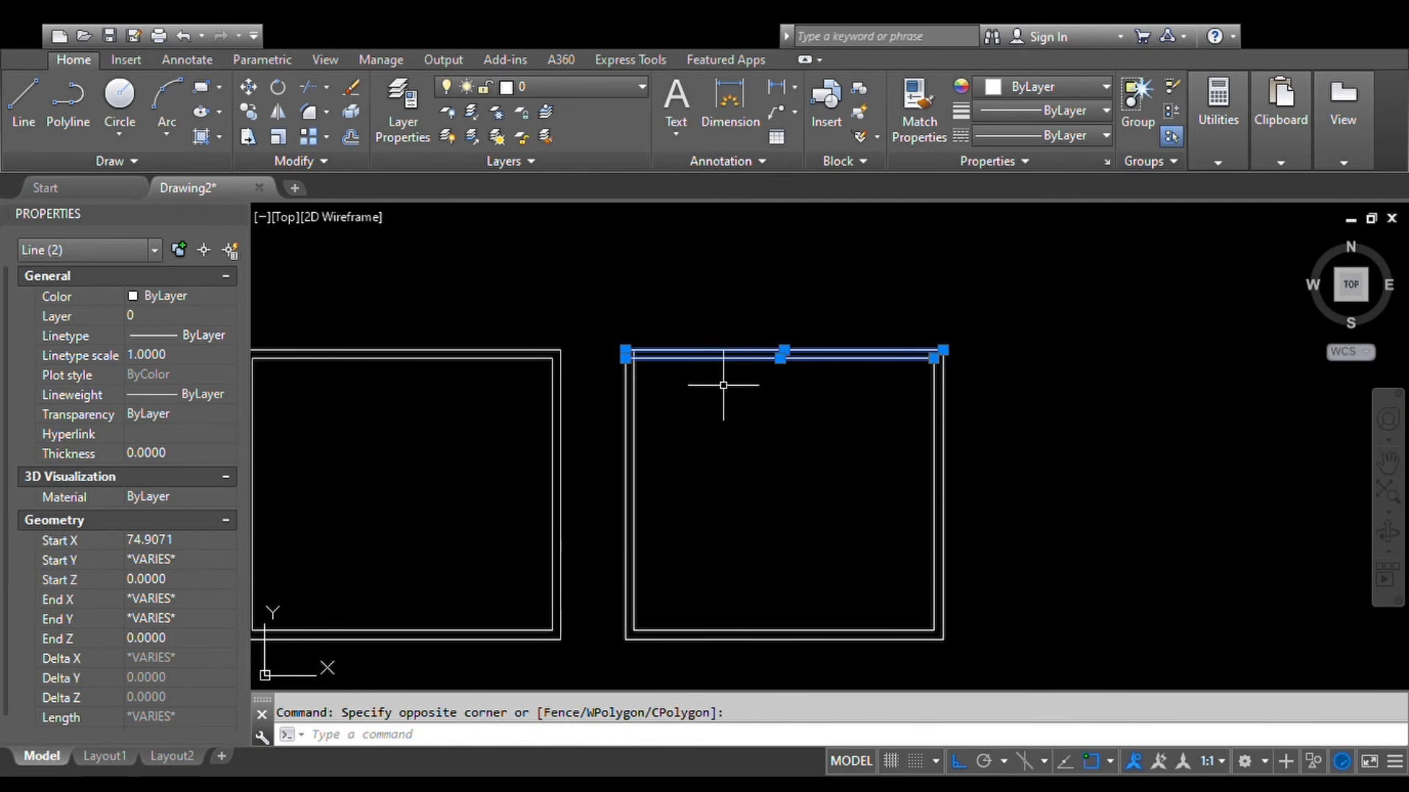
pyautogui.press('Escape')
# Step: Trim the overlapping line ends at the top-left corner of the exploded rectangle and end the Trim command
pyautogui.write('tr')
pyautogui.press('Return')
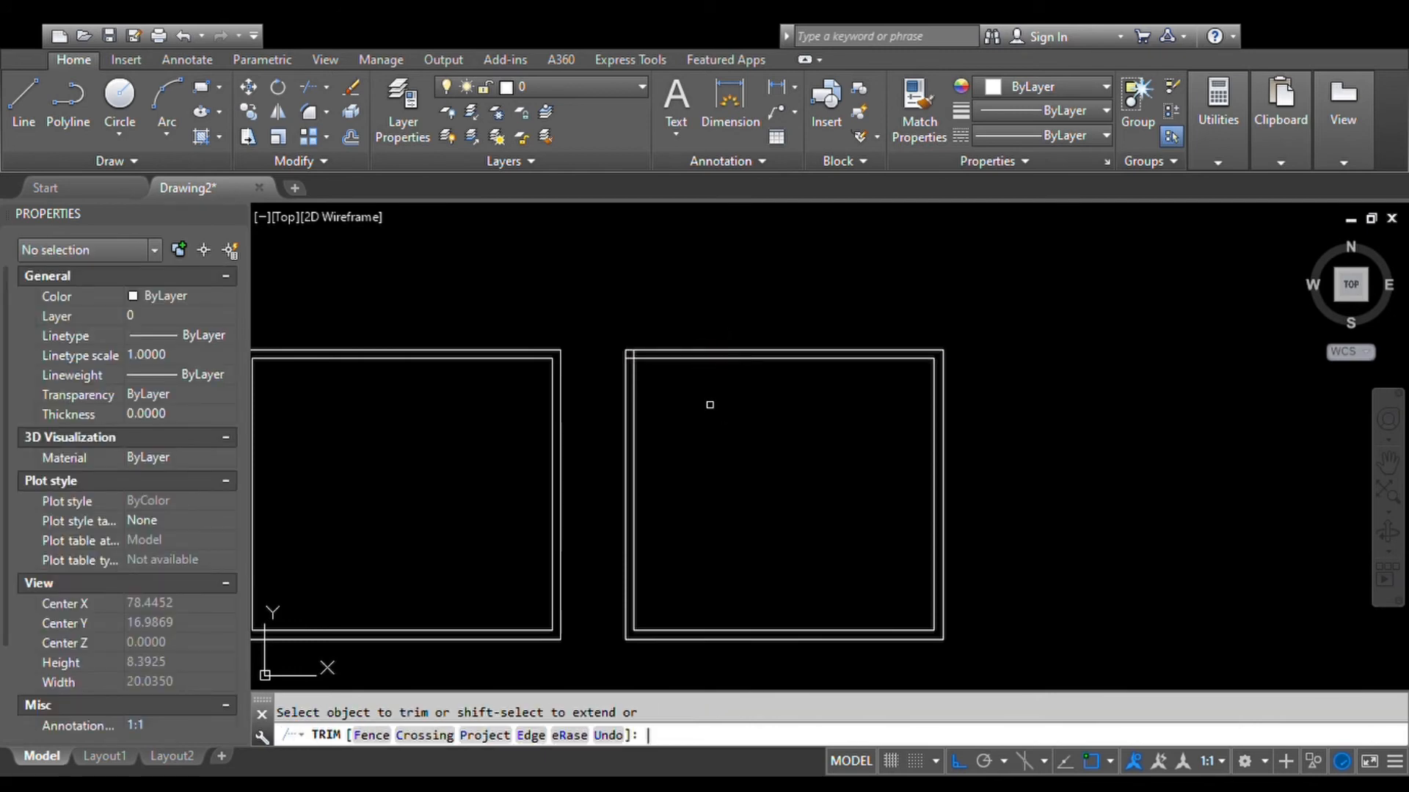
pyautogui.scroll(6, 615, 346)
pyautogui.click(718, 417)
pyautogui.click(717, 433)
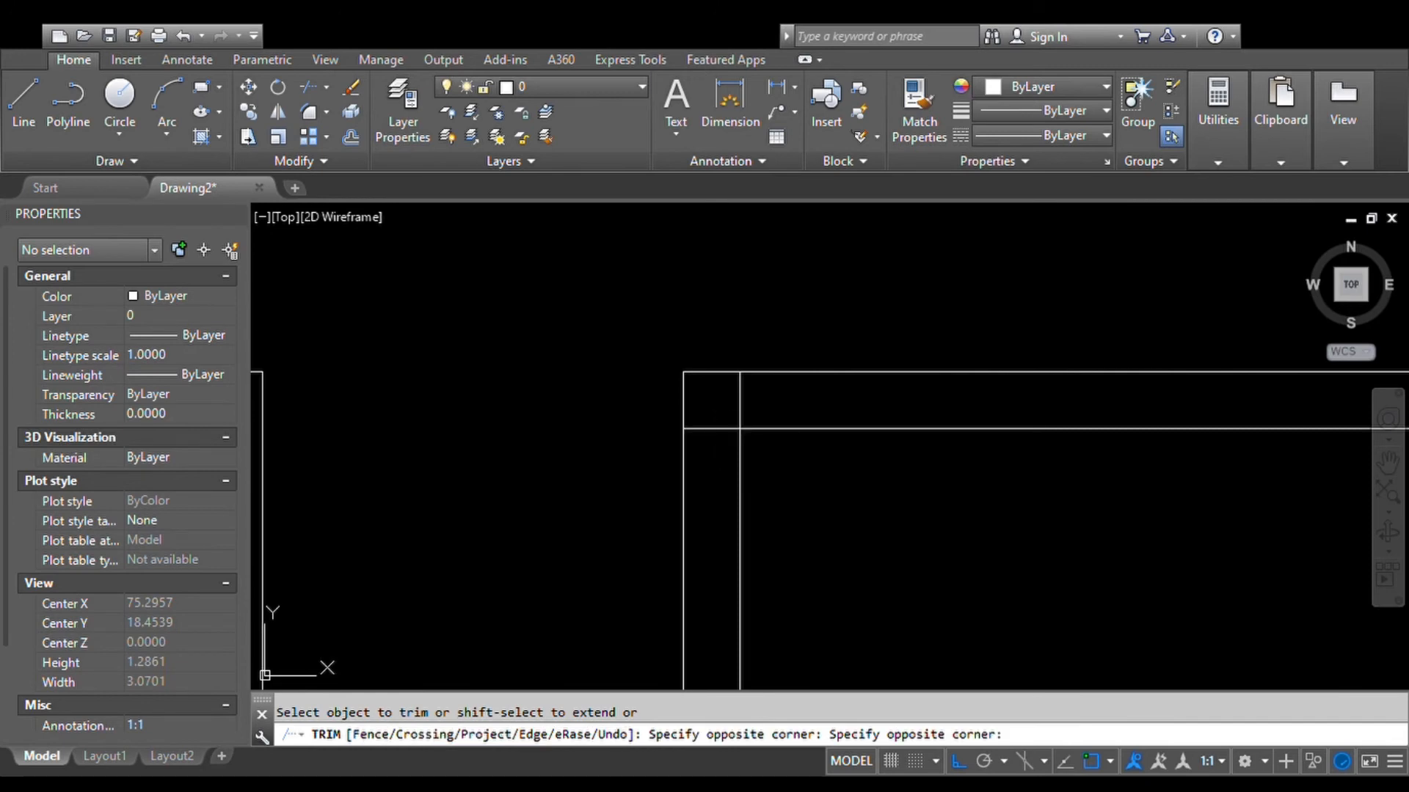
pyautogui.click(719, 418)
pyautogui.click(711, 438)
pyautogui.click(745, 408)
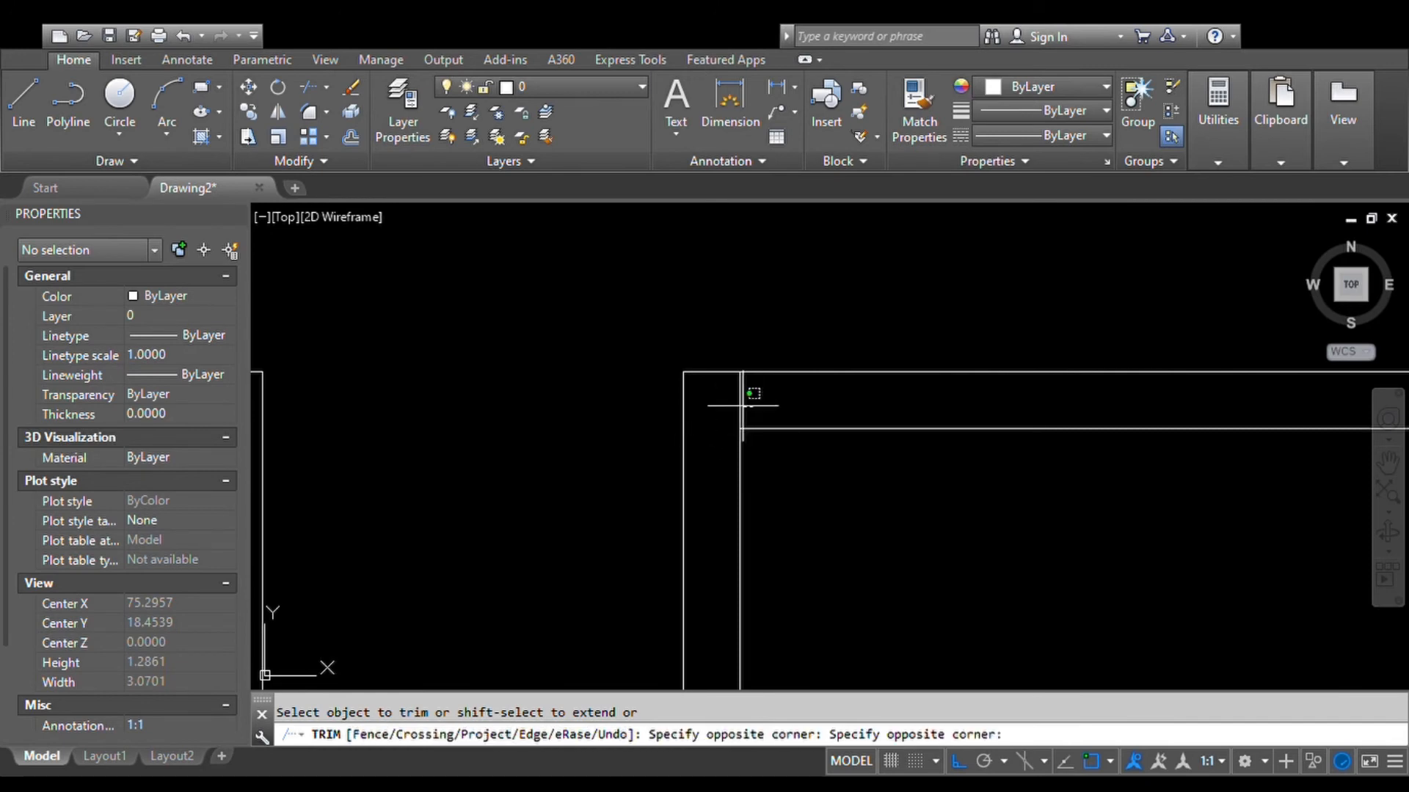
pyautogui.click(713, 400)
pyautogui.scroll(-5, 719, 349)
pyautogui.press('Return')
pyautogui.moveTo(797, 367); pyautogui.dragTo(970, 371, button='middle')
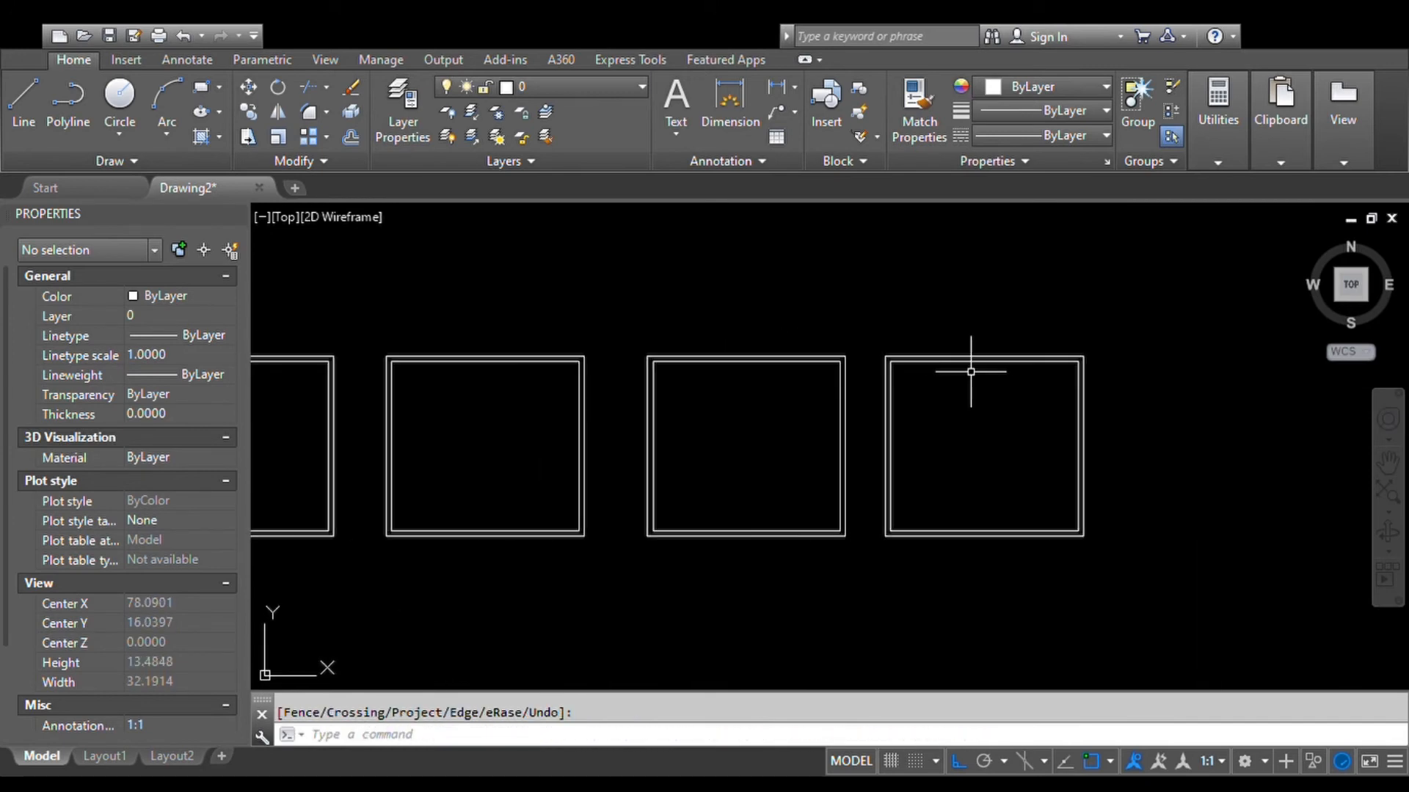
# Step: Erase the two rightmost double-line rectangles in the row of four
pyautogui.scroll(-1, 972, 372)
pyautogui.moveTo(754, 426); pyautogui.dragTo(781, 438, button='middle')
pyautogui.scroll(2, 781, 438)
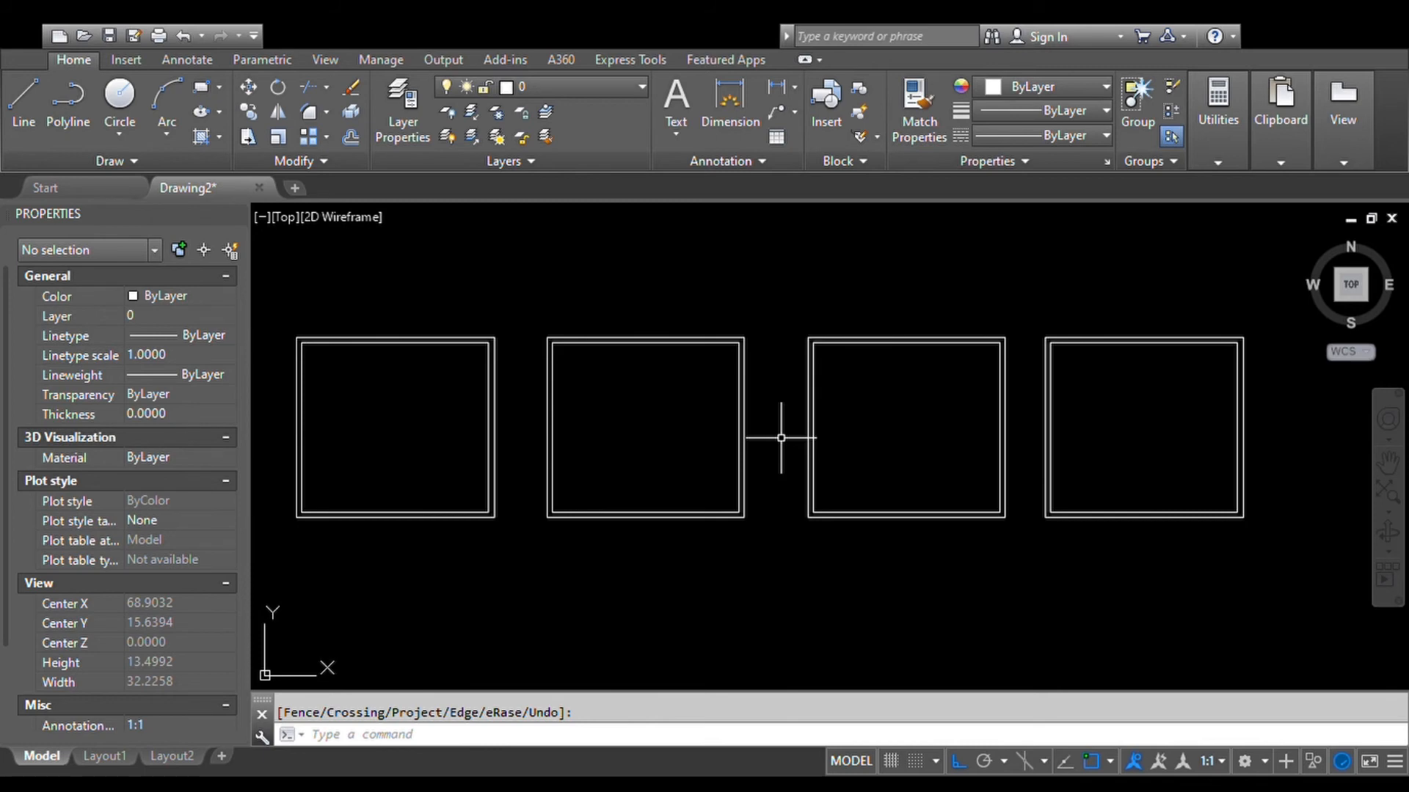
pyautogui.click(1043, 324)
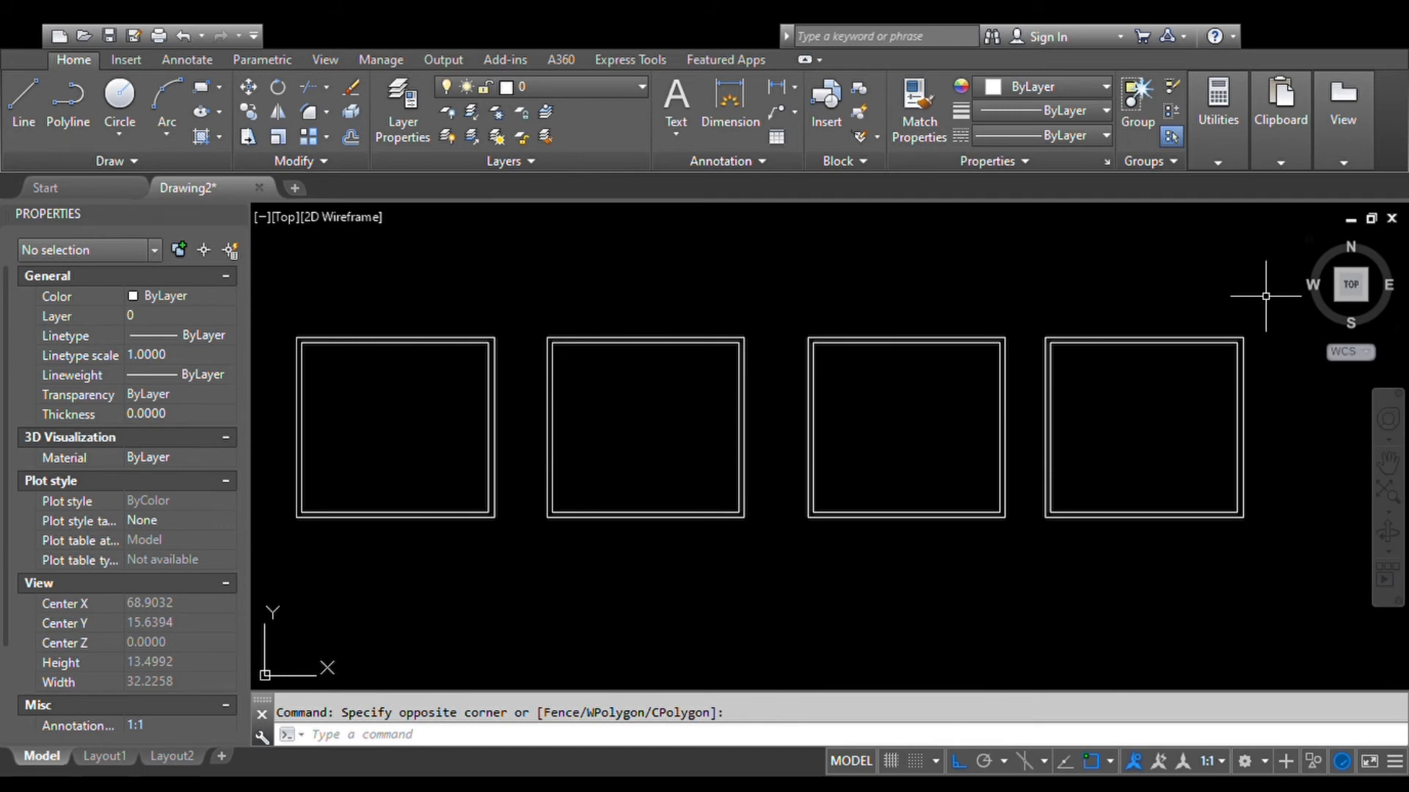
pyautogui.click(792, 611)
pyautogui.press('Delete')
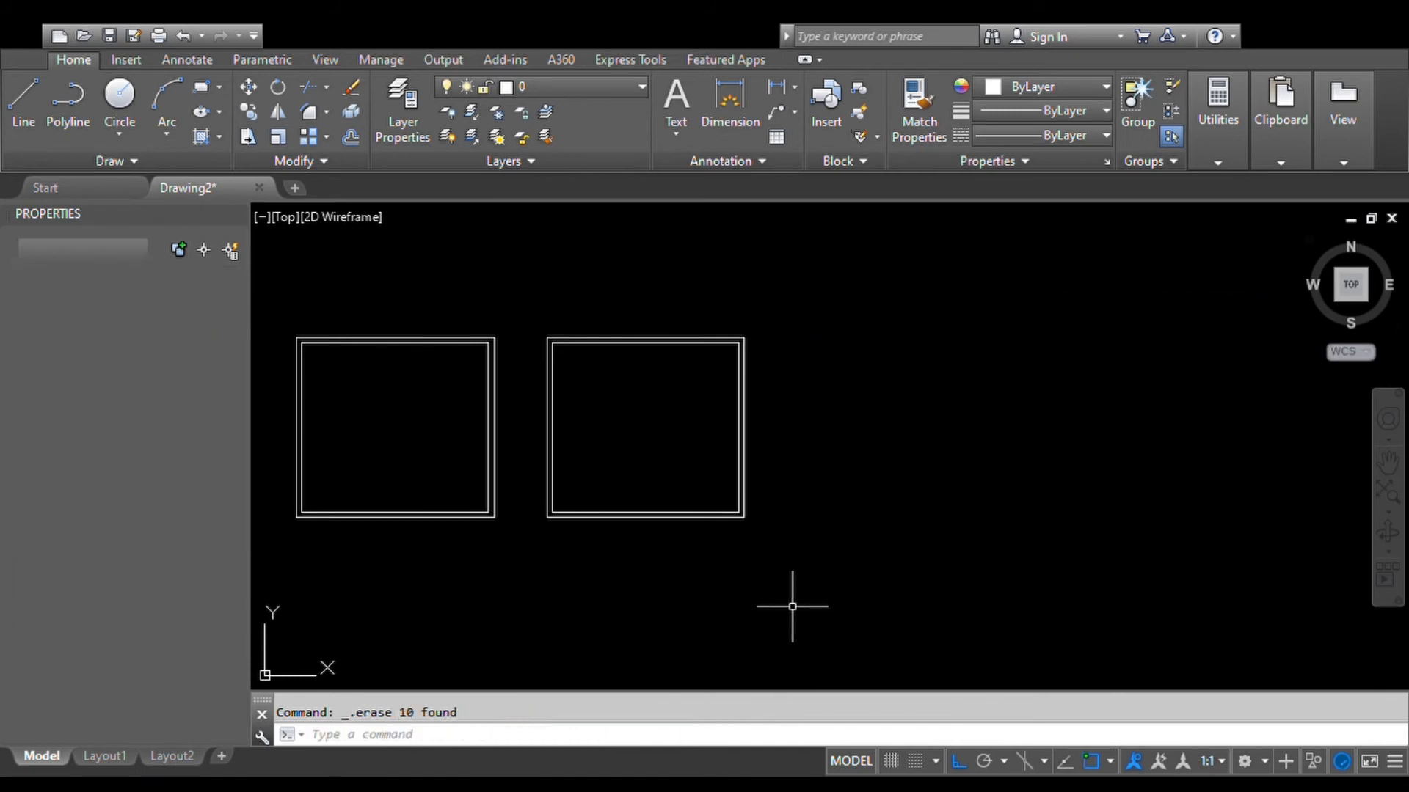
# Step: Erase the leftmost remaining double-line rectangle and check the inner outline of the one that is kept
pyautogui.click(506, 302)
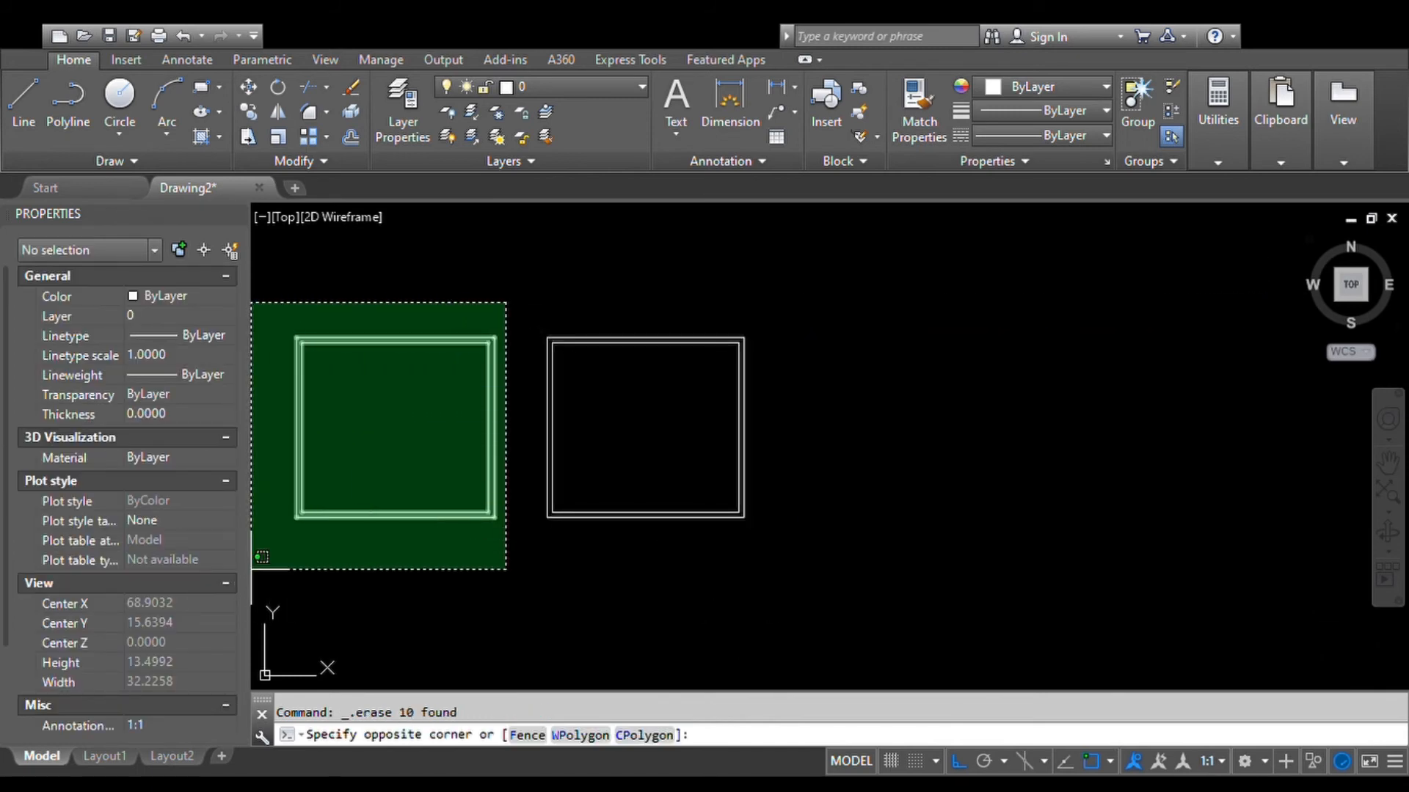
pyautogui.click(262, 557)
pyautogui.press('Delete')
pyautogui.scroll(2, 604, 424)
pyautogui.moveTo(604, 425)
pyautogui.mouseDown(button='middle')
pyautogui.moveTo(740, 485)
pyautogui.moveTo(727, 472)
pyautogui.mouseUp(button='middle')
pyautogui.click(812, 338)
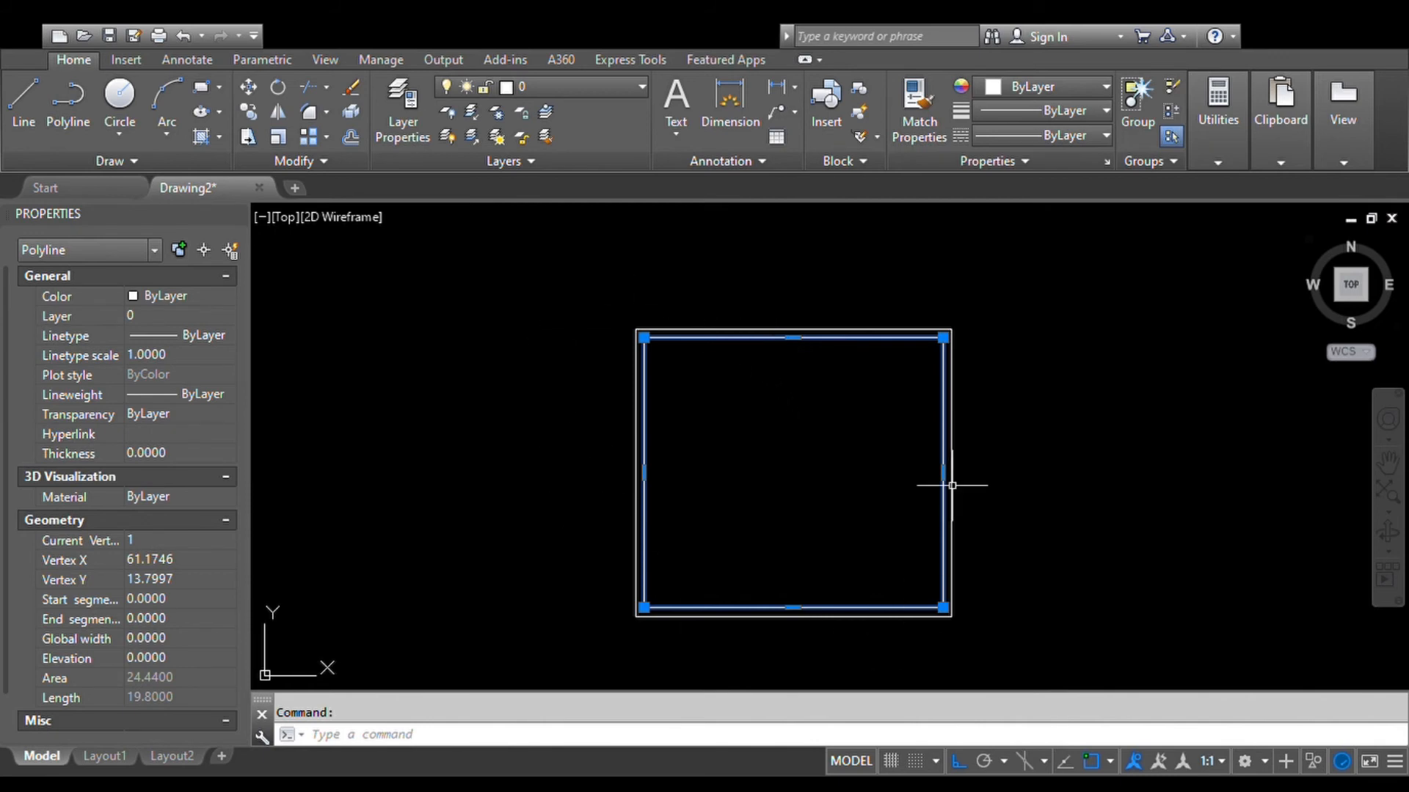
pyautogui.press('Escape')
# Step: Offset the rectangle's inner wall outline 1.5 inward and end the Offset command
pyautogui.scroll(3, 736, 544)
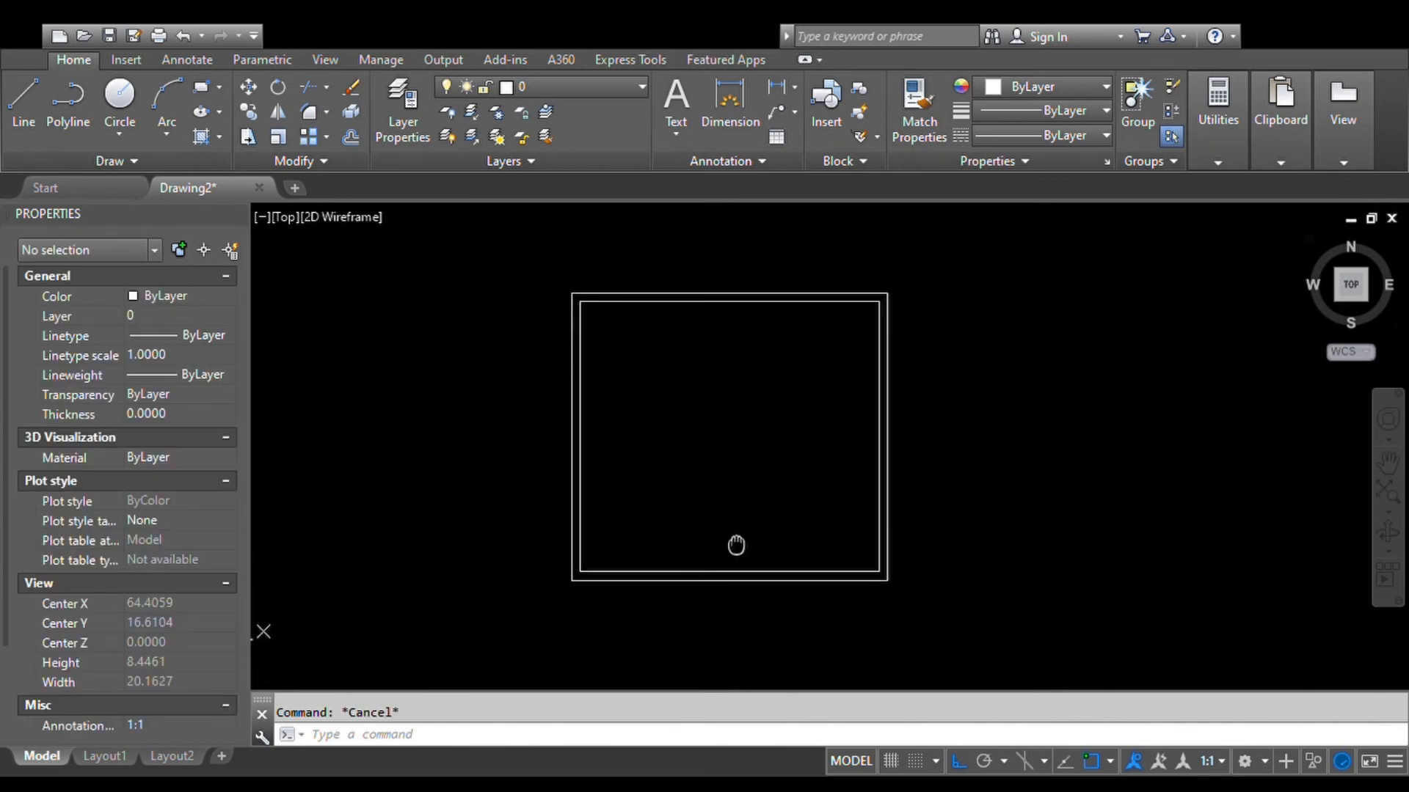
pyautogui.moveTo(733, 454); pyautogui.dragTo(739, 468, button='middle')
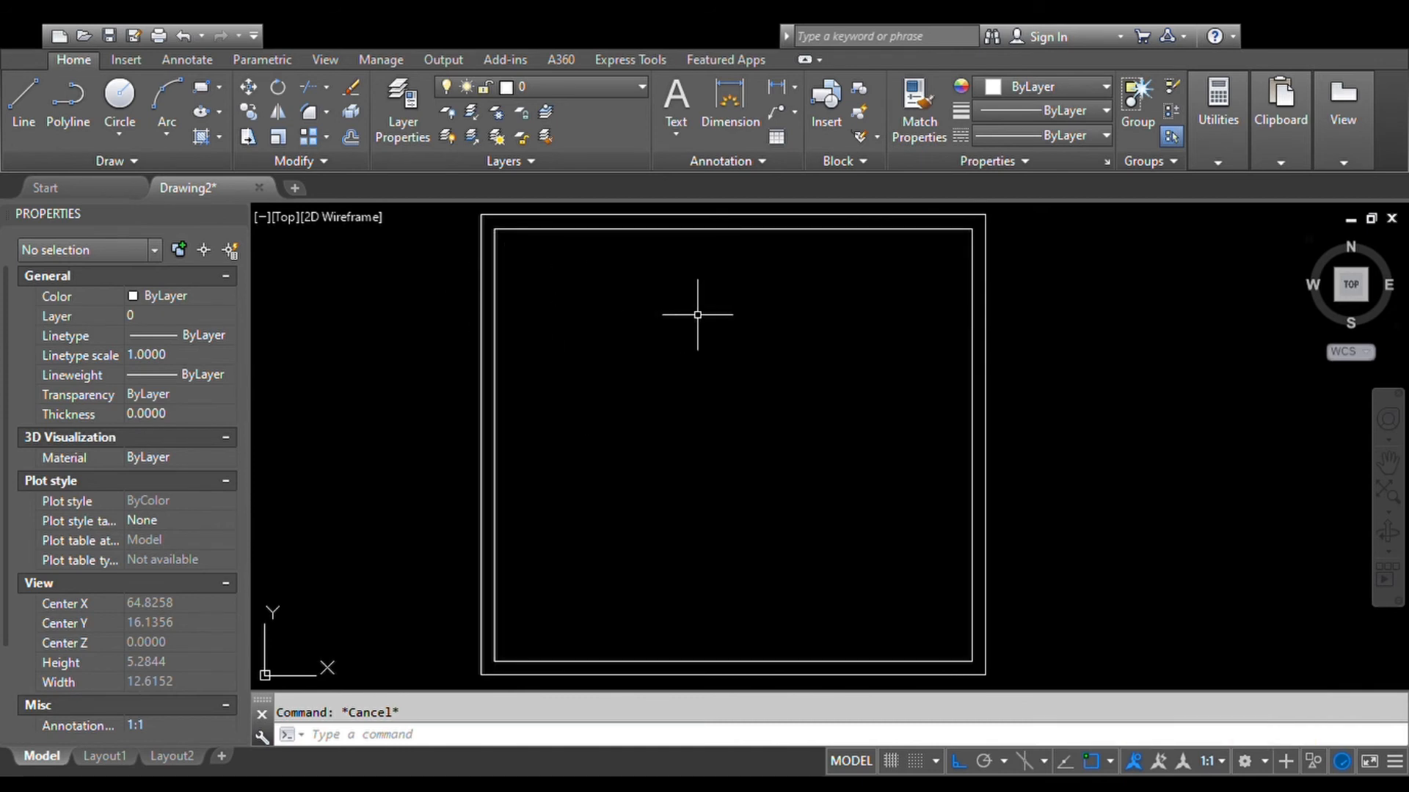
pyautogui.write('o')
pyautogui.press('Return')
pyautogui.write('1.5')
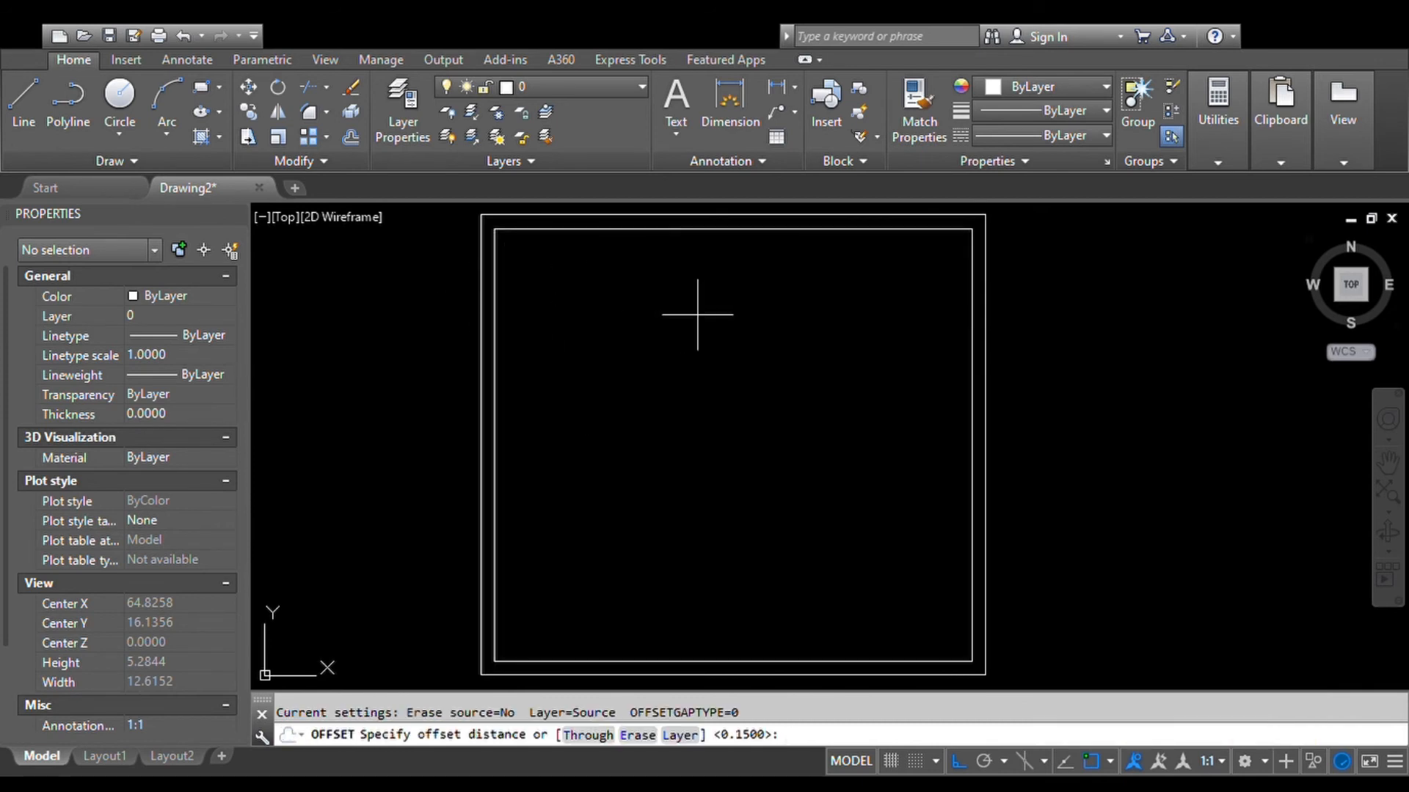
pyautogui.press('Return')
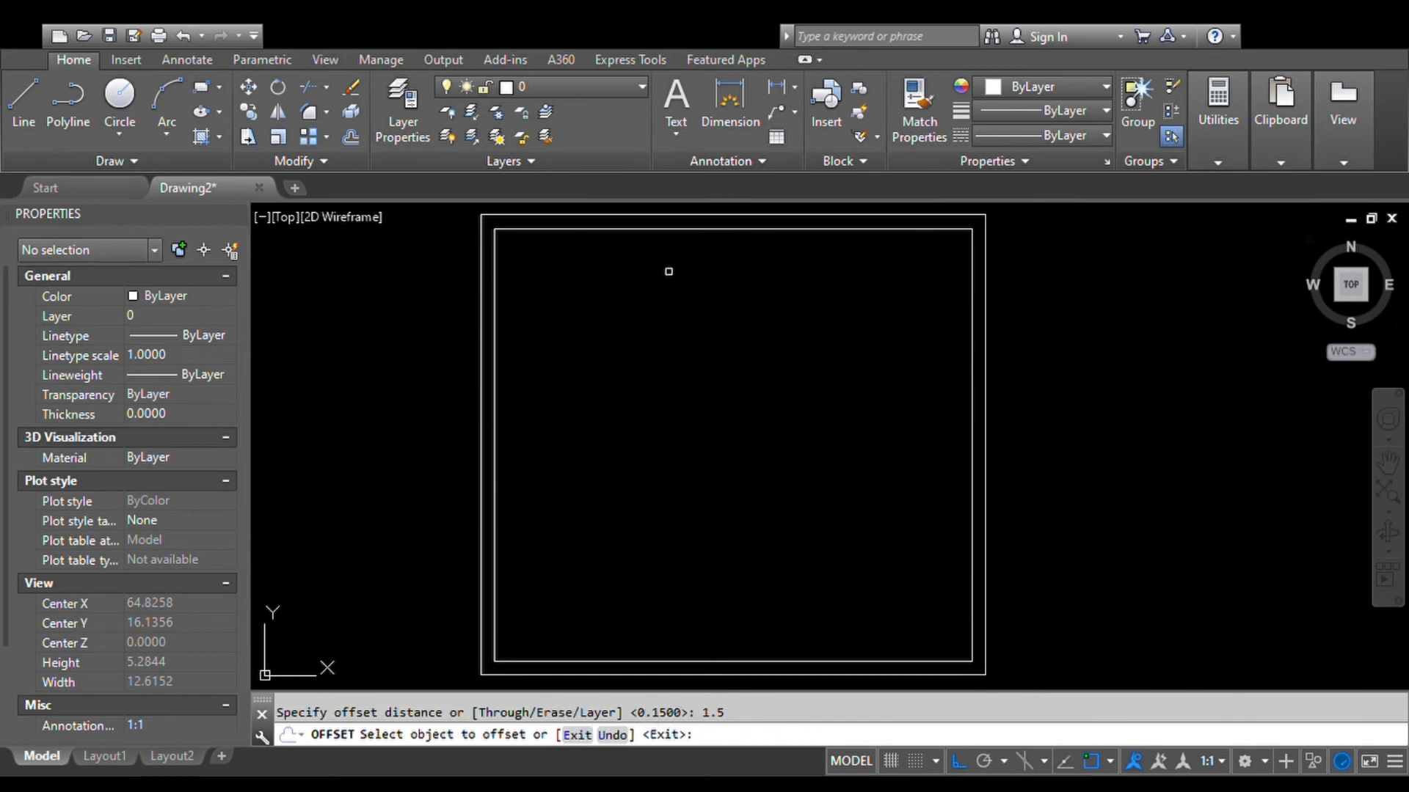
pyautogui.click(493, 257)
pyautogui.click(552, 277)
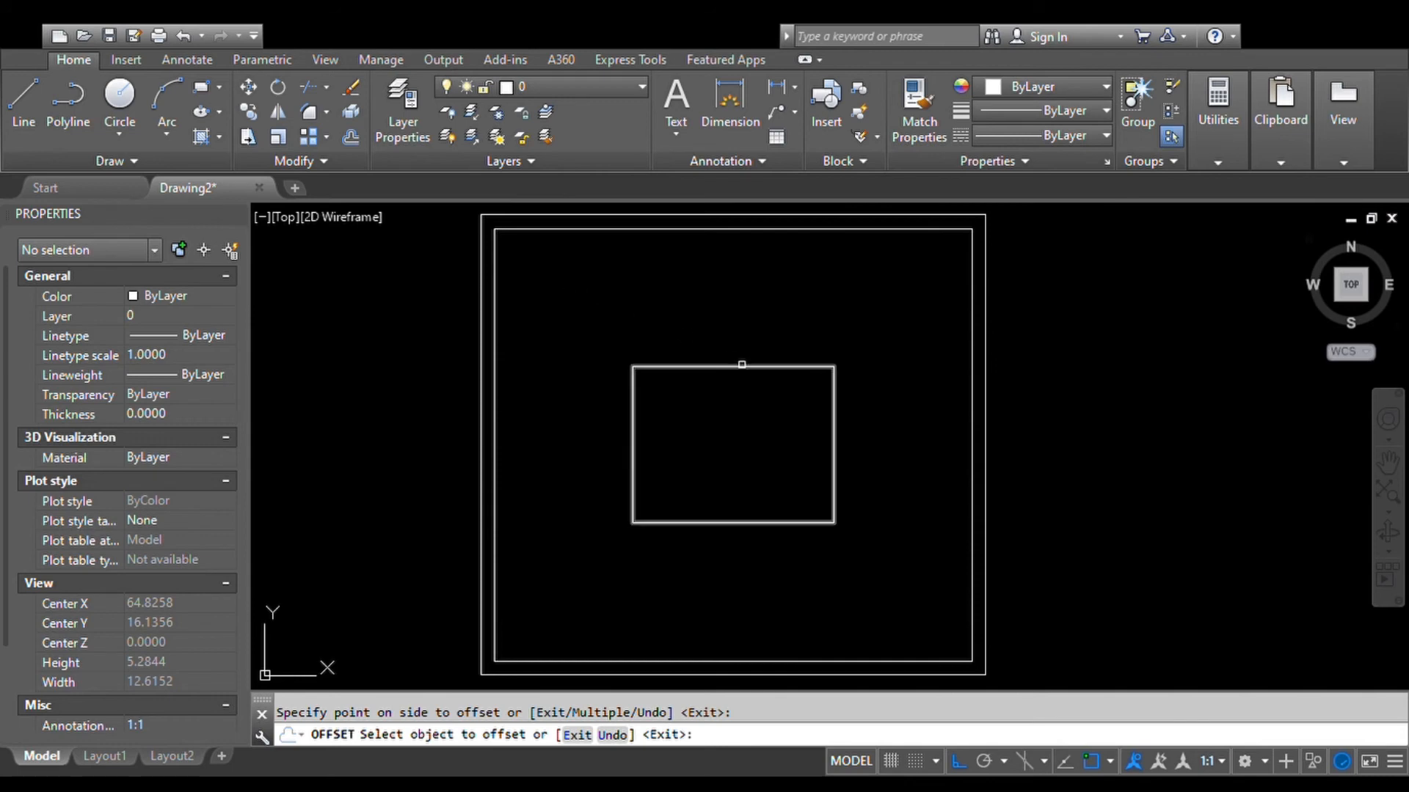
pyautogui.press('Escape')
# Step: Erase the small offset rectangle inside the walls
pyautogui.click(747, 355)
pyautogui.click(730, 381)
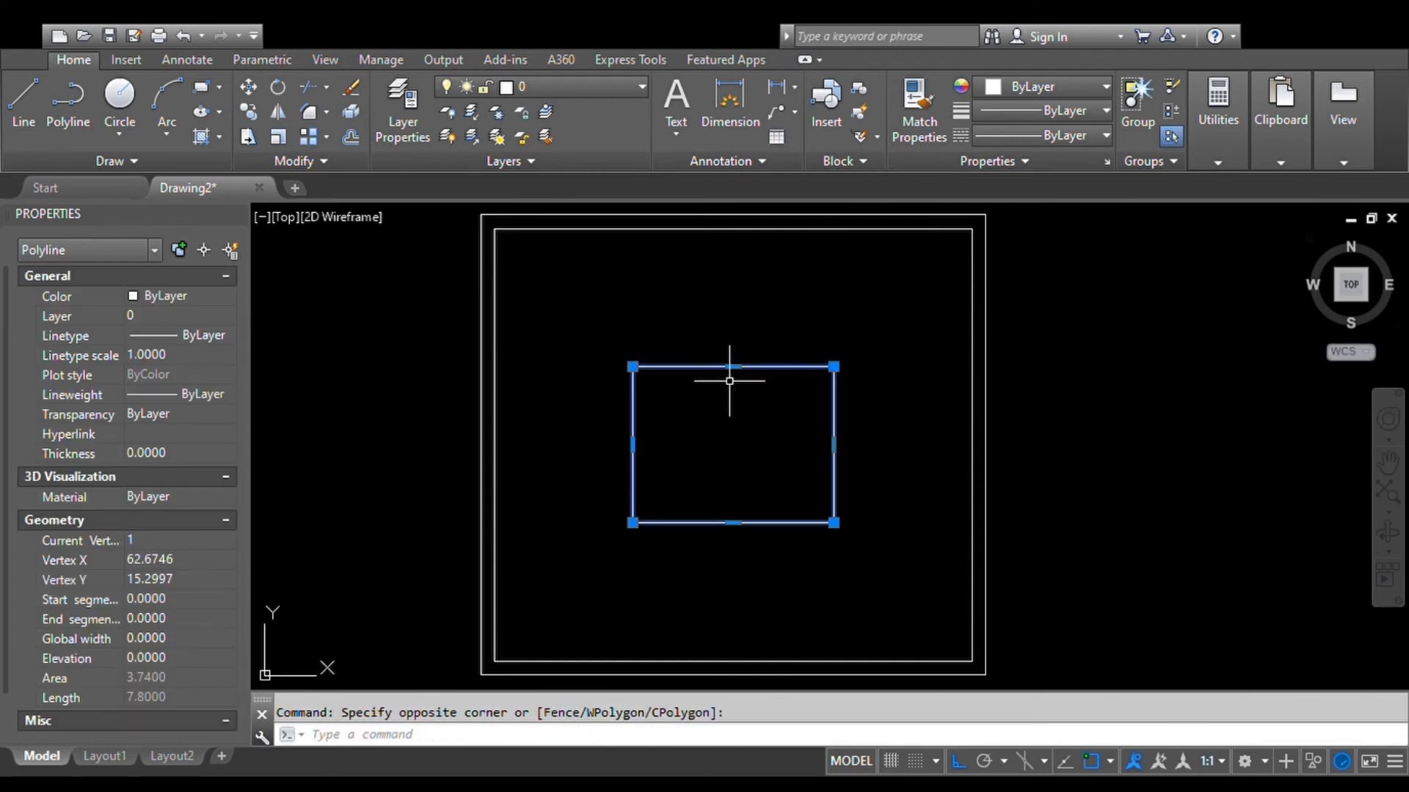
pyautogui.press('Delete')
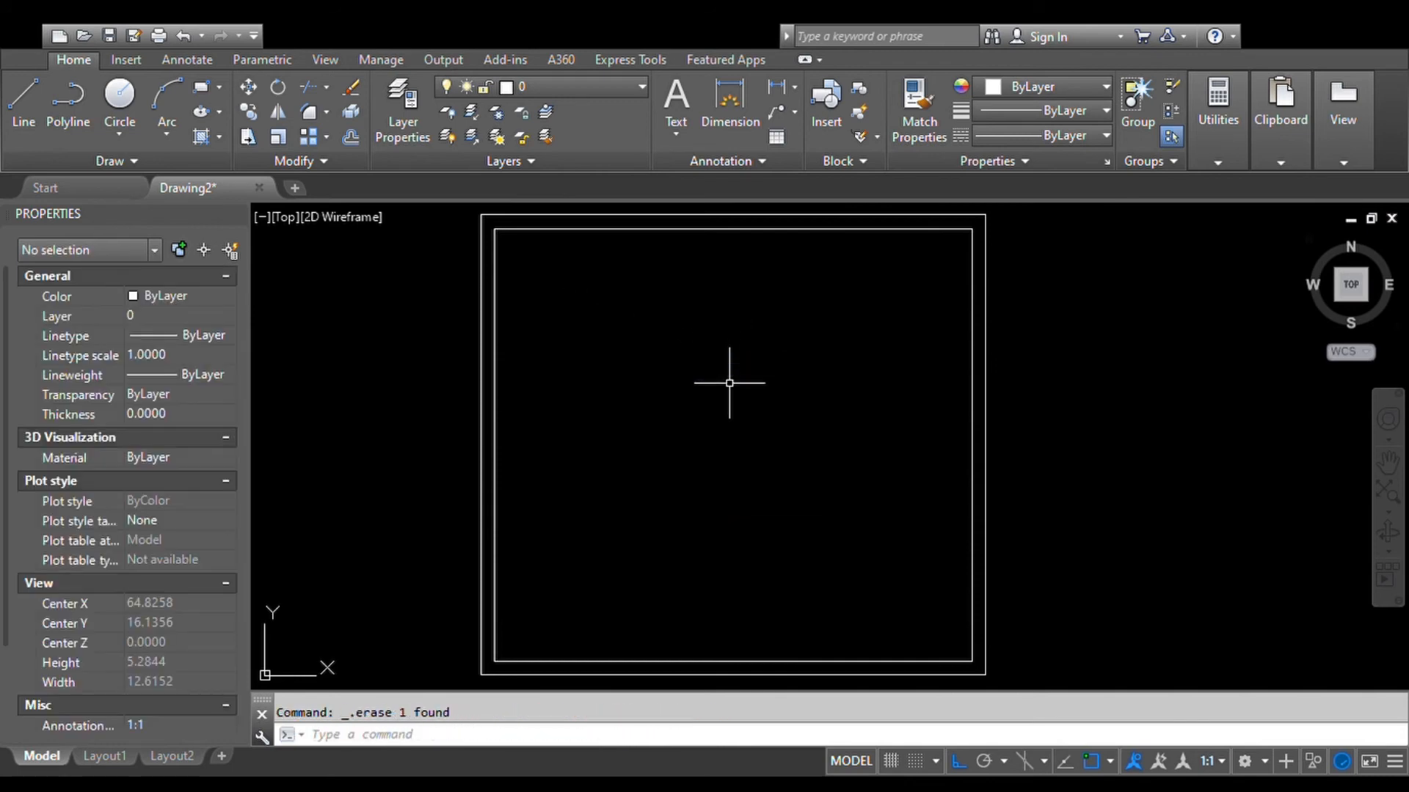
# Step: Explode the inner wall outline into separate lines and check its top, left and bottom sides individually
pyautogui.click(721, 227)
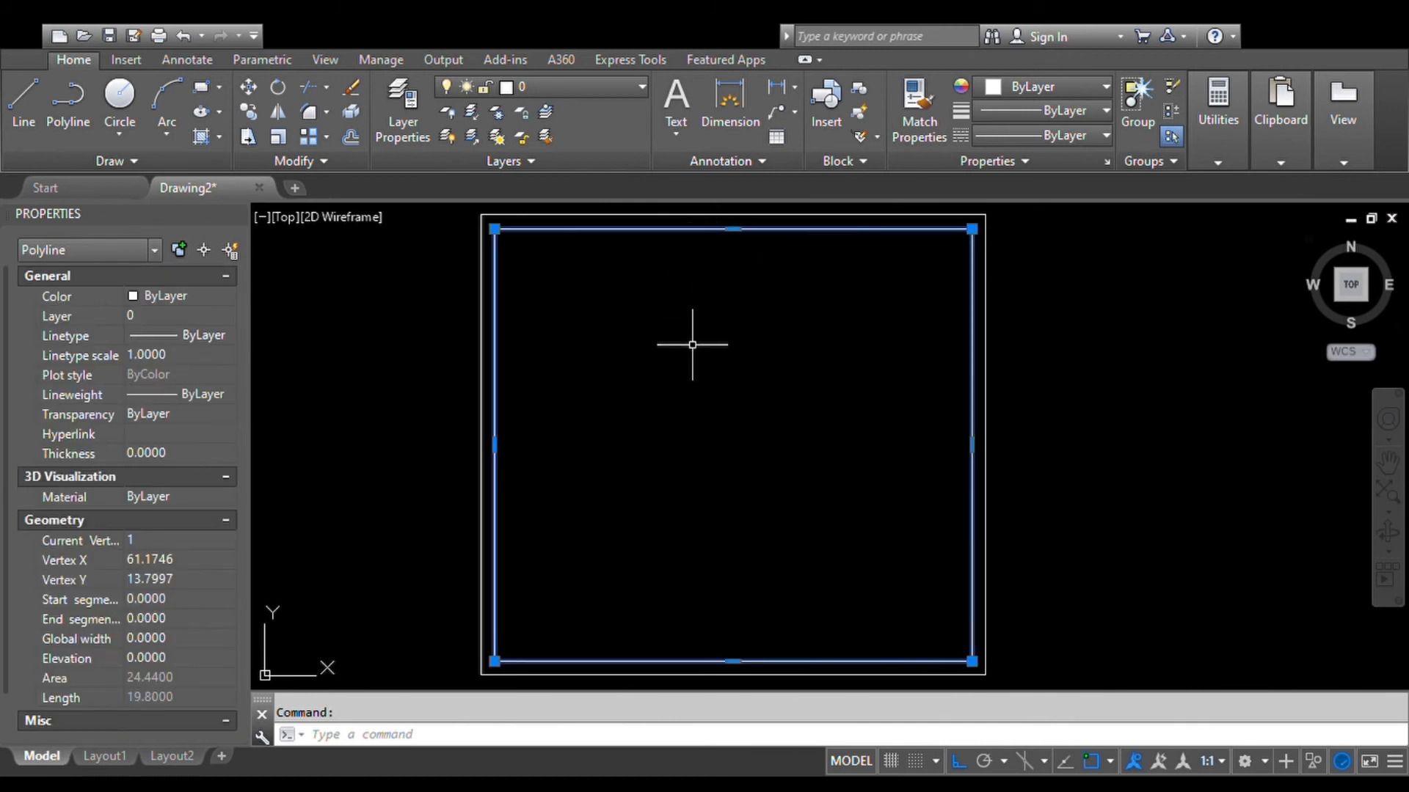
pyautogui.write('x')
pyautogui.press('Return')
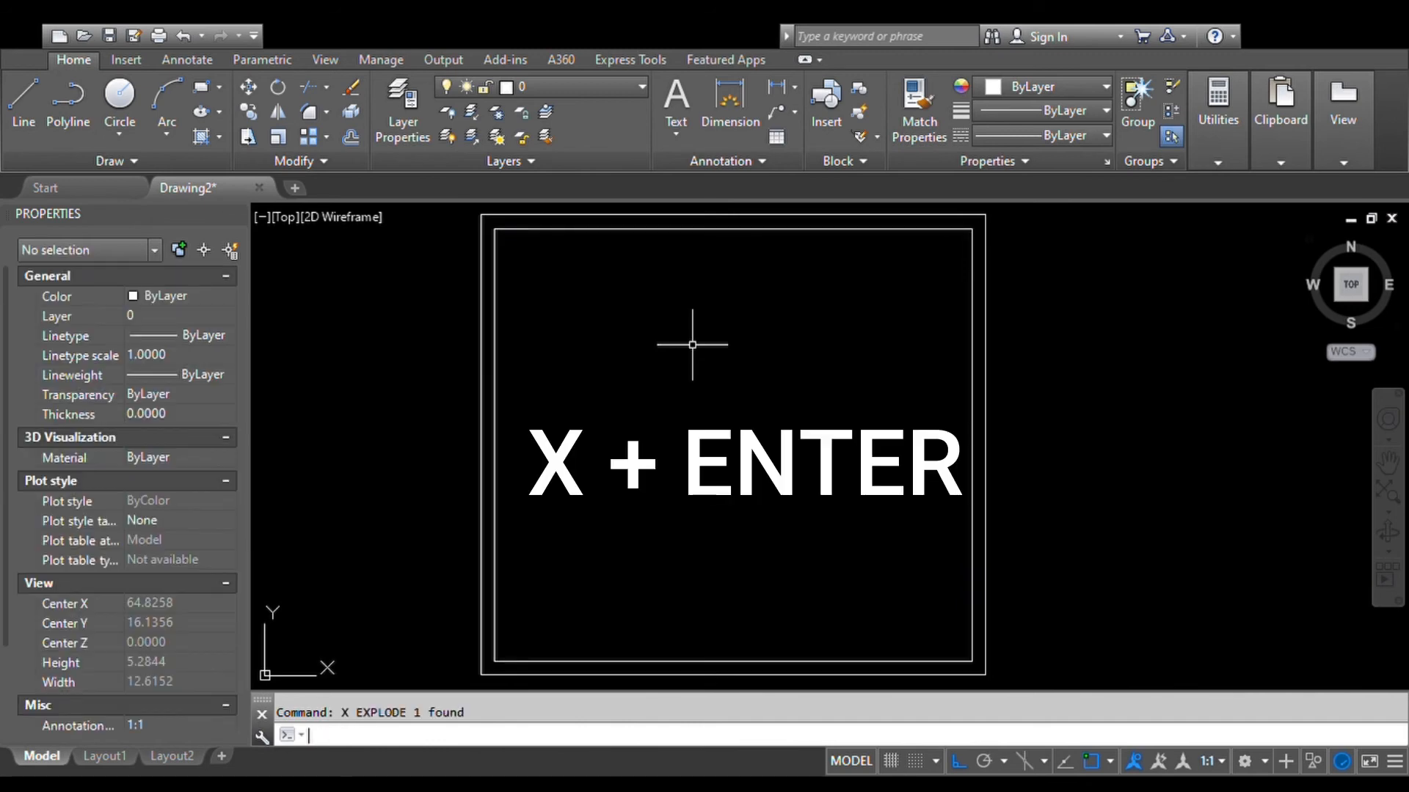
pyautogui.click(664, 229)
pyautogui.press('Escape')
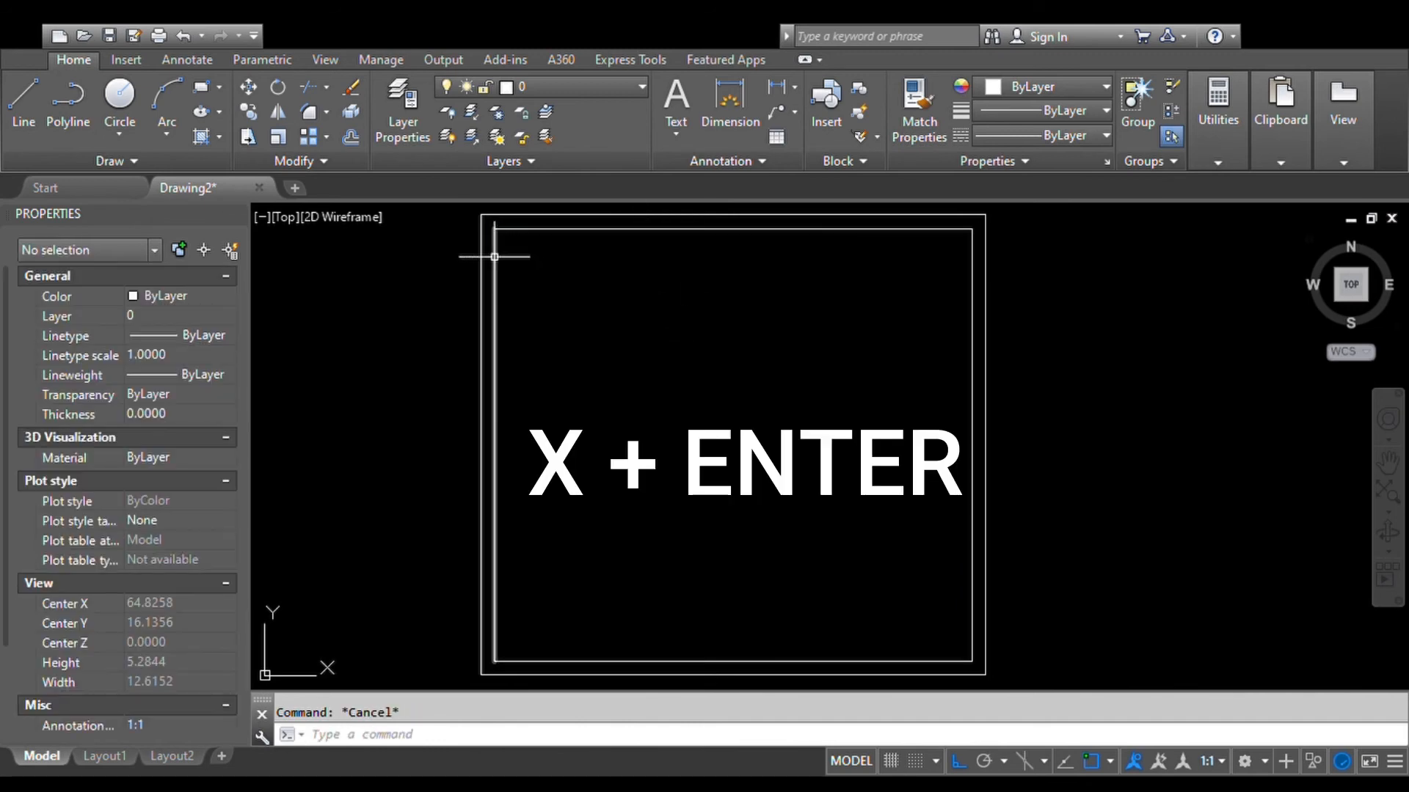
pyautogui.click(495, 259)
pyautogui.press('Escape')
pyautogui.click(725, 661)
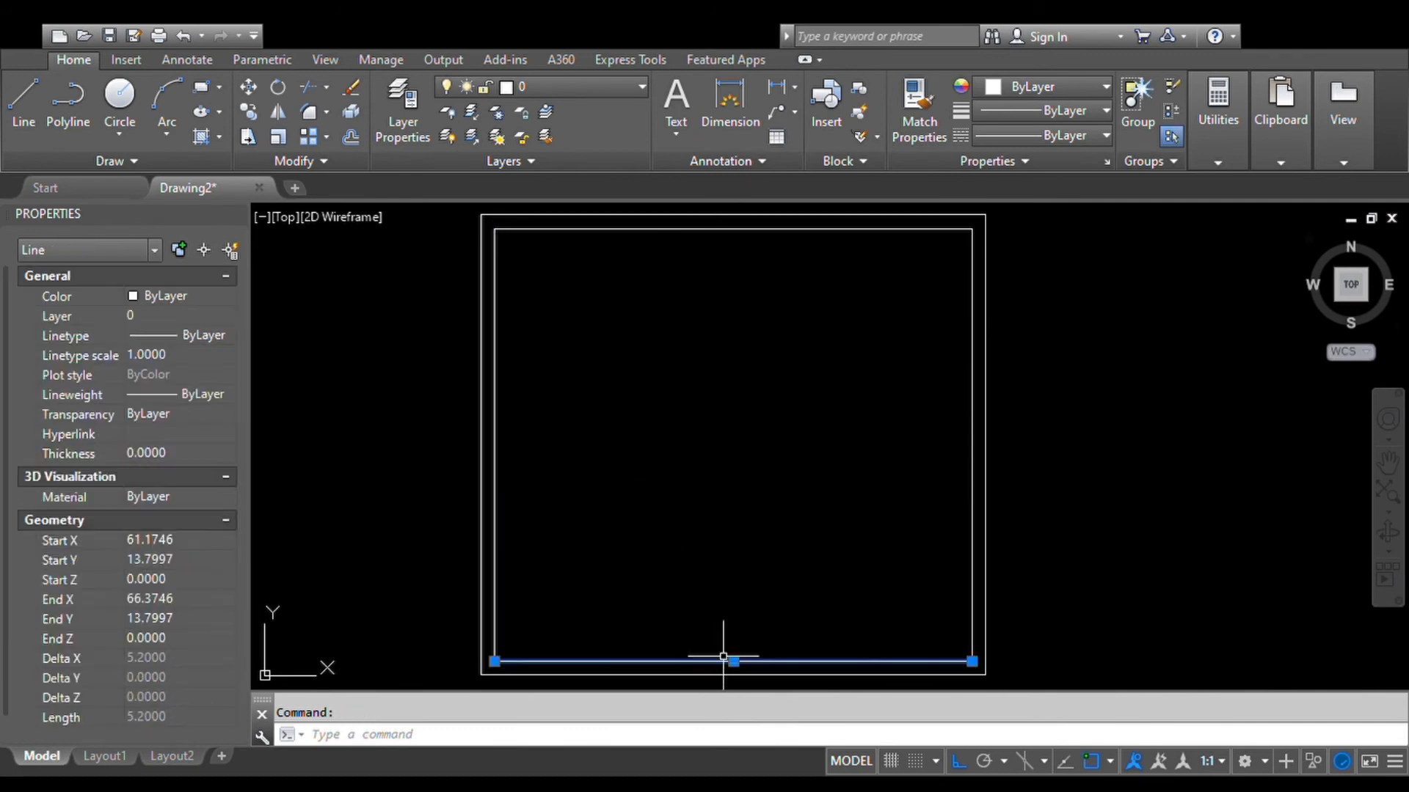
# Step: Clear the selection and check that the right side of the inner wall outline is a separate line
pyautogui.press('Escape')
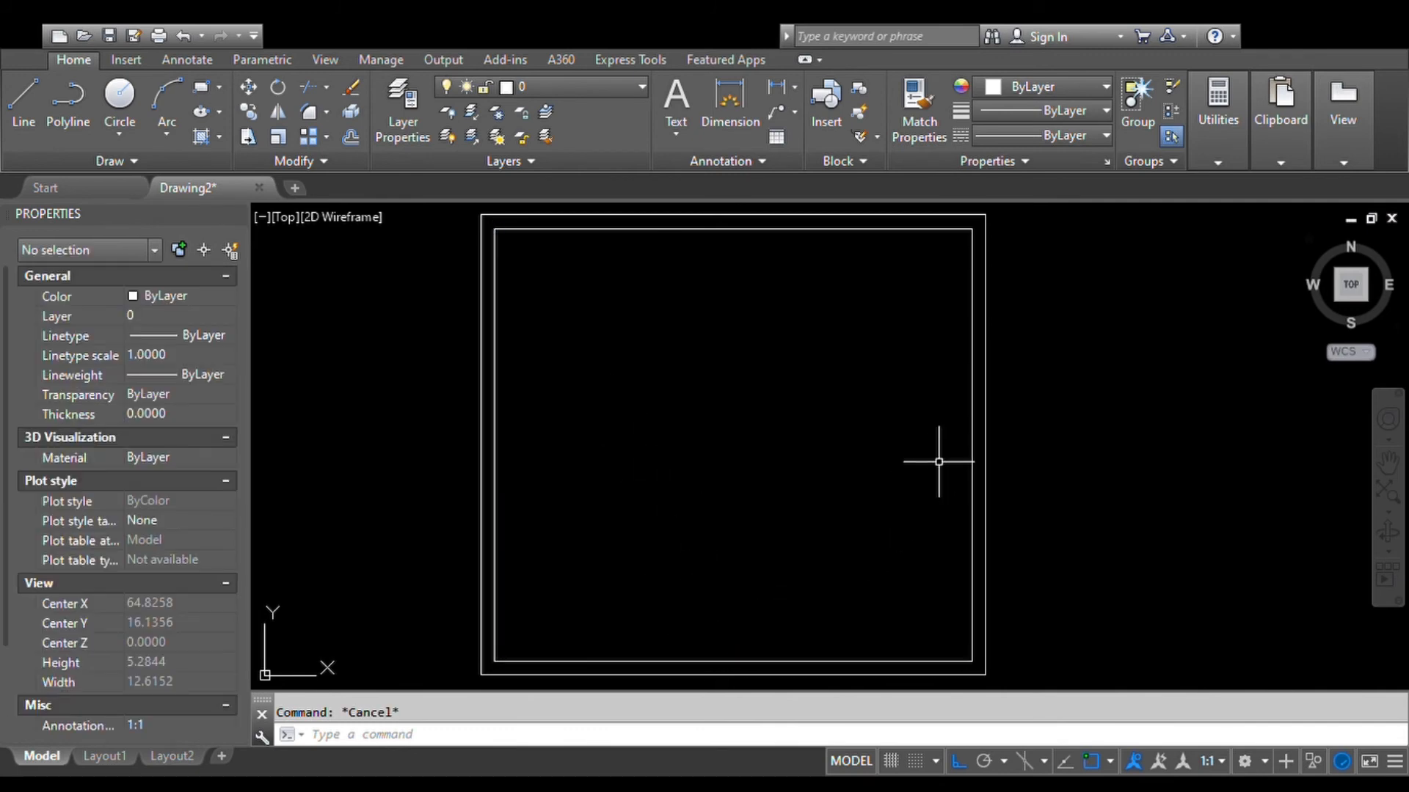
pyautogui.click(972, 486)
pyautogui.press('Escape')
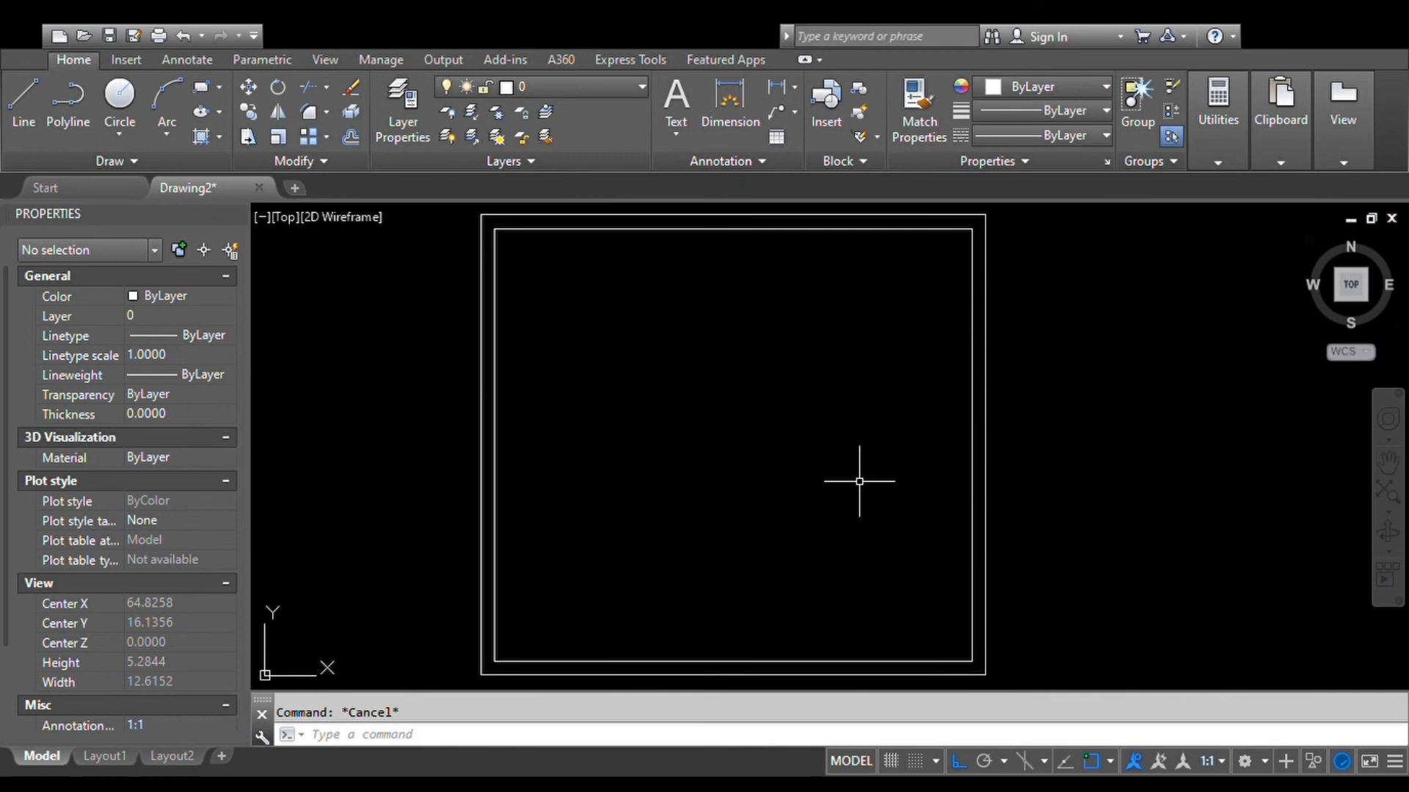
# Step: Delete the right line of the inner wall outline, then undo the deletion
pyautogui.click(971, 560)
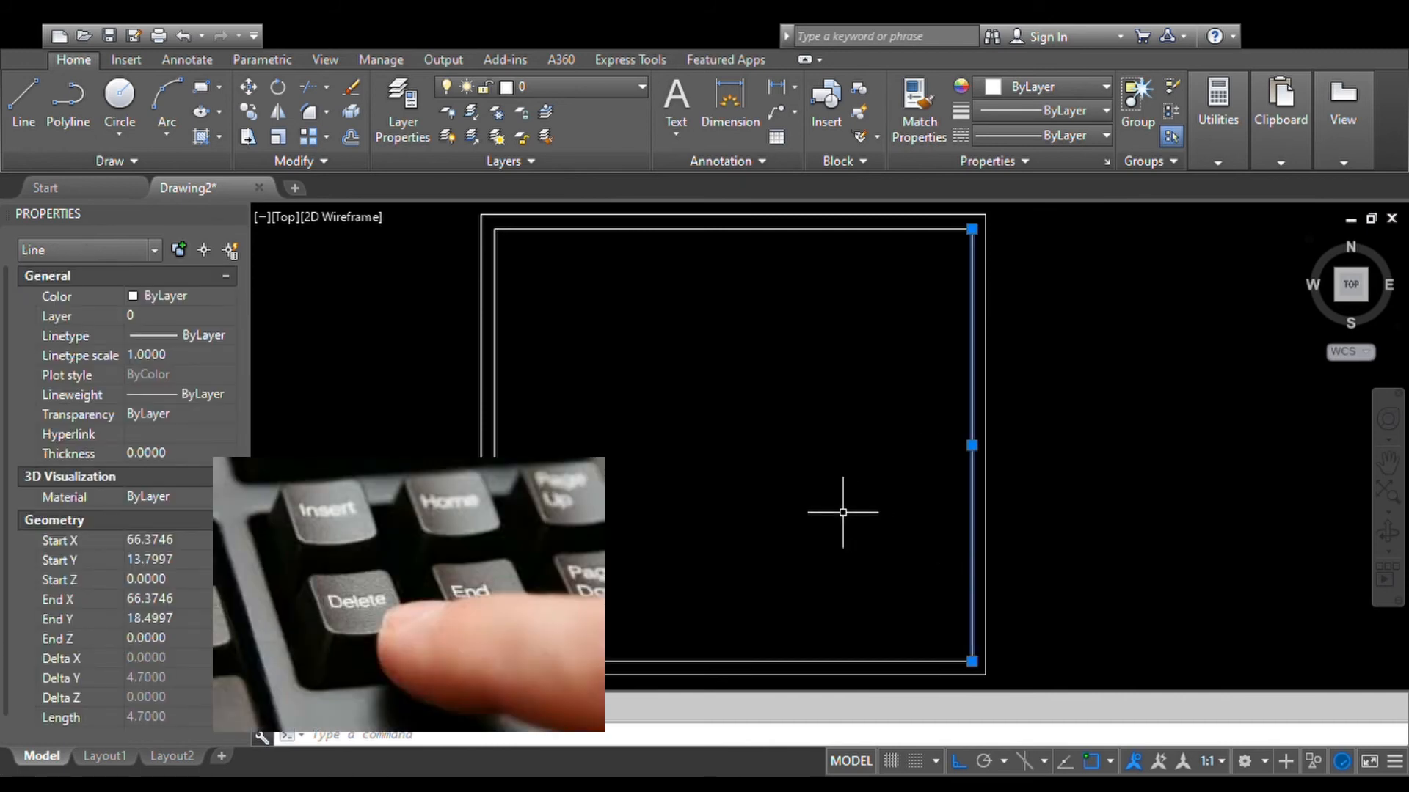
pyautogui.press('Delete')
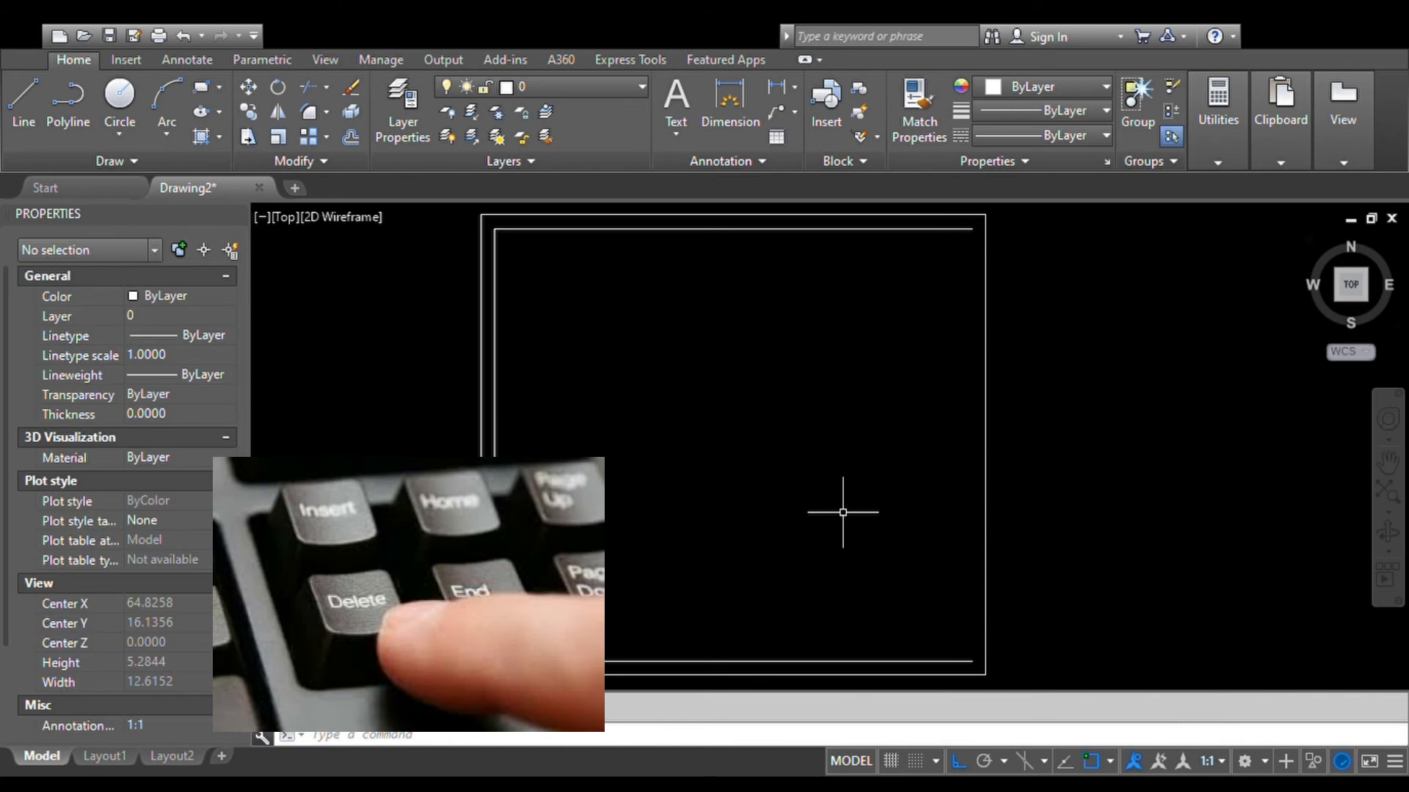
pyautogui.hotkey('ctrl', 'z')
# Step: Remove the inner outline's right line with the Erase command and undo the erase
pyautogui.click(981, 468)
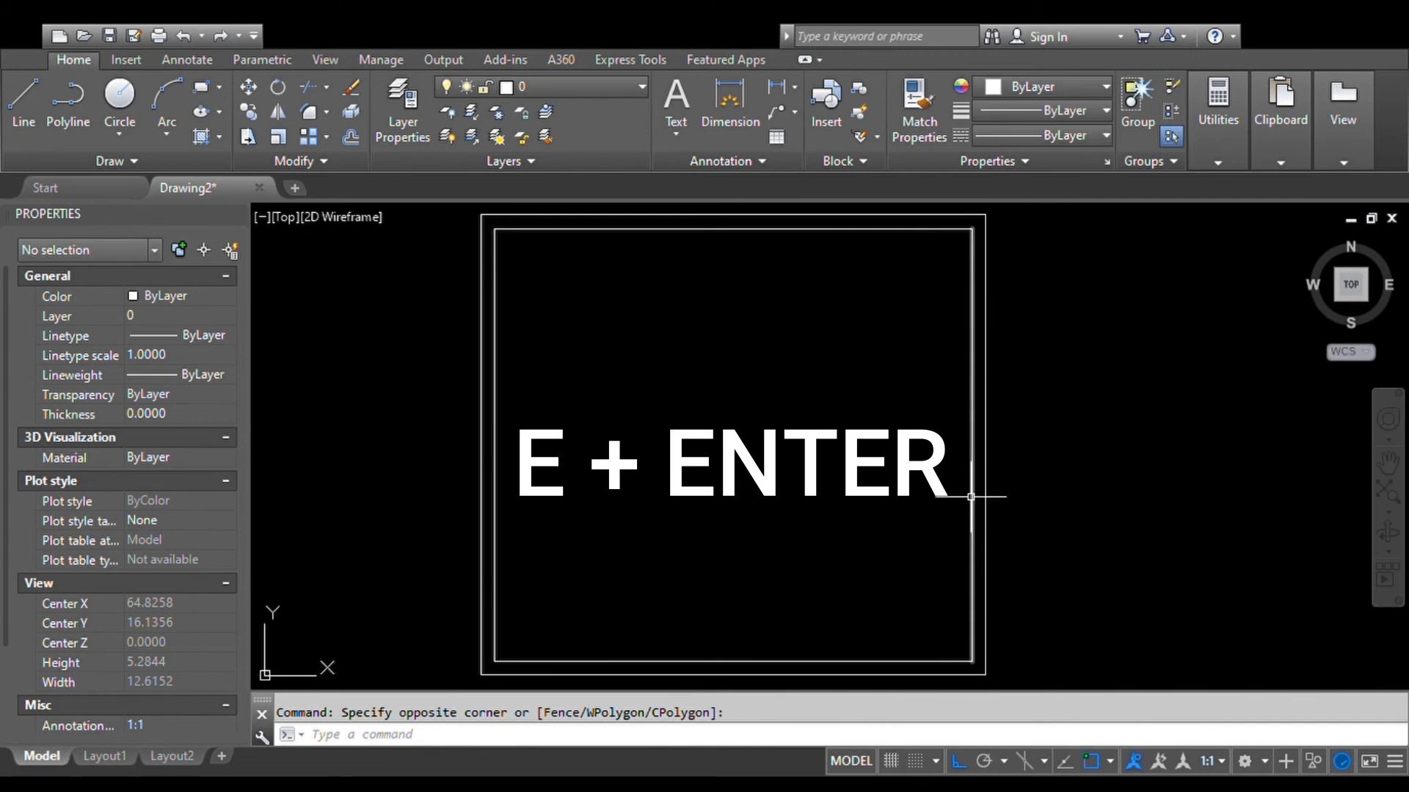
pyautogui.click(970, 496)
pyautogui.write('e')
pyautogui.press('Return')
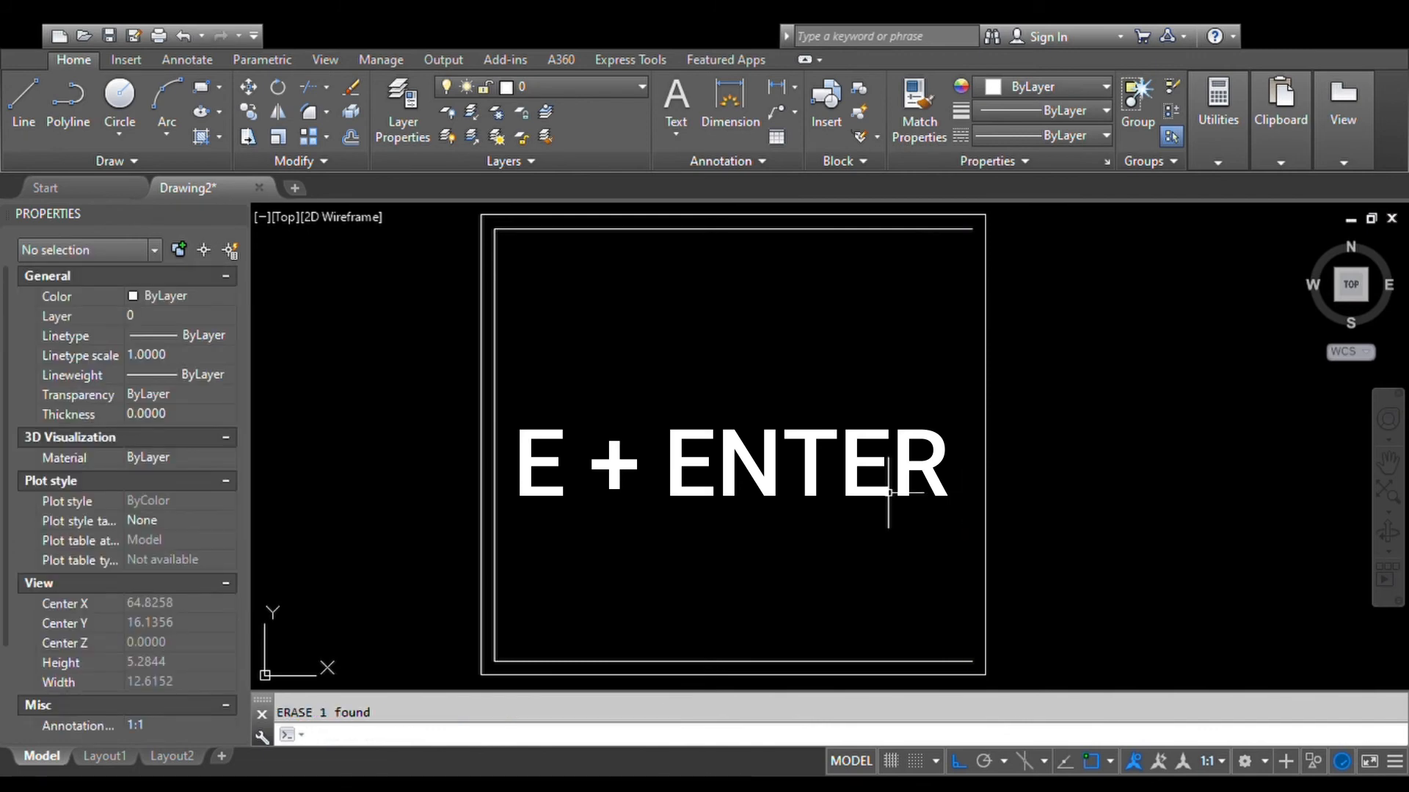
pyautogui.hotkey('ctrl', 'z')
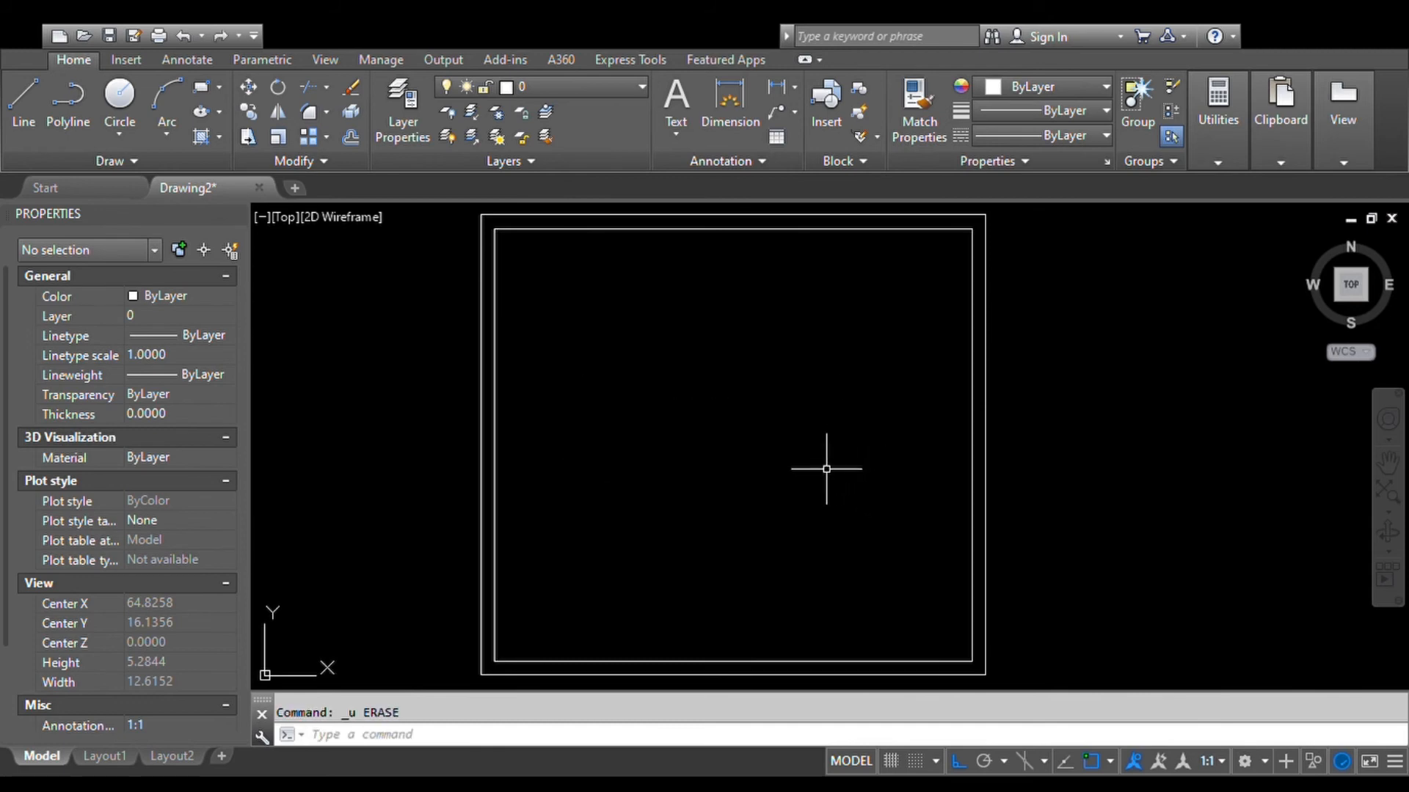
# Step: Offset the left inner wall line 1.5 toward the inside of the house and end the Offset command
pyautogui.moveTo(826, 468); pyautogui.dragTo(818, 471, button='middle')
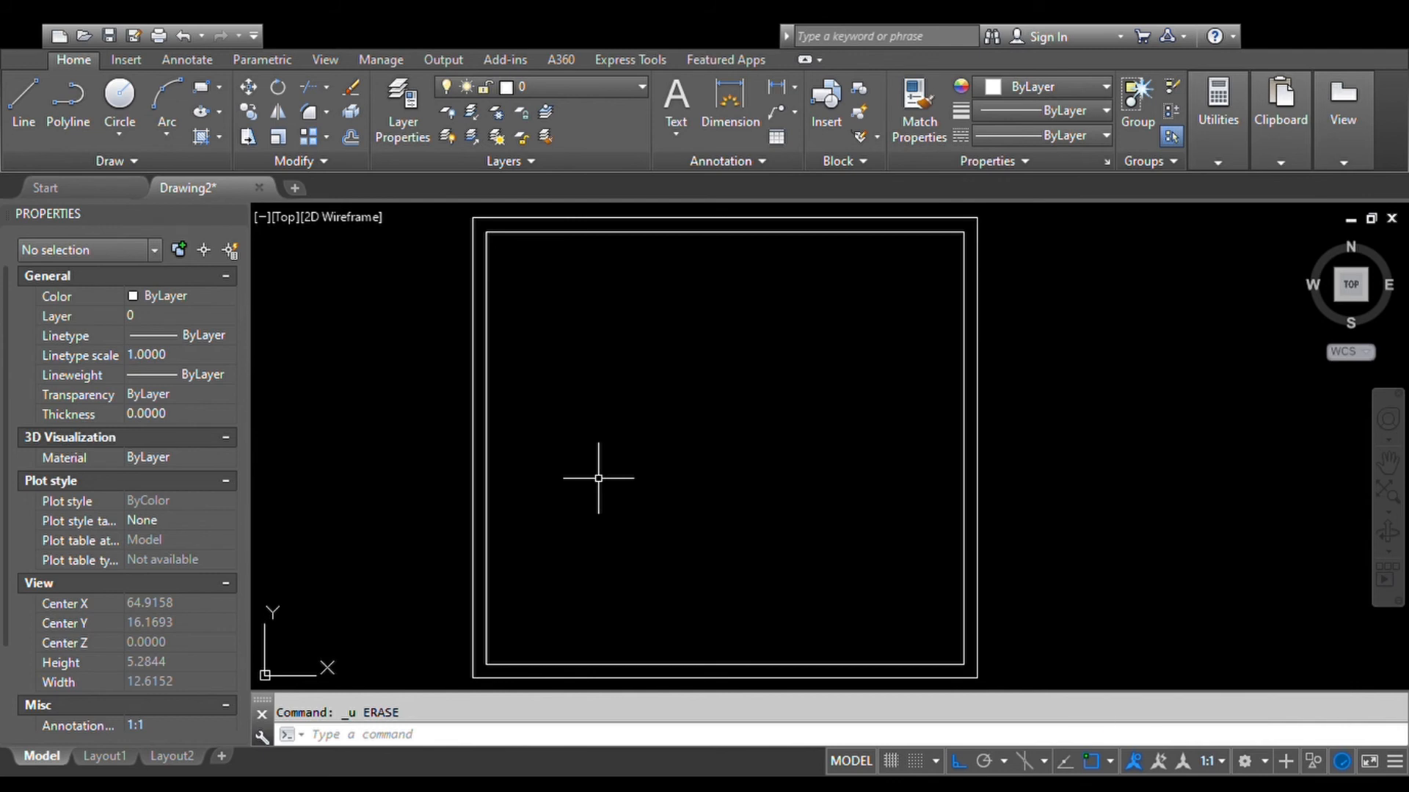
pyautogui.write('O')
pyautogui.press('Return')
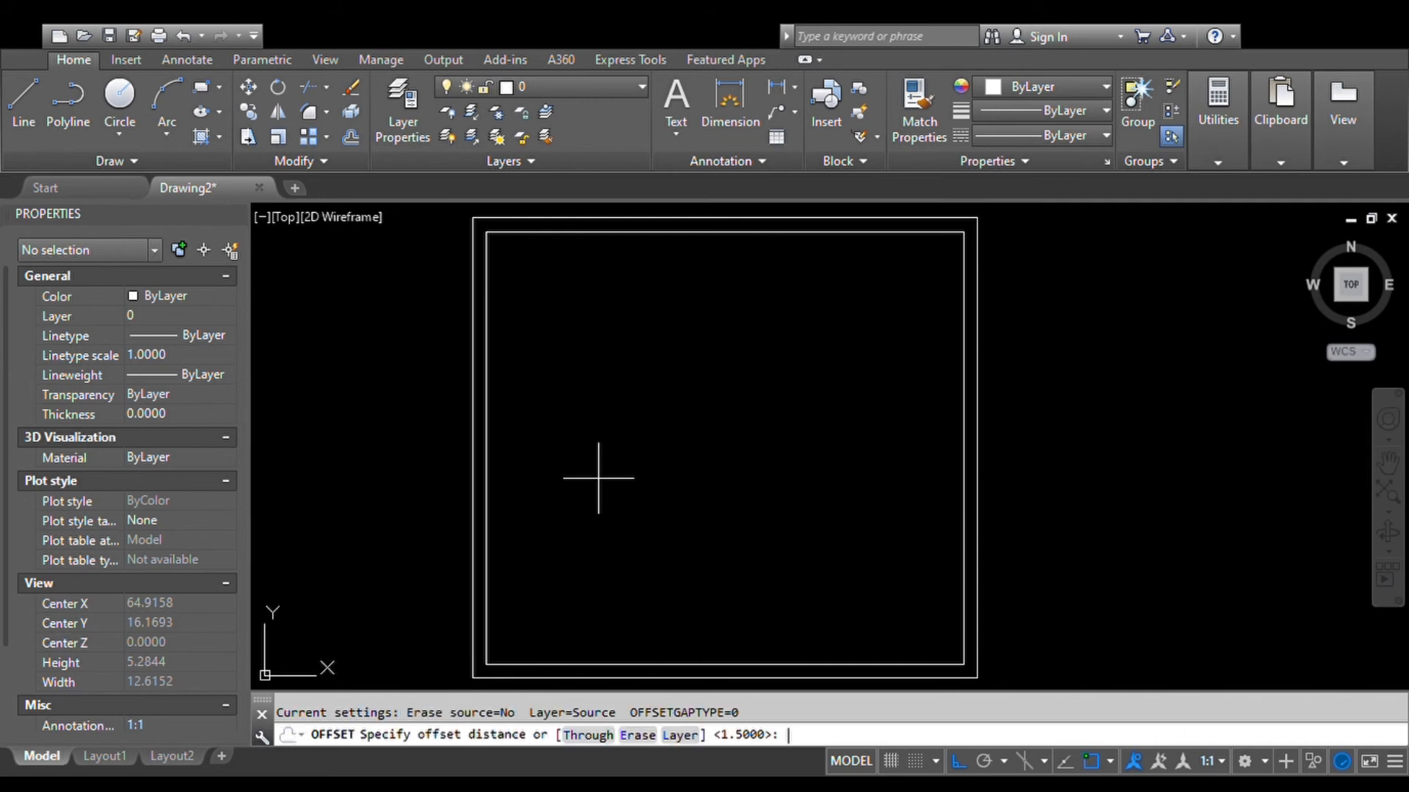
pyautogui.press('Return')
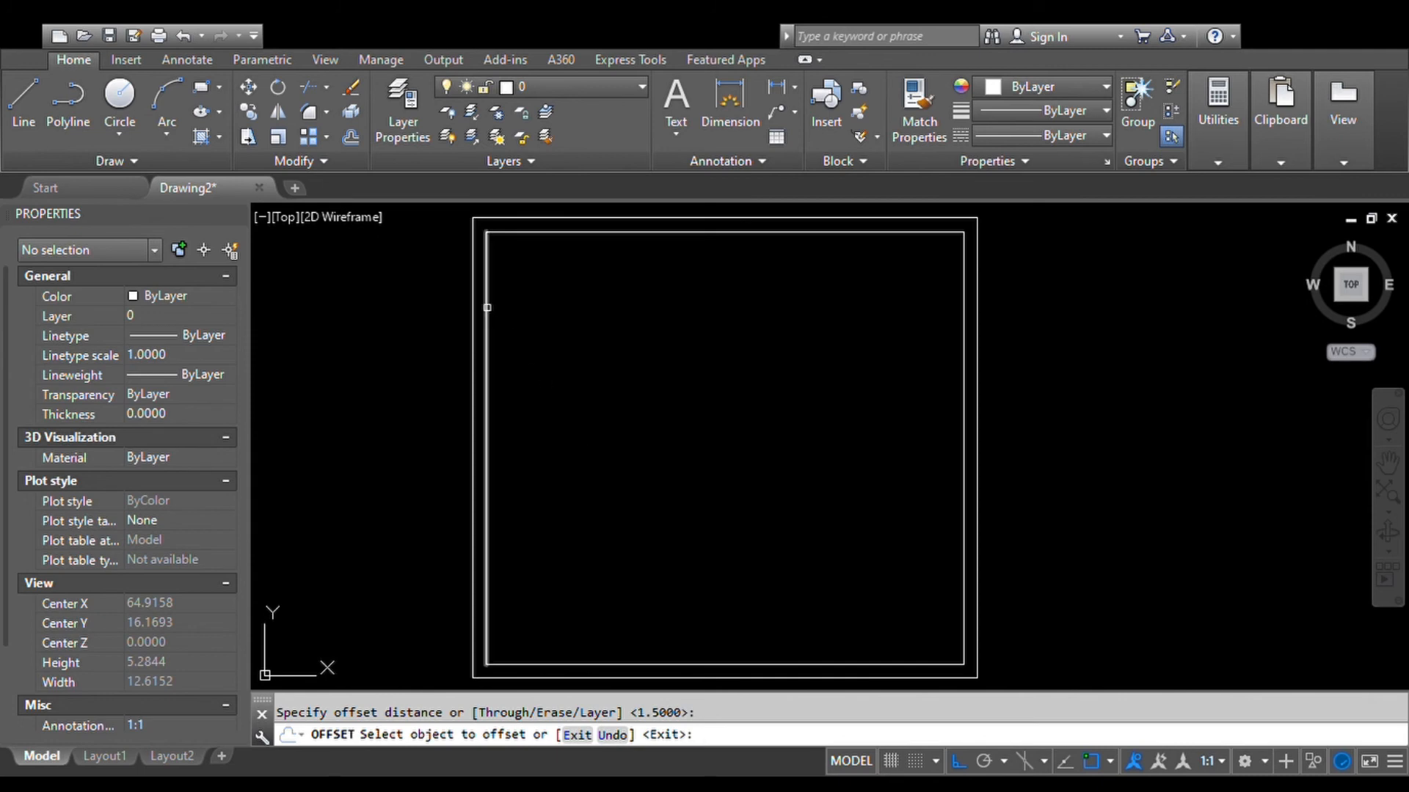
pyautogui.click(486, 308)
pyautogui.click(732, 308)
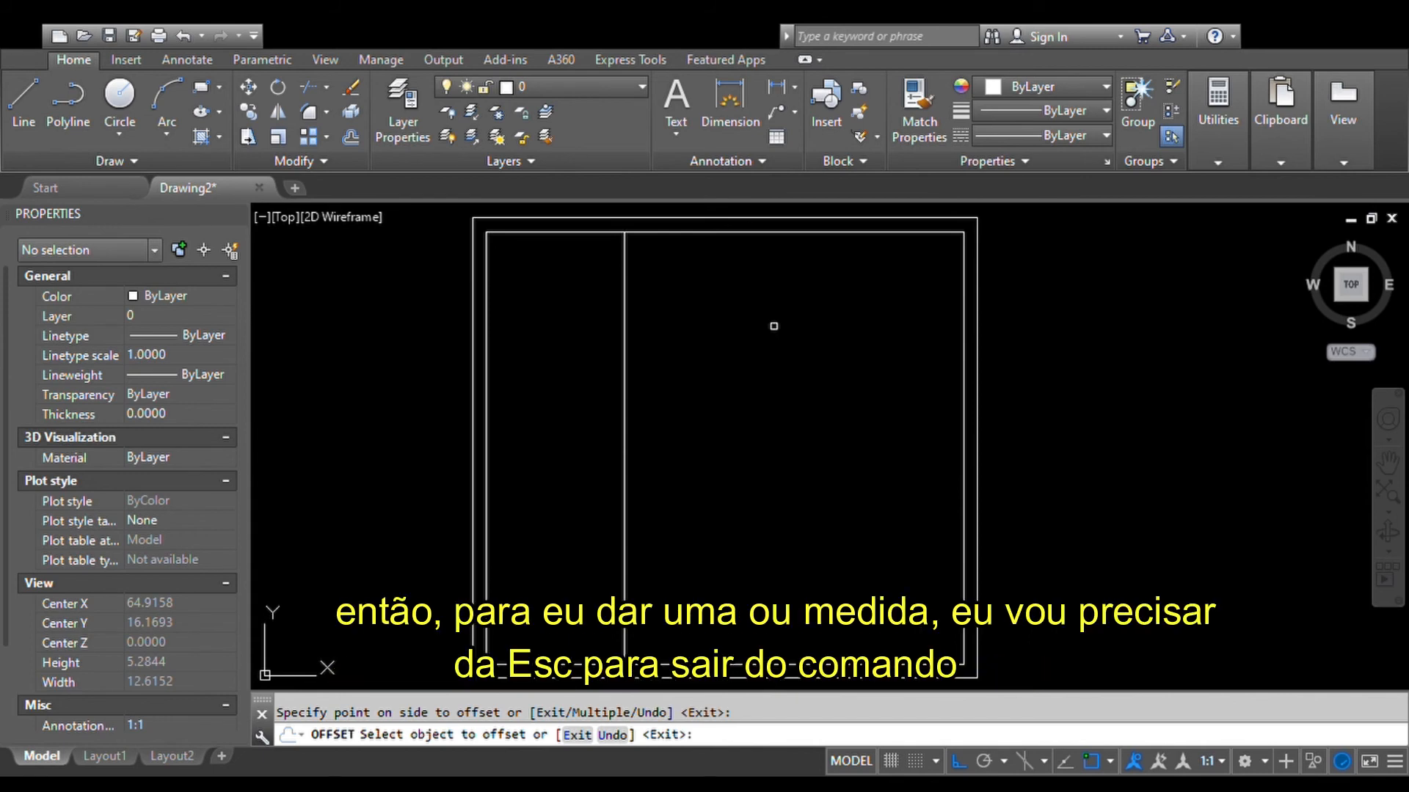
pyautogui.press('Escape')
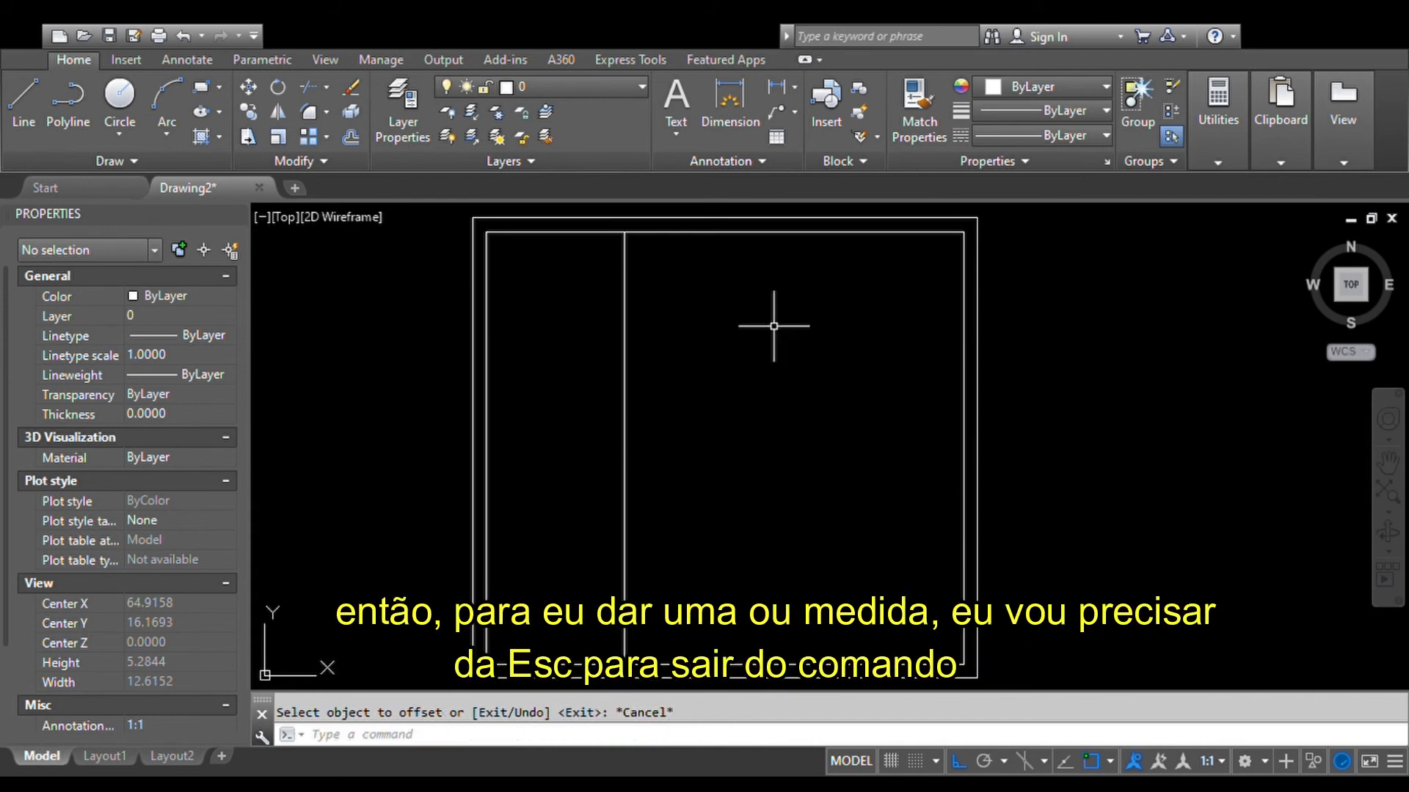
# Step: Offset the top inner wall line 2.2 downward into the house and end the Offset command
pyautogui.write('o')
pyautogui.press('Return')
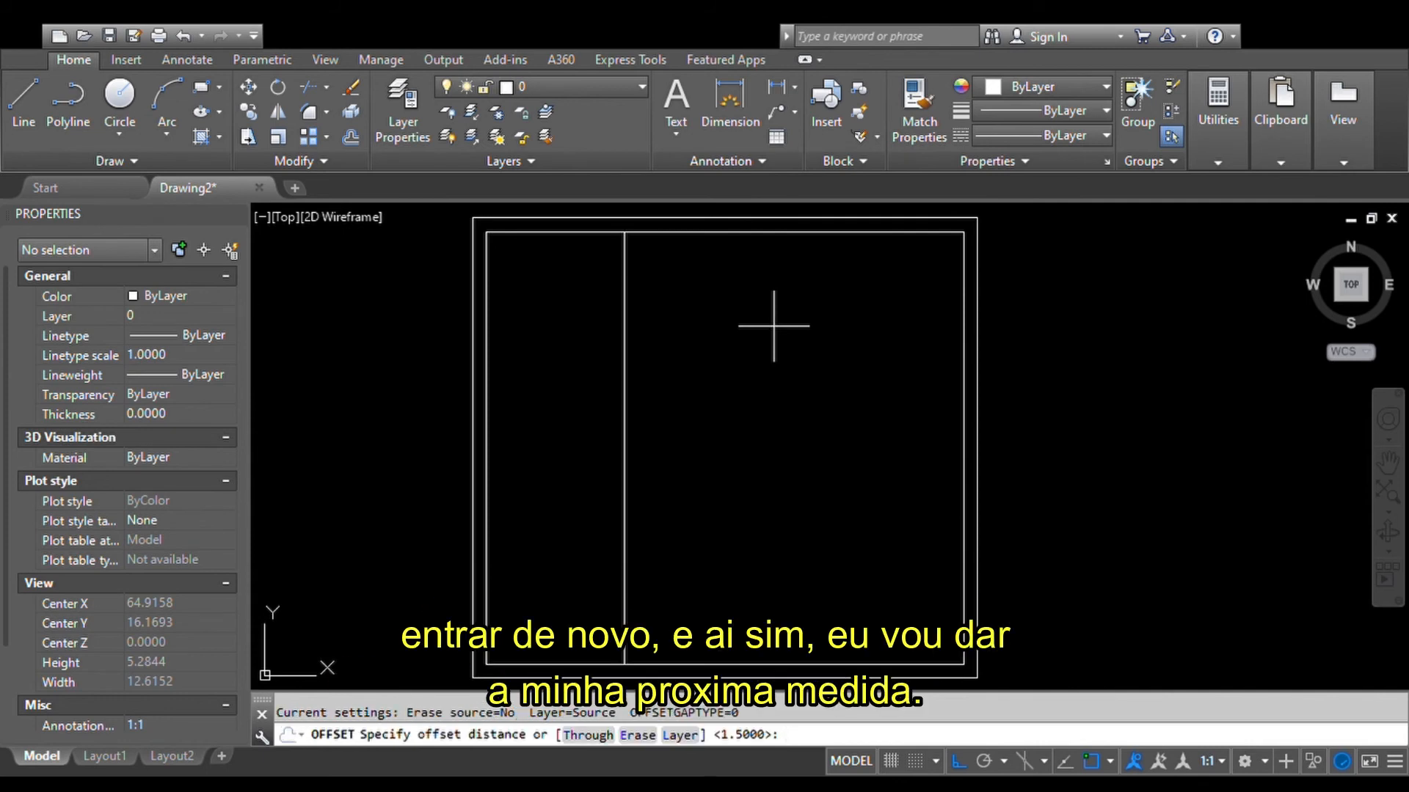
pyautogui.write('2.2')
pyautogui.press('Return')
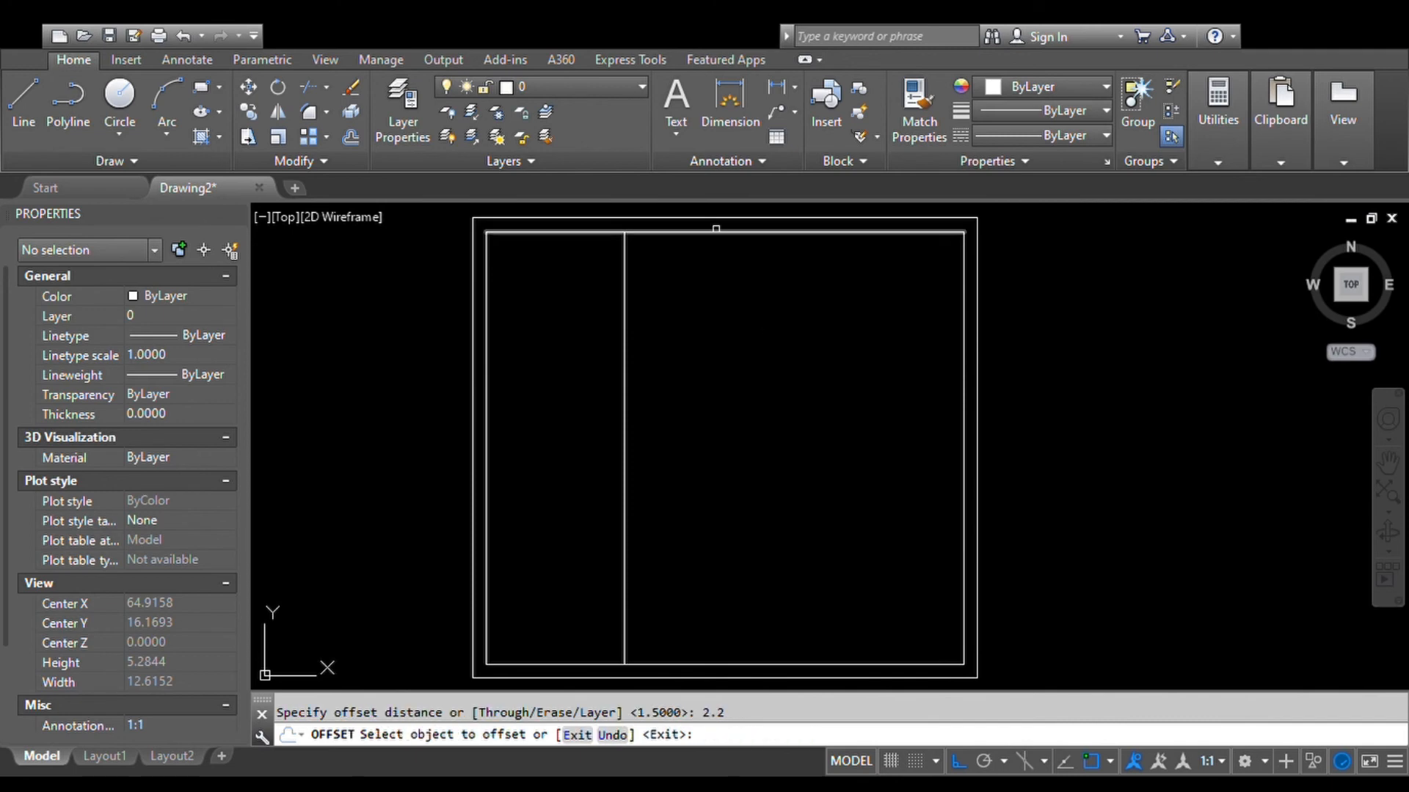
pyautogui.click(716, 229)
pyautogui.click(720, 382)
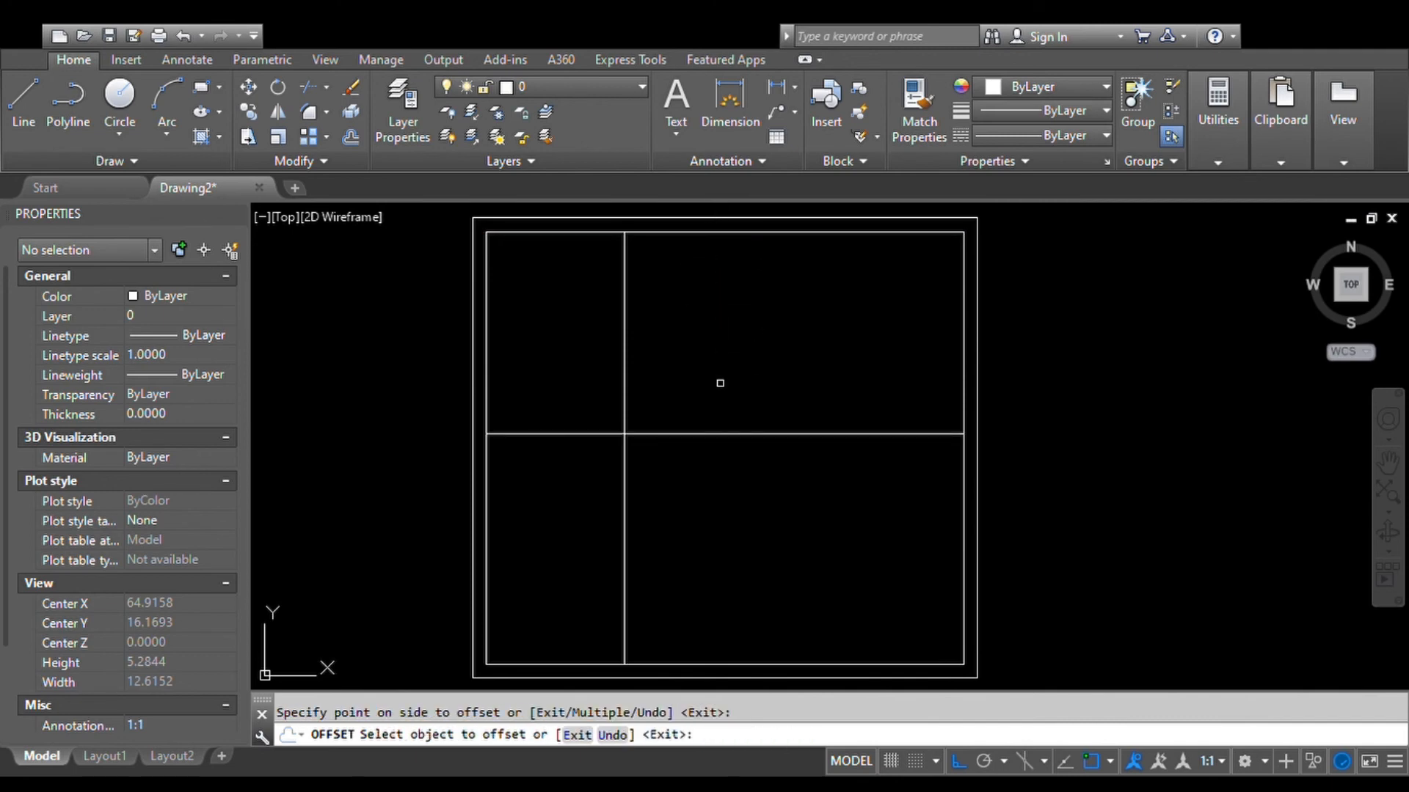
pyautogui.press('Escape')
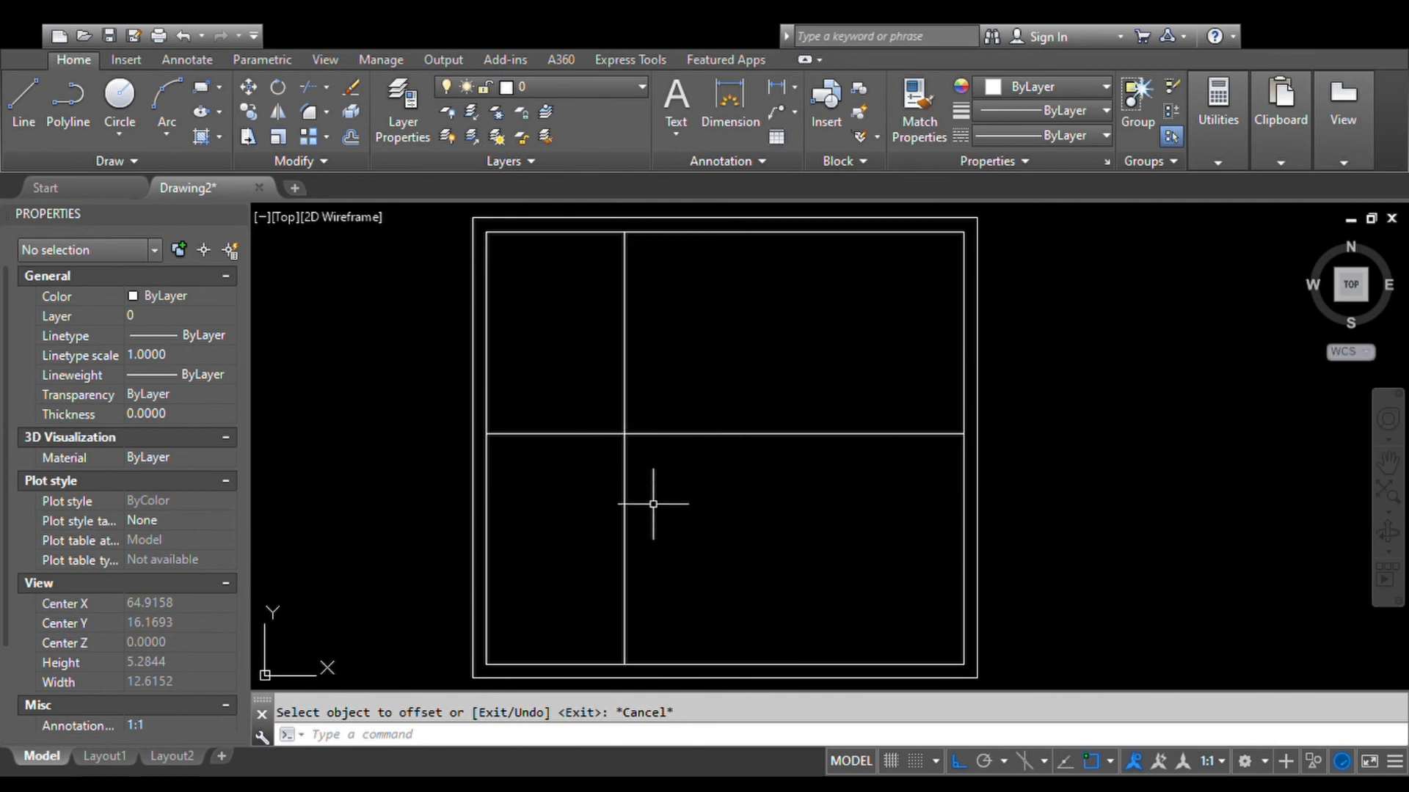
# Step: Give the interior walls a 0.15 thickness by offsetting the vertical partition line to the right and the horizontal one downward
pyautogui.write('o')
pyautogui.press('Return')
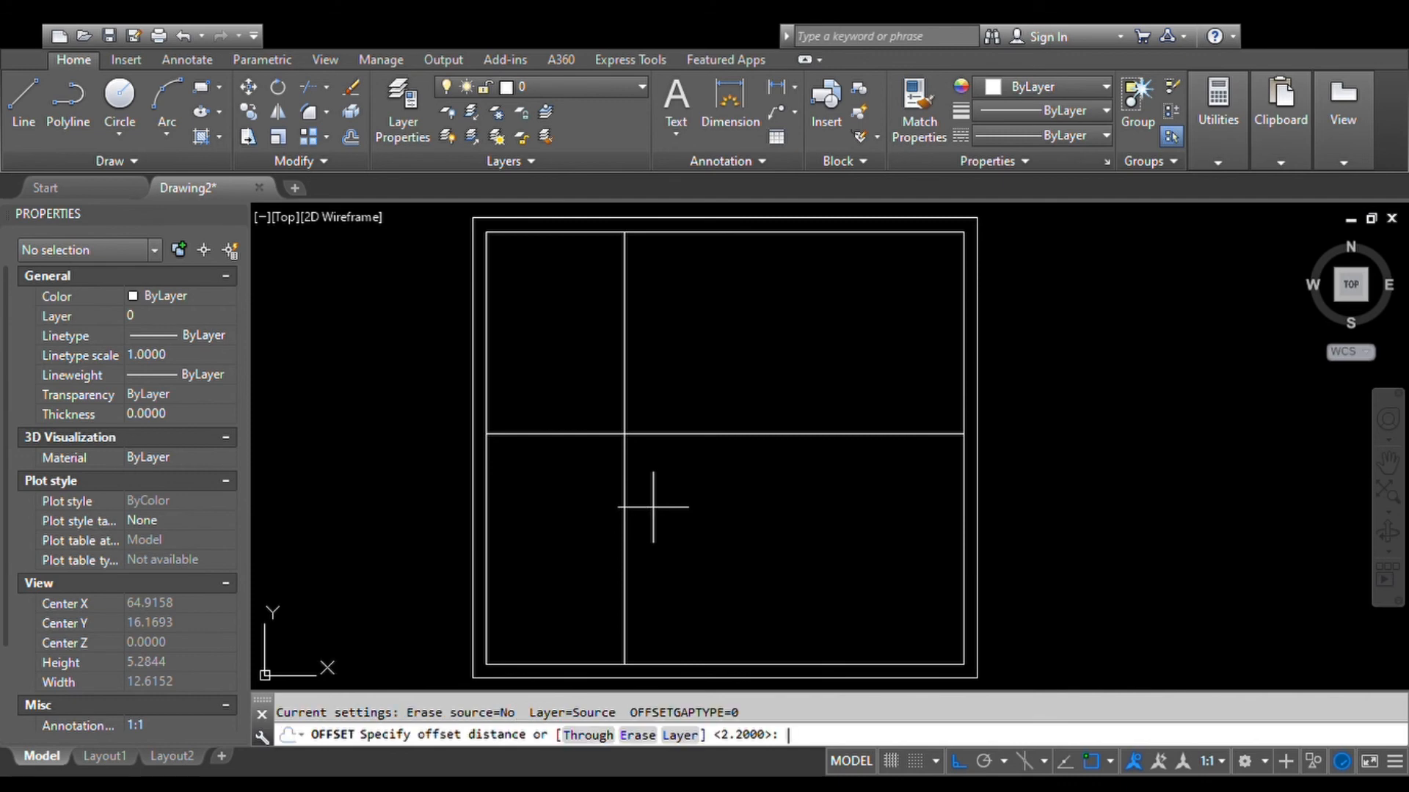
pyautogui.write('.15')
pyautogui.press('Return')
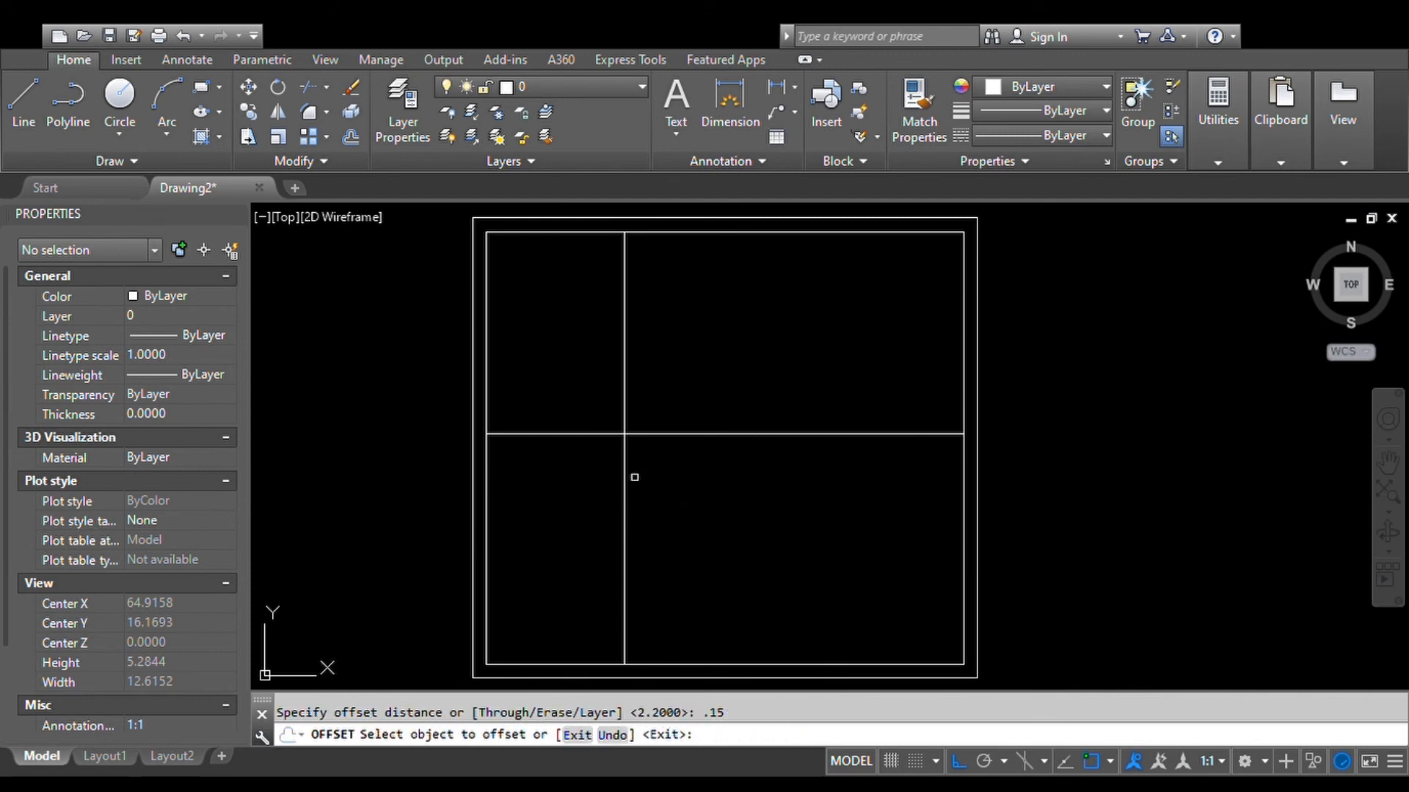
pyautogui.click(622, 386)
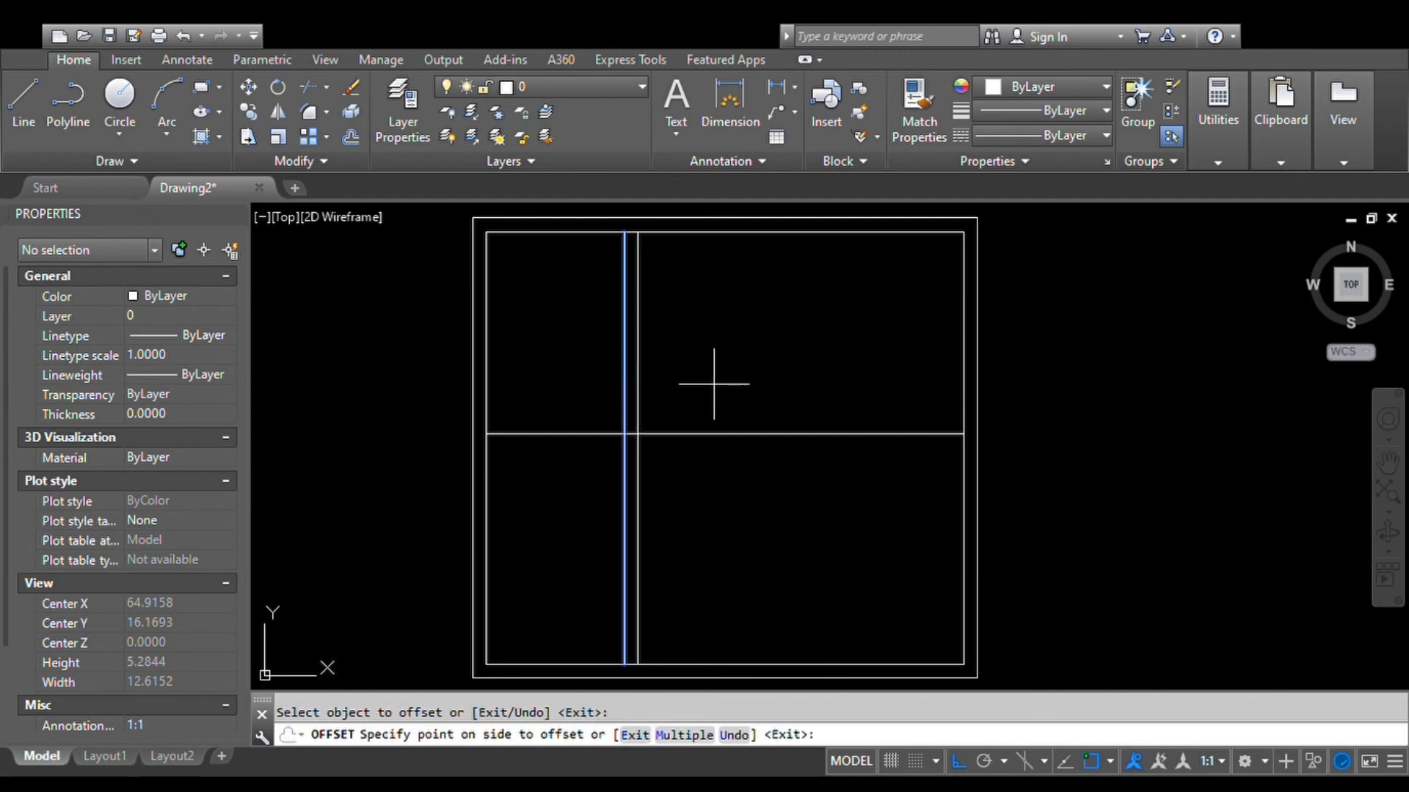
pyautogui.click(713, 385)
pyautogui.click(709, 430)
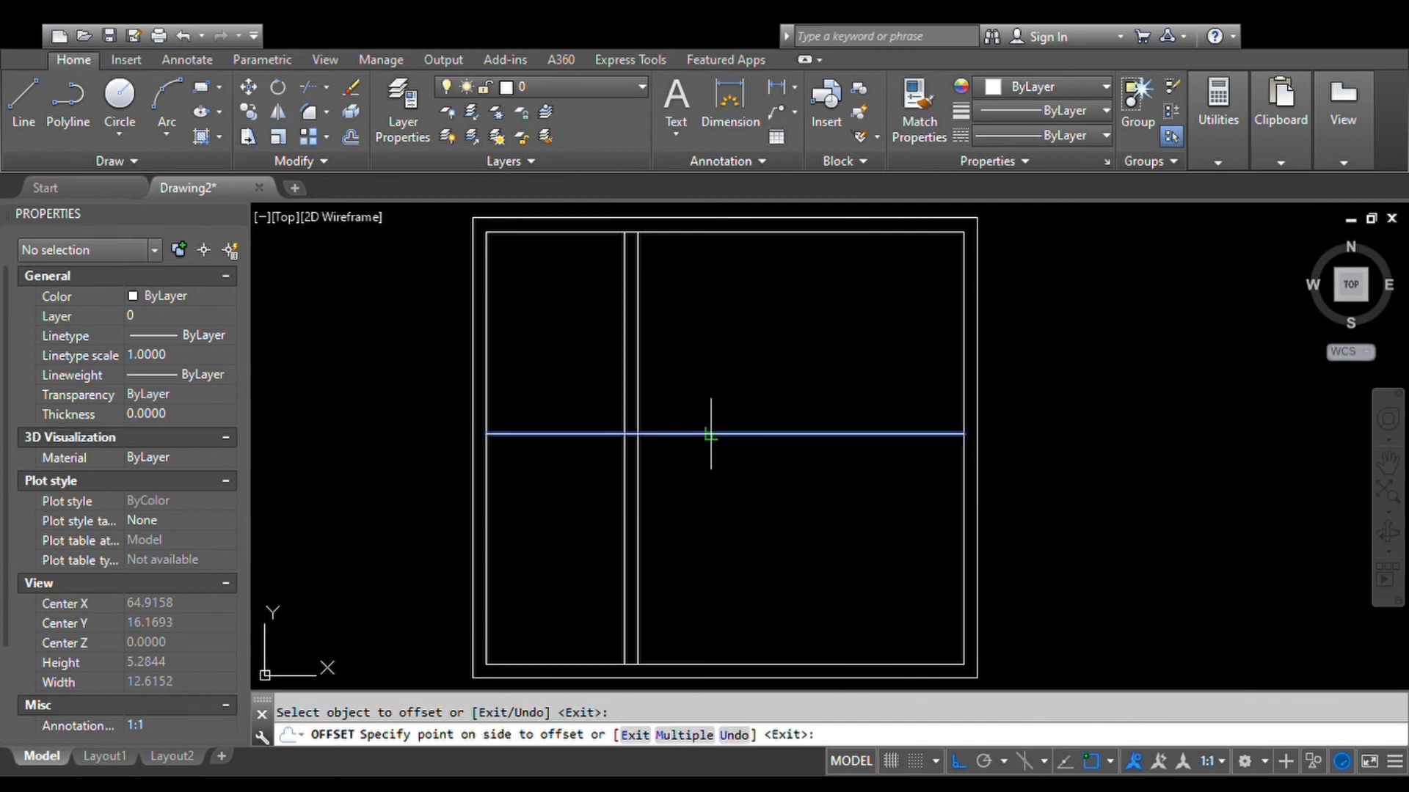
pyautogui.click(714, 476)
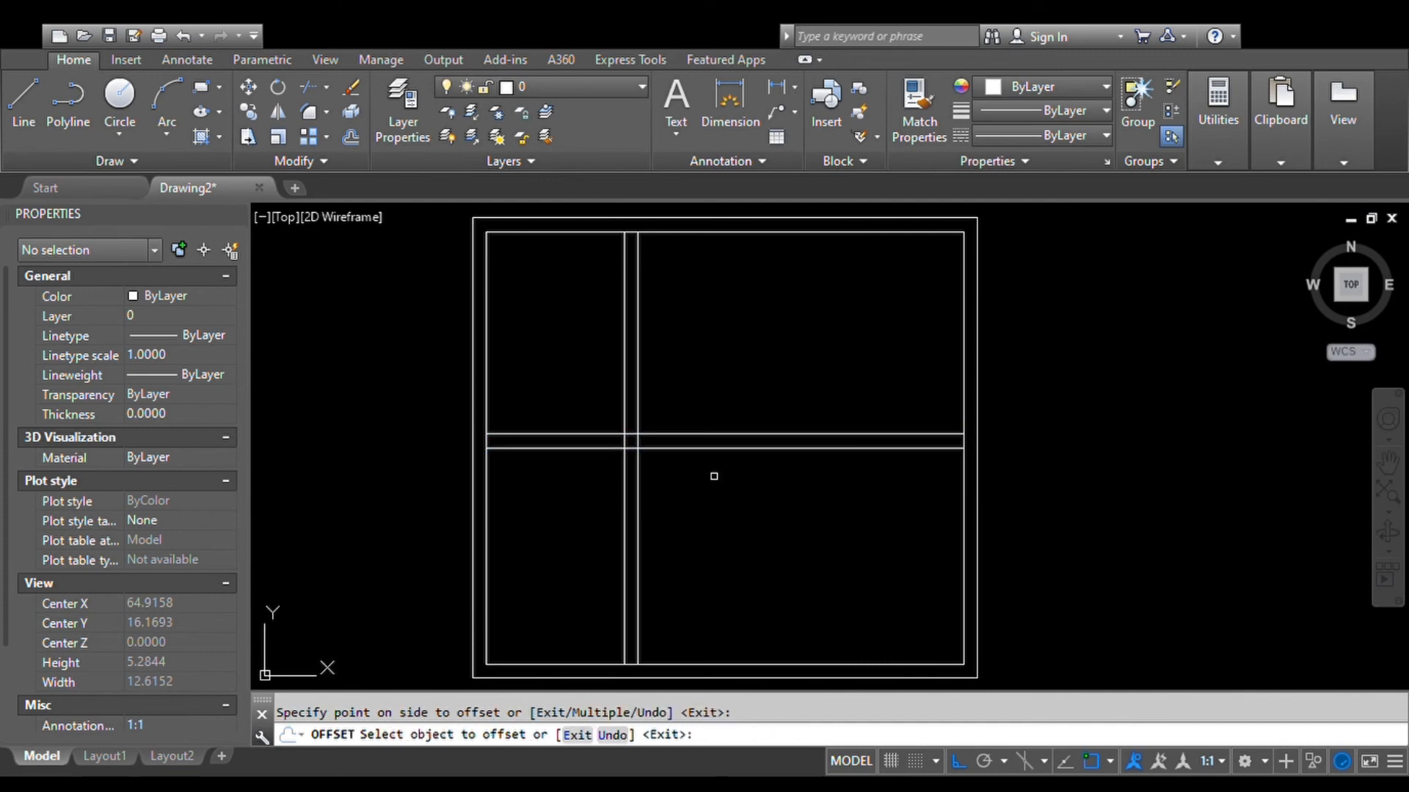
pyautogui.press('Escape')
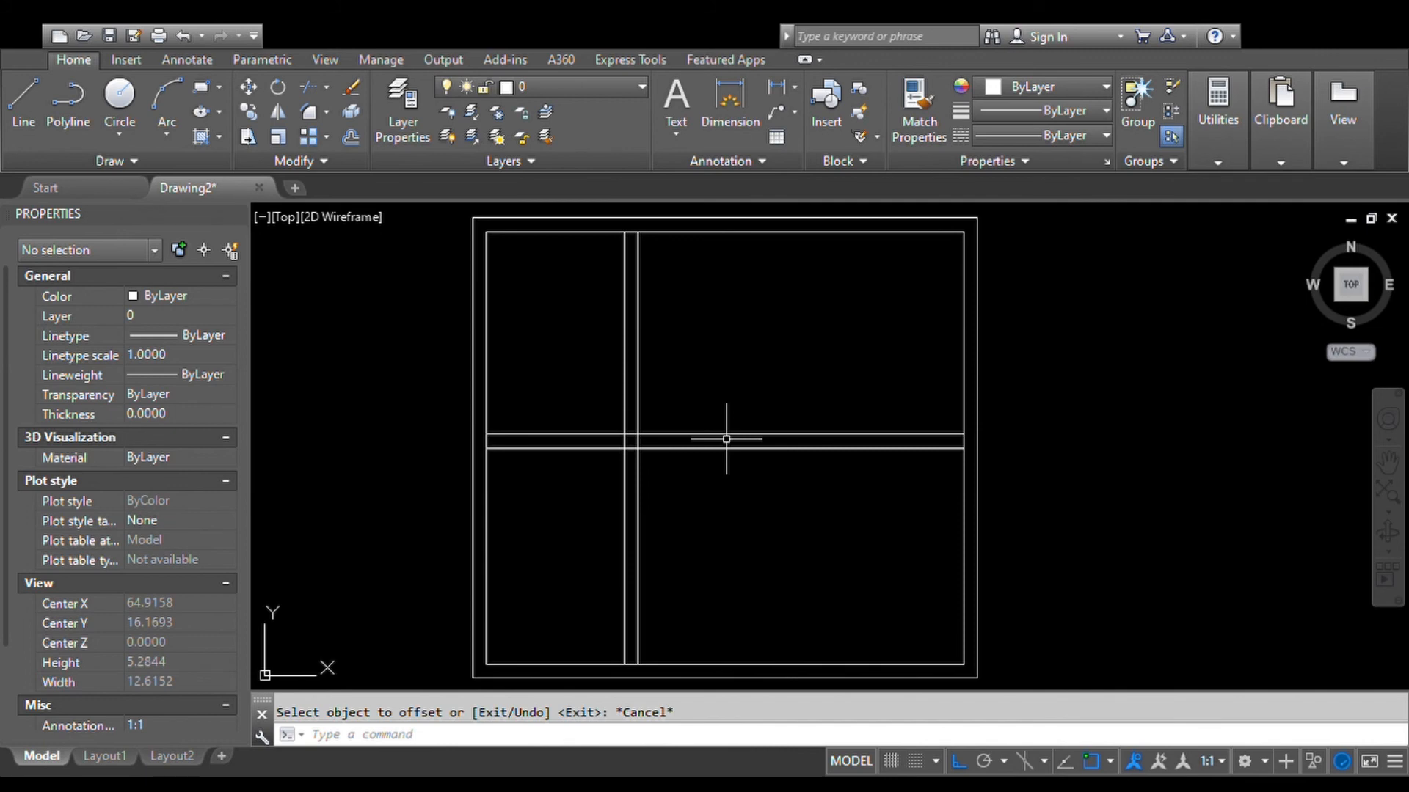
# Step: Trim away both vertical partition lines below the horizontal interior wall
pyautogui.write('tr')
pyautogui.press('Return')
pyautogui.click(669, 503)
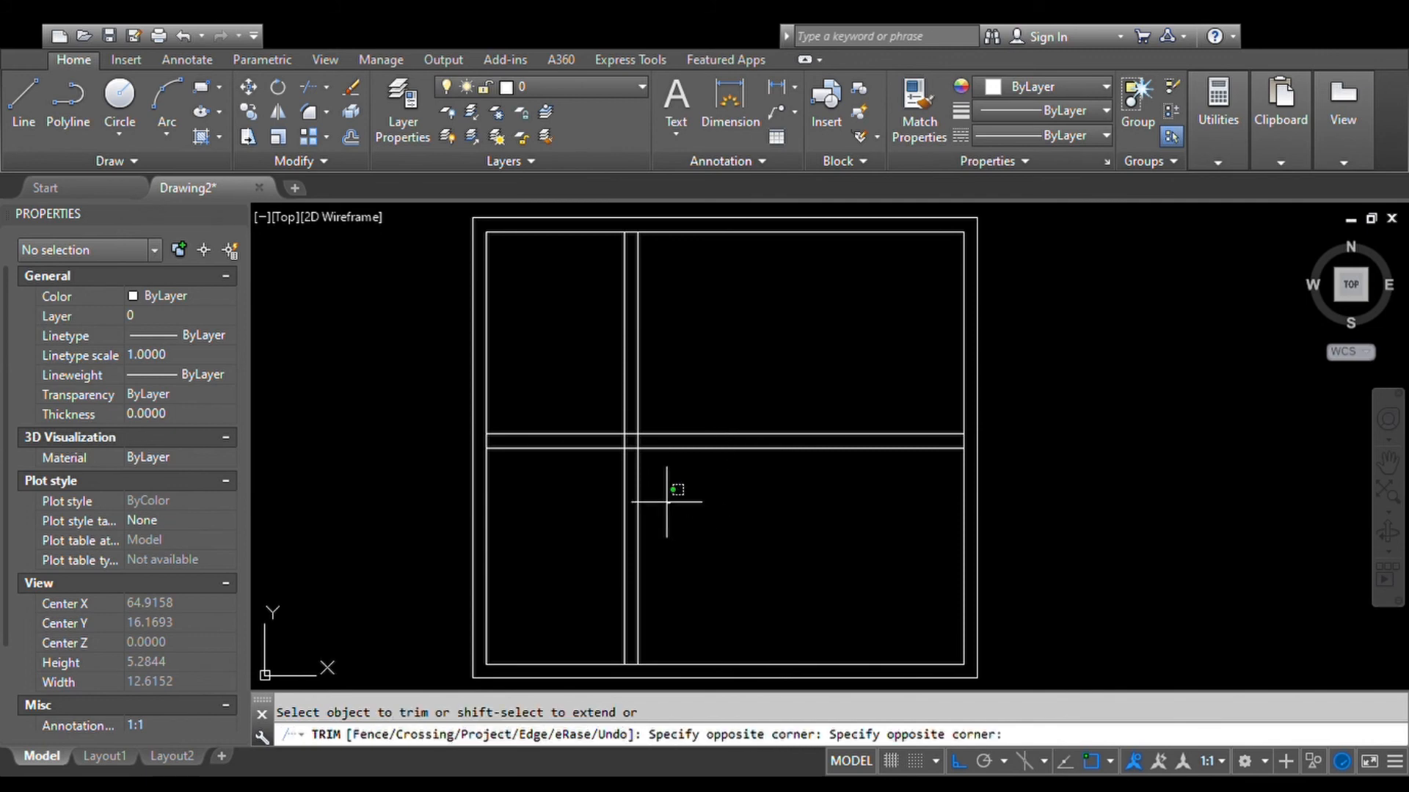
pyautogui.click(585, 544)
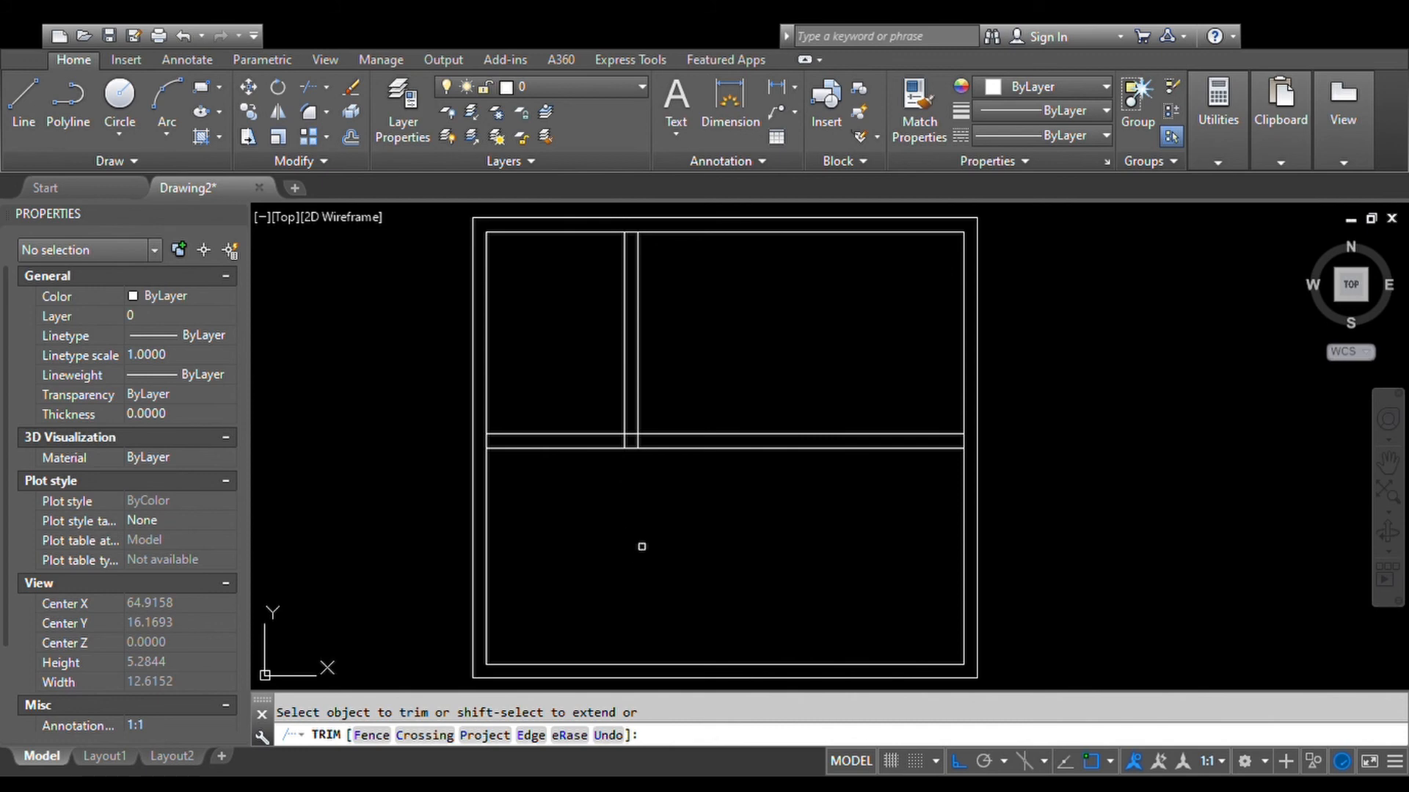
# Step: Trim the leftover segments where the interior walls cross and where the horizontal wall meets the left outer wall
pyautogui.scroll(4, 629, 441)
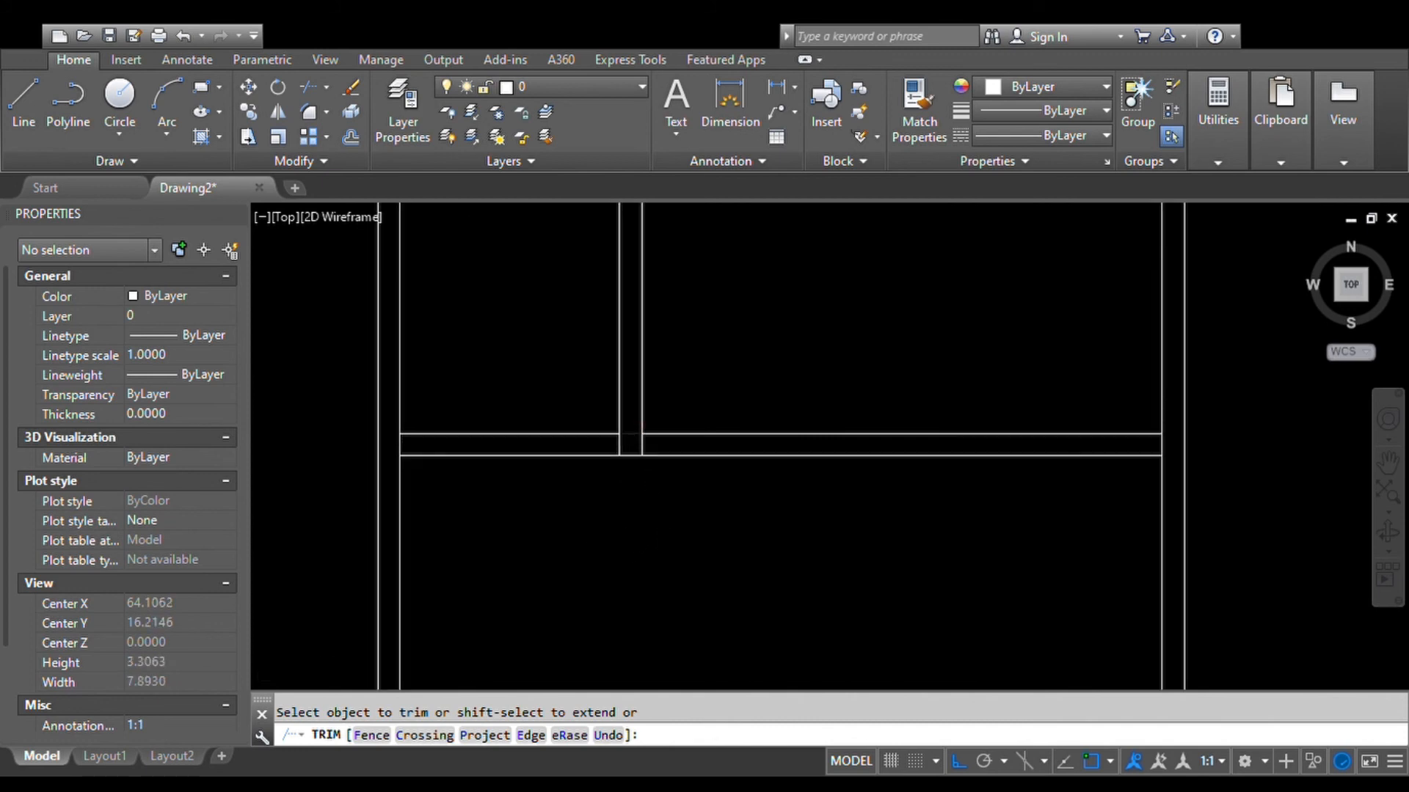
pyautogui.click(612, 450)
pyautogui.moveTo(517, 460); pyautogui.dragTo(670, 470, button='middle')
pyautogui.click(416, 456)
pyautogui.scroll(-3, 476, 506)
pyautogui.scroll(2, 556, 362)
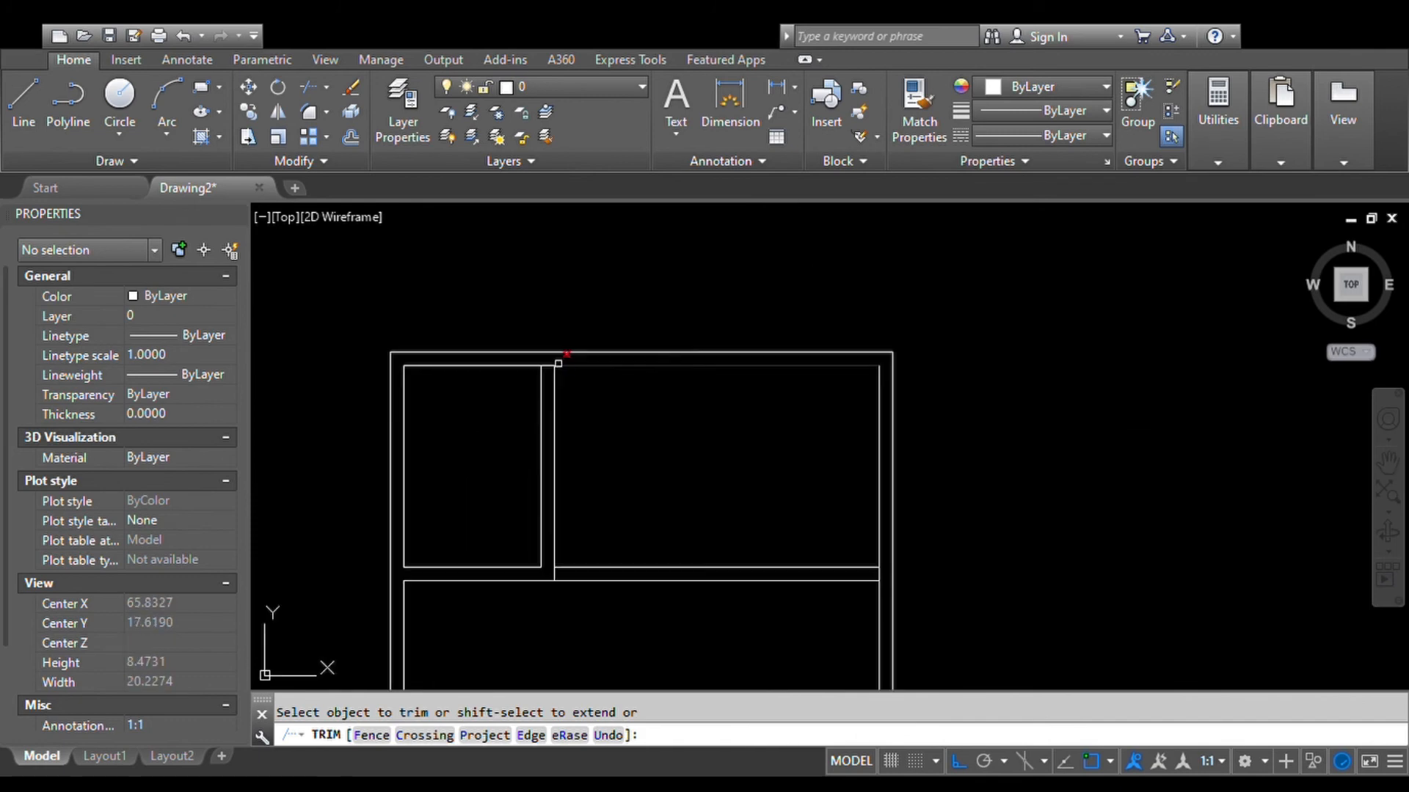
# Step: Trim the leftover segments at the partition's top and bottom ends and at the right outer wall, then end Trim
pyautogui.click(555, 364)
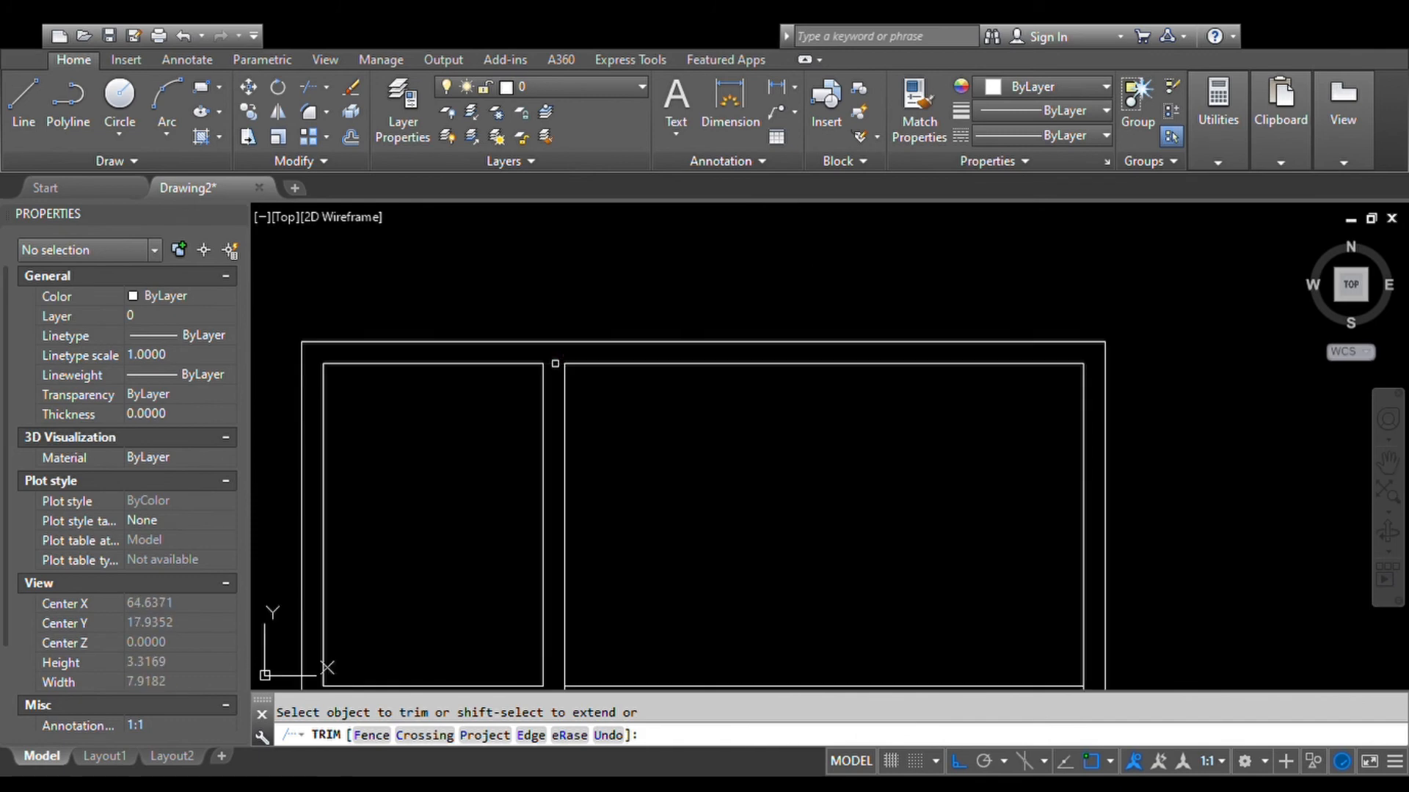
pyautogui.scroll(-2, 556, 366)
pyautogui.scroll(2, 550, 576)
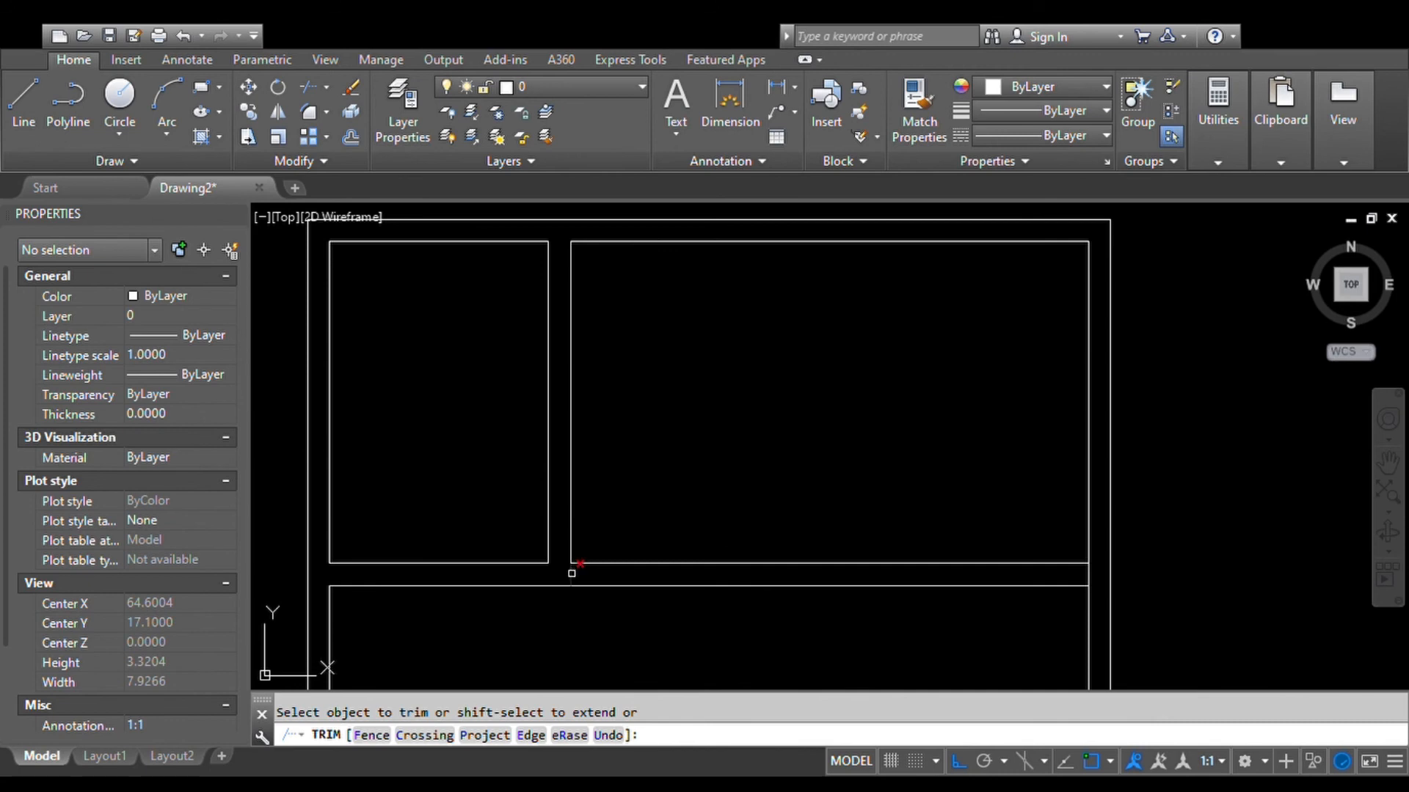
pyautogui.click(572, 572)
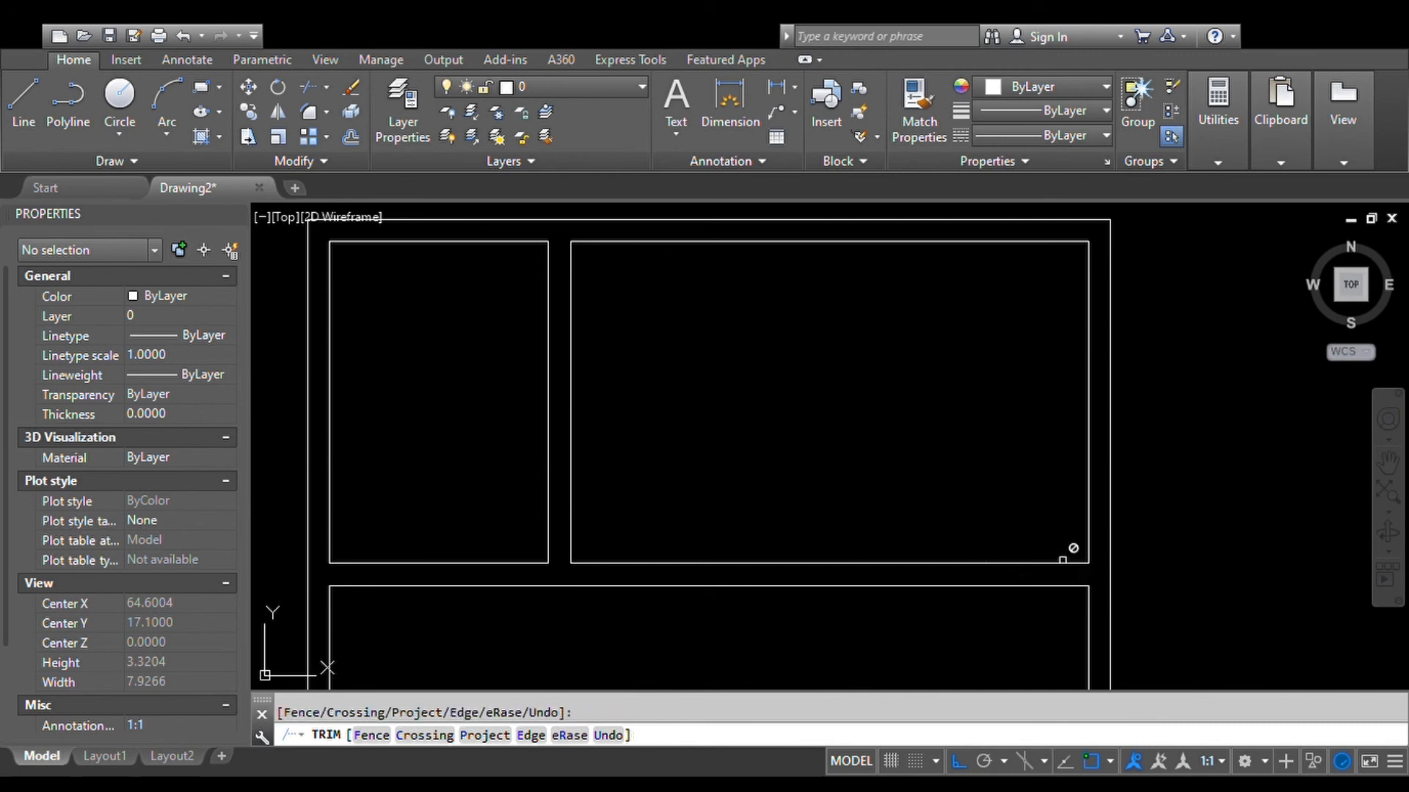
pyautogui.scroll(-2, 950, 484)
pyautogui.moveTo(958, 486); pyautogui.dragTo(808, 405, button='middle')
pyautogui.scroll(-2, 807, 405)
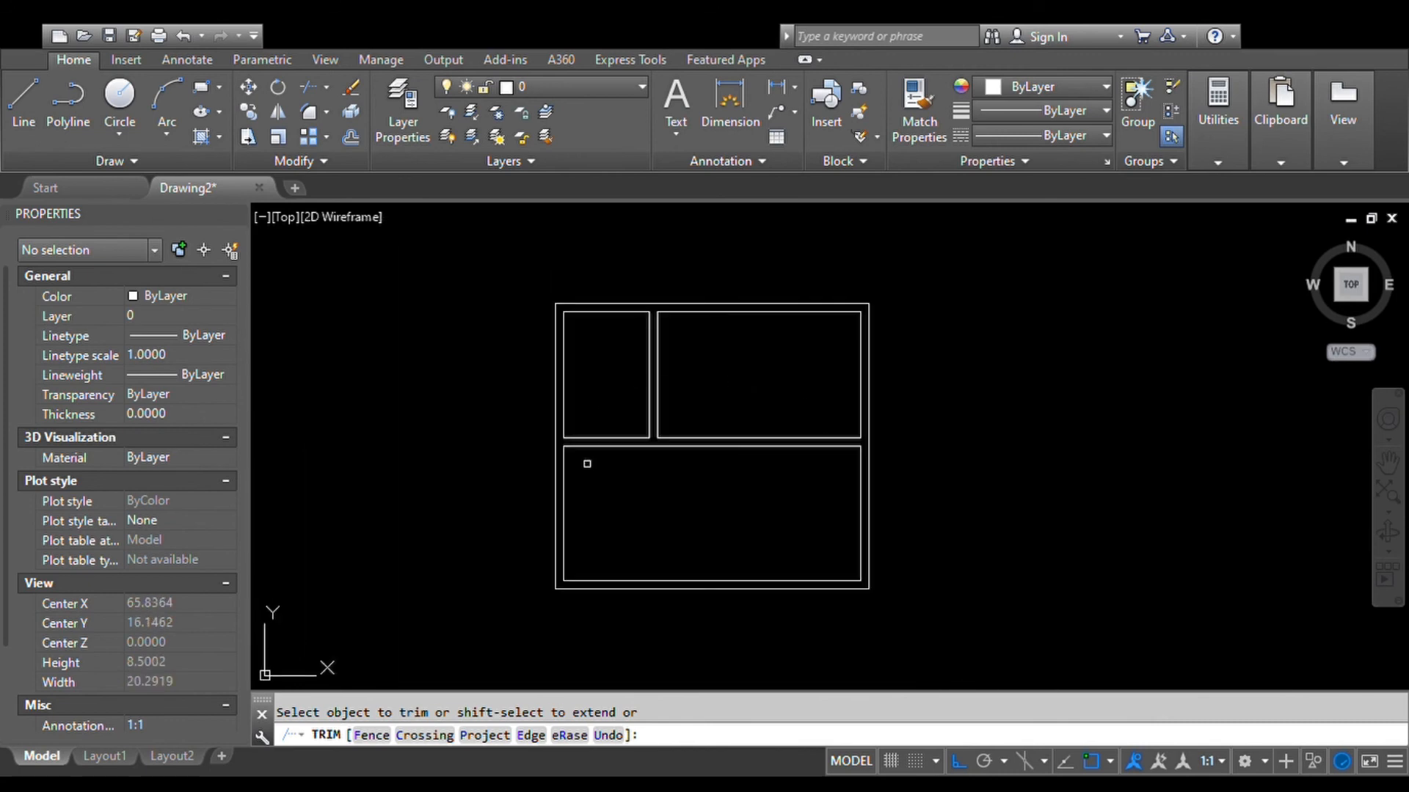
pyautogui.press('Escape')
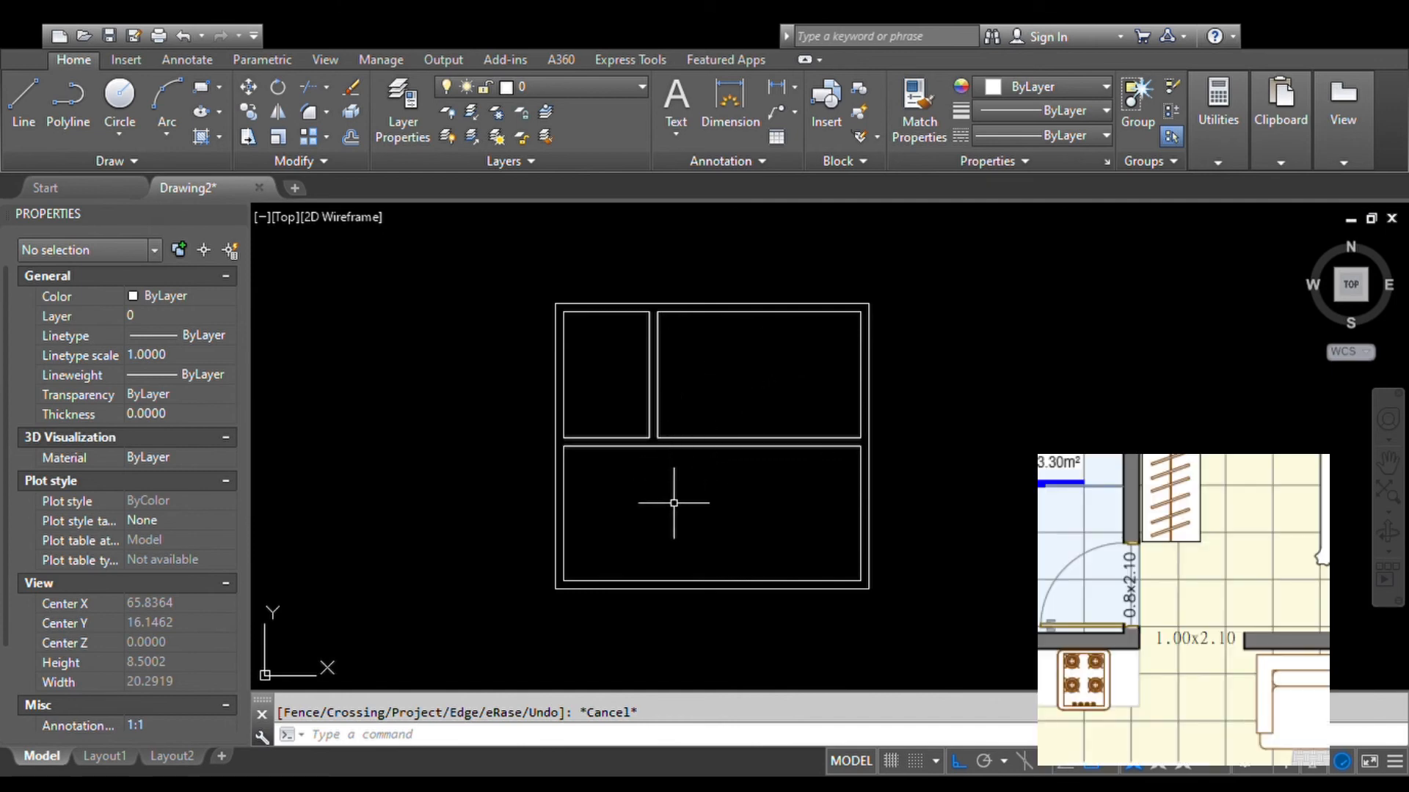
# Step: Draw a polyline marking a 1-wide door opening across the horizontal interior wall, starting at the vertical partition's lower right corner
pyautogui.scroll(4, 692, 450)
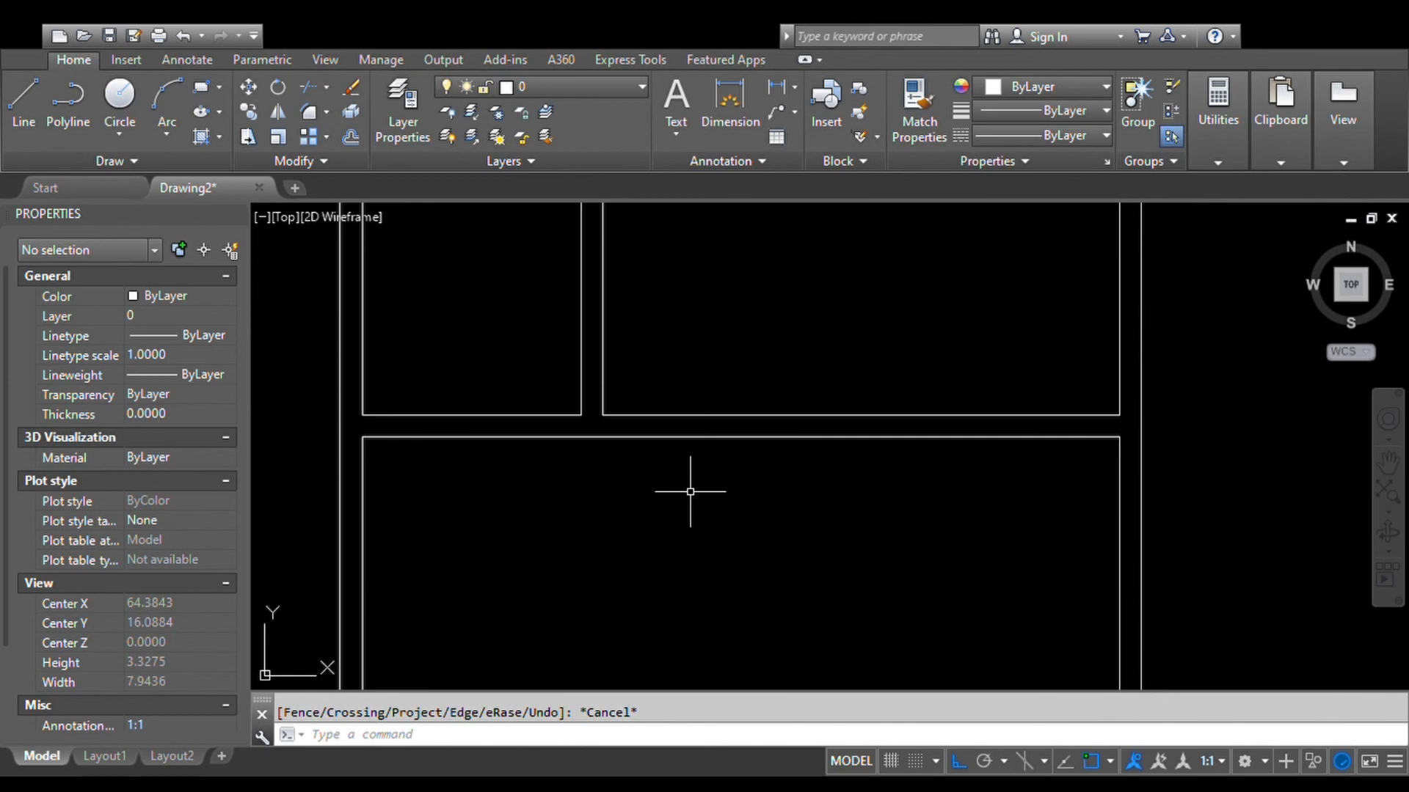
pyautogui.write('pl')
pyautogui.press('Return')
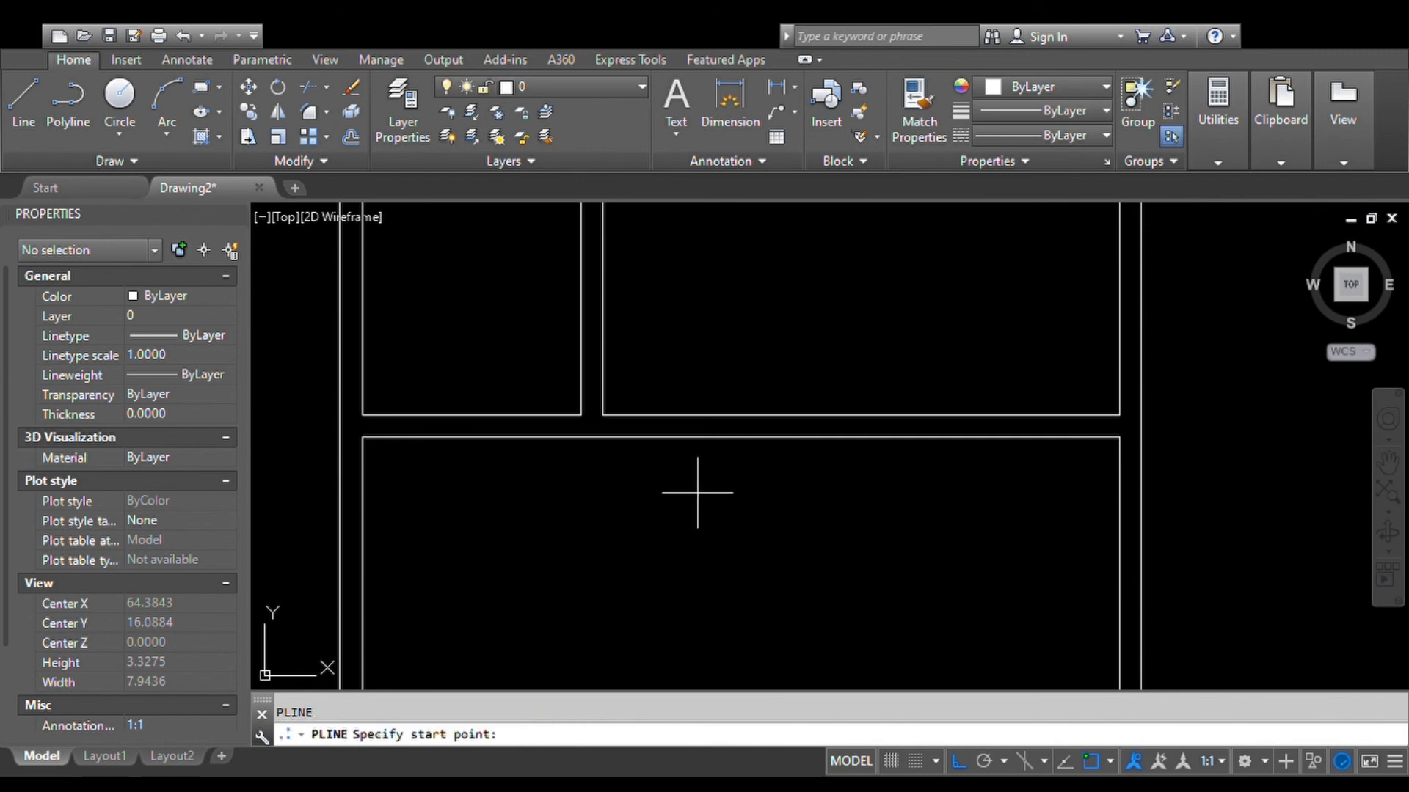
pyautogui.scroll(4, 600, 427)
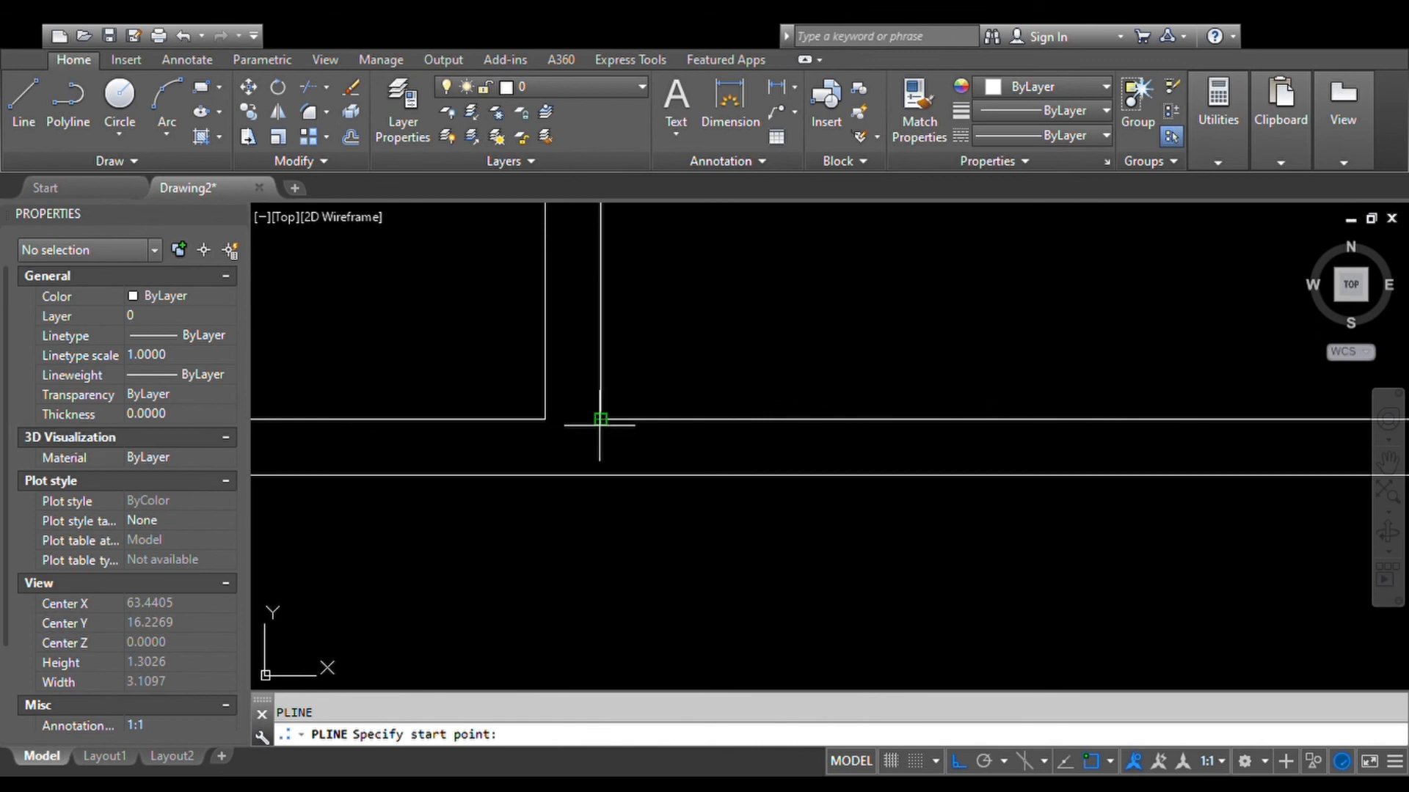
pyautogui.click(600, 419)
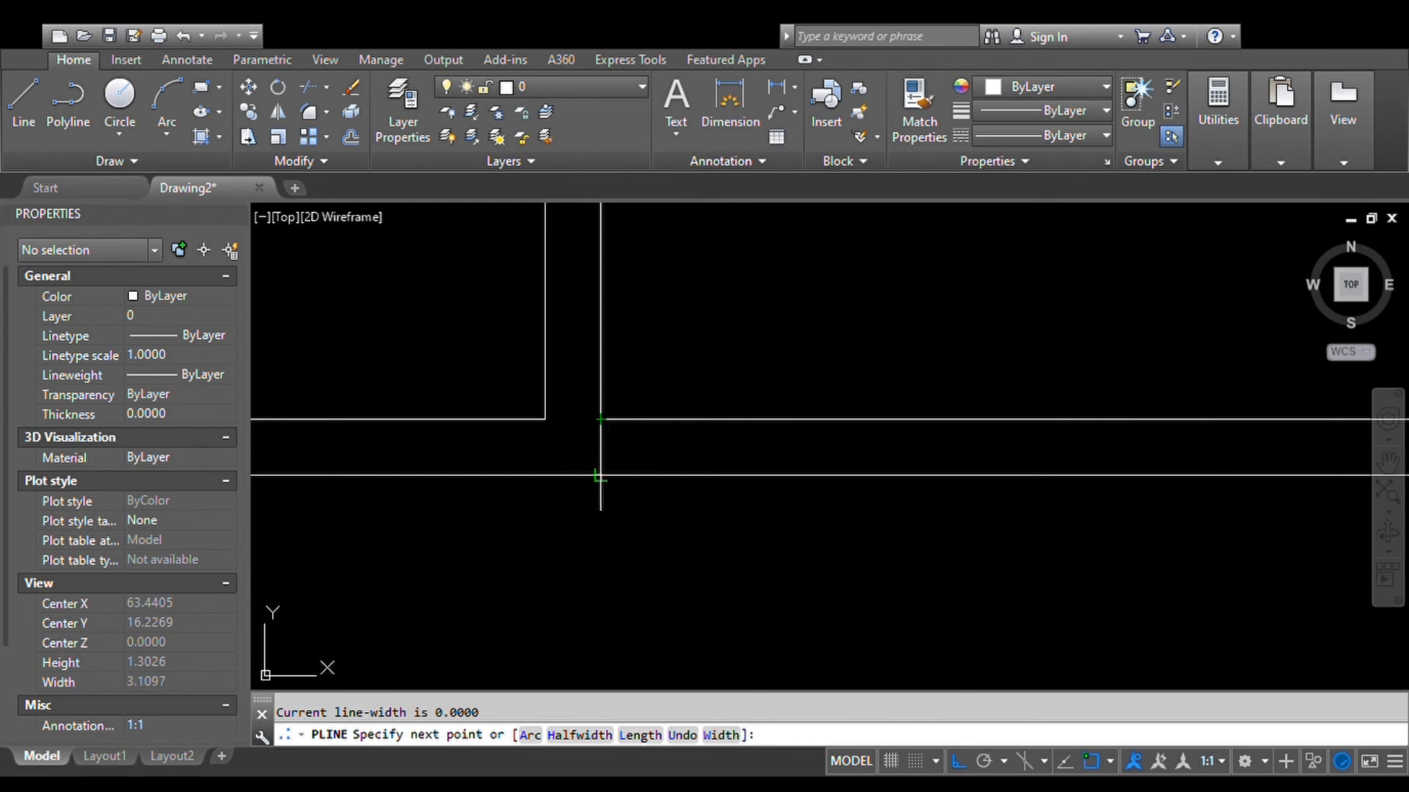
pyautogui.click(600, 476)
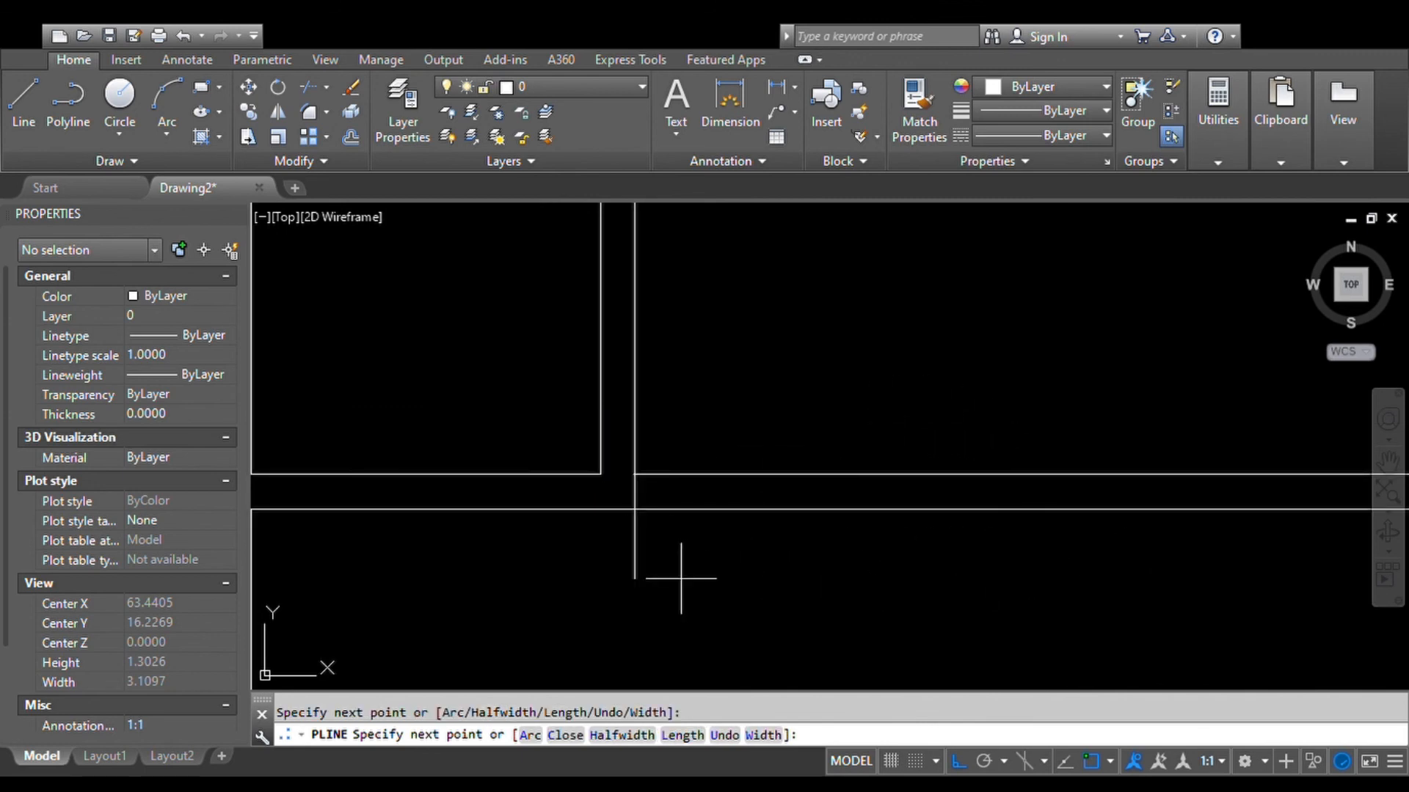
pyautogui.write('1')
pyautogui.press('Return')
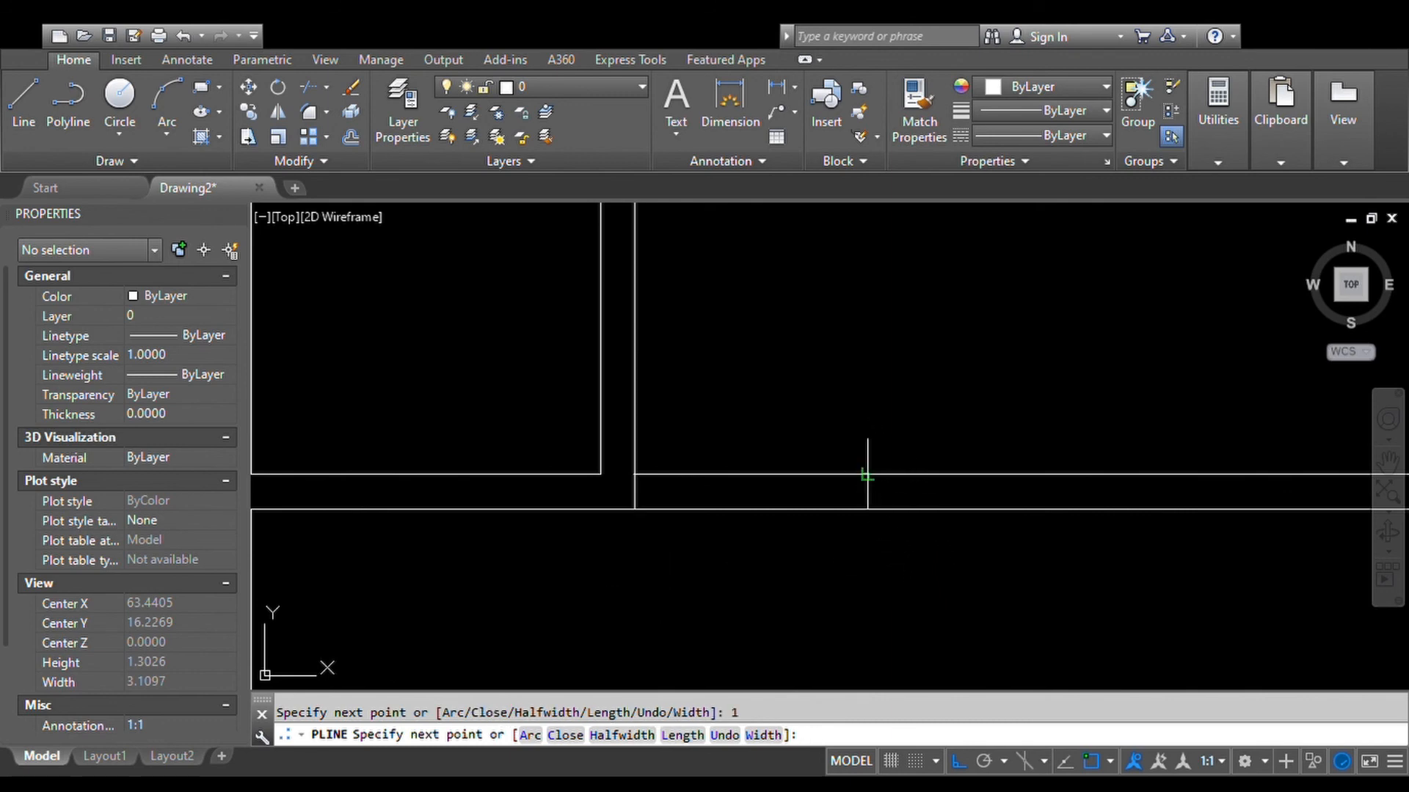
pyautogui.click(868, 474)
pyautogui.press('Return')
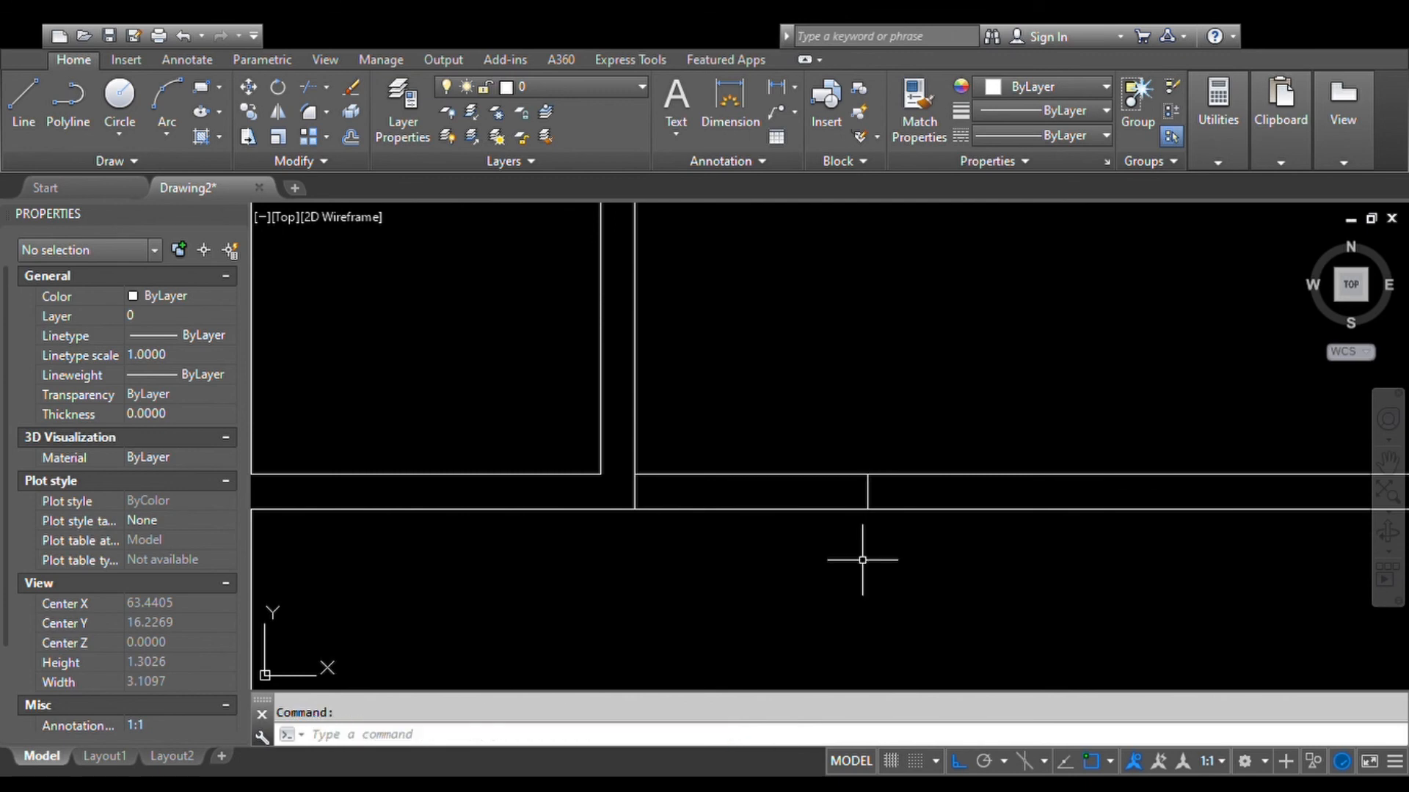
pyautogui.write('tr')
pyautogui.press('Return')
pyautogui.press('Return')
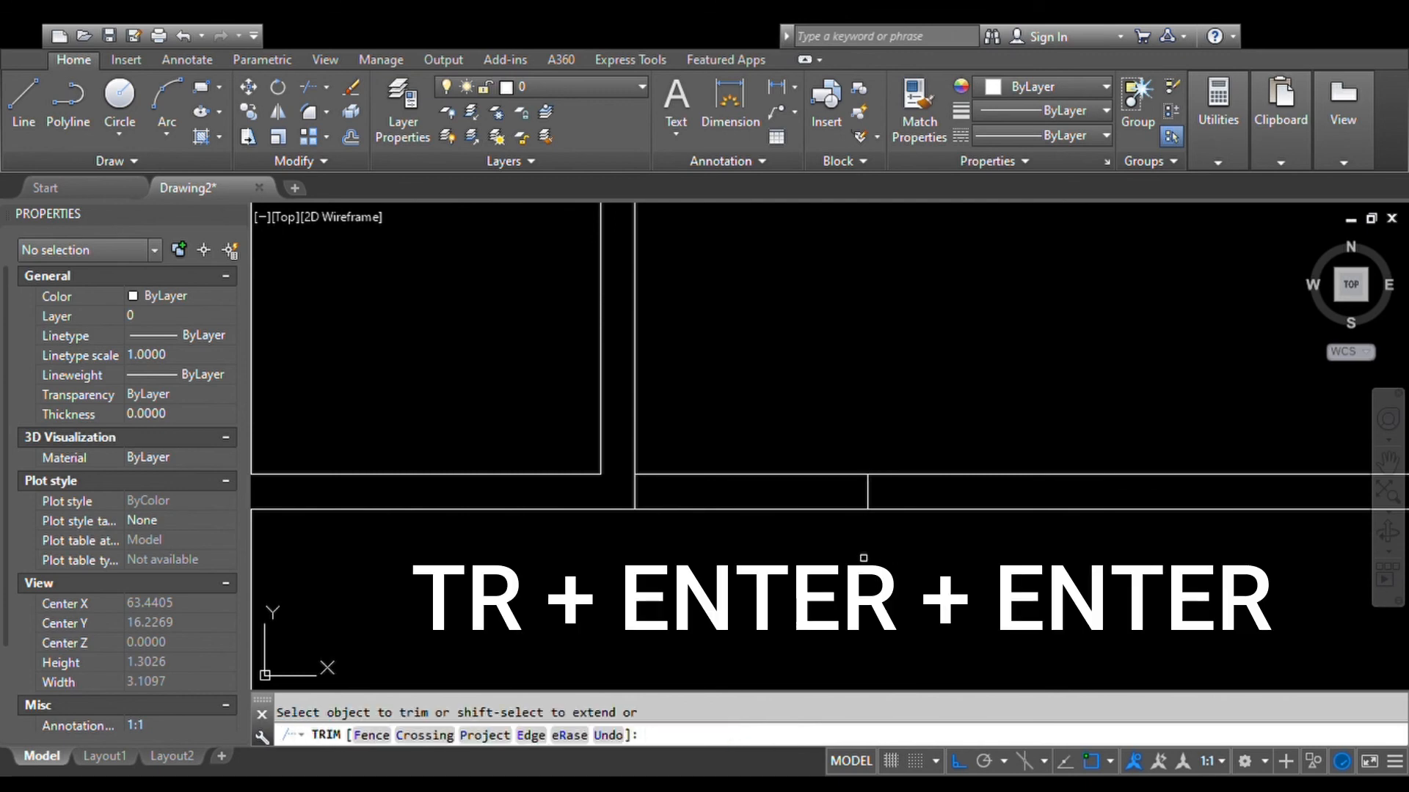
pyautogui.click(798, 535)
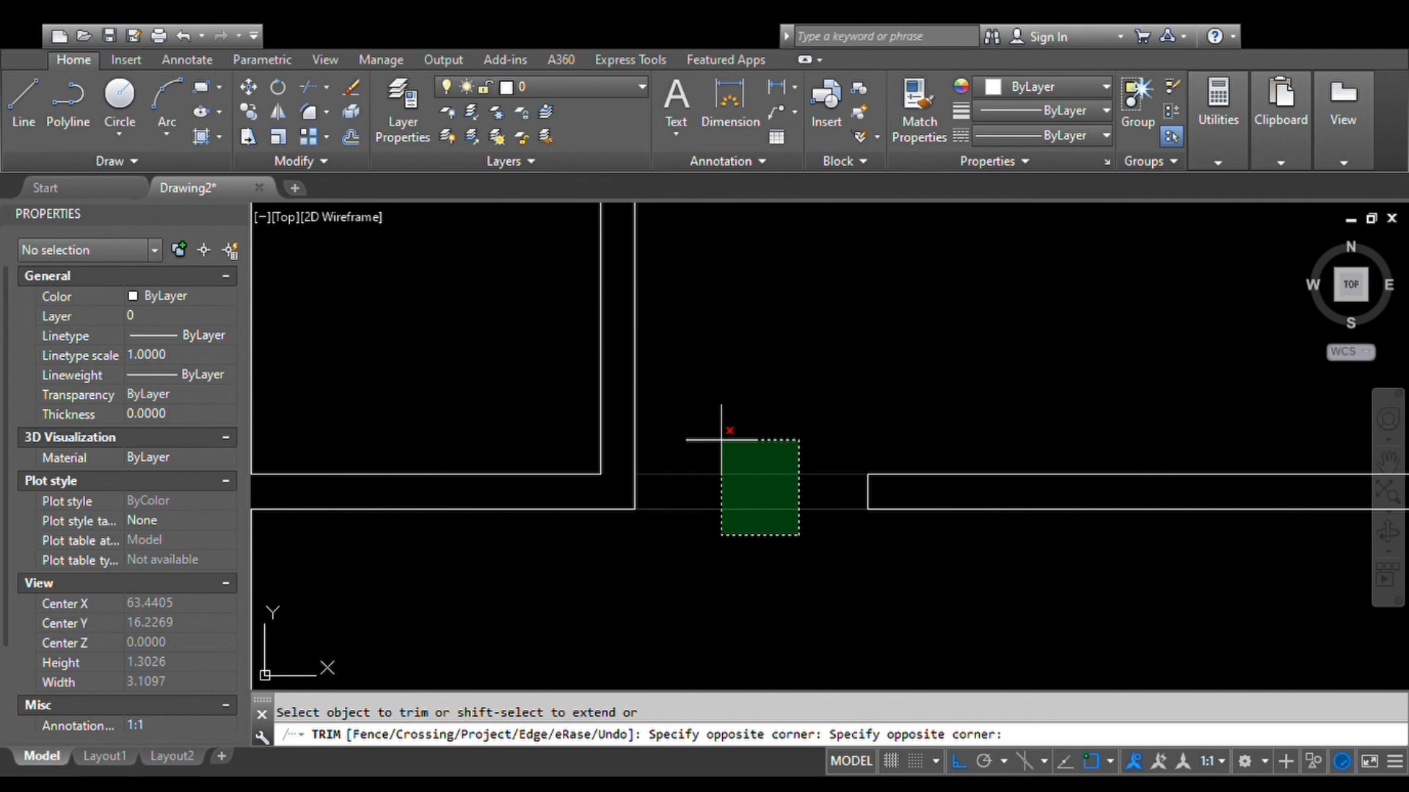
pyautogui.press('Escape')
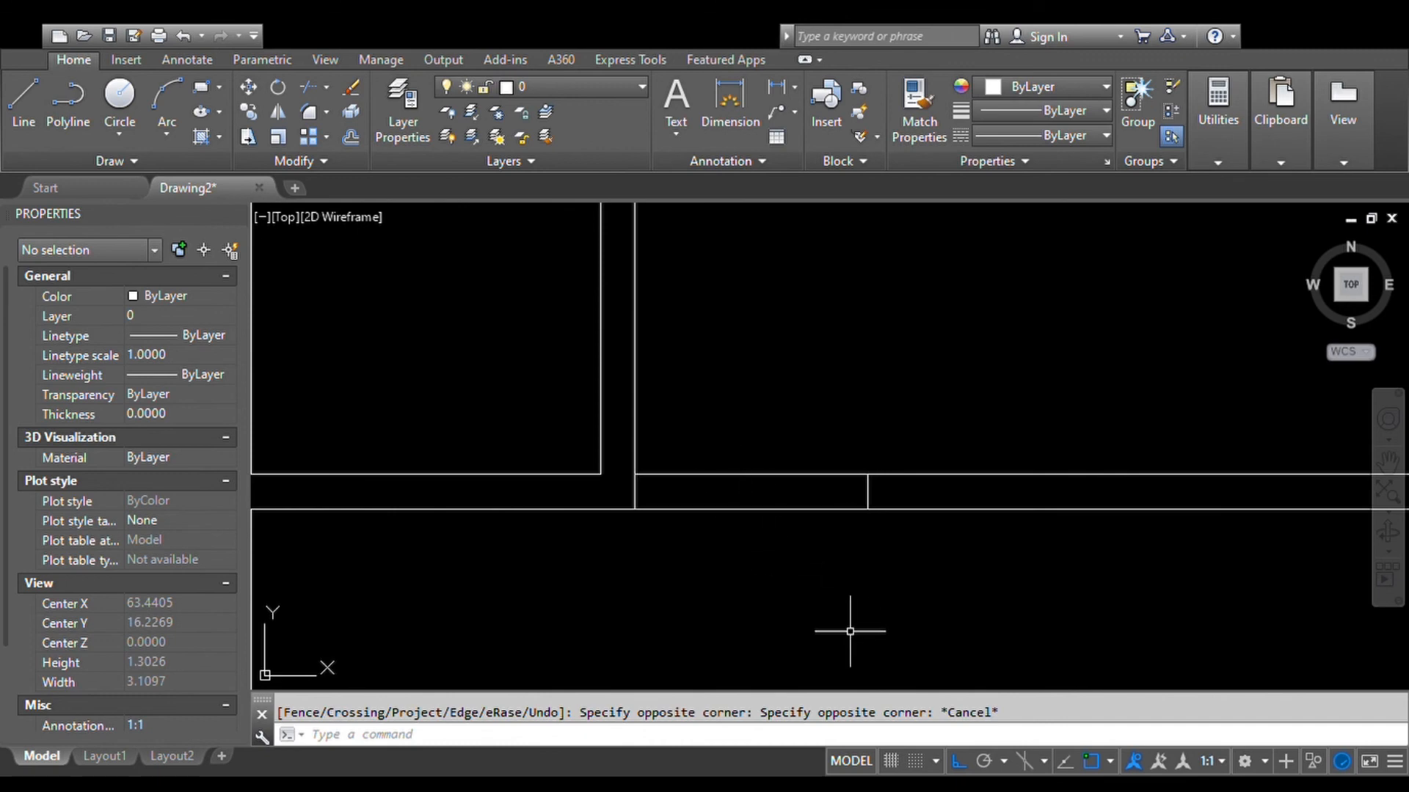
pyautogui.moveTo(849, 629)
pyautogui.mouseDown()
pyautogui.moveTo(734, 561)
pyautogui.moveTo(970, 591)
pyautogui.moveTo(830, 654)
pyautogui.moveTo(755, 623)
pyautogui.moveTo(802, 638)
pyautogui.moveTo(761, 648)
pyautogui.moveTo(732, 587)
pyautogui.moveTo(796, 555)
pyautogui.moveTo(845, 576)
pyautogui.moveTo(1045, 591)
pyautogui.moveTo(936, 660)
pyautogui.mouseUp()
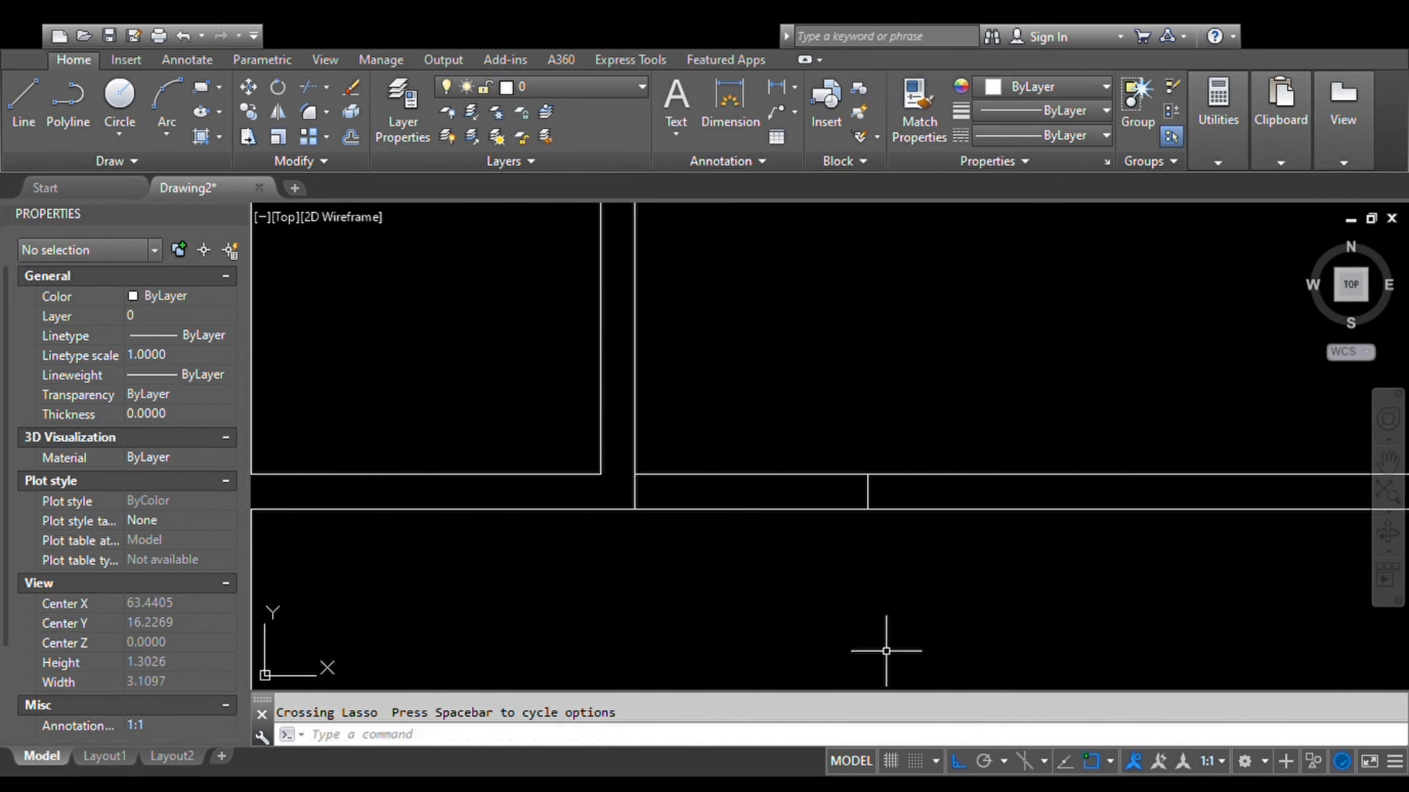
pyautogui.click(849, 635)
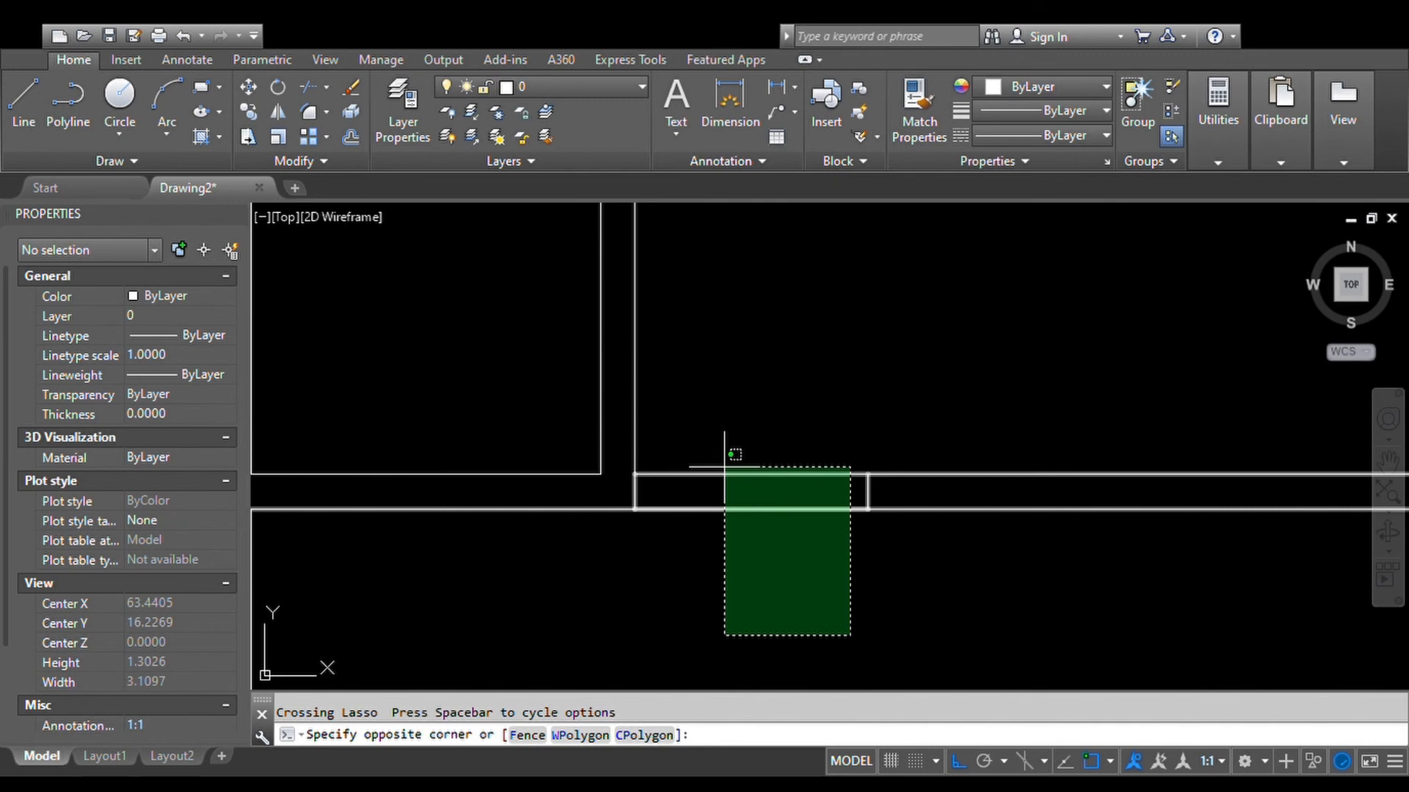
pyautogui.click(773, 566)
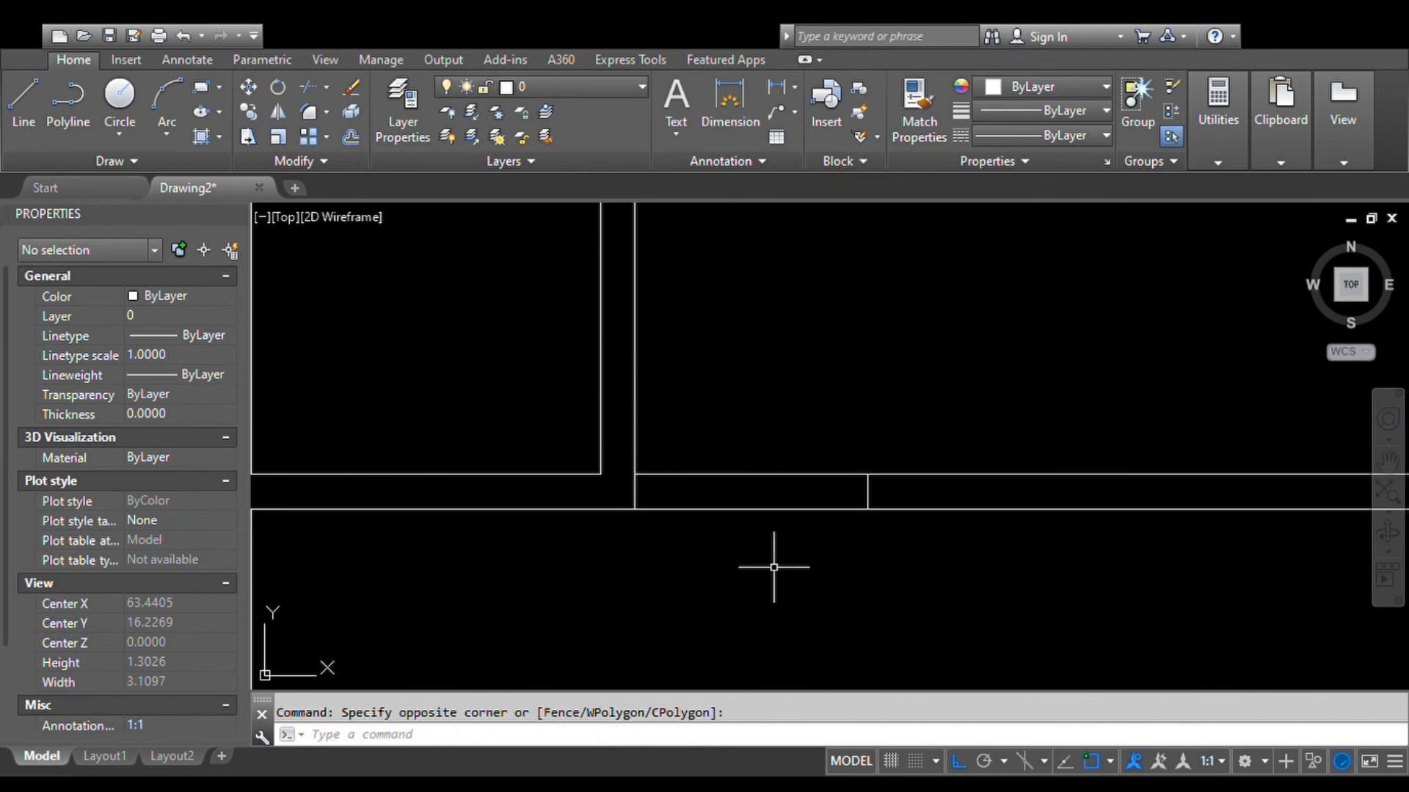
# Step: Trim both horizontal wall lines between the two opening edges to clear the doorway, end Trim and fit the whole plan in view
pyautogui.write('tr')
pyautogui.press('Return')
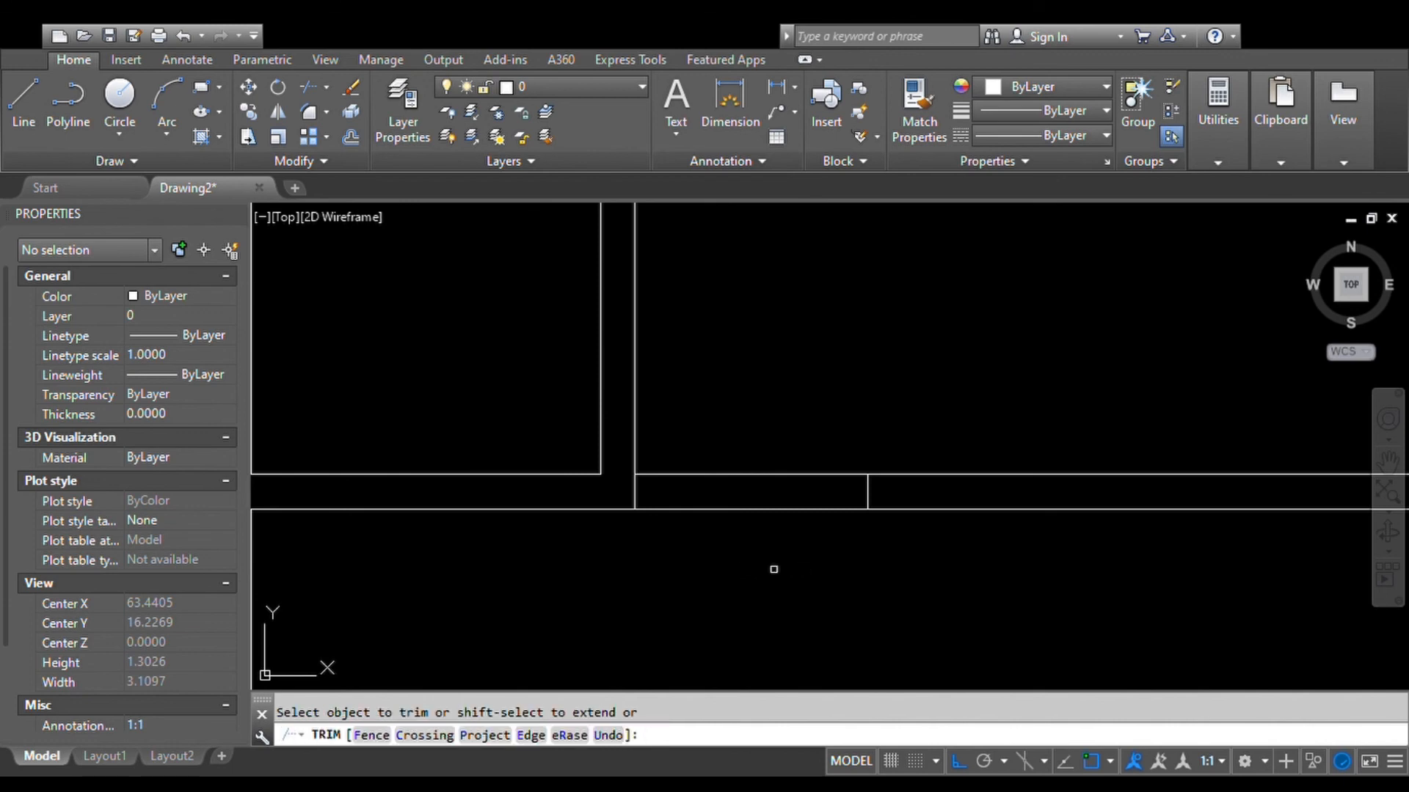
pyautogui.click(824, 550)
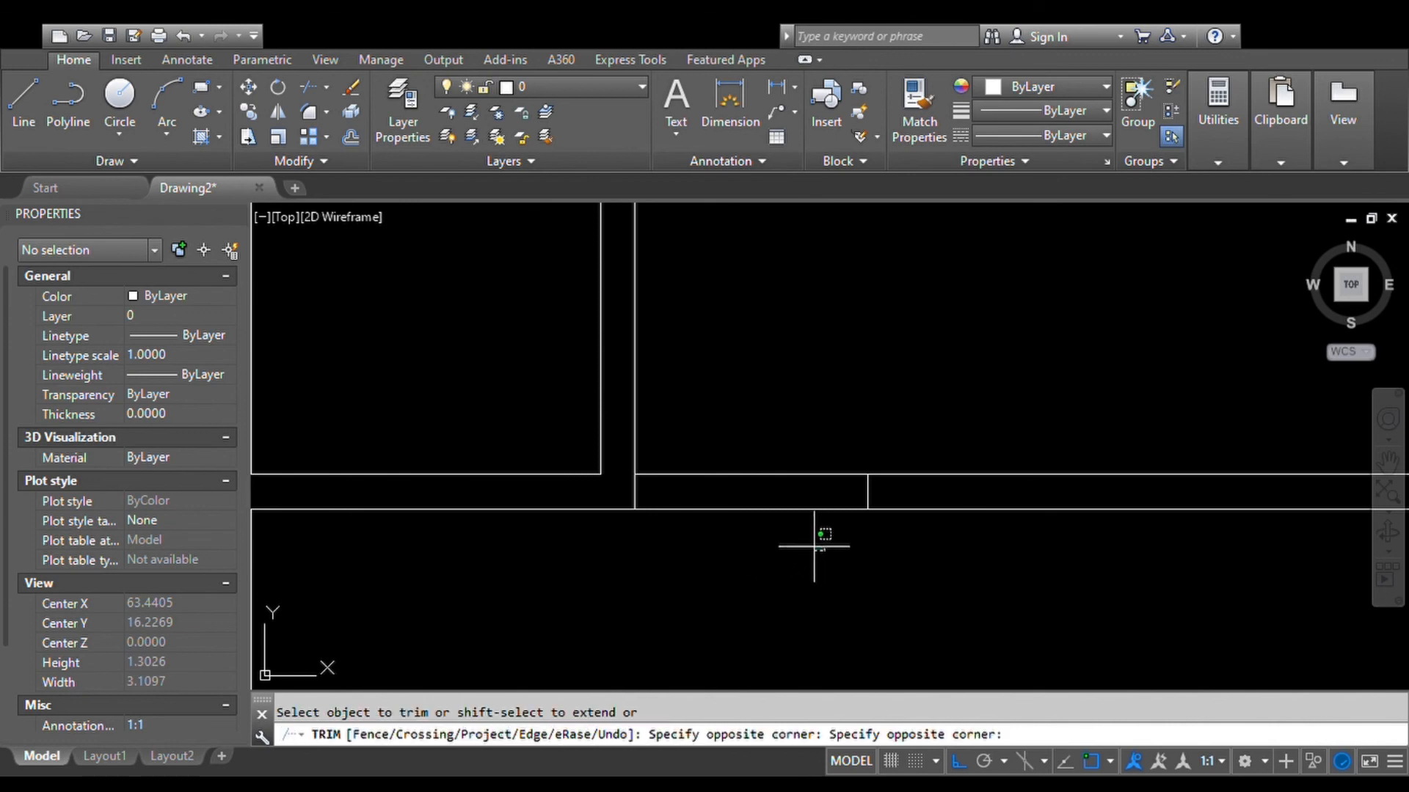
pyautogui.click(721, 448)
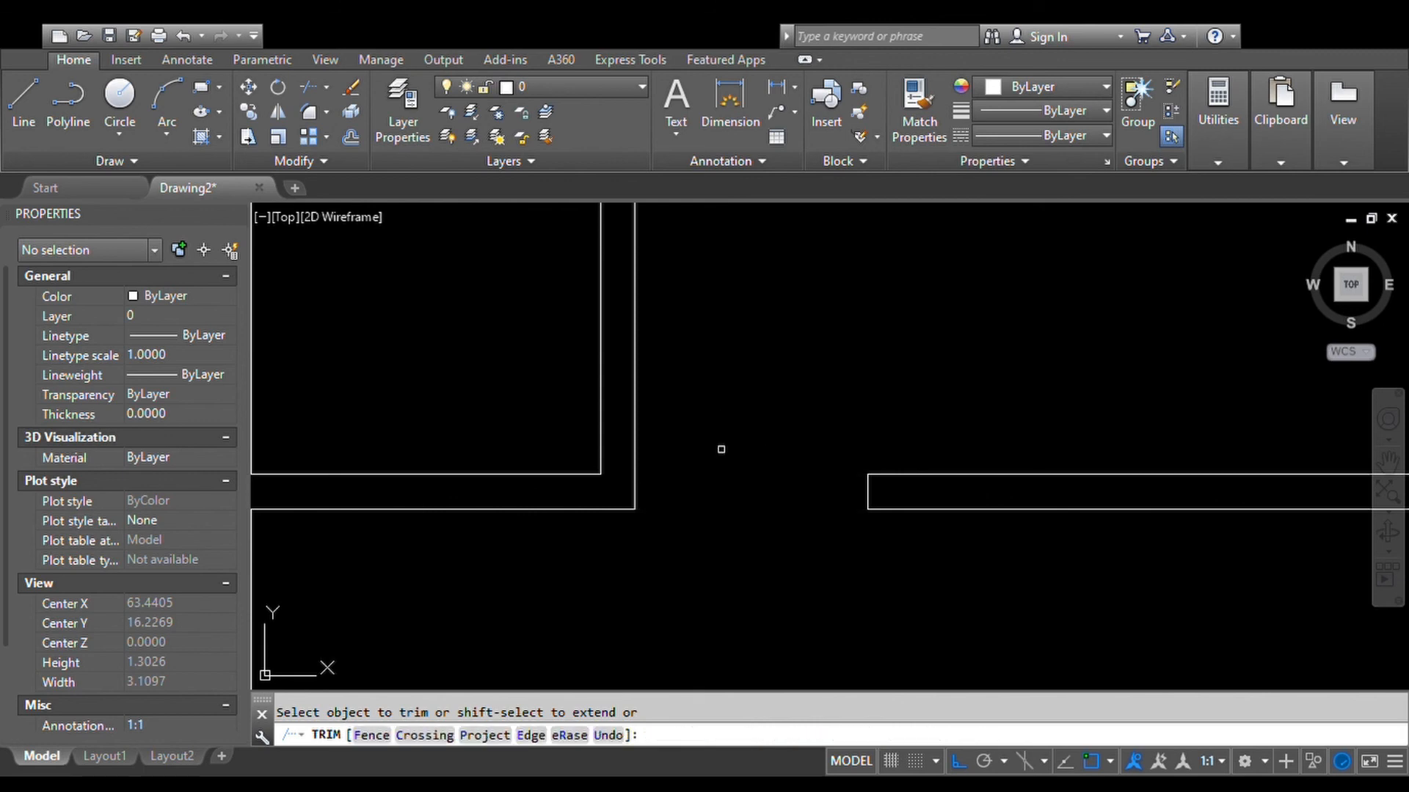
pyautogui.press('Escape')
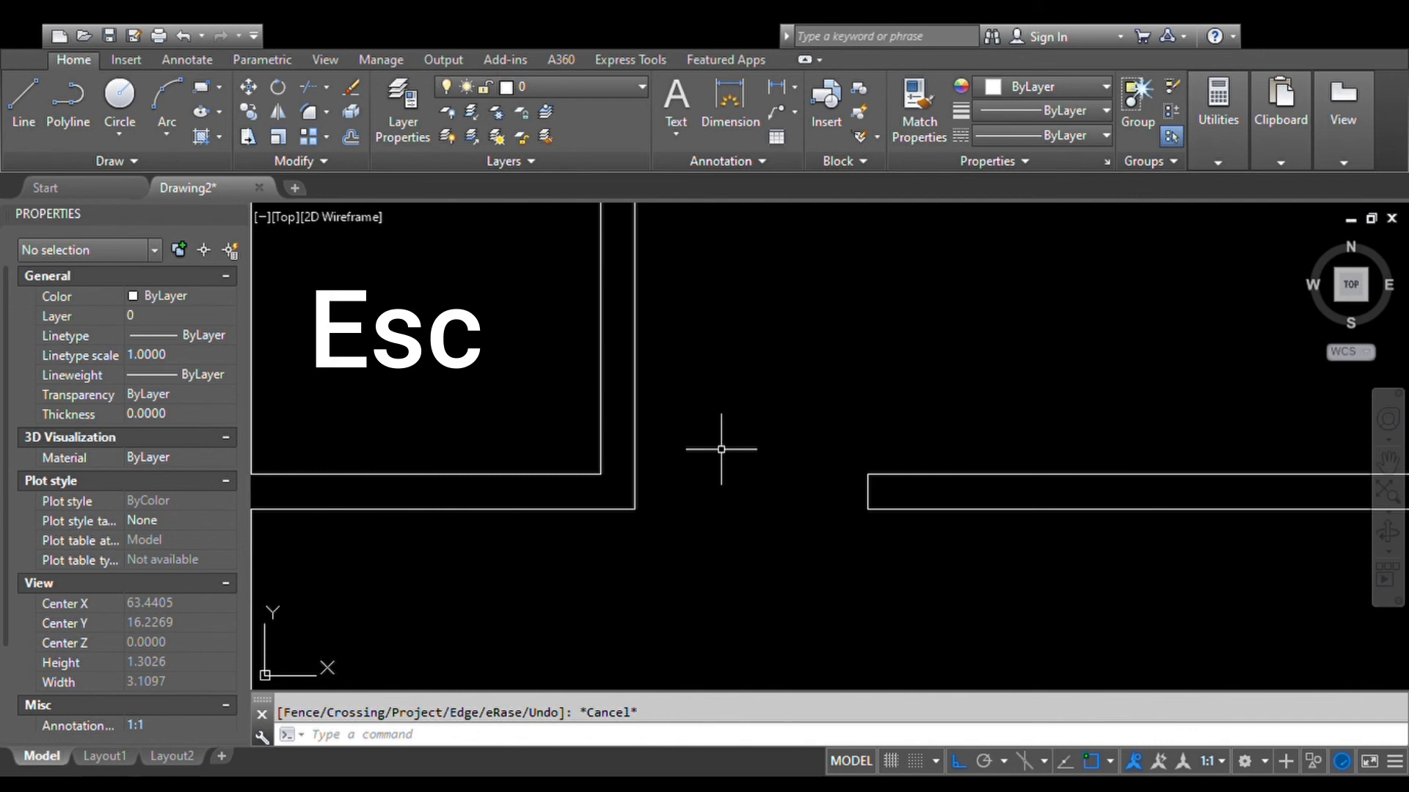
pyautogui.middleClick(721, 449)
pyautogui.middleClick(721, 449)
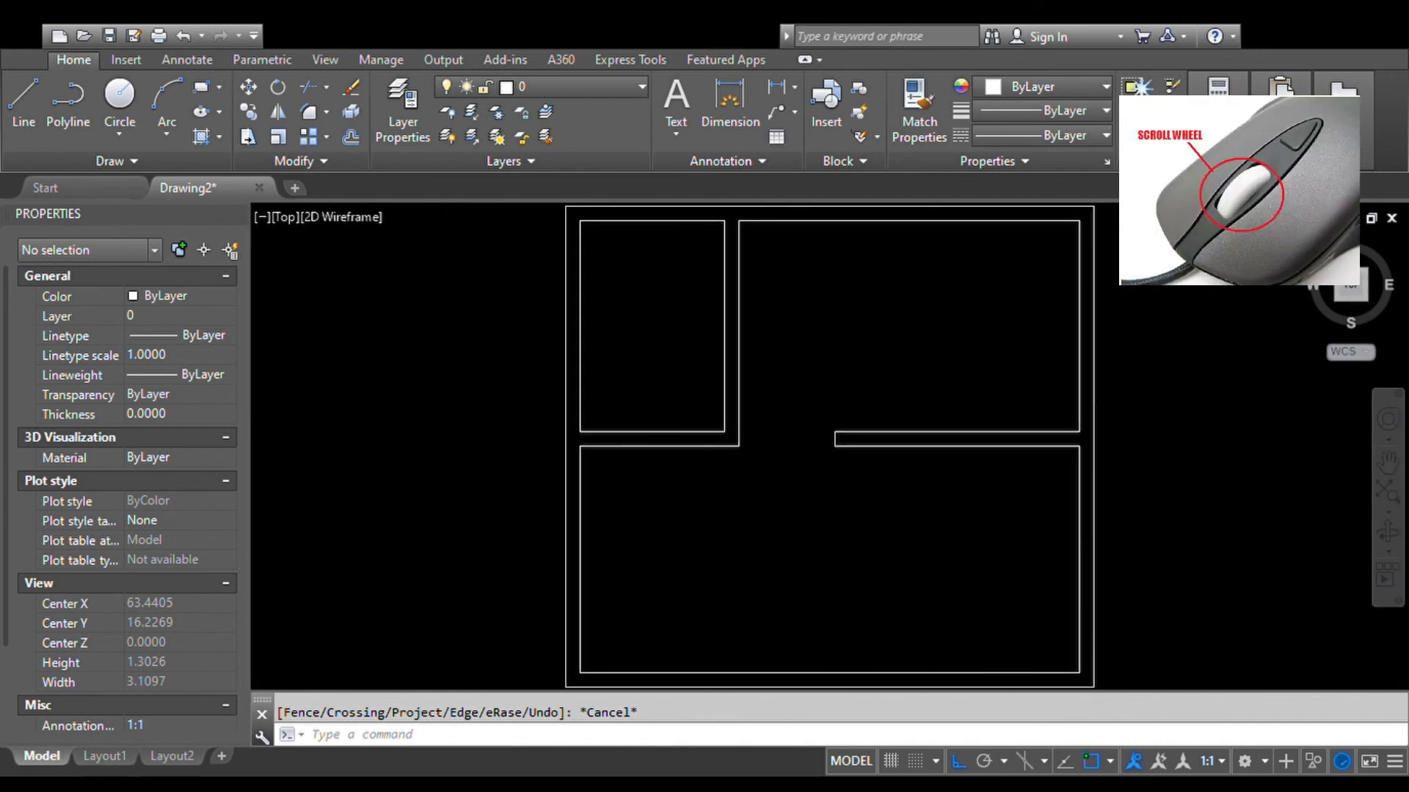